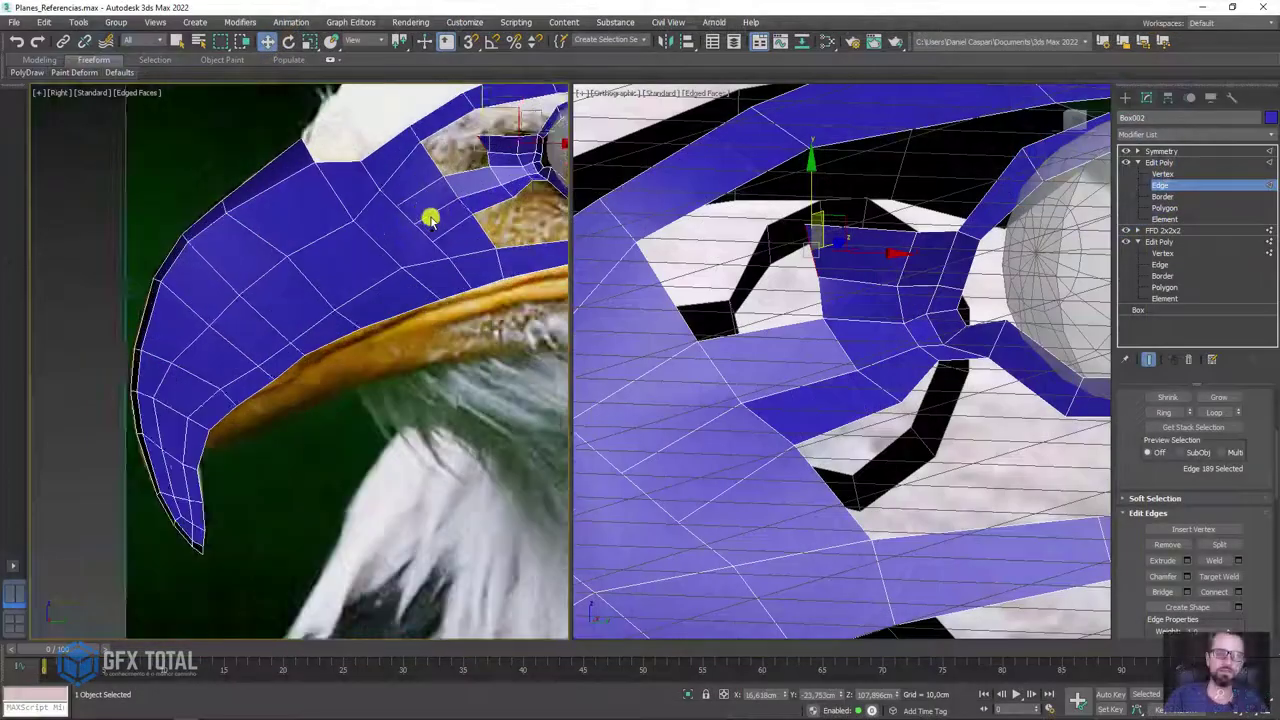
- Sketch the planned edge flow over the upper beak, with a downward extension and a side branch
scroll(376, 220, "up", 4)
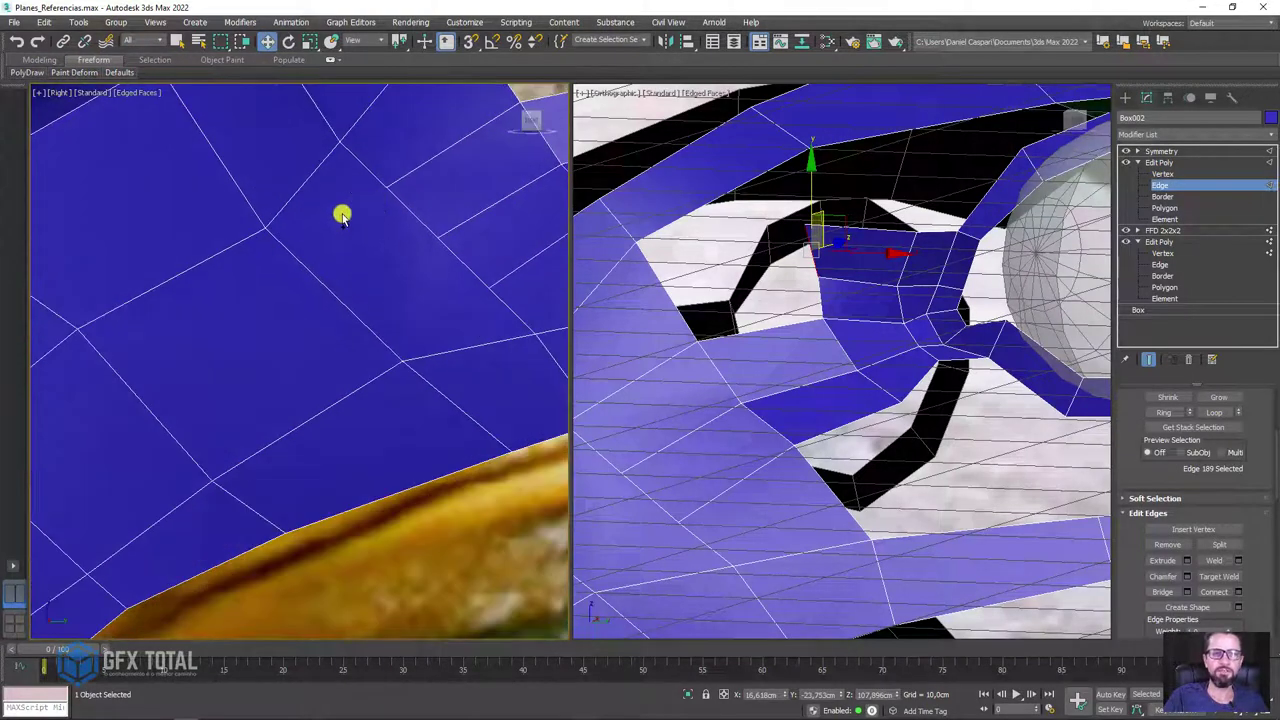
left_click_drag(270, 229, 366, 221)
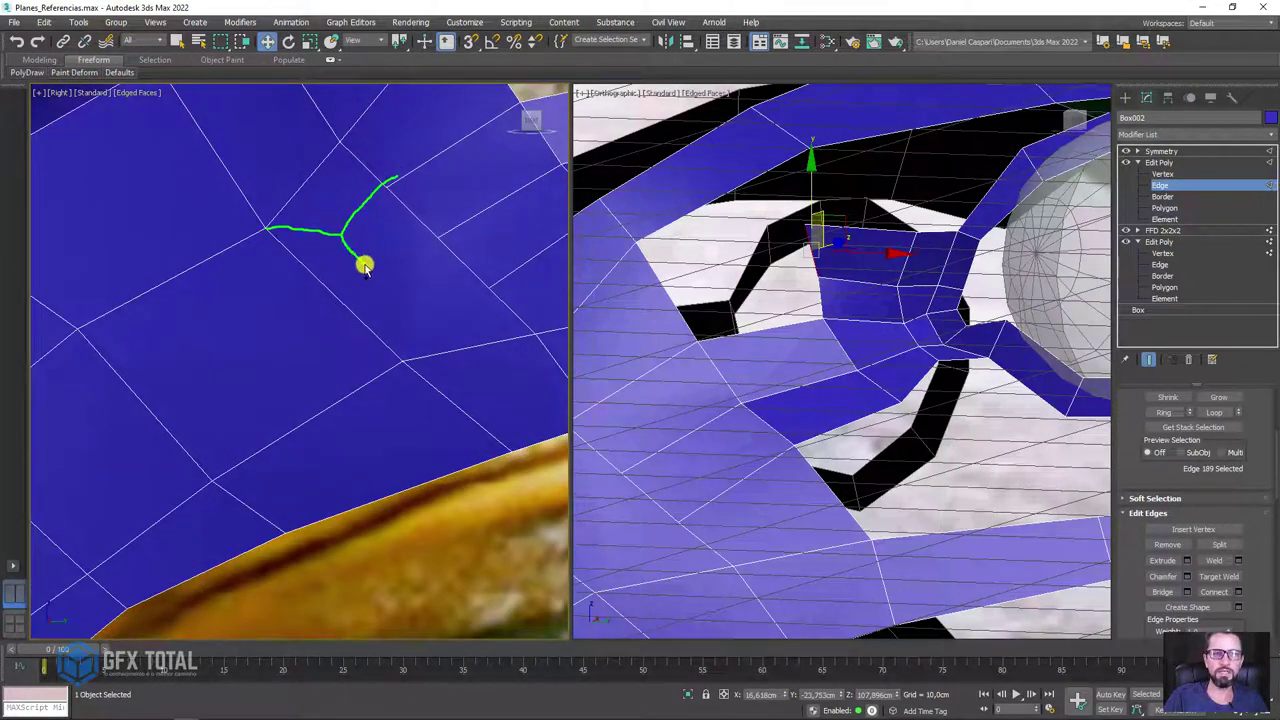
mouse_move(364, 265)
left_mouse_down()
mouse_move(408, 311)
mouse_move(400, 357)
left_mouse_up()
left_click_drag(415, 307, 497, 286)
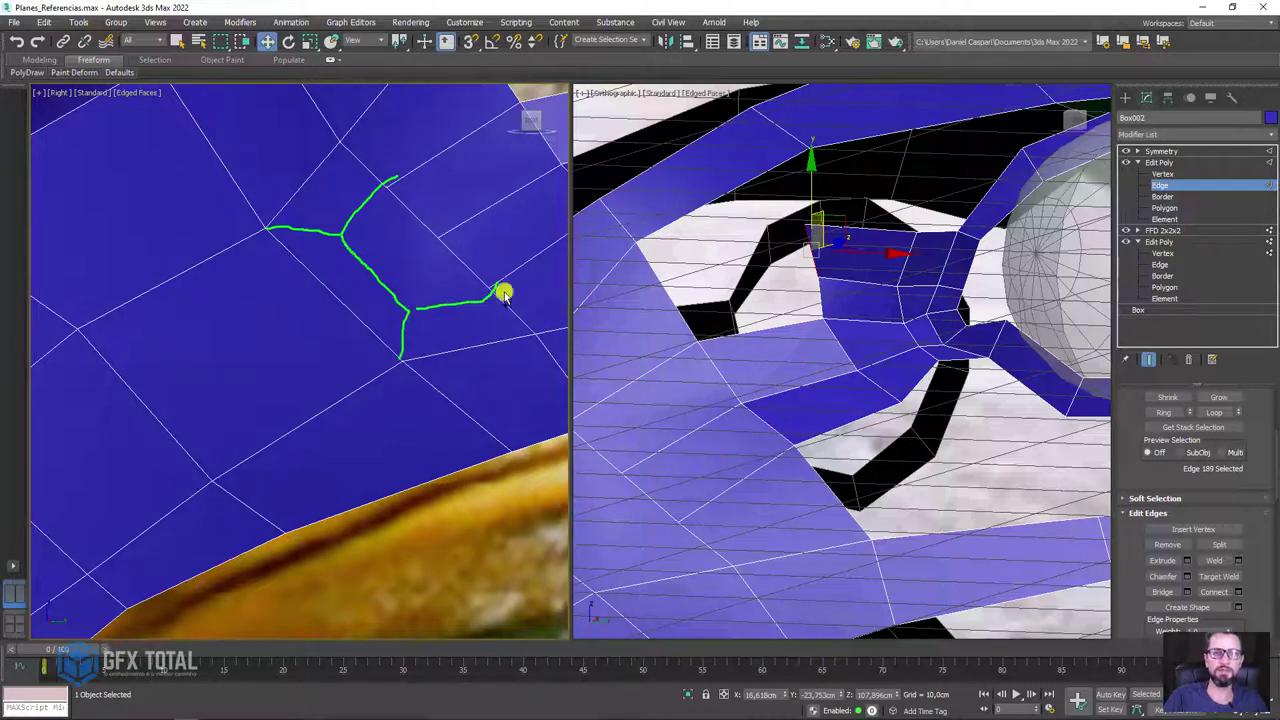
- Cut new edges across the upper beak faces, from the upper-left vertex down to the lower vertices
scroll(403, 223, "up", 3)
left_click(1162, 174)
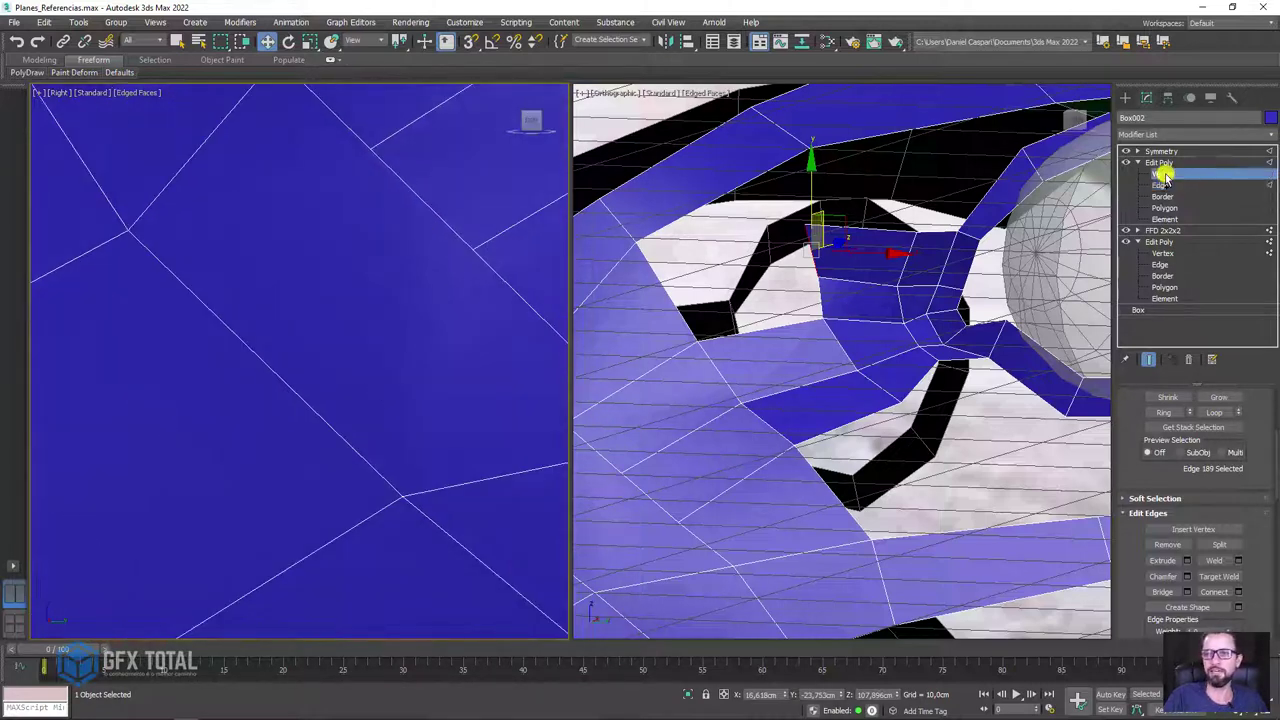
scroll(374, 170, "down", 2)
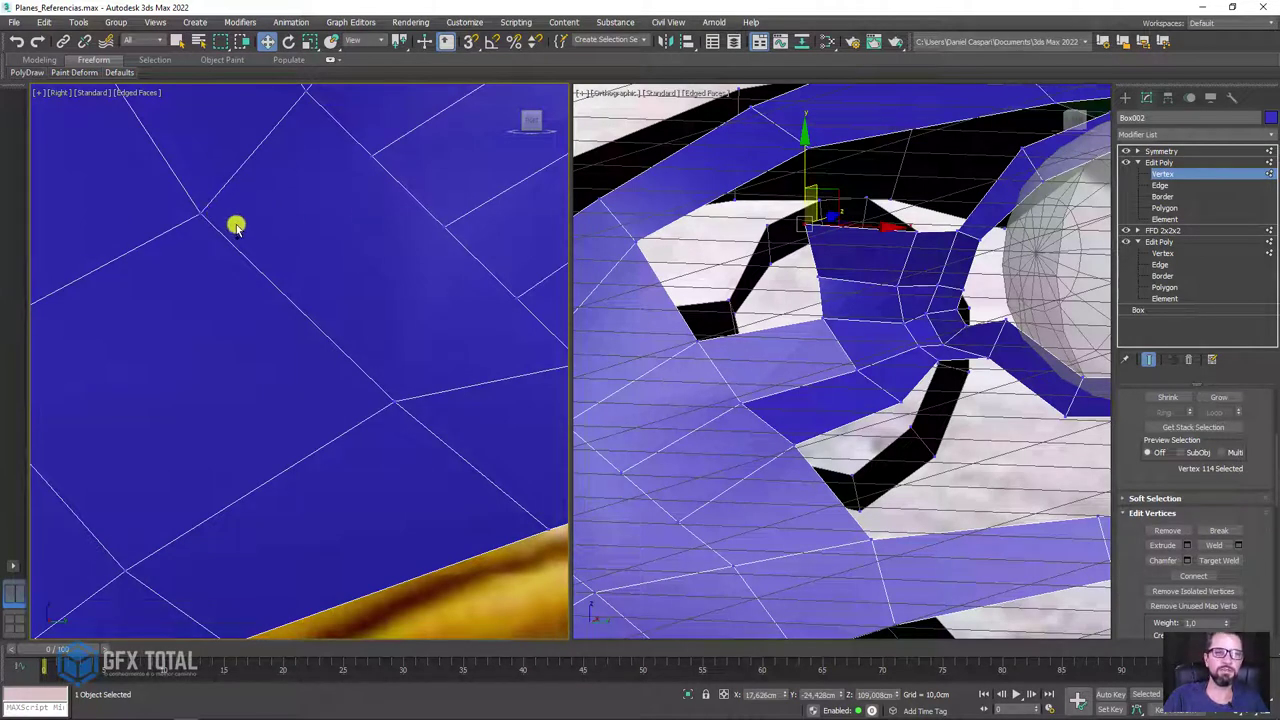
left_click(202, 210)
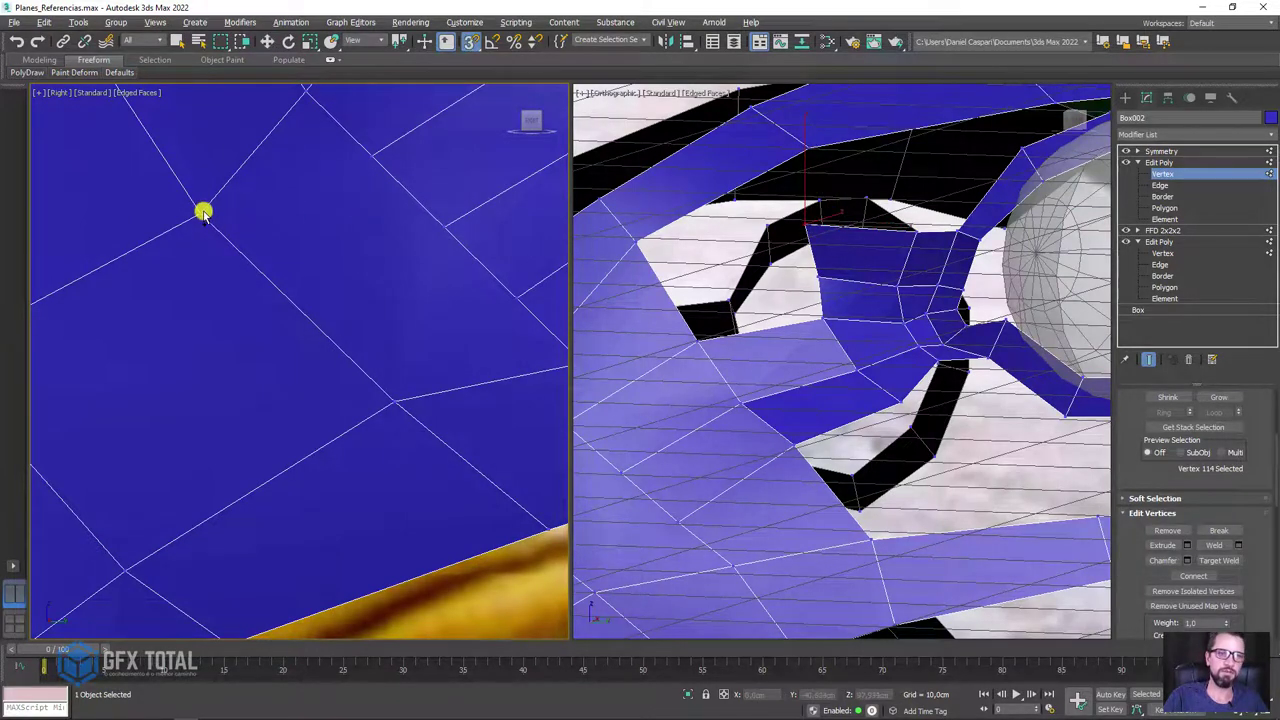
left_click(202, 212)
left_click(310, 215)
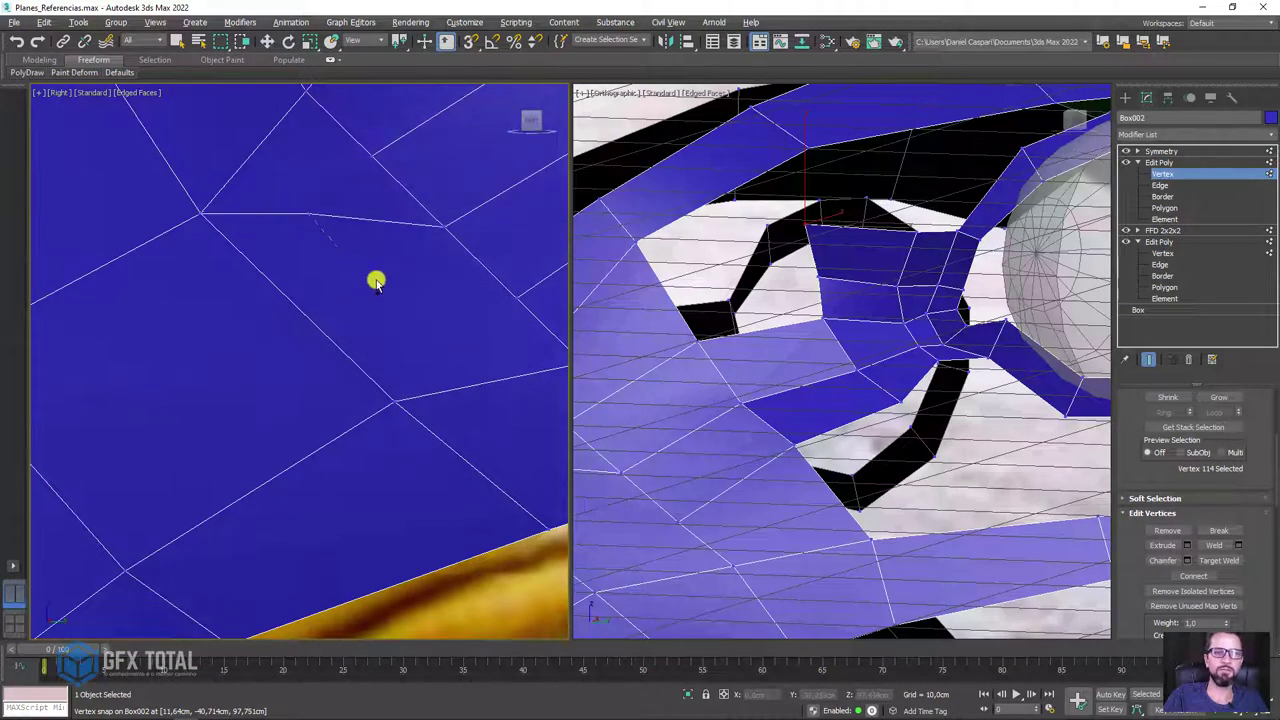
left_click(419, 323)
left_click(395, 401)
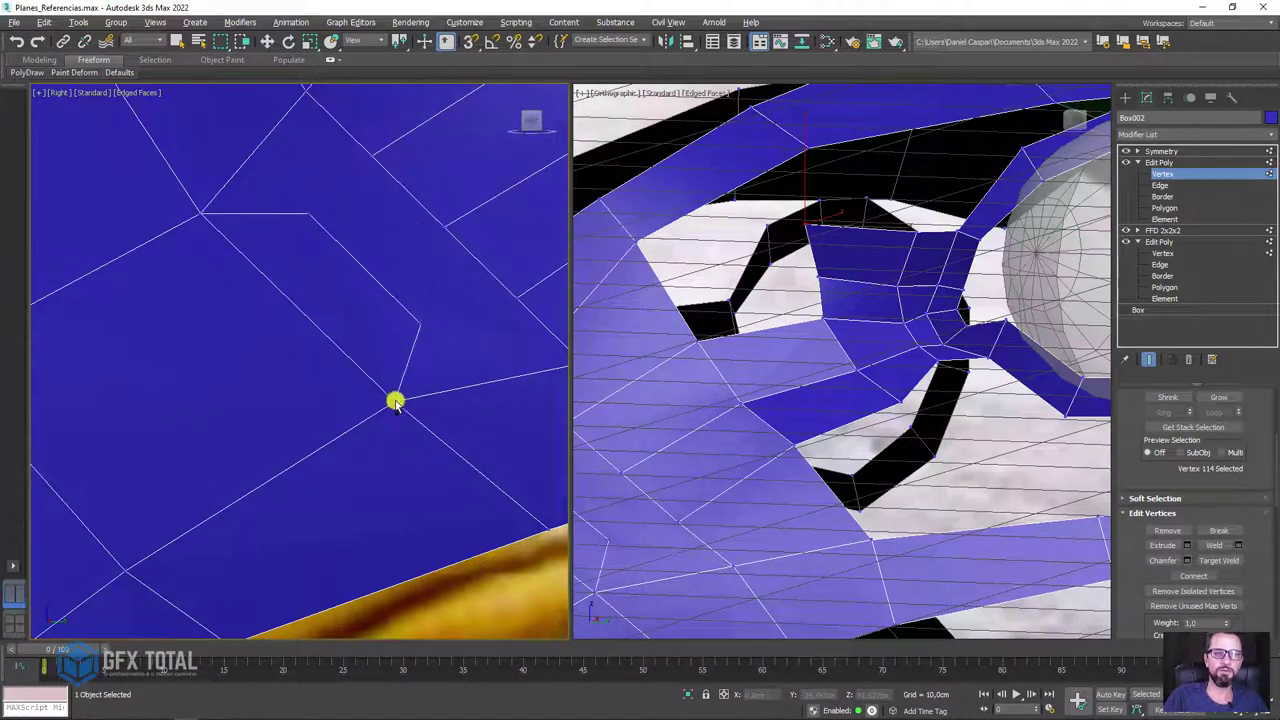
left_click(515, 300)
right_click(515, 300)
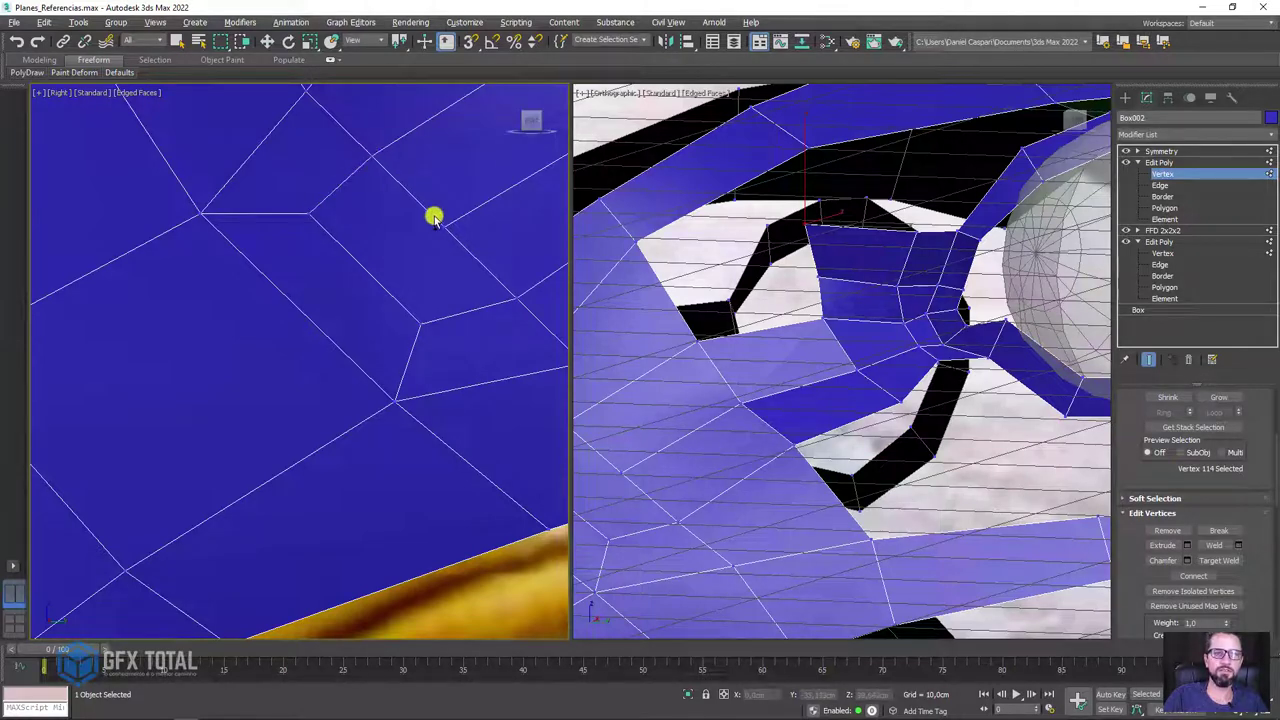
- Move a vertex to even out the newly cut beak faces
key("w")
scroll(400, 225, "down", 2)
scroll(420, 208, "down", 2)
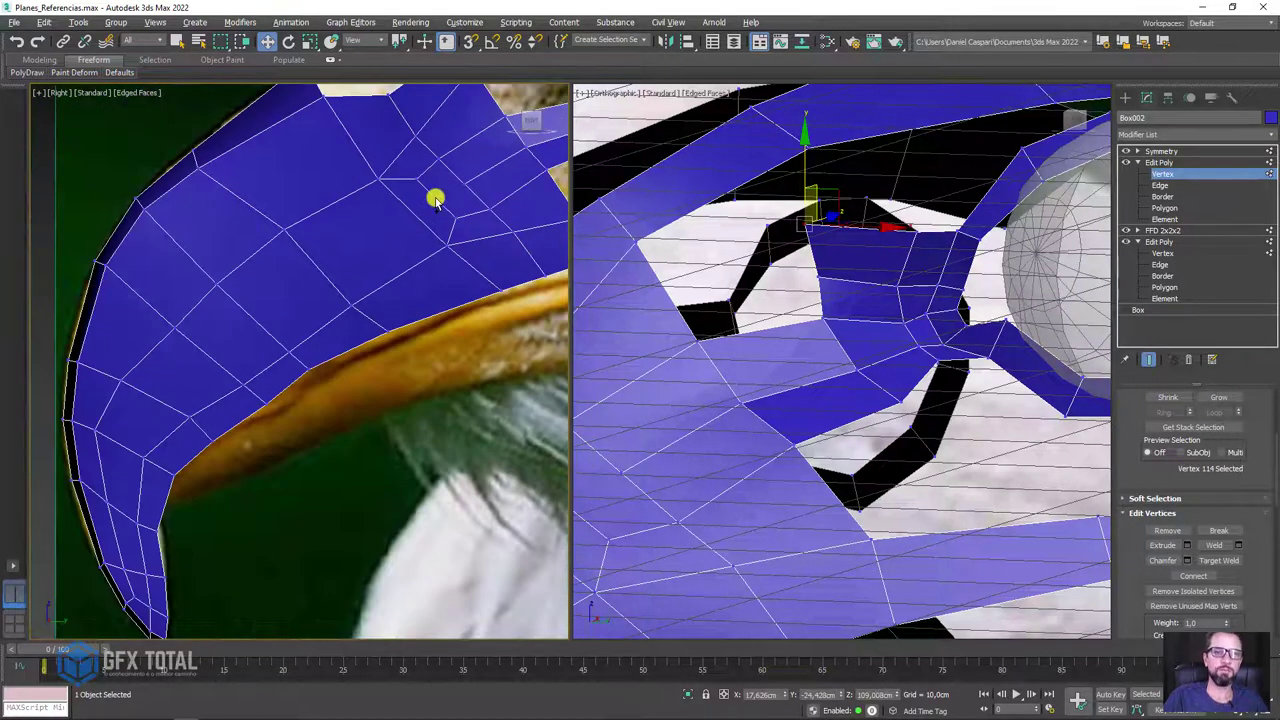
left_click_drag(435, 200, 286, 331)
- Select an upper-beak edge loop, then pick an upper-beak vertex to reposition along the reference
left_click(1170, 186)
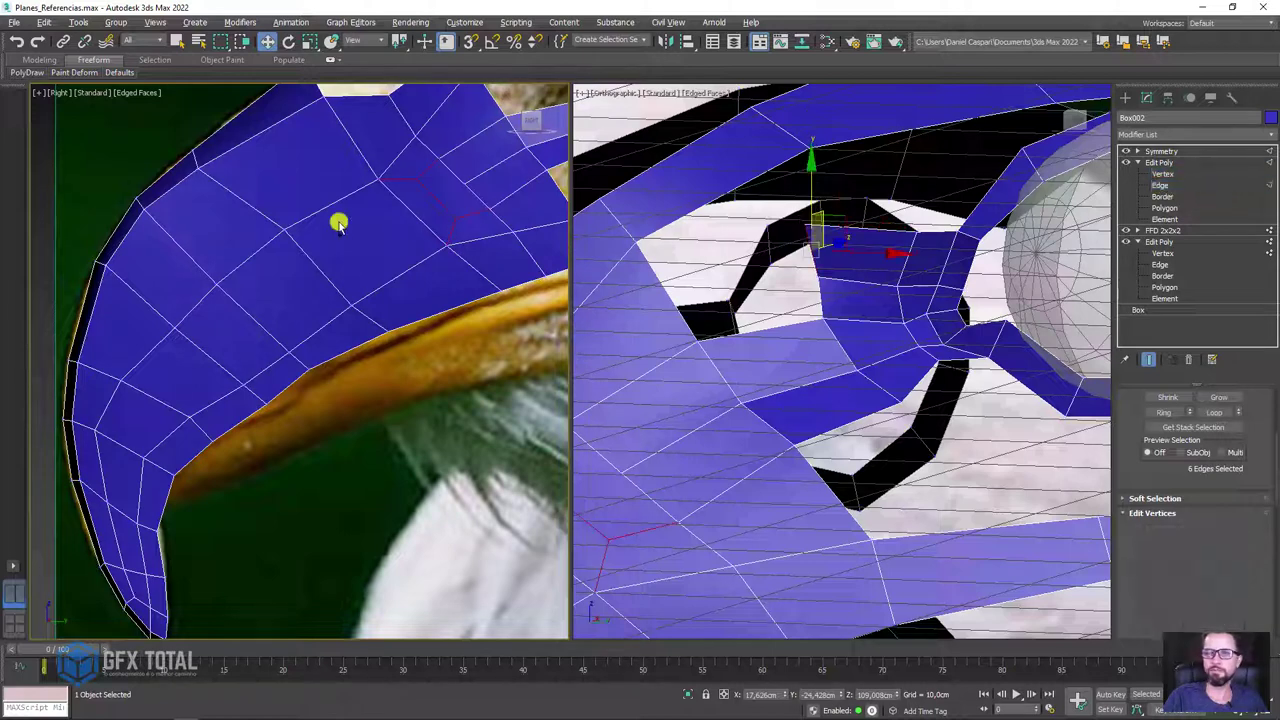
double_click(402, 213)
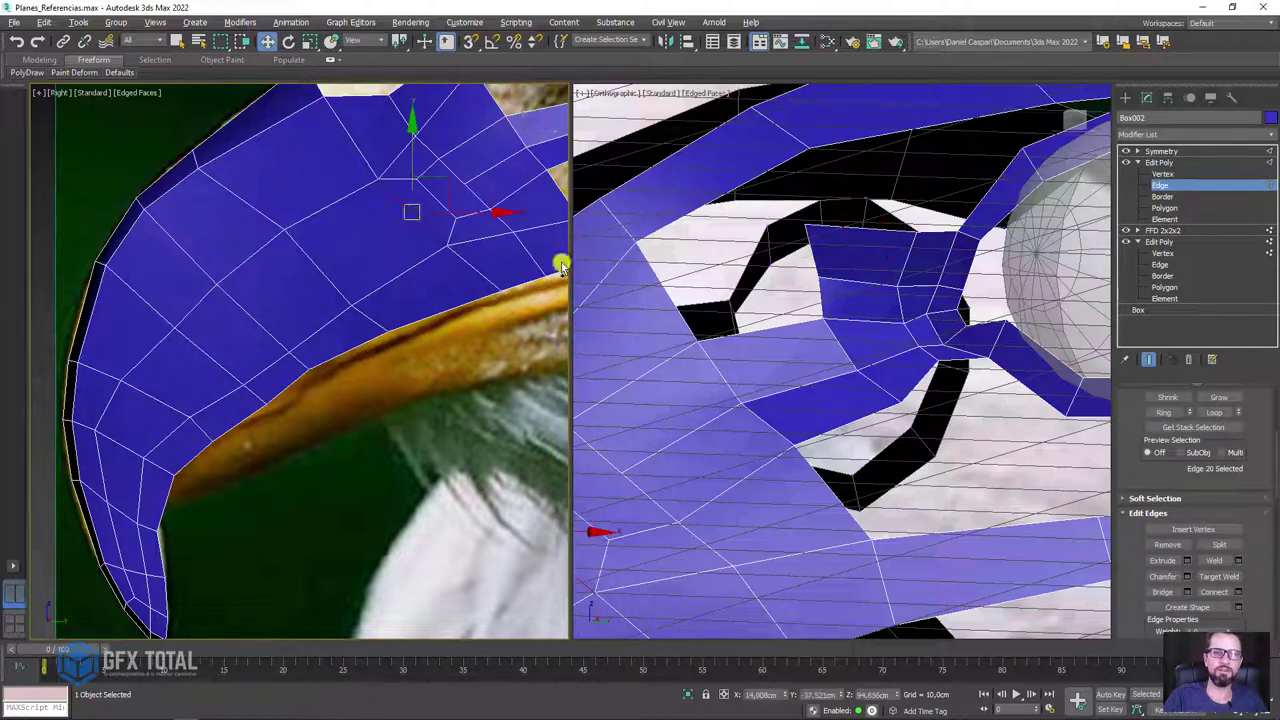
left_click(1163, 412)
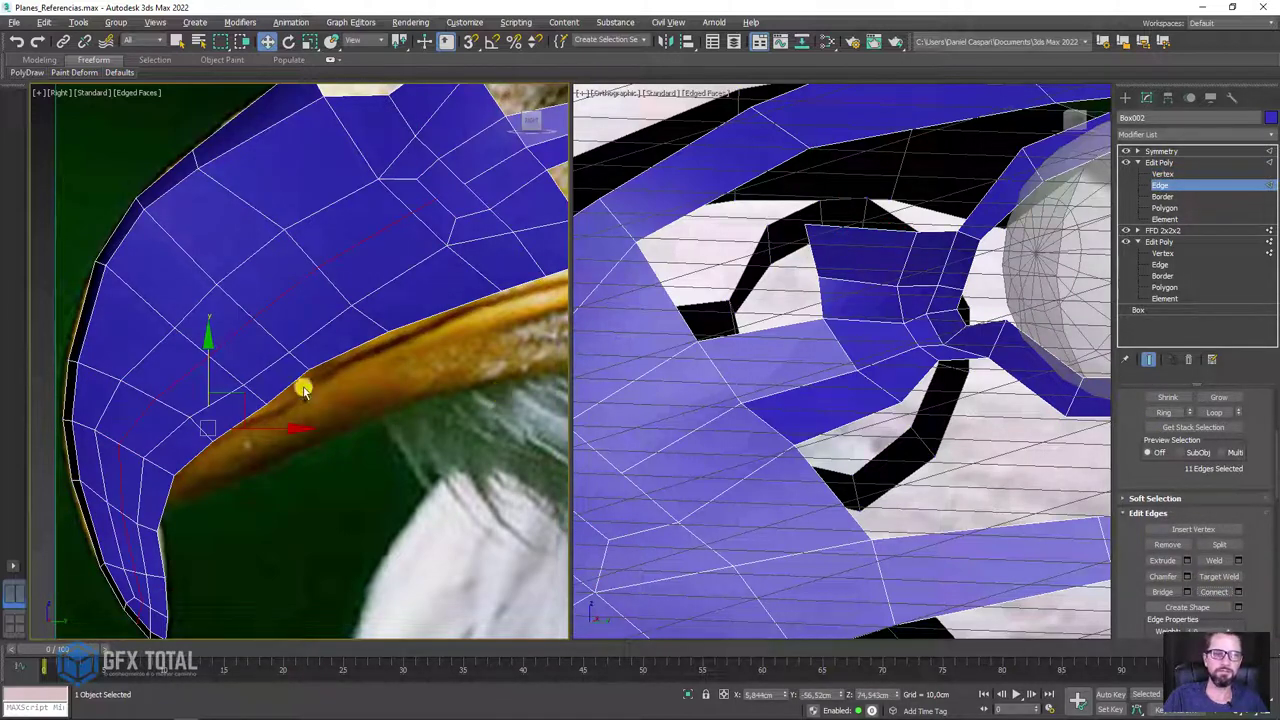
scroll(430, 173, "up", 4)
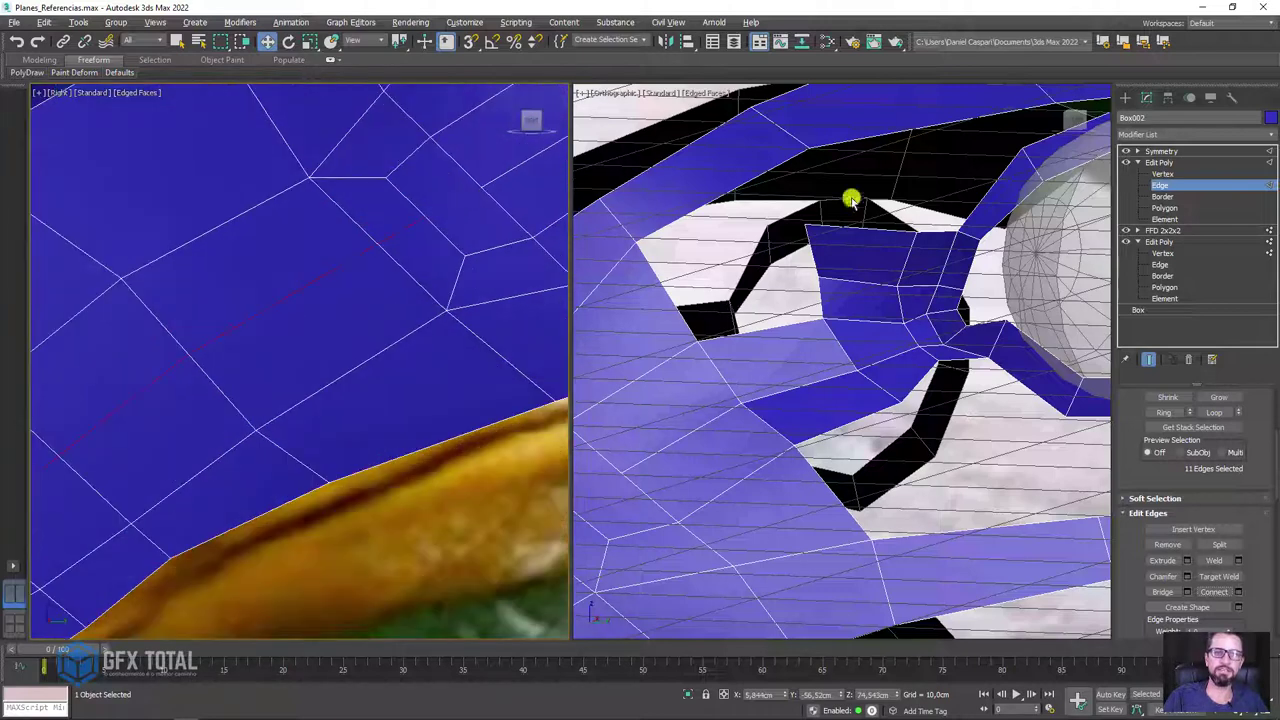
left_click(1163, 174)
left_click(425, 216)
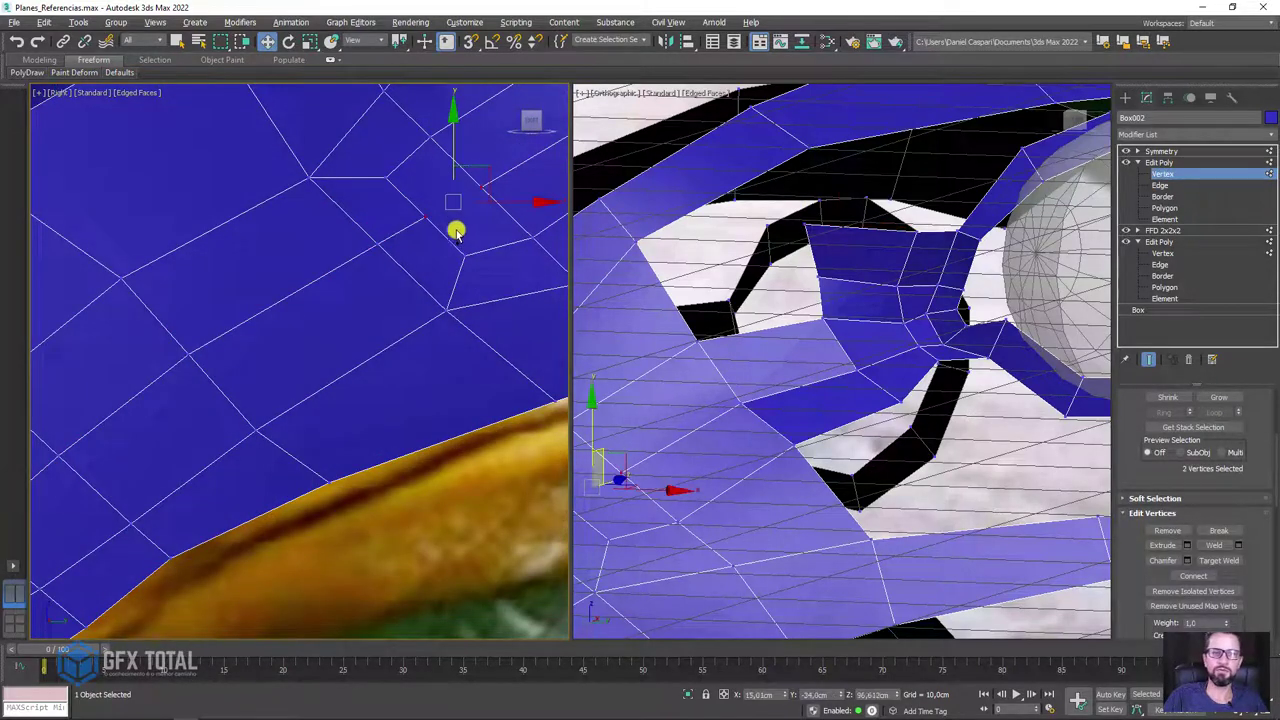
middle_click_drag(453, 271, 391, 366)
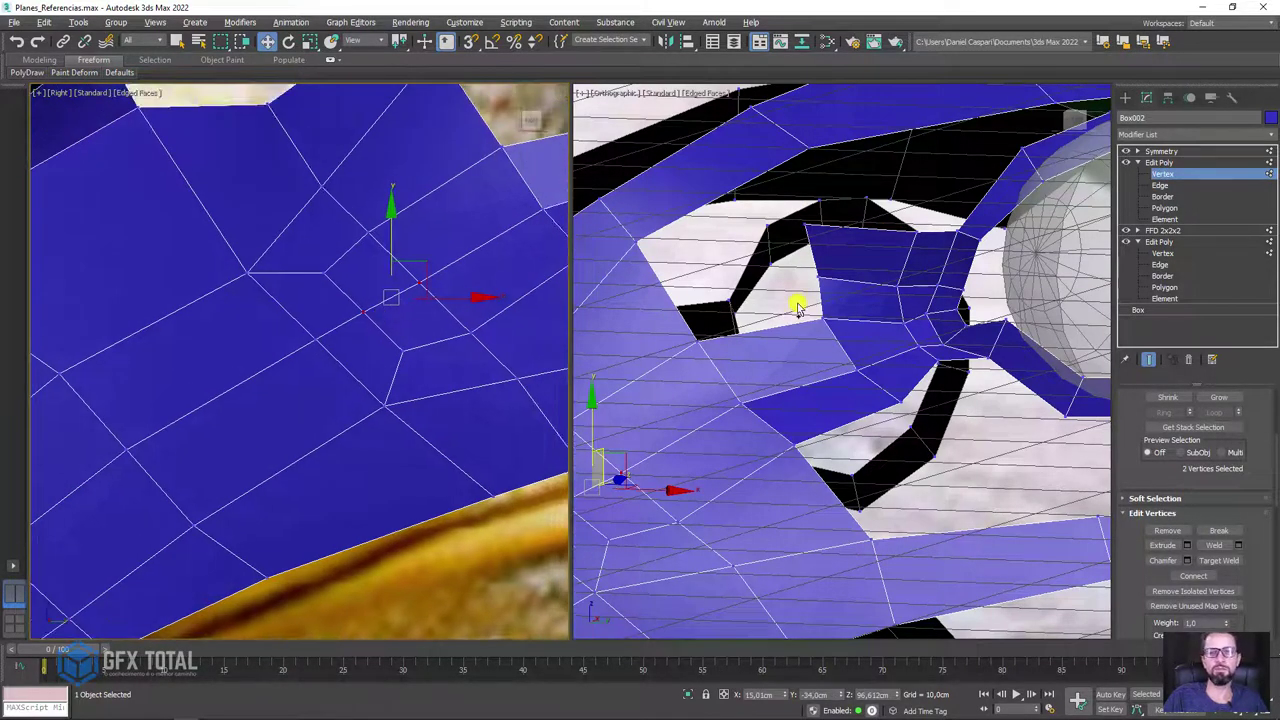
scroll(306, 249, "down", 2)
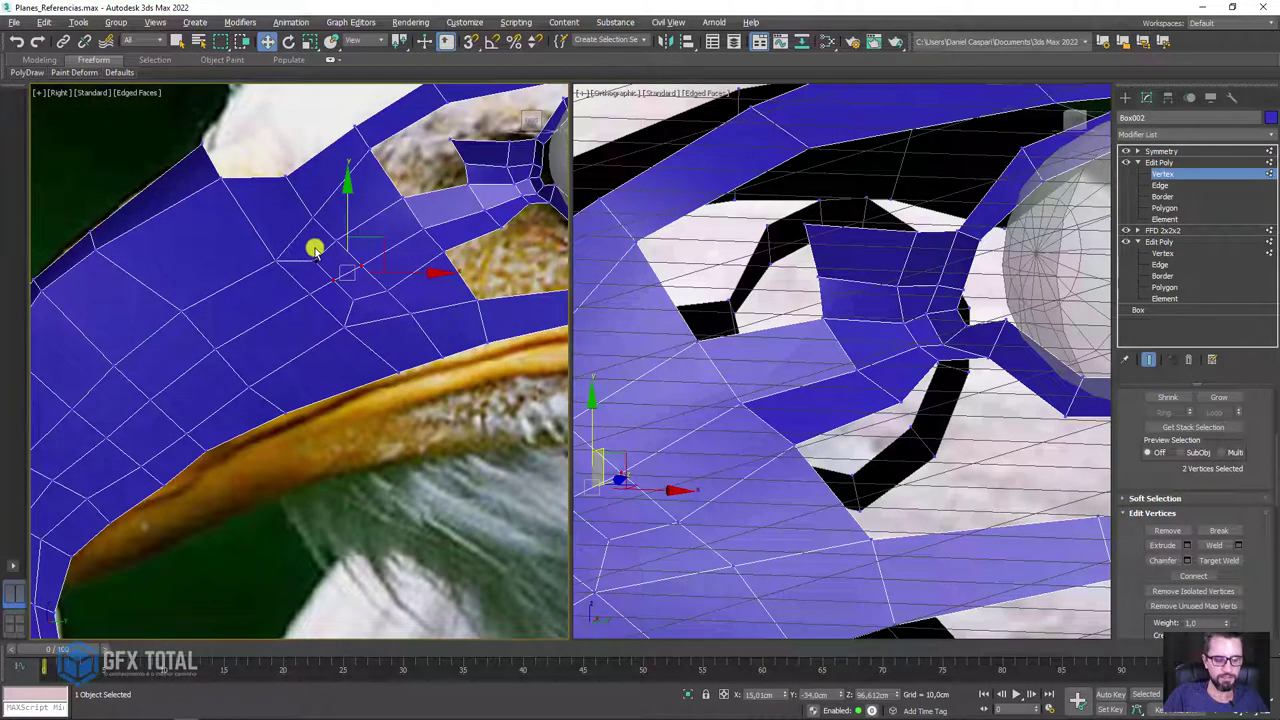
- Make the mesh see-through with Alt+X and centre the reference's dark nostril spot
key("alt+x")
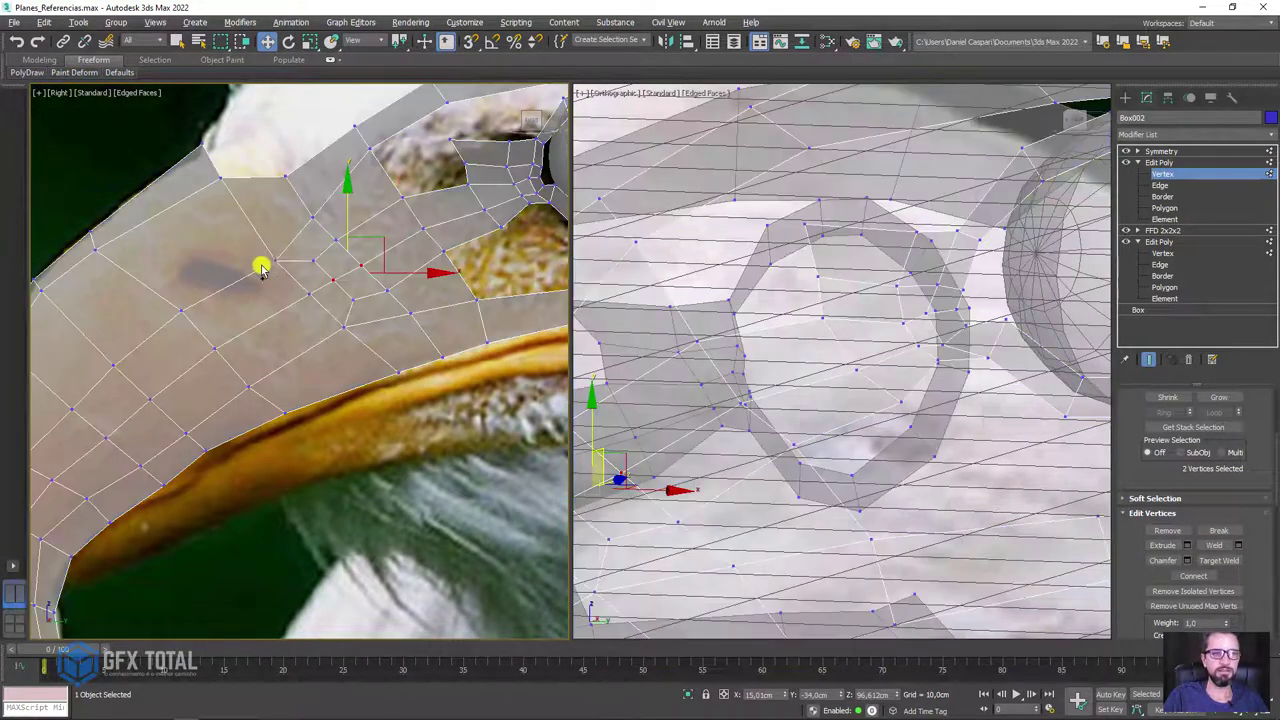
scroll(260, 268, "up", 3)
scroll(200, 230, "up", 2)
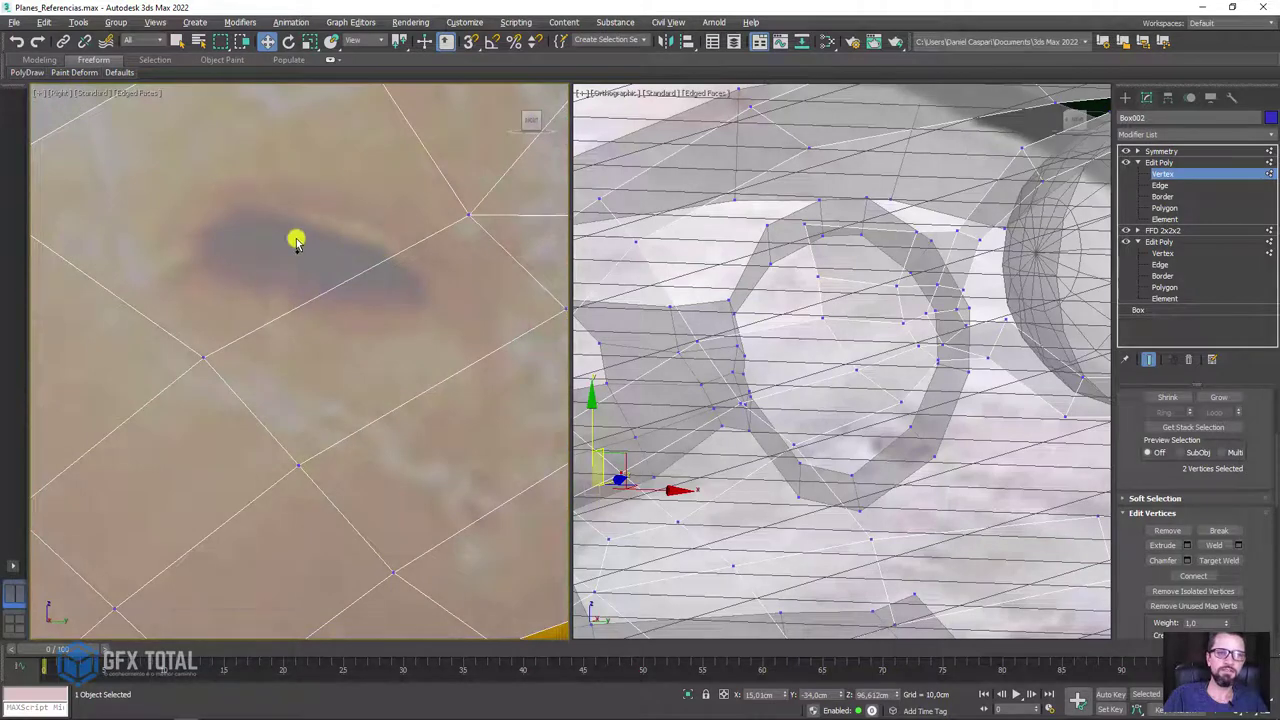
middle_click_drag(294, 237, 434, 286)
scroll(463, 292, "down", 1)
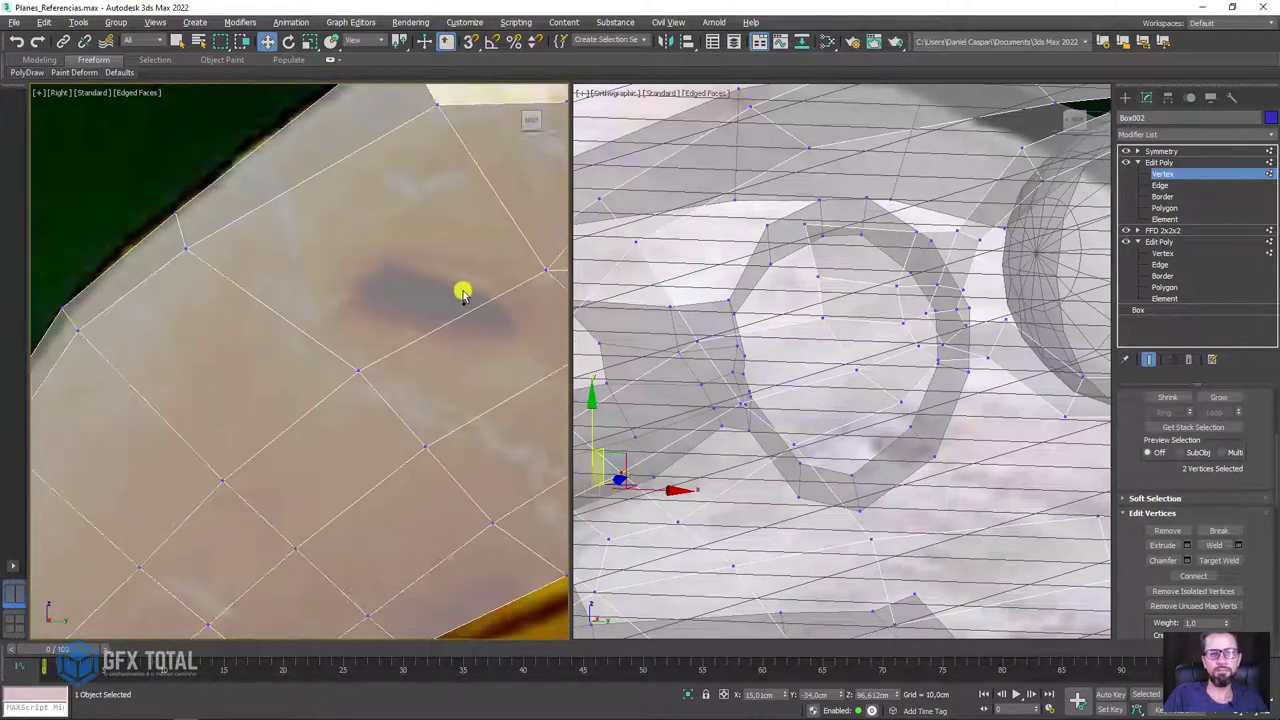
- Cut a closed seven-point outline around the nostril spot
key("q")
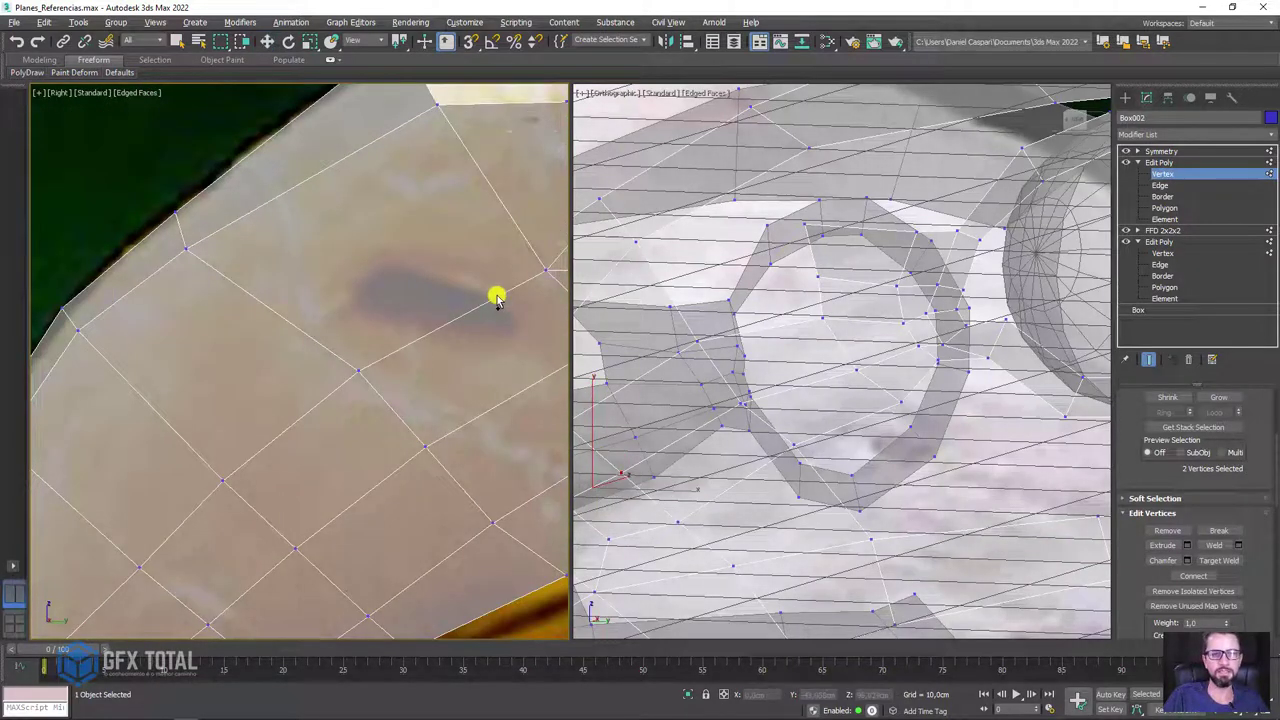
left_click(426, 272)
left_click(348, 280)
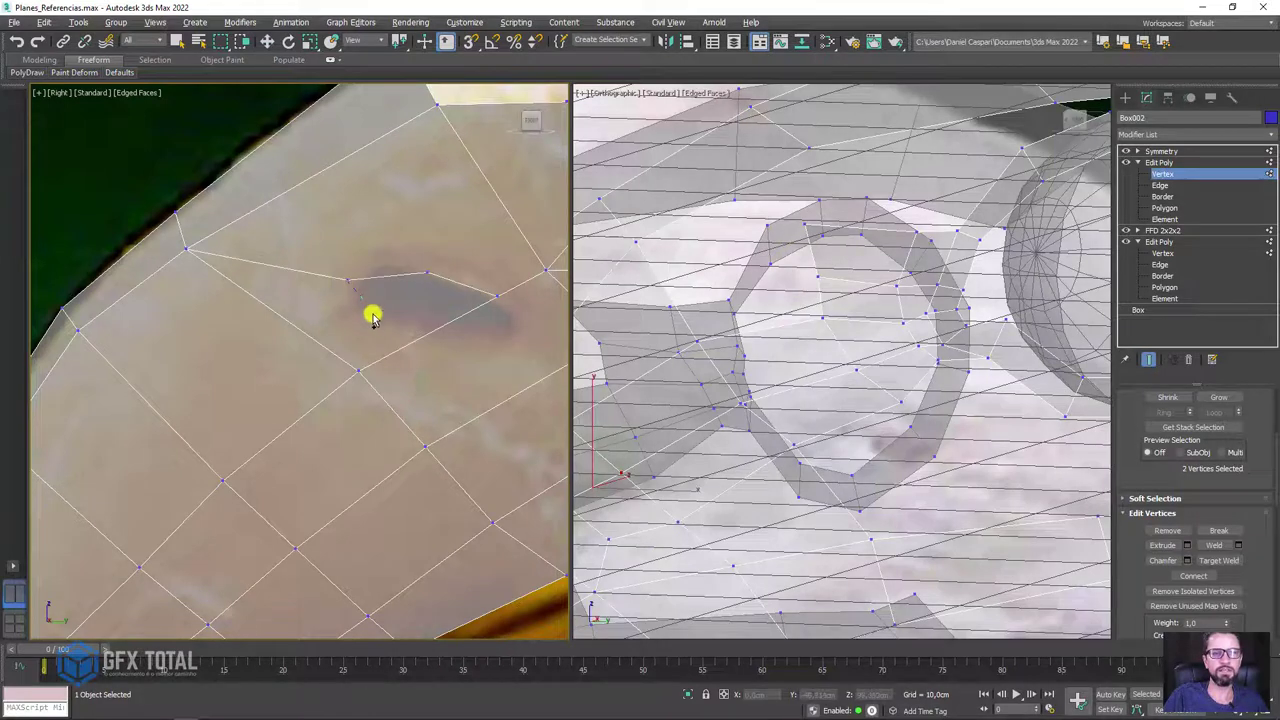
left_click(372, 316)
left_click(426, 338)
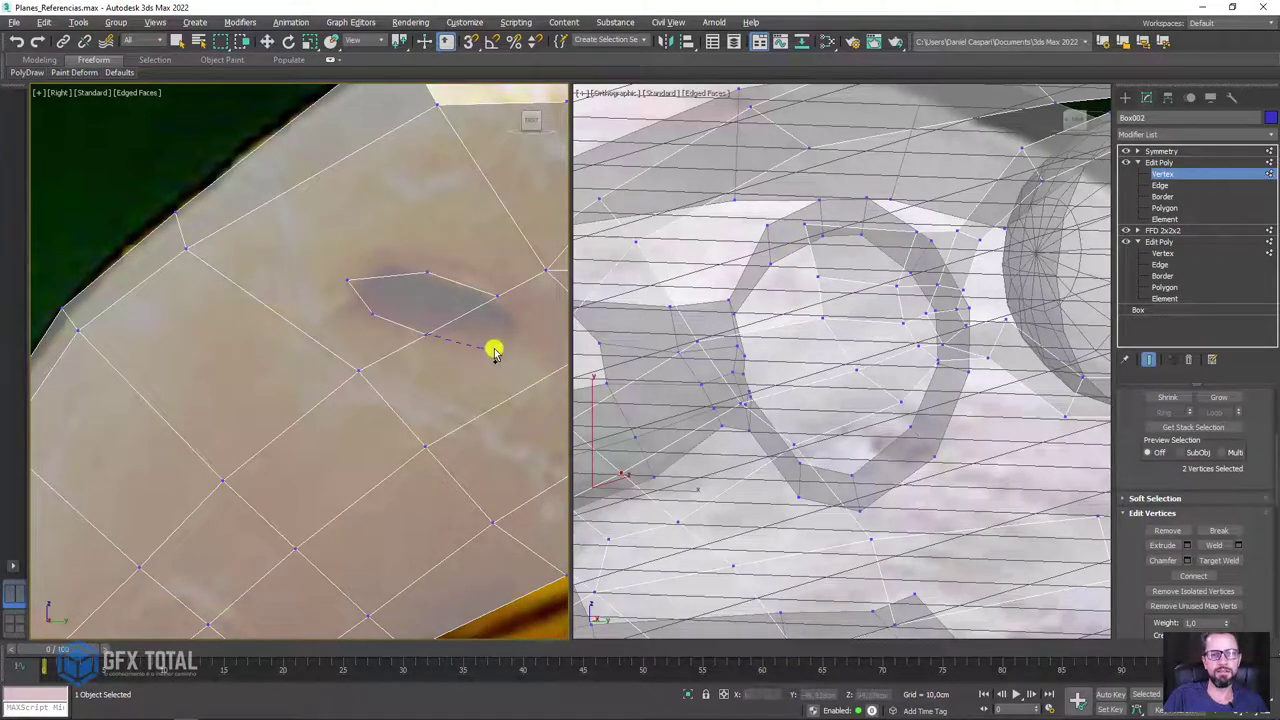
left_click(480, 347)
left_click(525, 331)
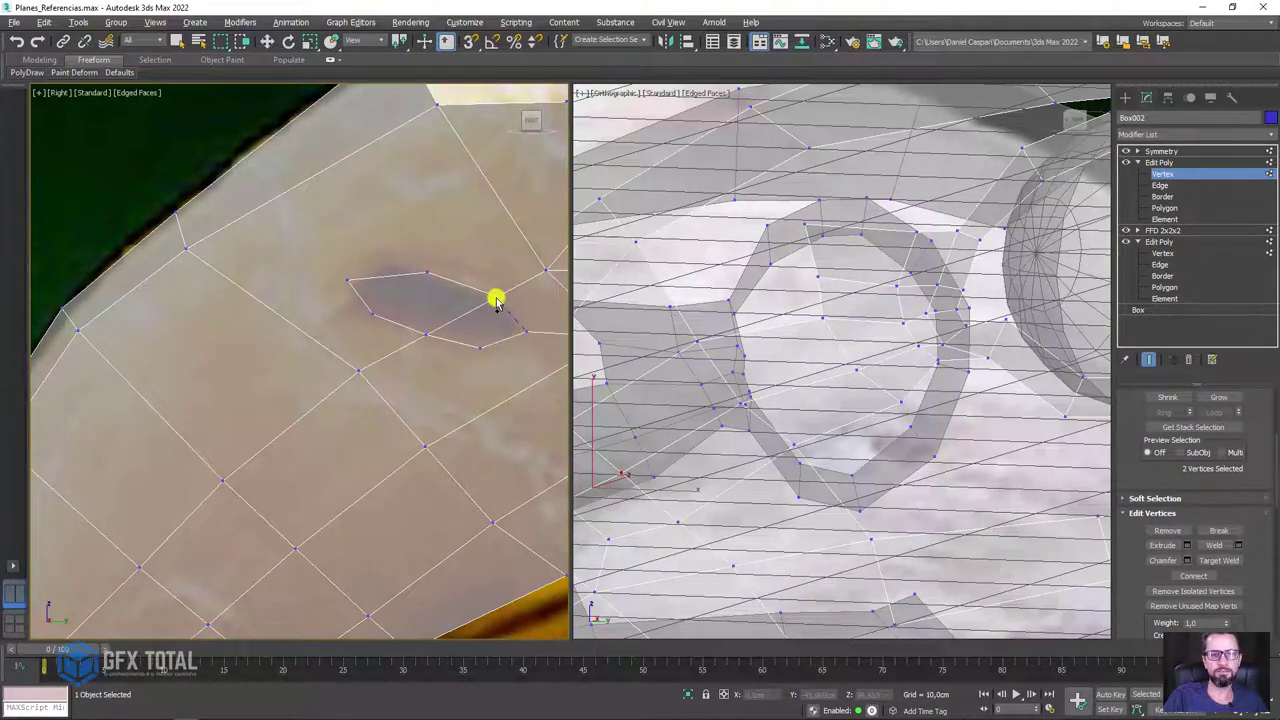
left_click(496, 299)
key("w")
- Select the nostril polygon, make the mesh opaque again, and view the whole head
left_click(1163, 207)
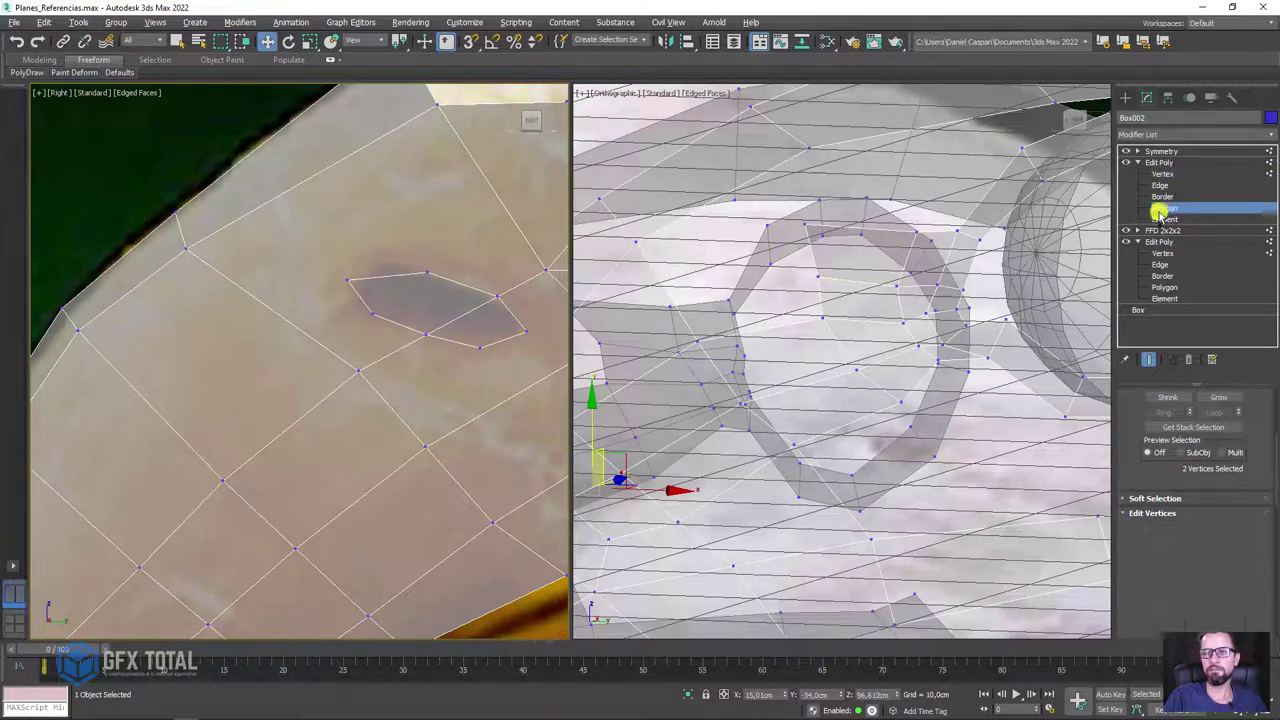
left_click(465, 318)
scroll(485, 325, "down", 3)
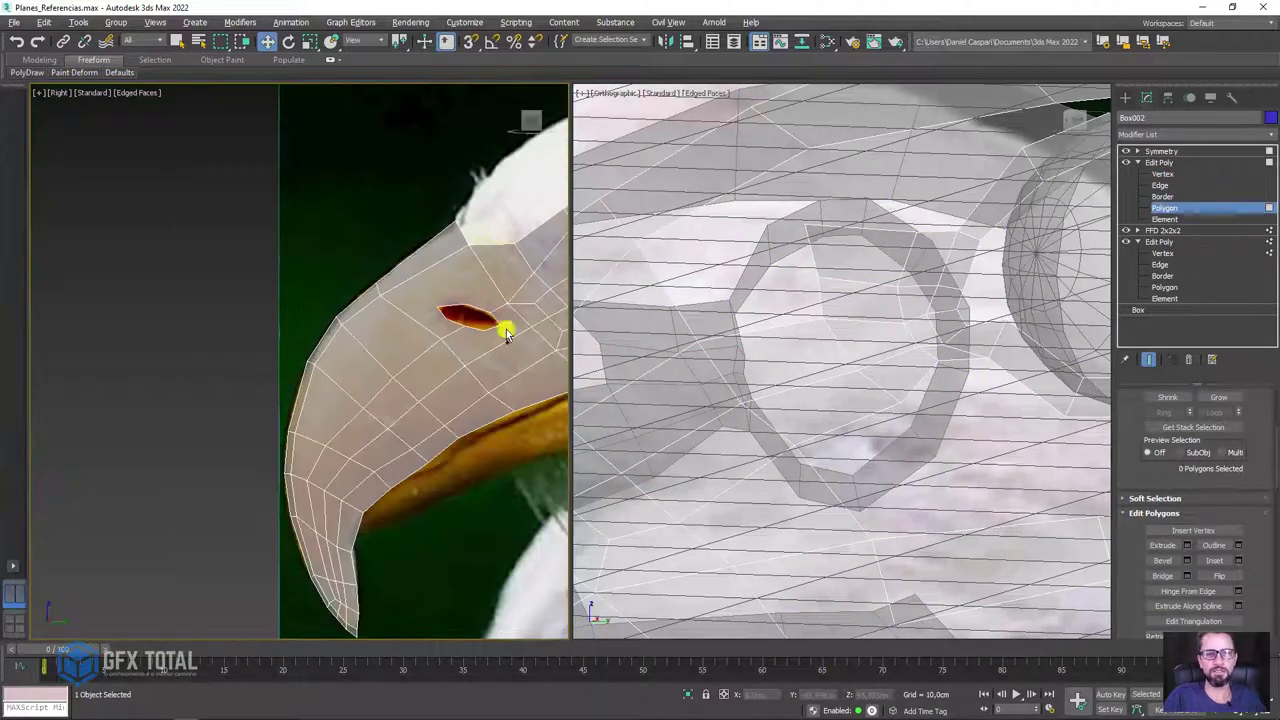
scroll(763, 309, "down", 3)
key("alt+x")
mouse_move(753, 327)
middle_mouse_down("alt")
mouse_move(923, 286)
mouse_move(937, 363)
mouse_move(1006, 320)
mouse_move(917, 295)
mouse_move(994, 237)
mouse_move(1003, 320)
mouse_move(923, 349)
mouse_move(1040, 262)
middle_mouse_up("alt")
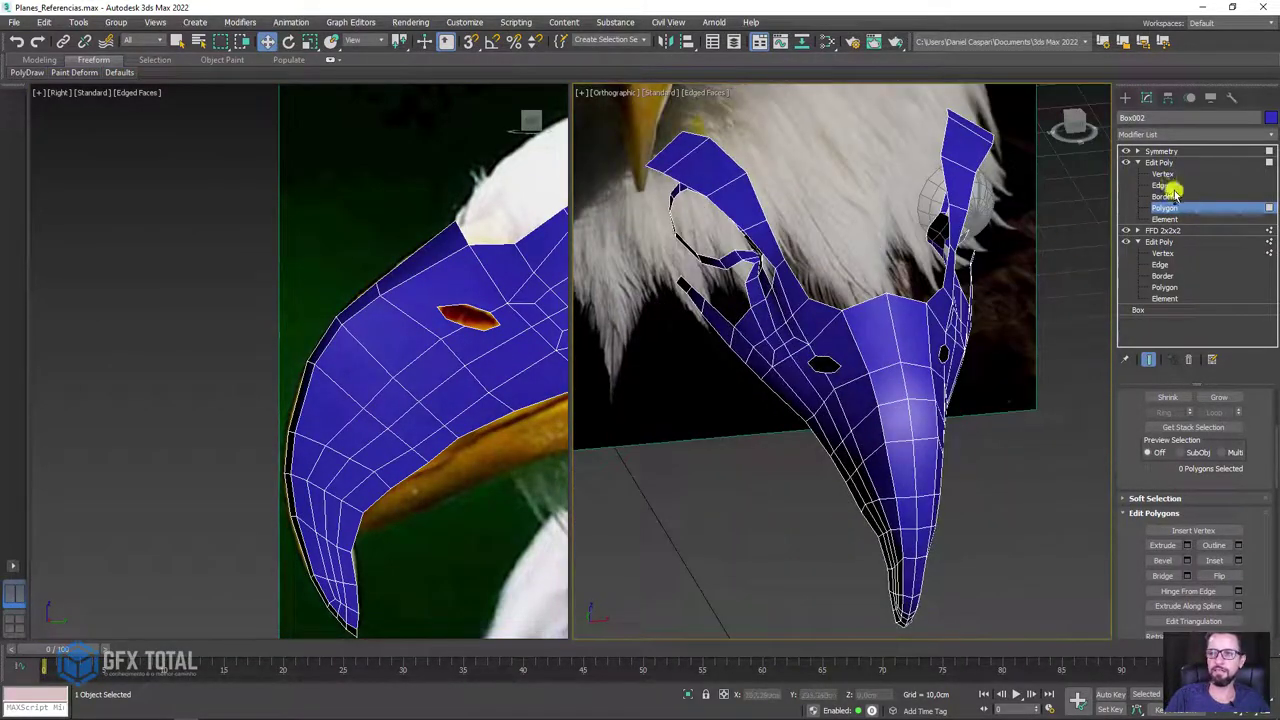
- Select the edge loop along the beak top and frame it in the Front view
left_click(1160, 185)
left_click(910, 300)
double_click(884, 303)
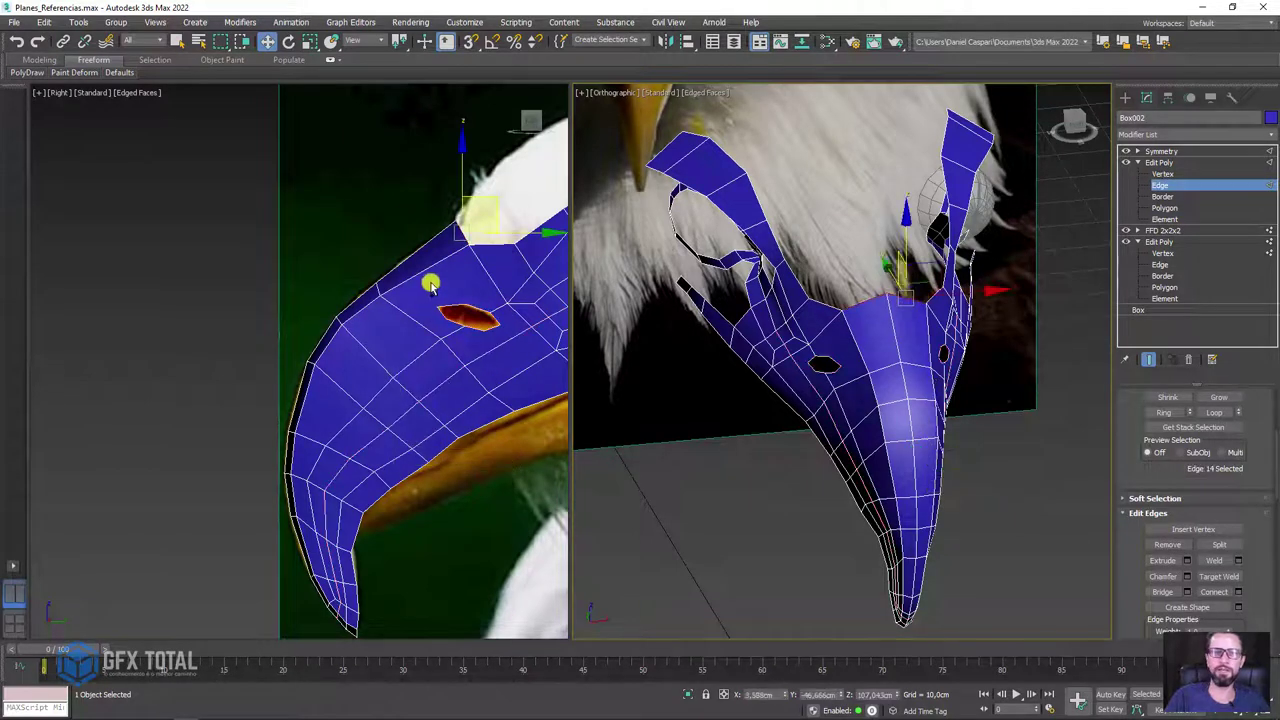
middle_click_drag(430, 285, 350, 338)
key("z")
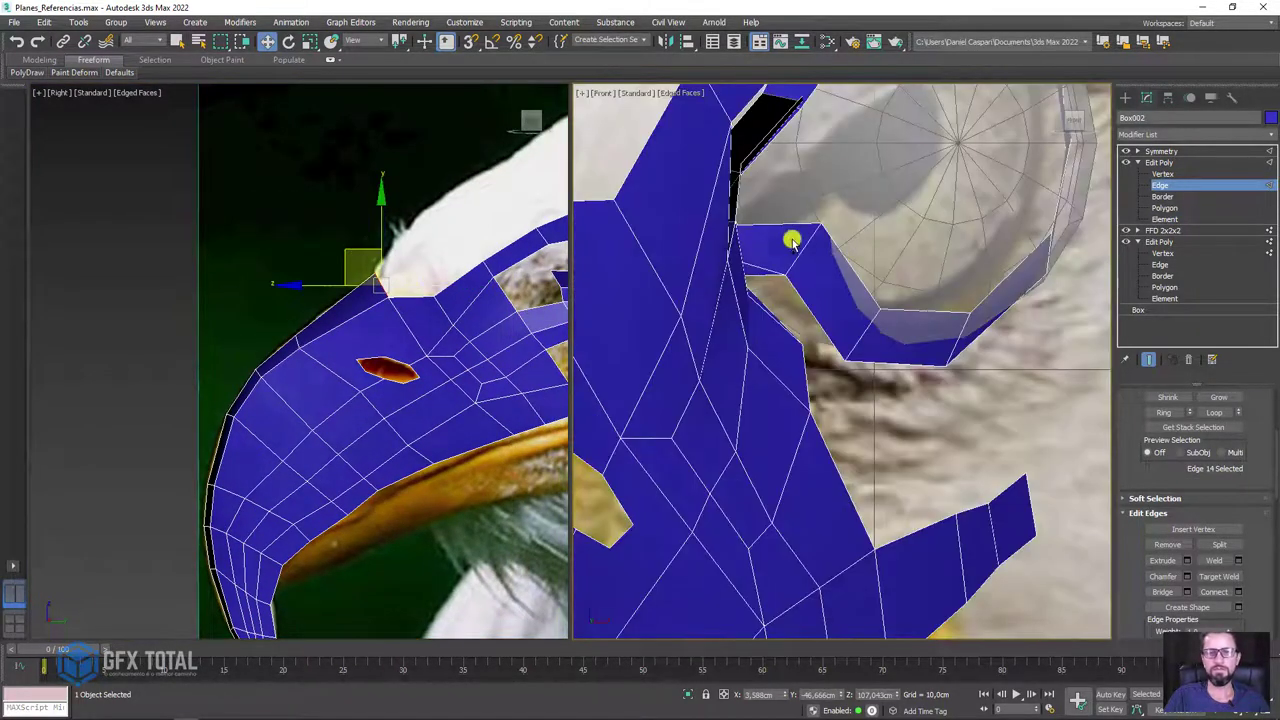
key("f")
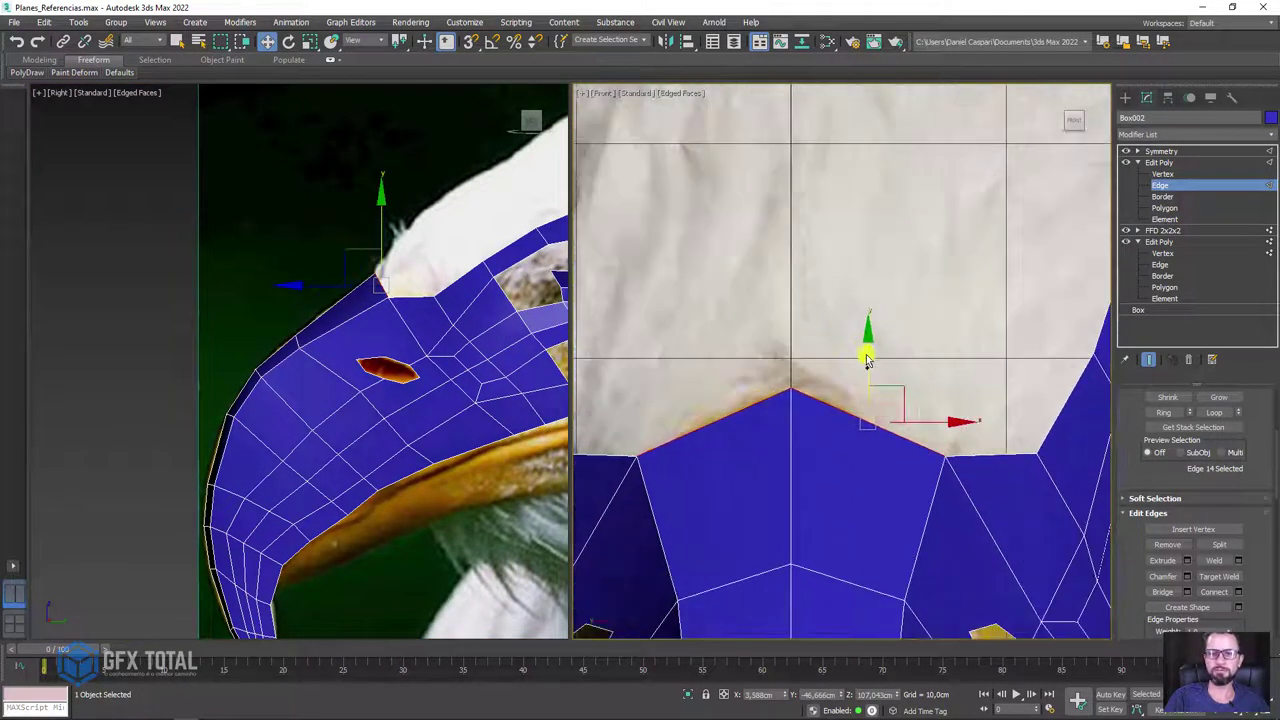
- Shift-drag the top edge upward twice, extruding new polygons toward the crown
left_click_drag(863, 350, 887, 296, "shift")
scroll(418, 268, "down", 1)
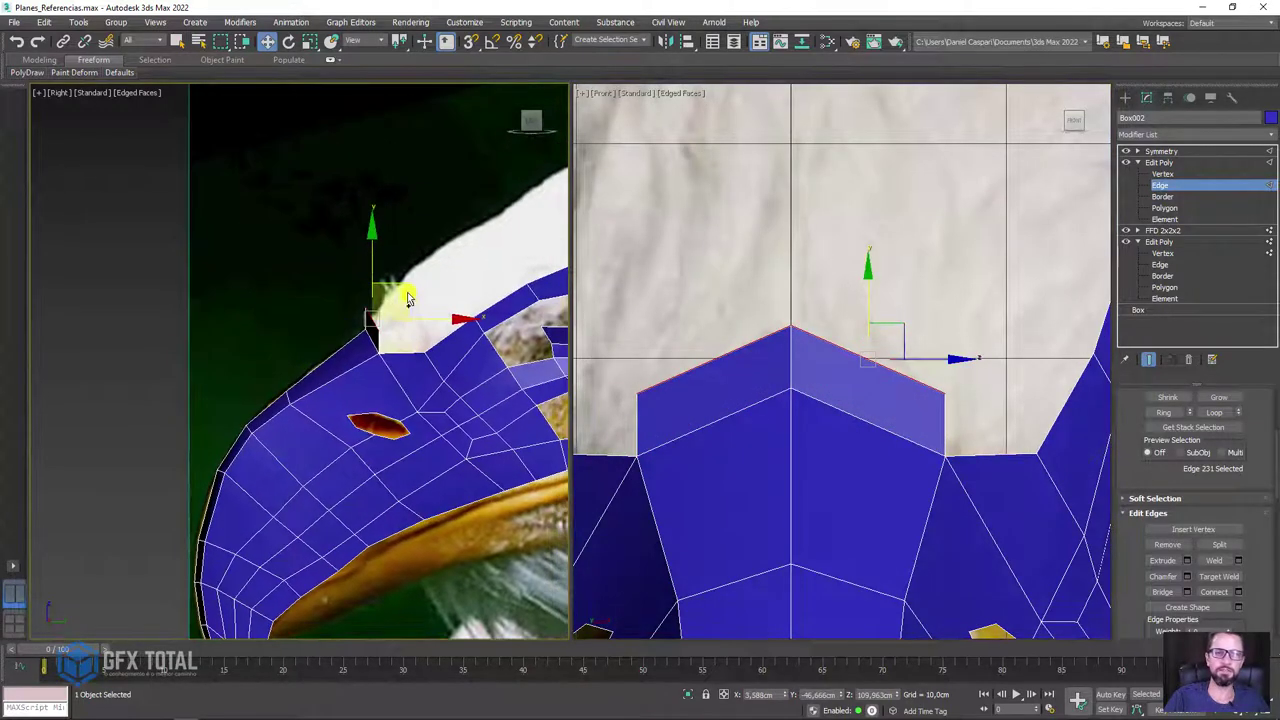
mouse_move(402, 290)
left_mouse_down()
mouse_move(418, 287)
mouse_move(424, 236)
mouse_move(527, 195)
left_mouse_up()
scroll(366, 297, "down", 2)
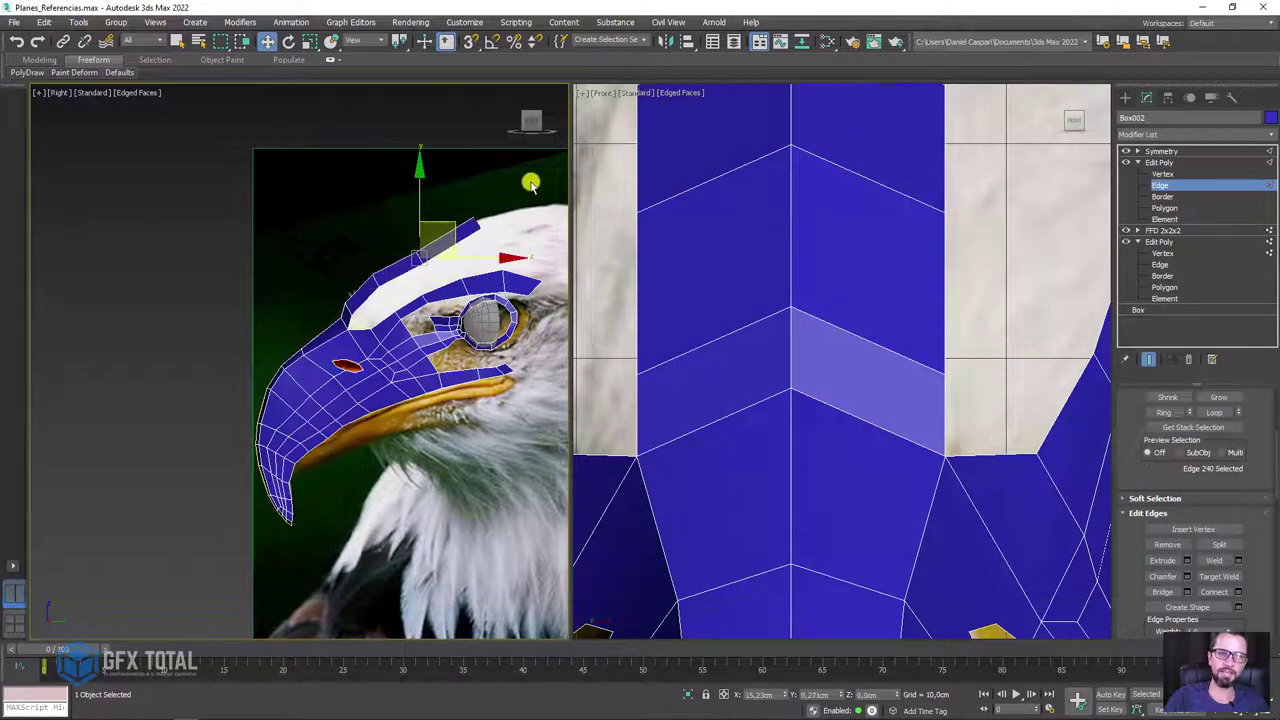
middle_click_drag(527, 195, 357, 225)
left_click_drag(357, 225, 333, 225, "shift")
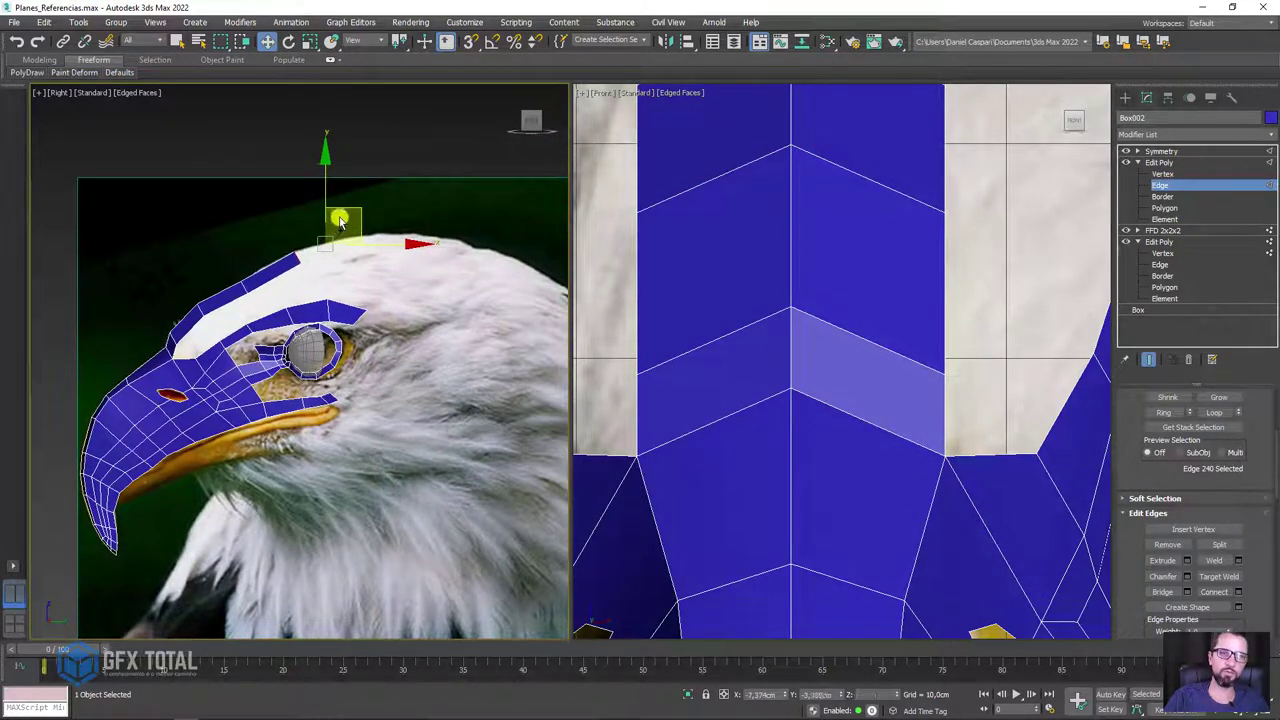
- Extrude the crown strip back over the head in two steps, then tilt and lower its end edge
key("z")
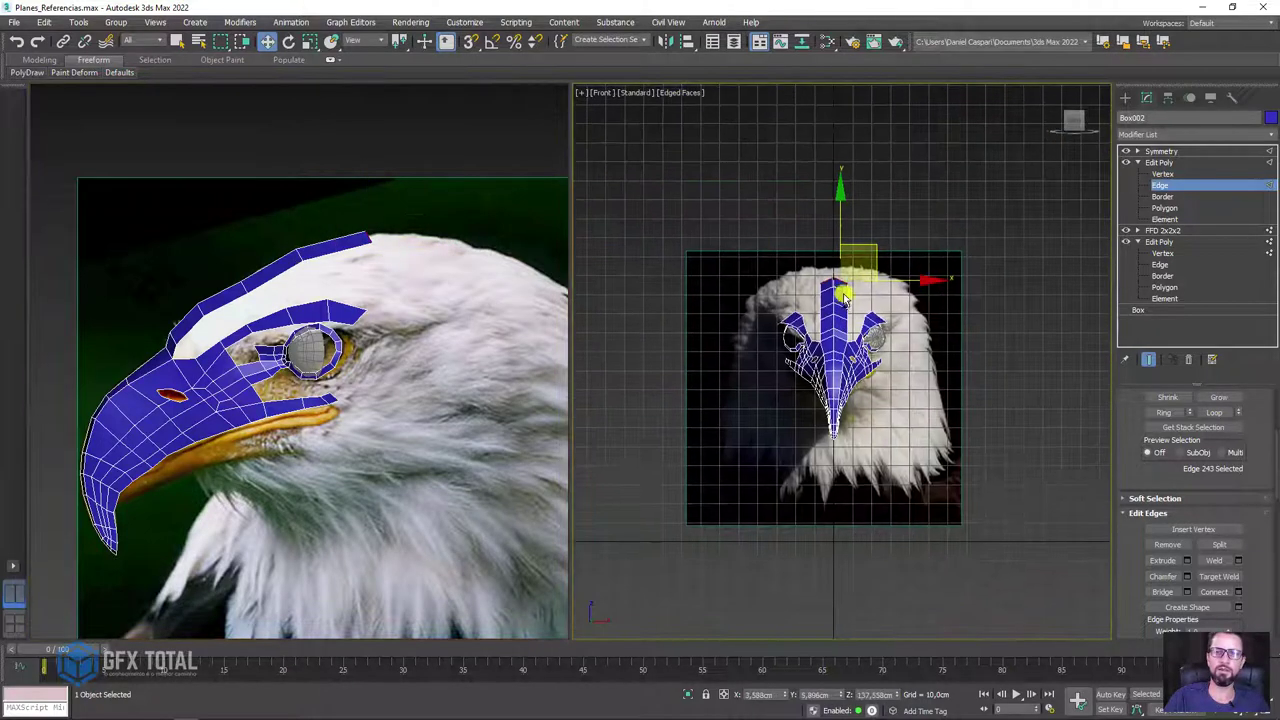
middle_click_drag(401, 195, 413, 186)
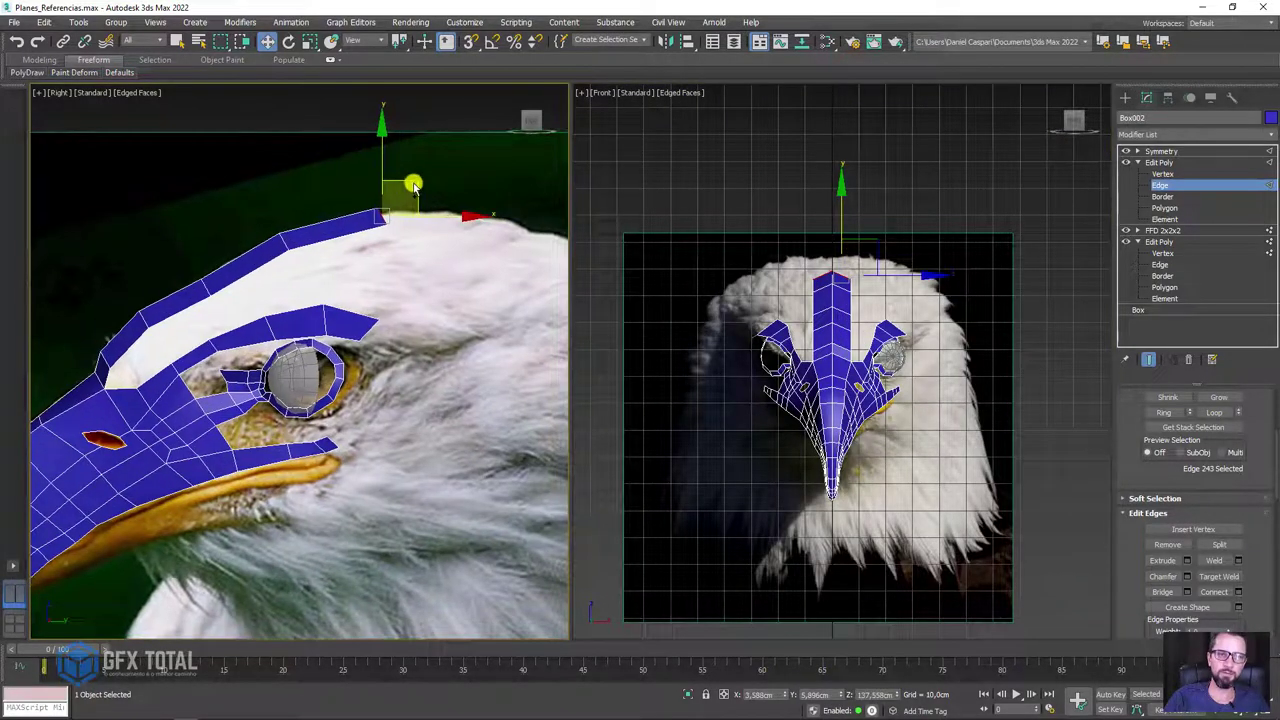
key("e")
key("w")
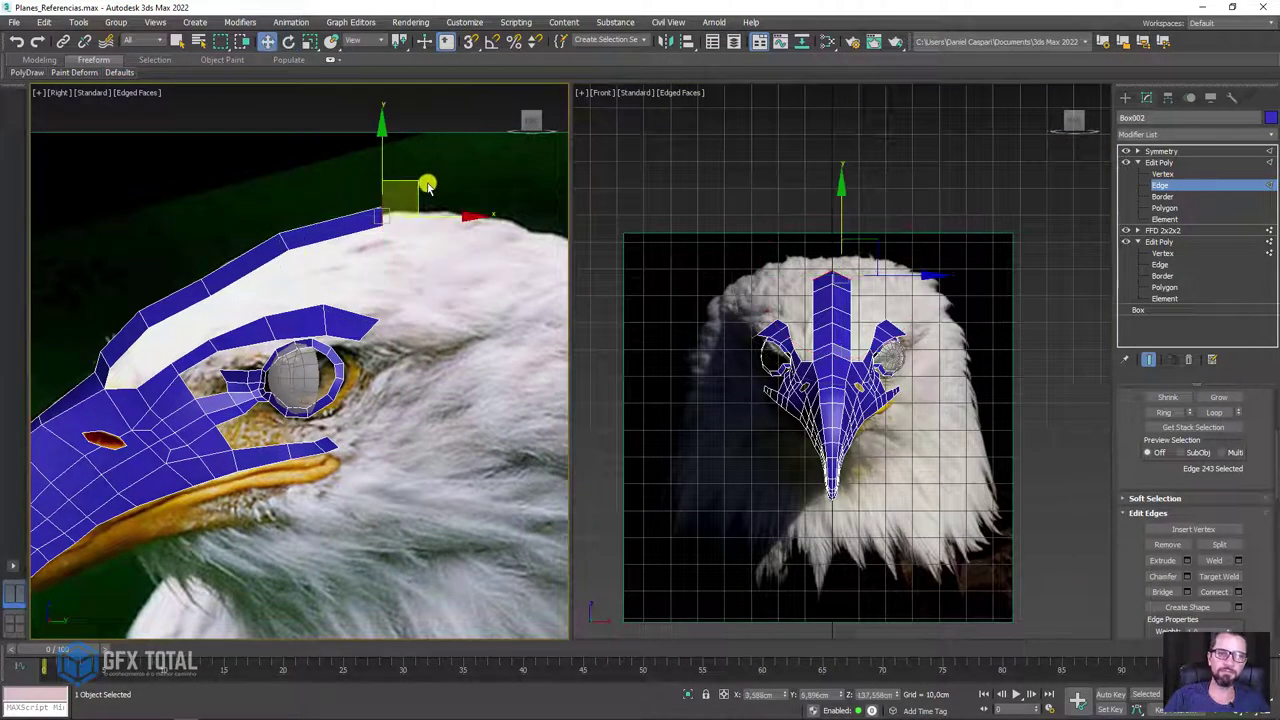
left_click_drag(425, 184, 469, 181, "shift")
middle_click_drag(512, 186, 300, 191)
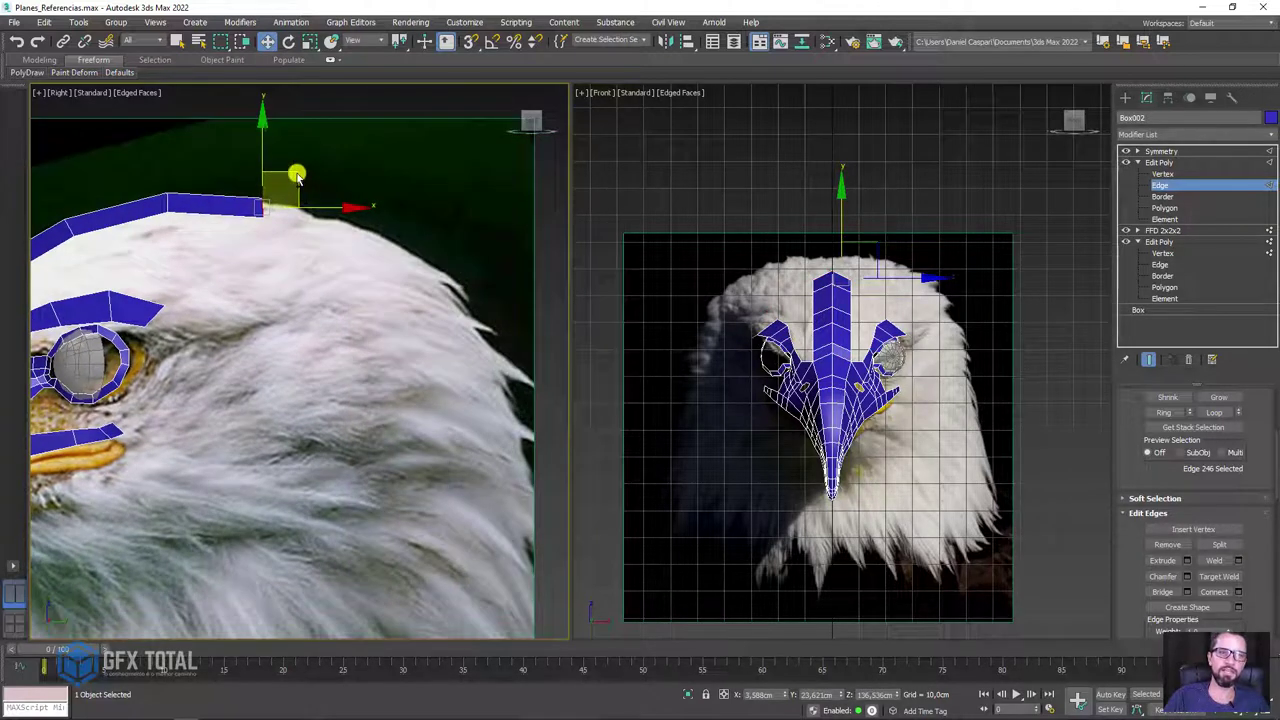
mouse_move(297, 171)
left_mouse_down("shift")
mouse_move(449, 209)
mouse_move(534, 271)
left_mouse_up("shift")
key("e")
key("w")
left_click_drag(474, 242, 474, 251)
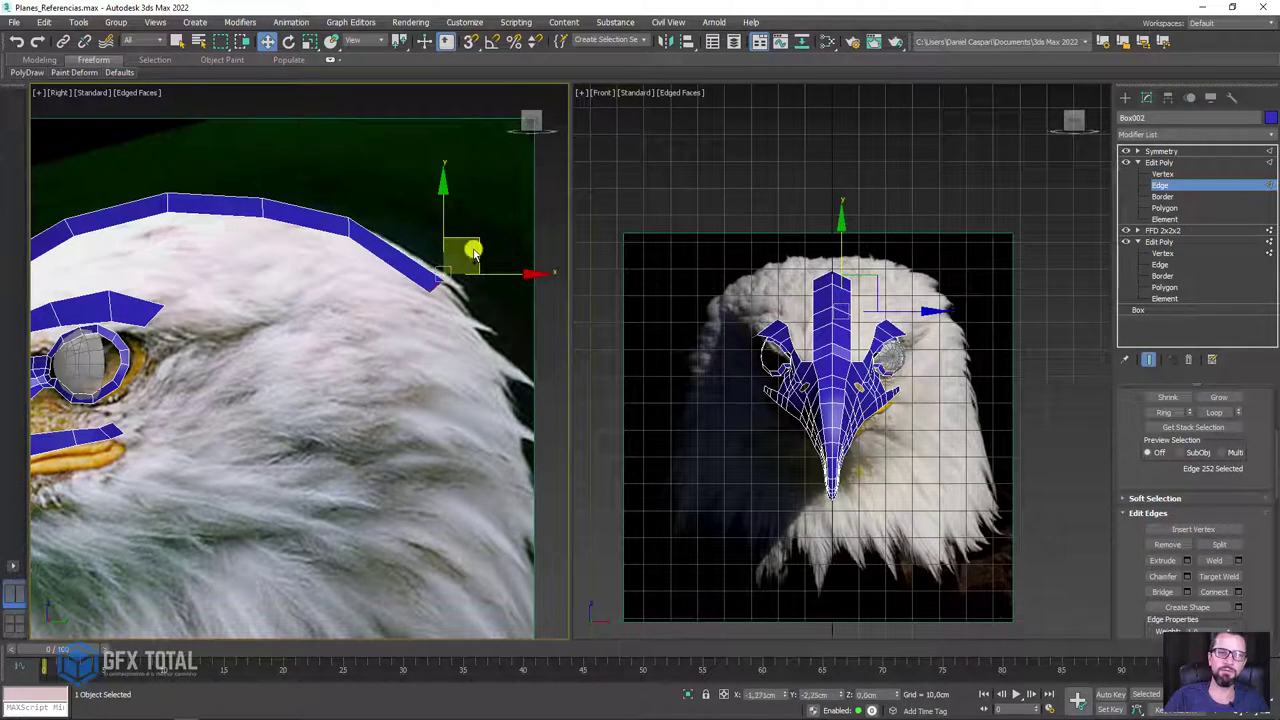
scroll(828, 355, "down", 3)
scroll(860, 320, "up", 6)
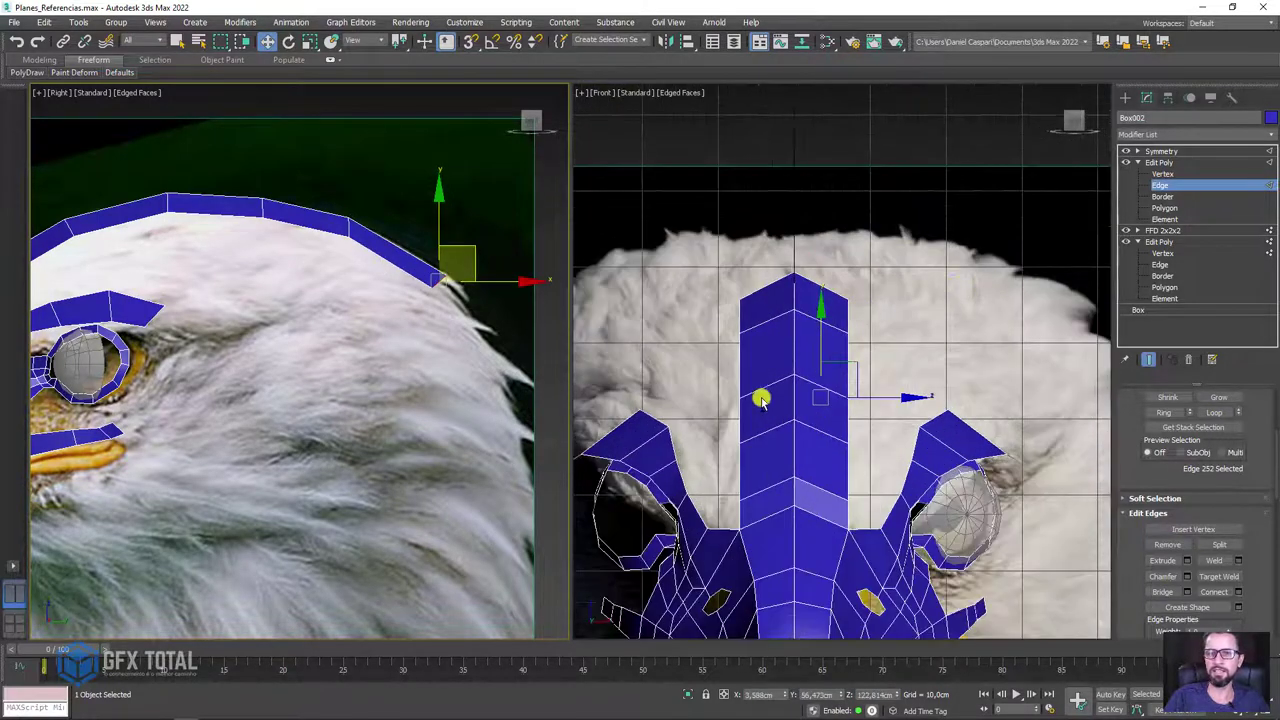
- Raise the strip's top vertices, then lift the topmost row further
left_click(1162, 174)
left_click_drag(720, 212, 874, 403)
left_click_drag(820, 272, 816, 247)
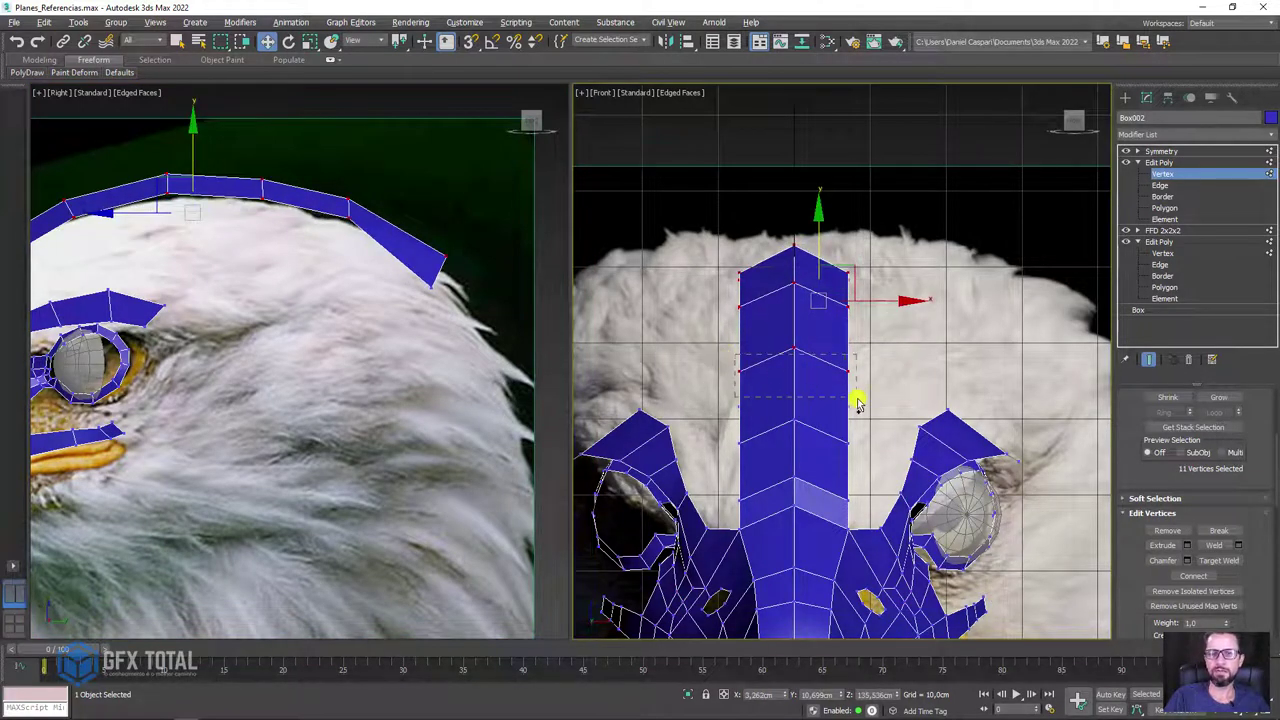
left_click_drag(857, 403, 857, 403, "alt")
left_click_drag(843, 233, 822, 219)
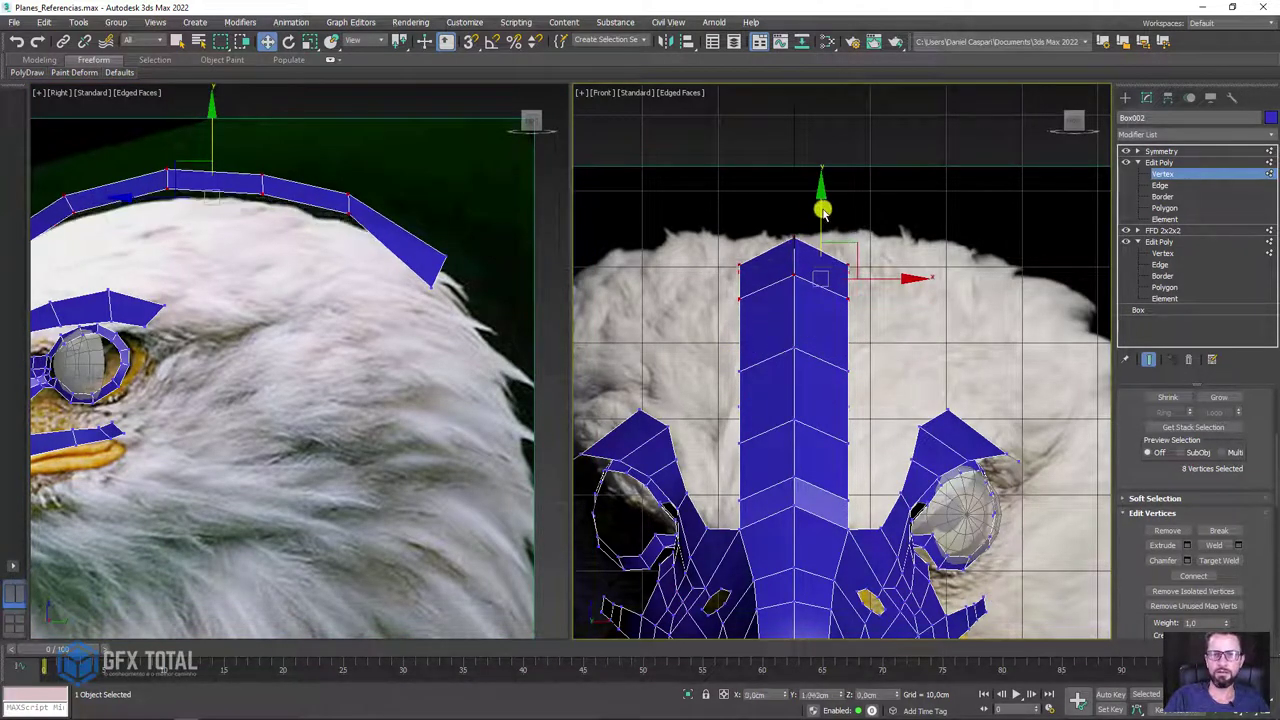
mouse_move(754, 355)
left_mouse_down("alt")
mouse_move(840, 405)
mouse_move(818, 230)
mouse_move(850, 234)
left_mouse_up("alt")
- Raise a side vertex and the back-tip vertex to match the head, then select the top six vertices
left_click(858, 437)
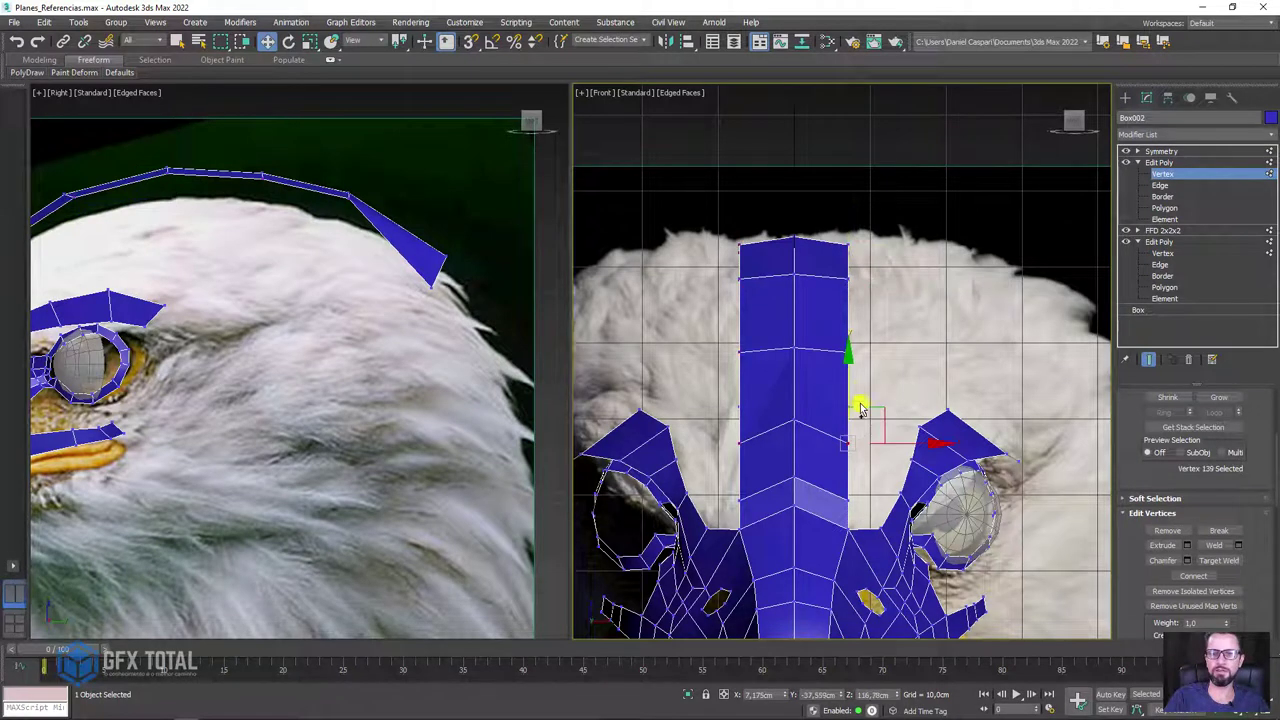
left_click_drag(853, 387, 819, 374)
left_click(440, 284)
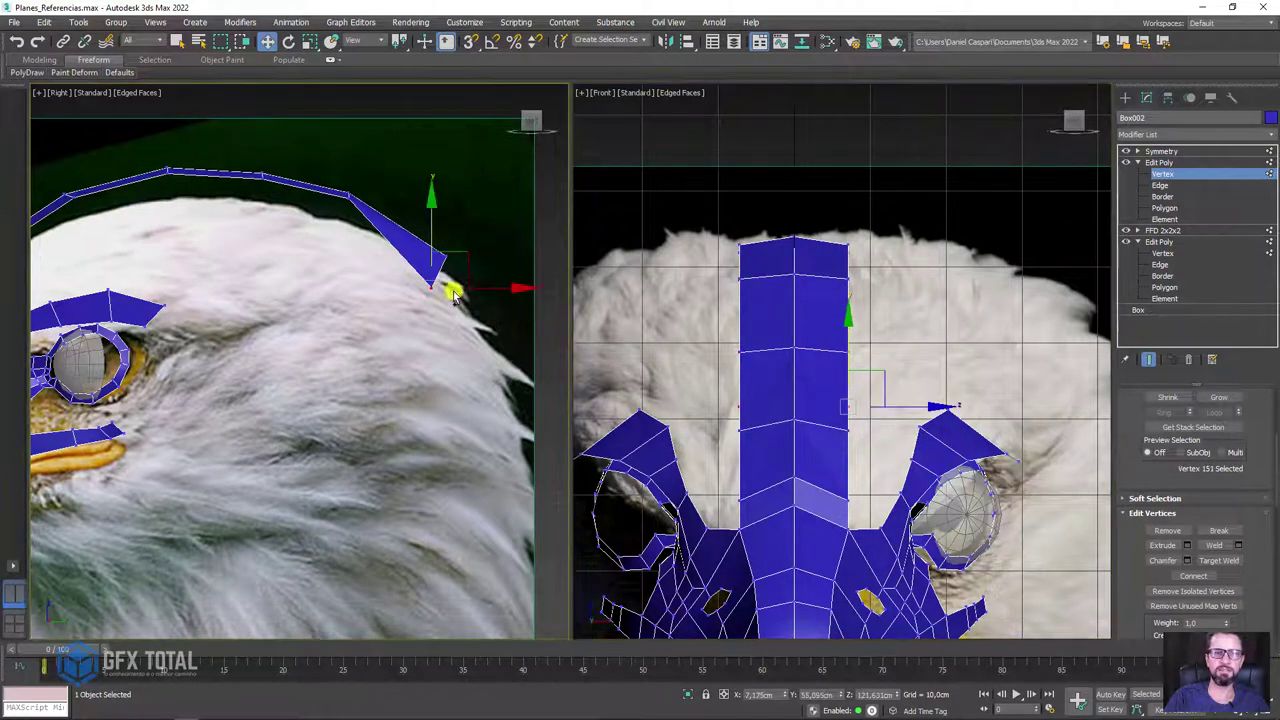
left_click_drag(848, 315, 846, 286)
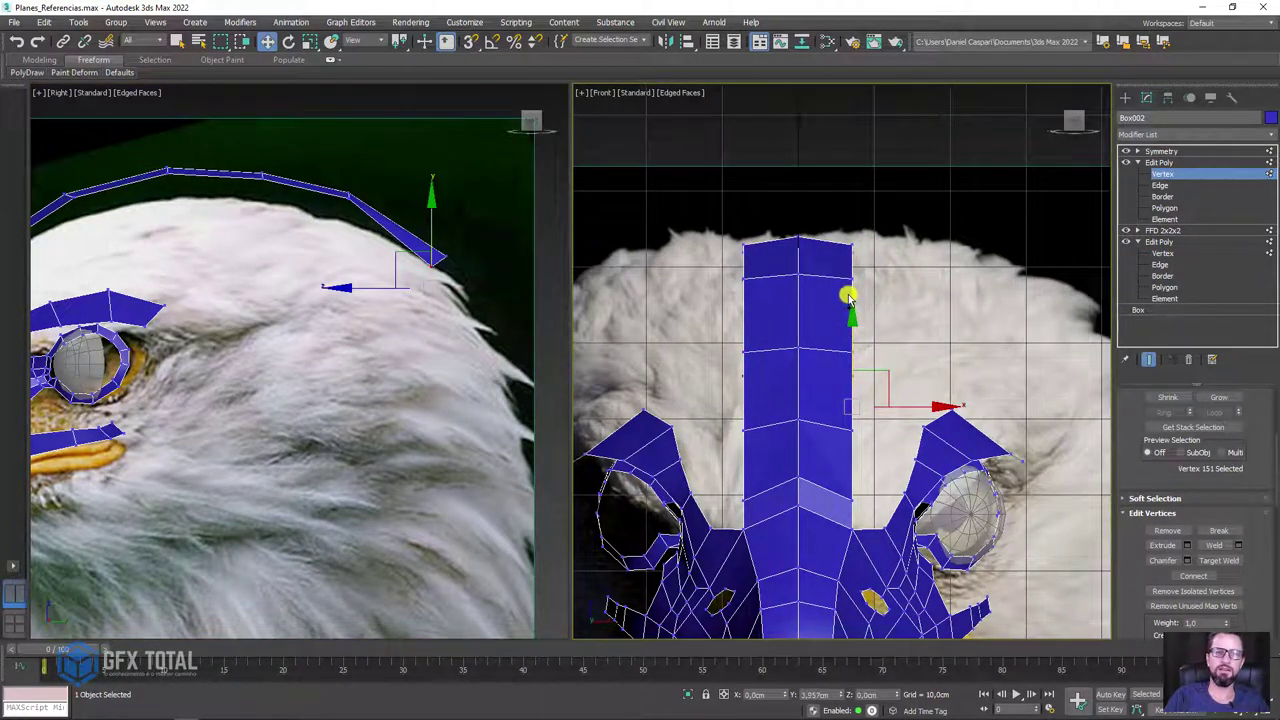
scroll(360, 160, "down", 3)
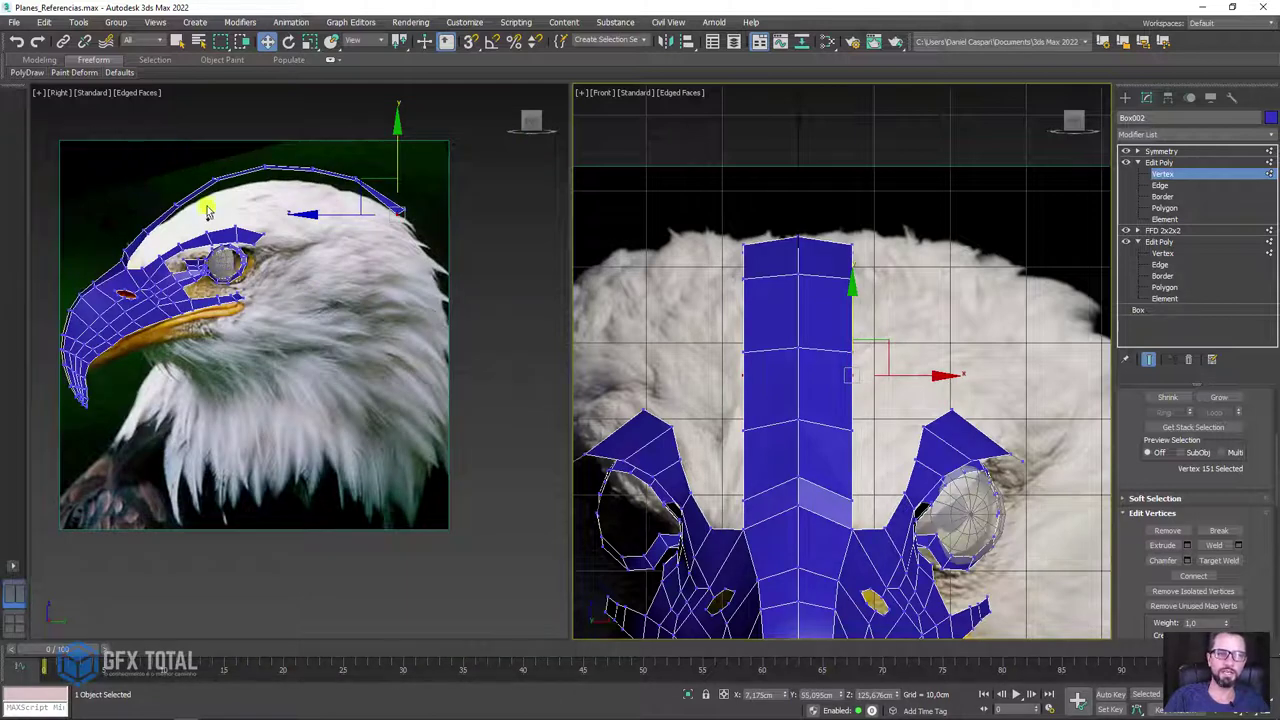
scroll(187, 157, "up", 3)
left_click_drag(309, 194, 262, 145)
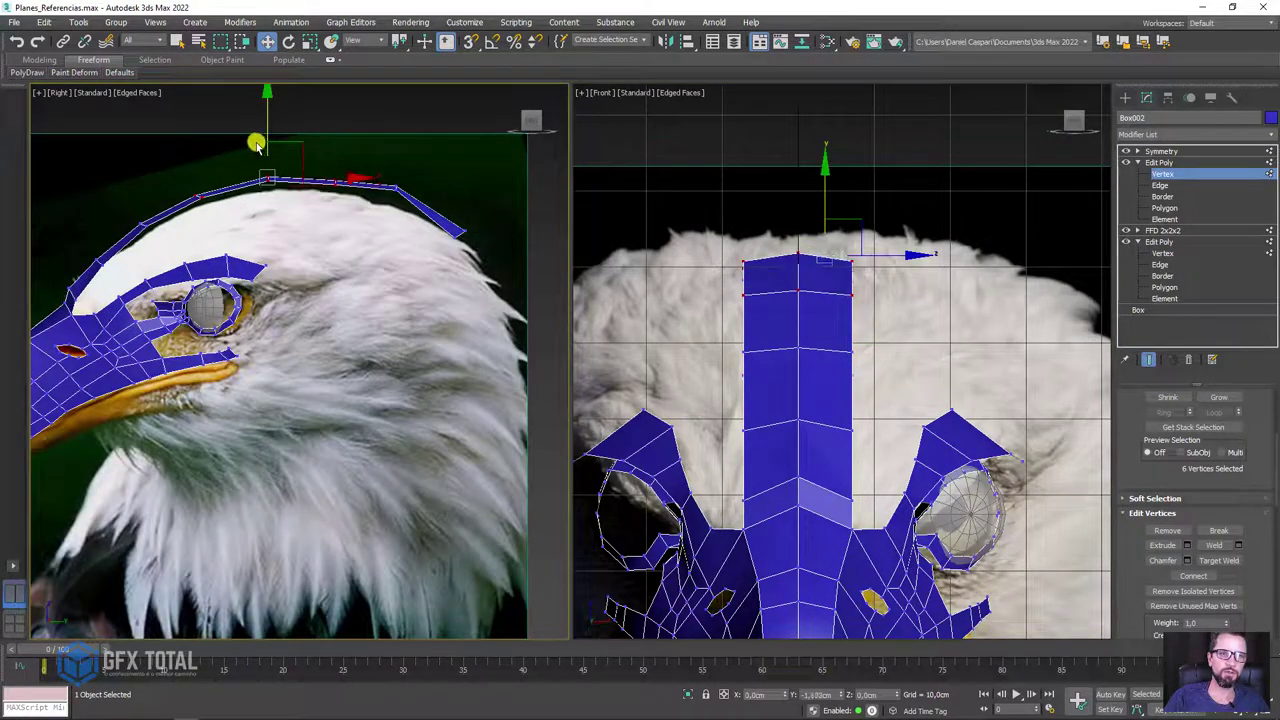
- Lower a single brow-strip vertex slightly
left_click(1160, 185)
scroll(203, 260, "up", 3)
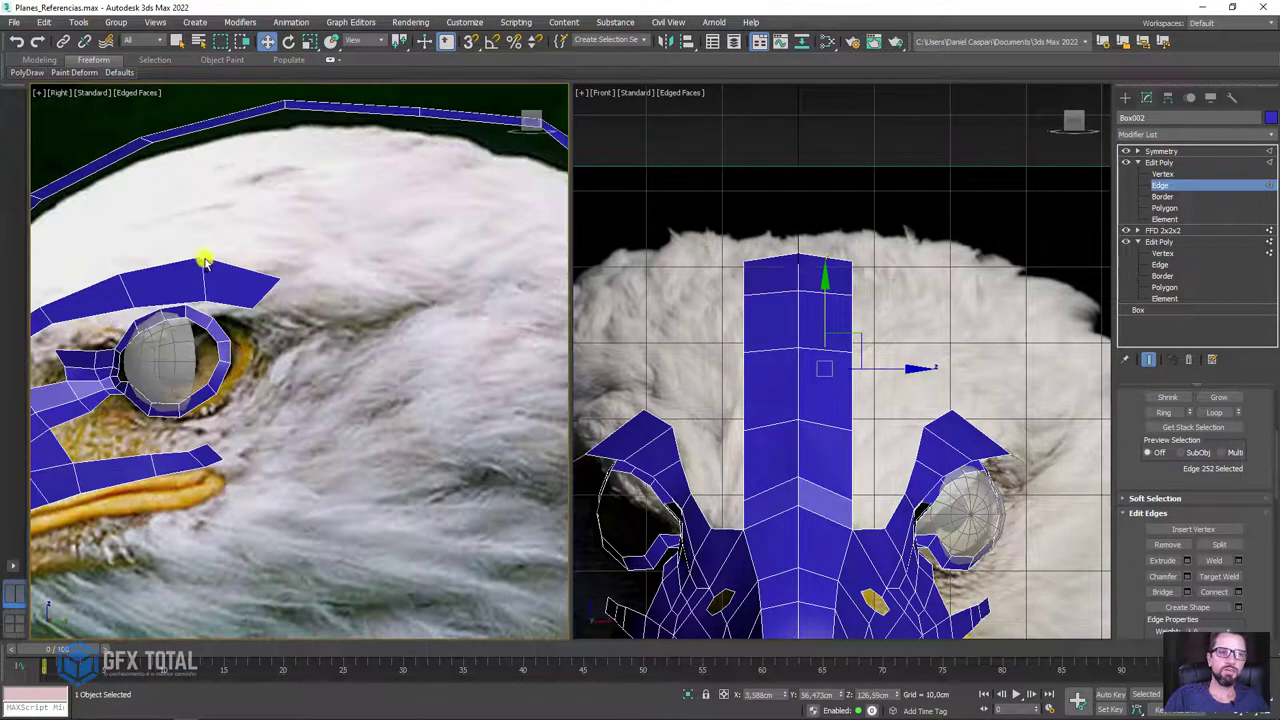
scroll(185, 200, "down", 2)
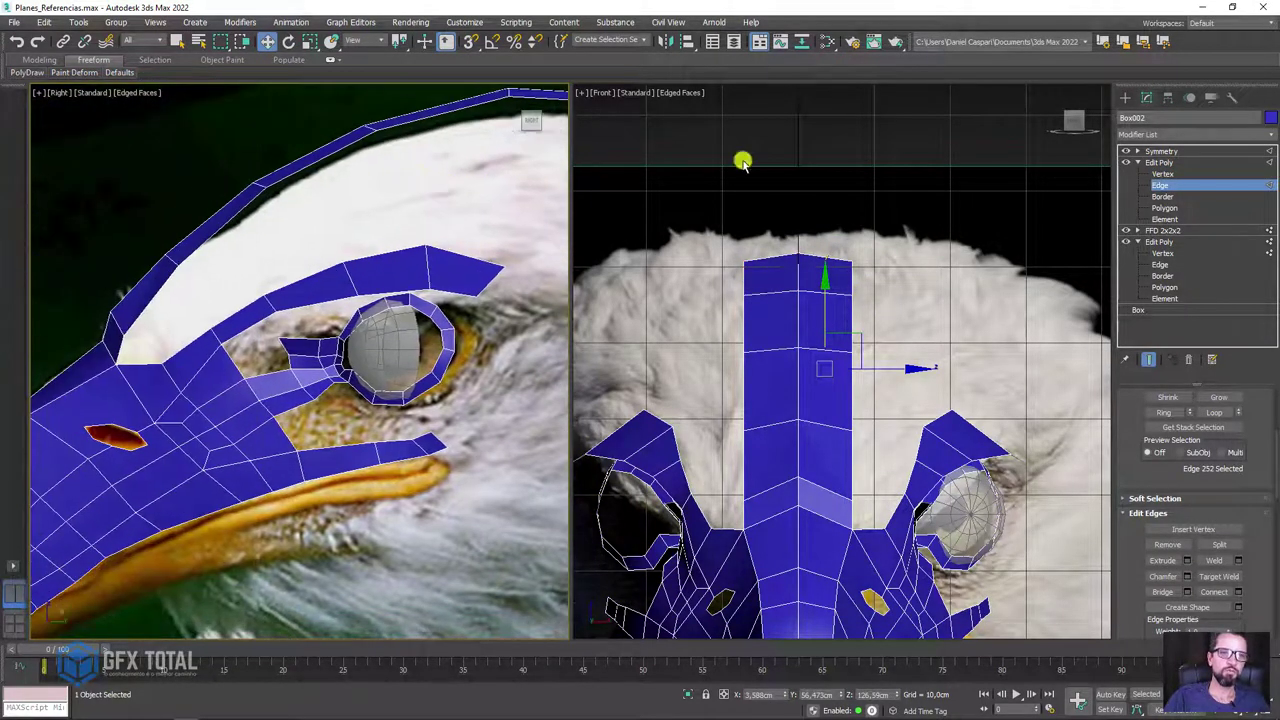
left_click(1162, 174)
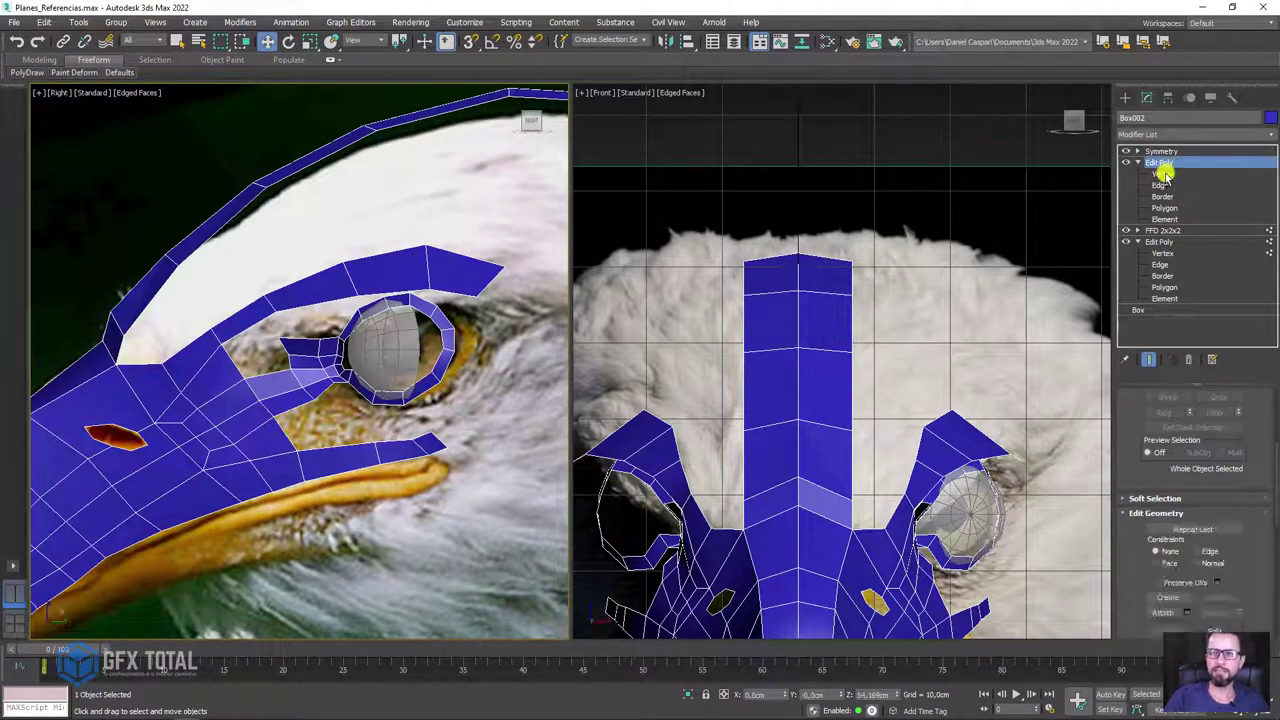
left_click(374, 128)
scroll(398, 122, "up", 2)
left_click_drag(400, 102, 394, 120)
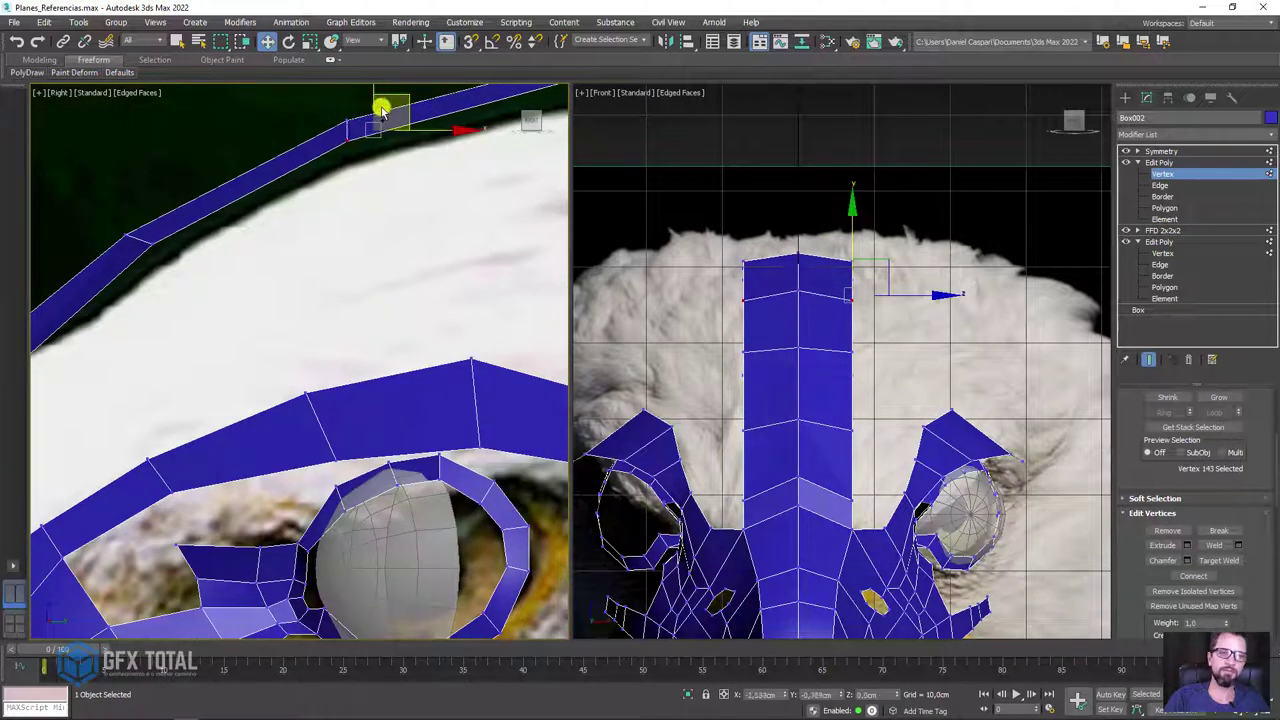
scroll(512, 213, "down", 2)
middle_click_drag(512, 213, 480, 254)
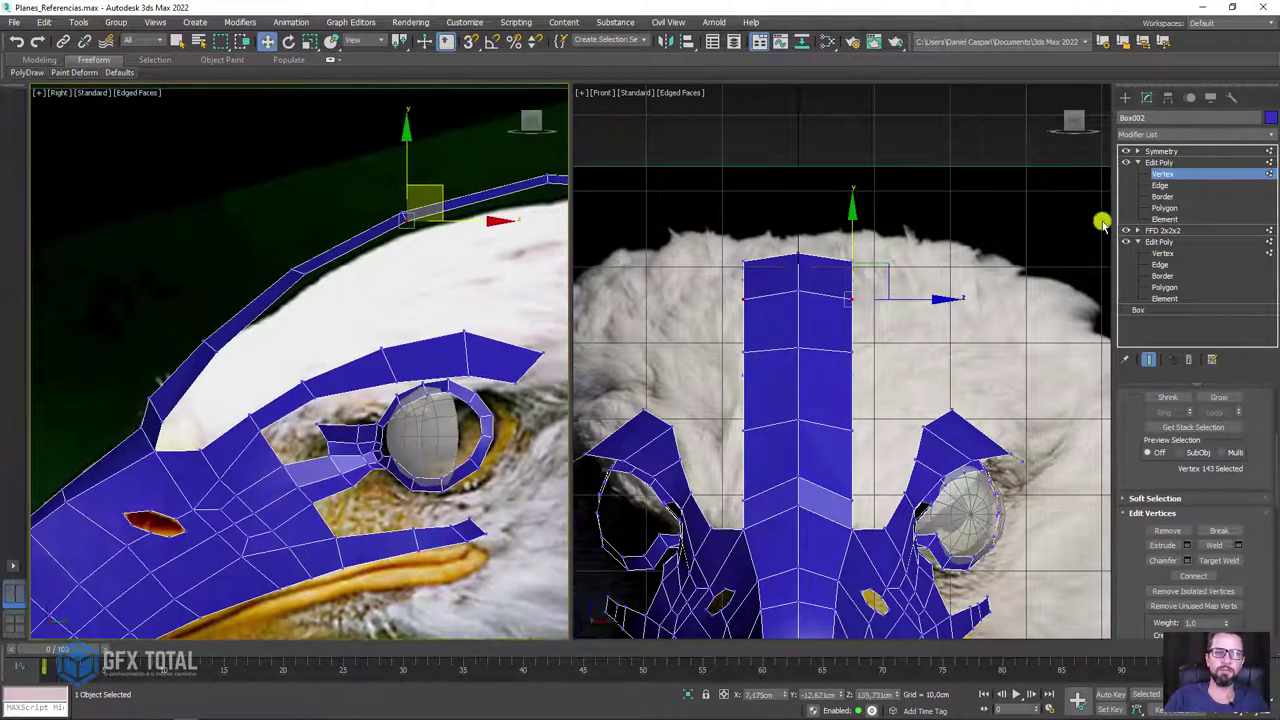
- Chamfer a crossing crown-strip edge into two, widen it, confirm, and add a brow edge
left_click(1160, 185)
scroll(385, 228, "up", 3)
left_click(385, 228)
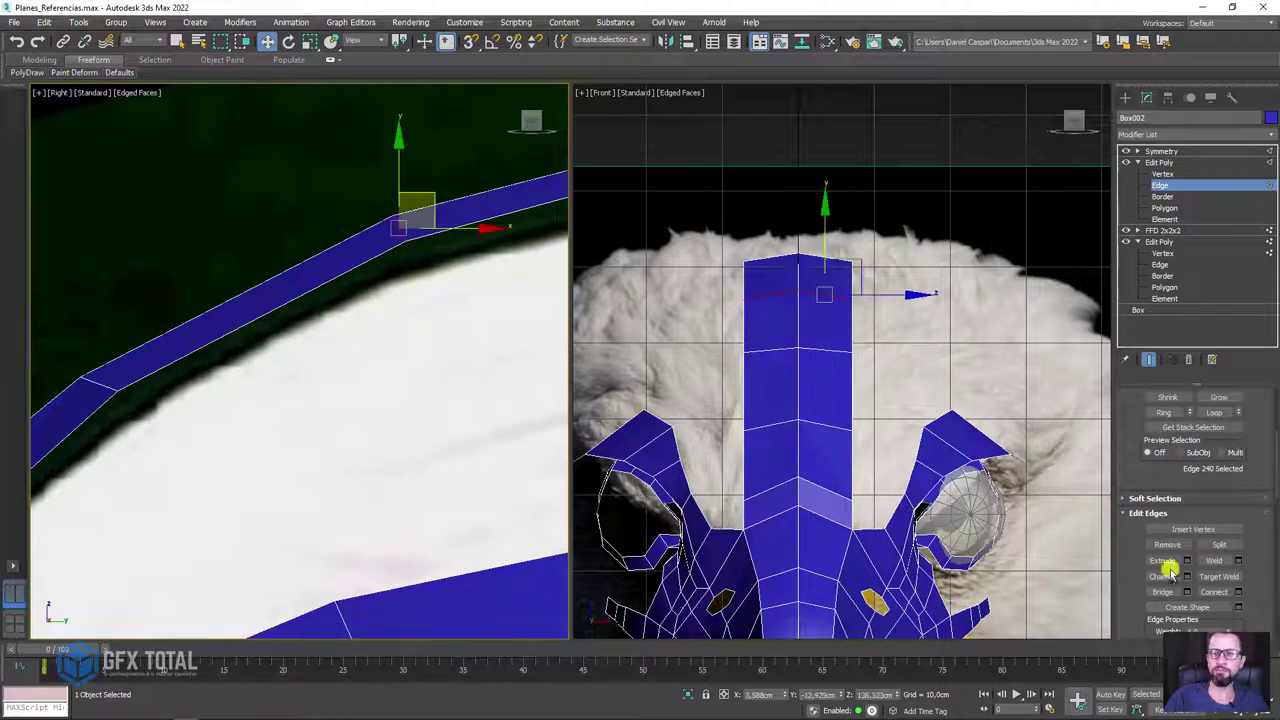
key("ctrl+shift+c")
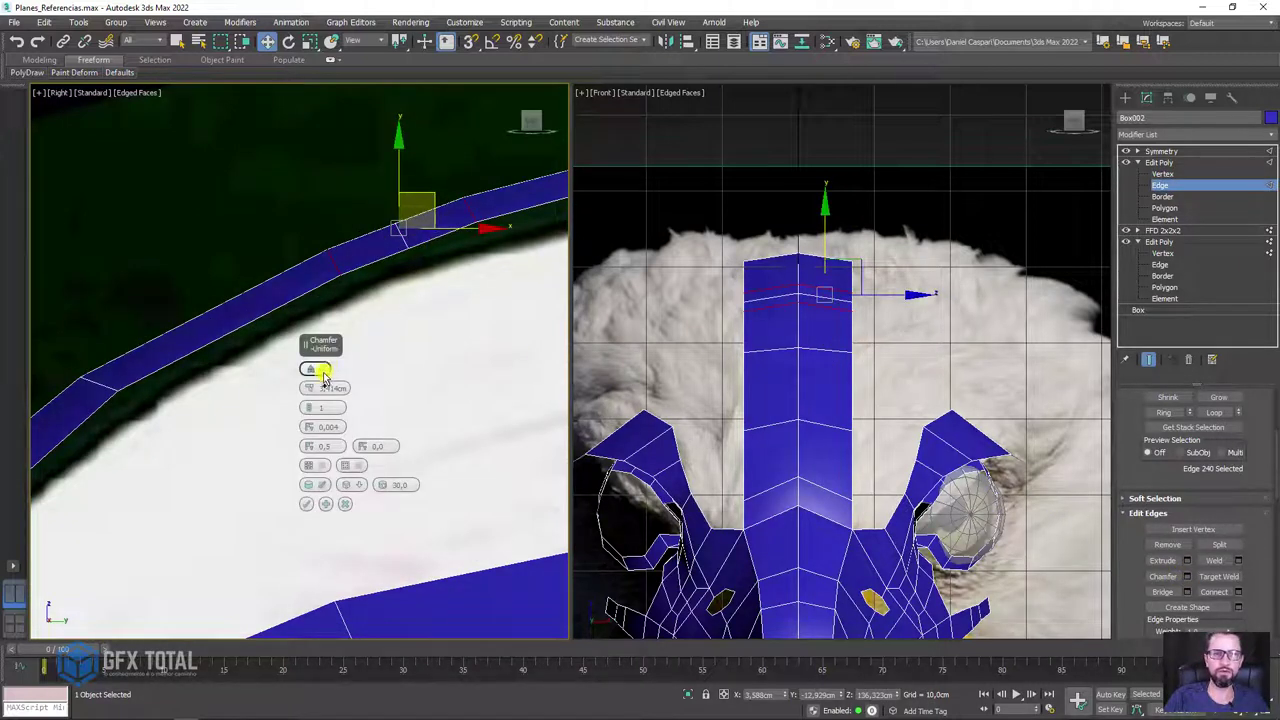
left_click_drag(313, 393, 318, 368)
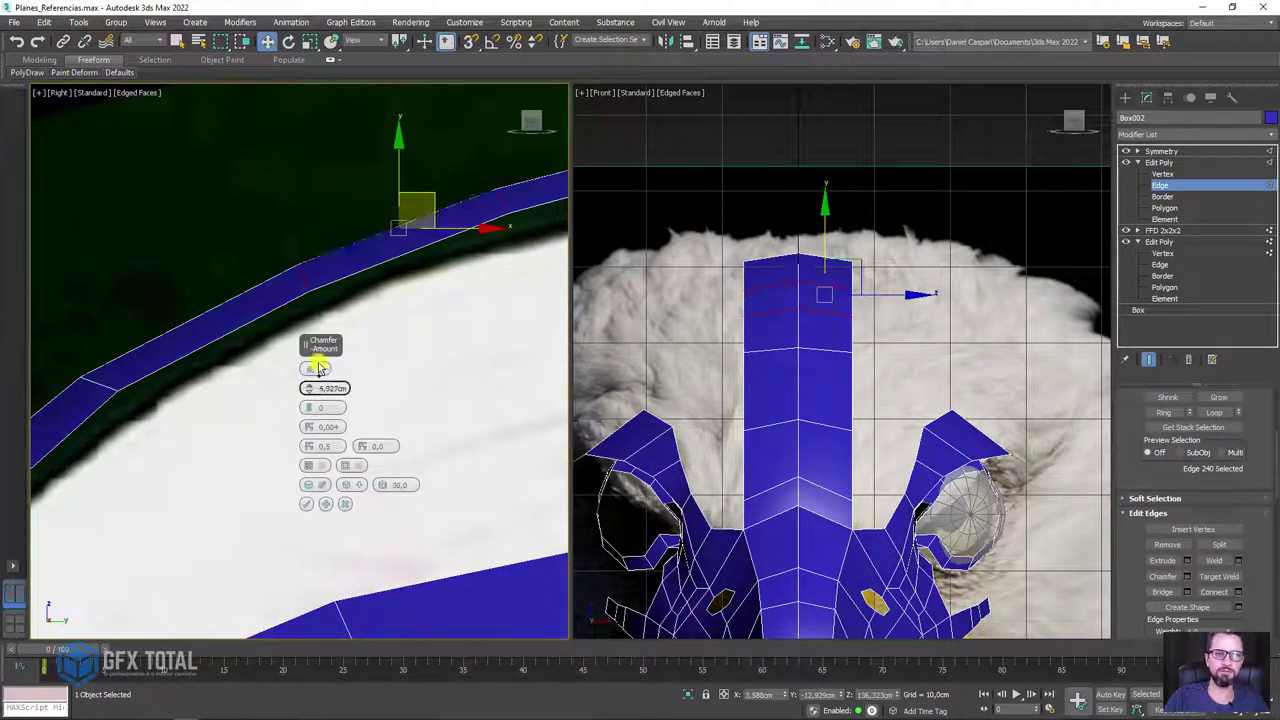
left_click(309, 507)
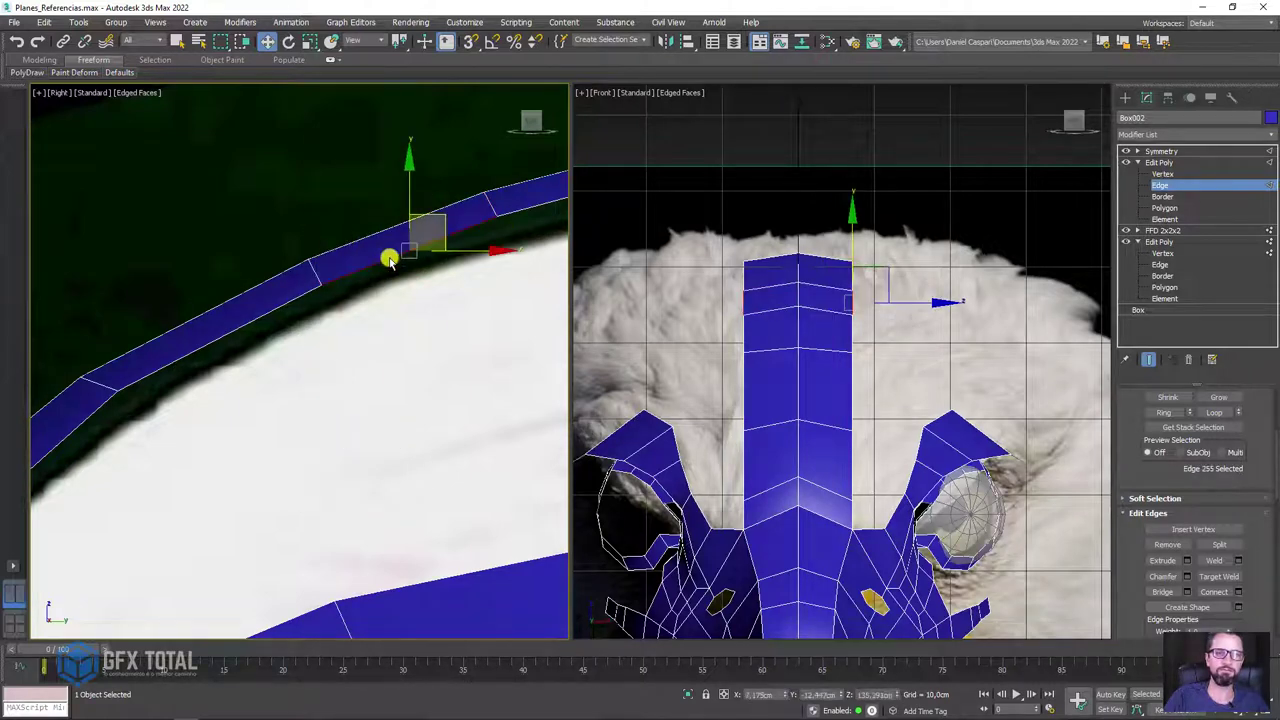
scroll(429, 424, "down", 3)
left_click(405, 390, "ctrl")
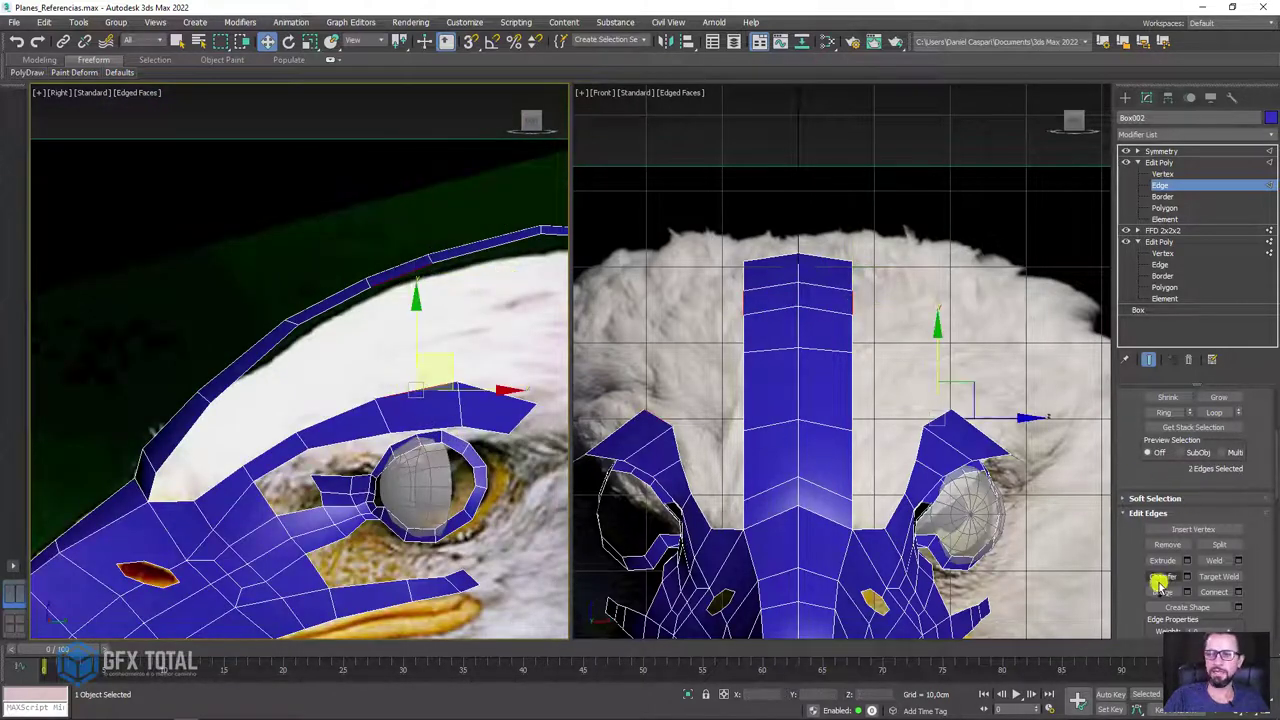
- Bridge the two selected edges, then move one bridge edge to reshape the brow flap
left_click(1162, 591)
scroll(953, 445, "down", 2)
mouse_move(953, 445)
middle_mouse_down("alt")
mouse_move(909, 449)
mouse_move(971, 480)
mouse_move(906, 343)
mouse_move(926, 305)
middle_mouse_up("alt")
scroll(886, 337, "up", 2)
left_click(928, 371)
mouse_move(928, 305)
left_mouse_down()
mouse_move(957, 286)
mouse_move(983, 294)
mouse_move(971, 297)
left_mouse_up()
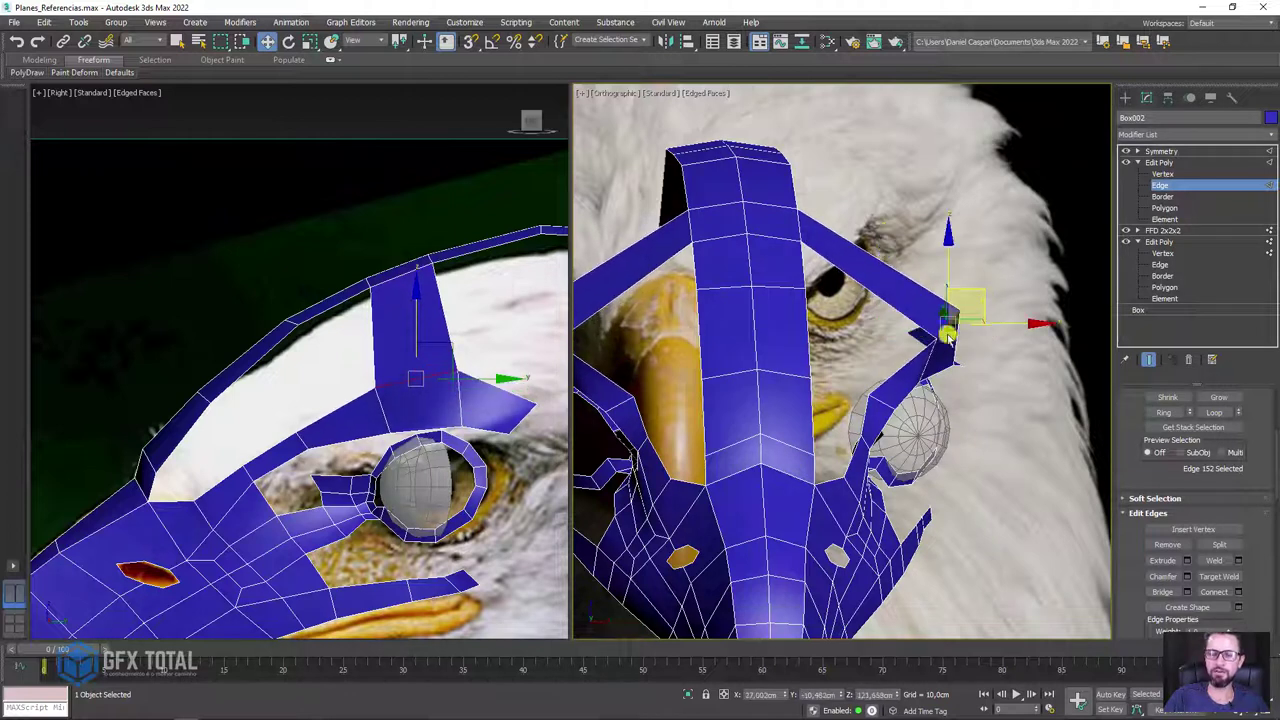
- Push the two brow vertices beside the eye sphere outward along X
left_click(1166, 174)
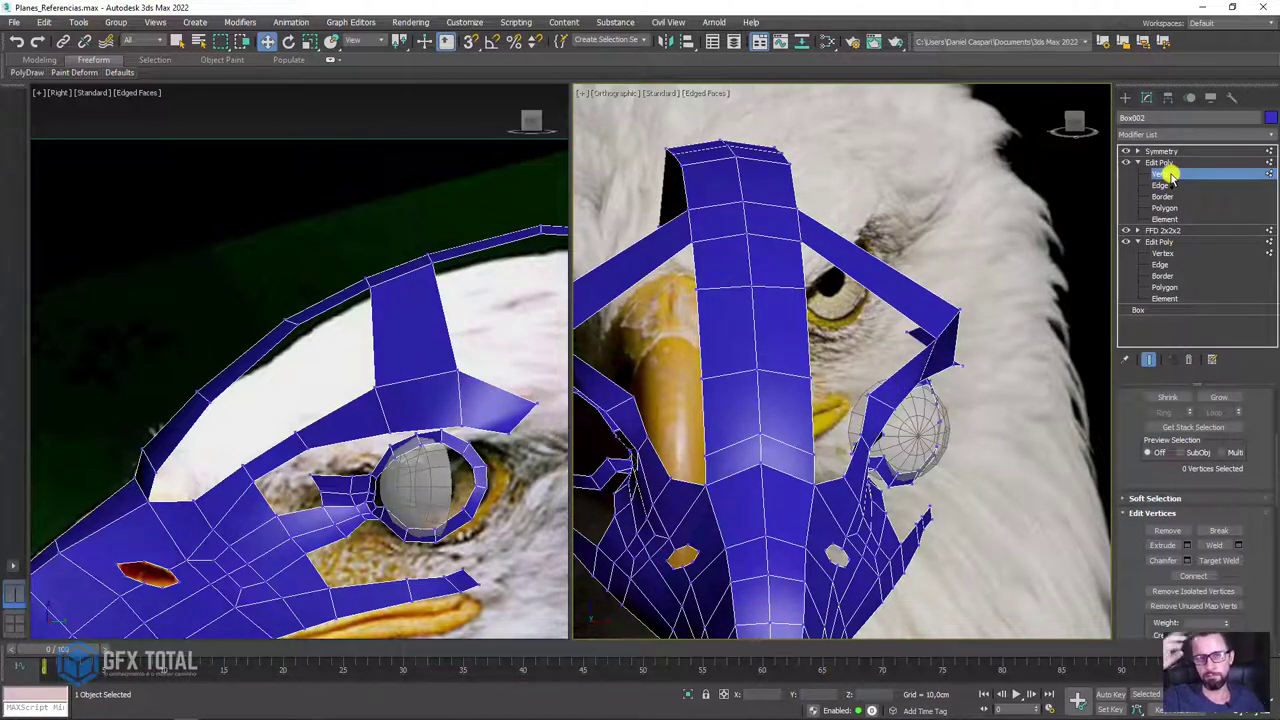
left_click(864, 386)
scroll(900, 395, "up", 3)
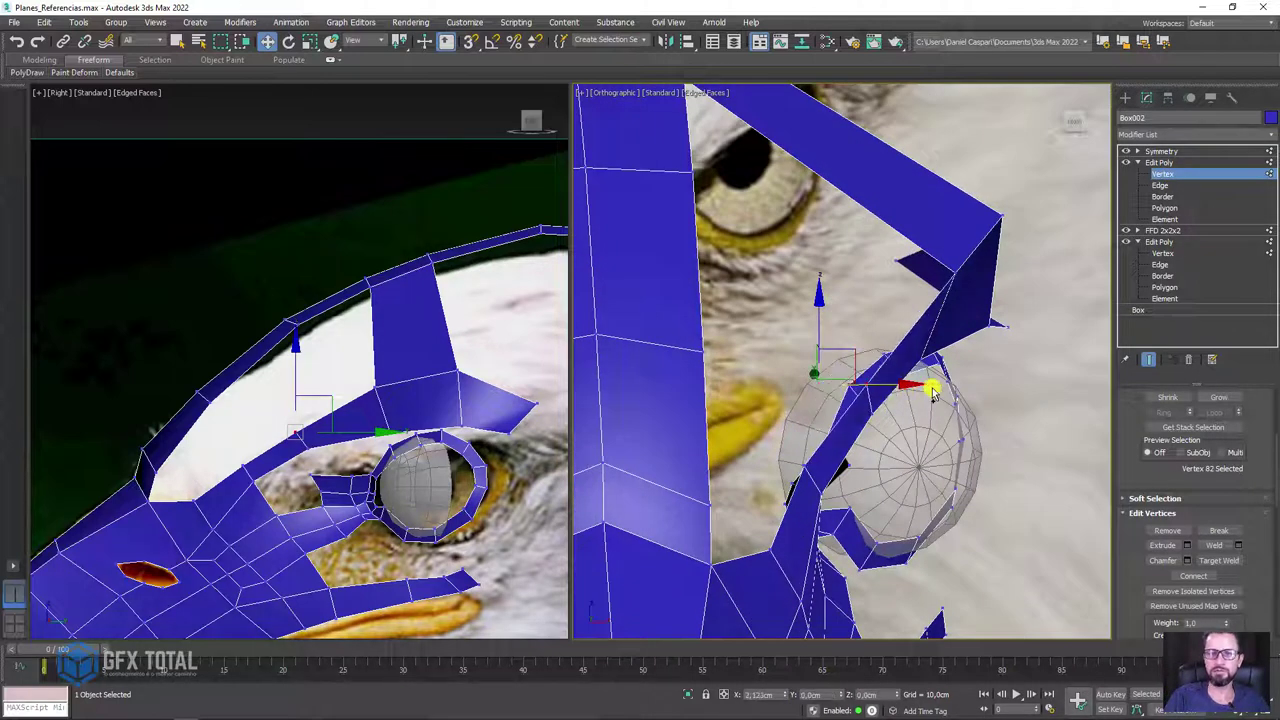
left_click(806, 466, "ctrl")
left_click_drag(893, 430, 903, 426)
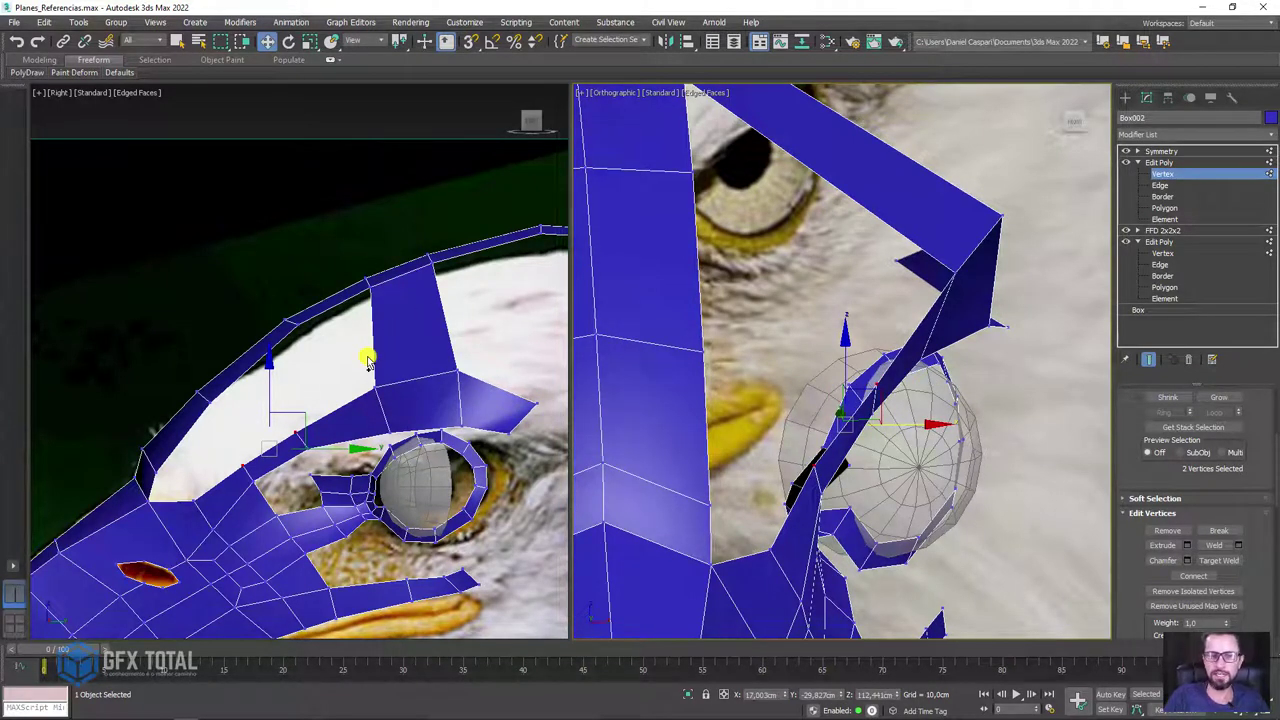
- Select the two edges facing each other across the gap near the eye
left_click(1168, 186)
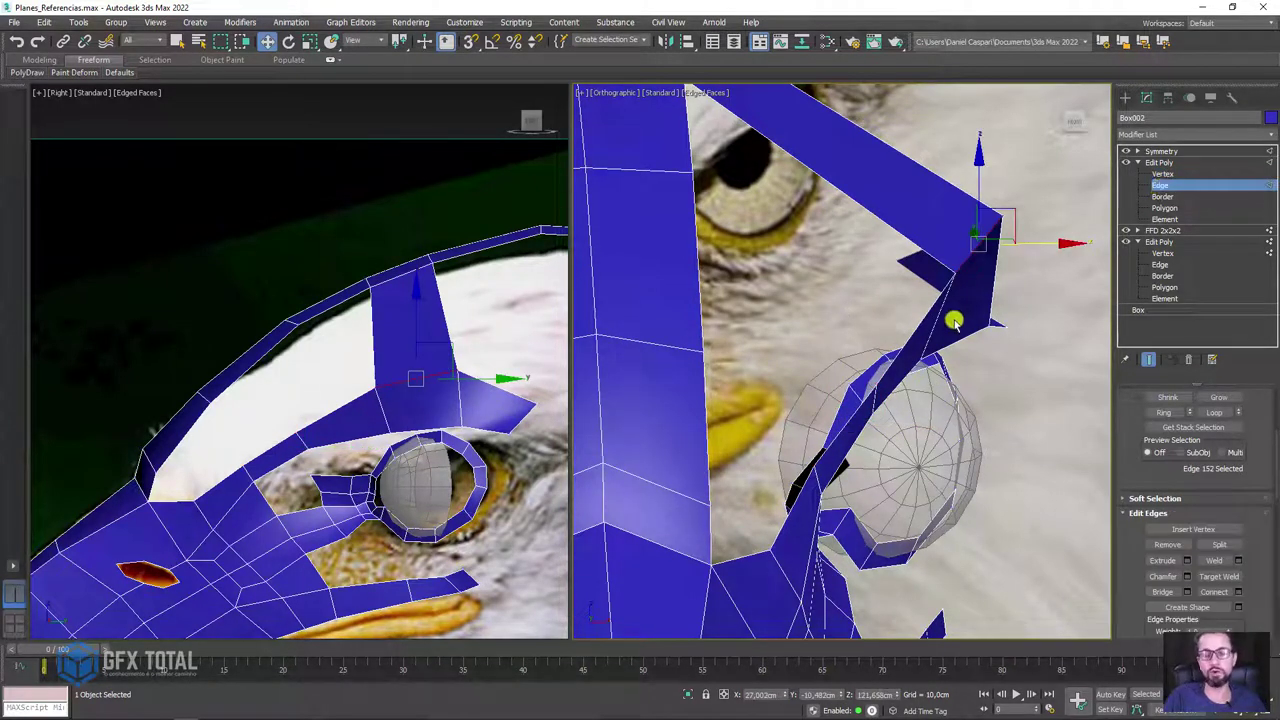
left_click(843, 428)
left_click(699, 424)
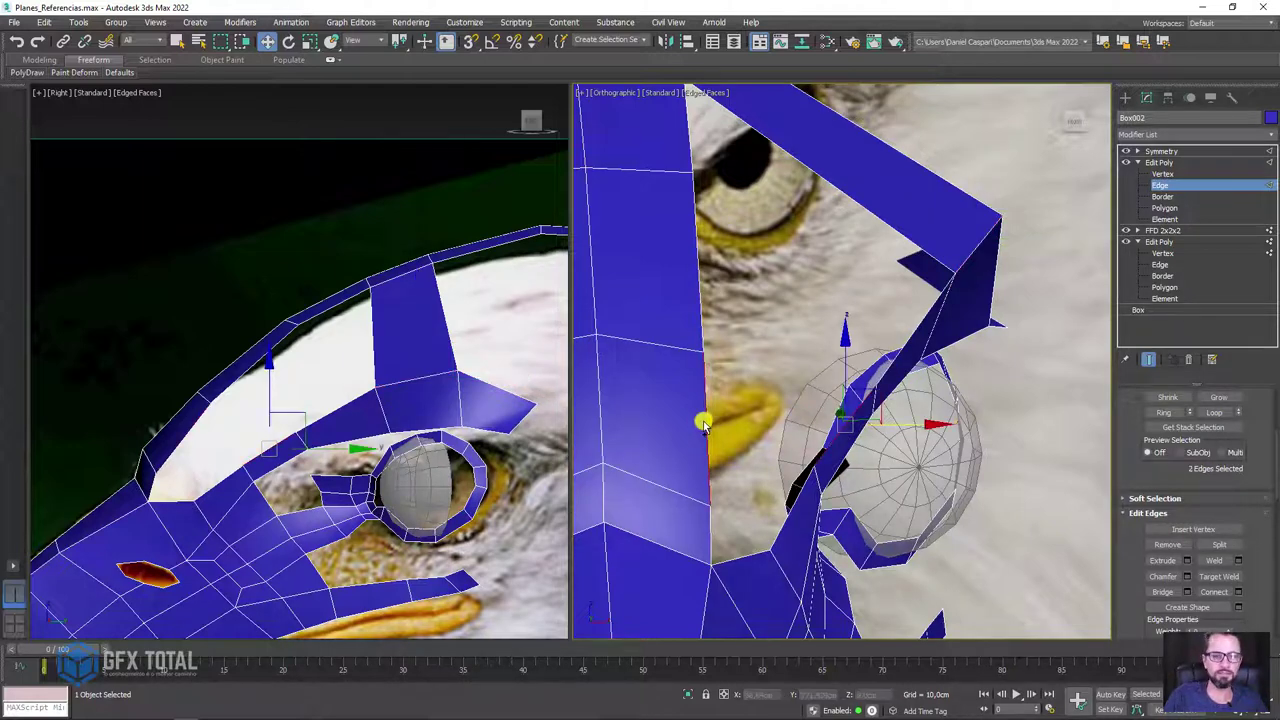
scroll(196, 441, "up", 3)
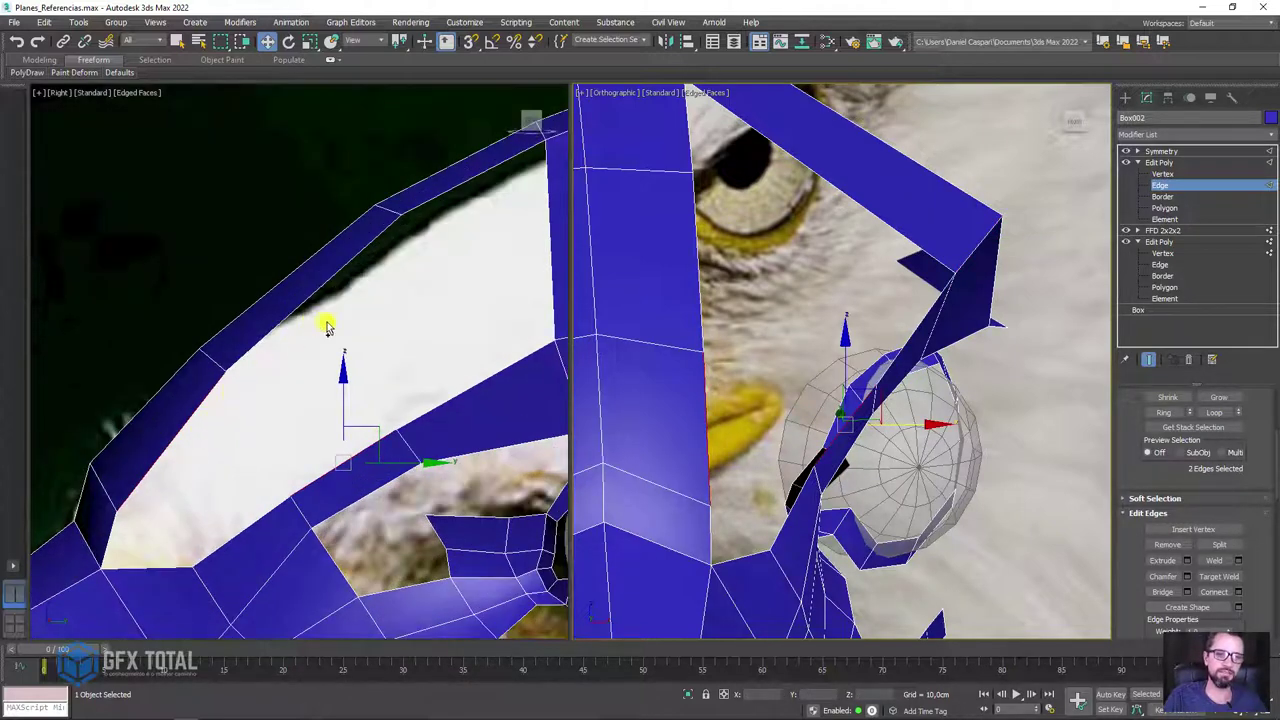
left_click_drag(326, 328, 276, 262)
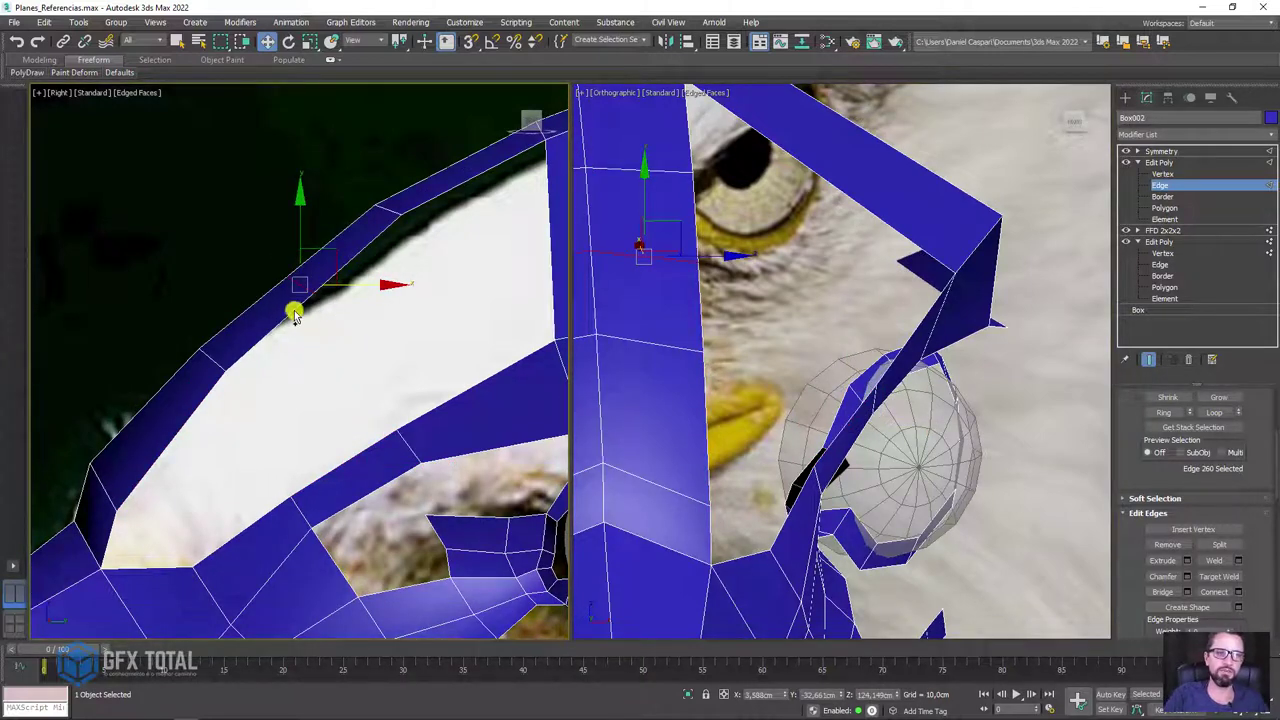
- Bridge the two edges, connect the band edges, and push the new edge up and outward above the eye
left_click(1163, 592)
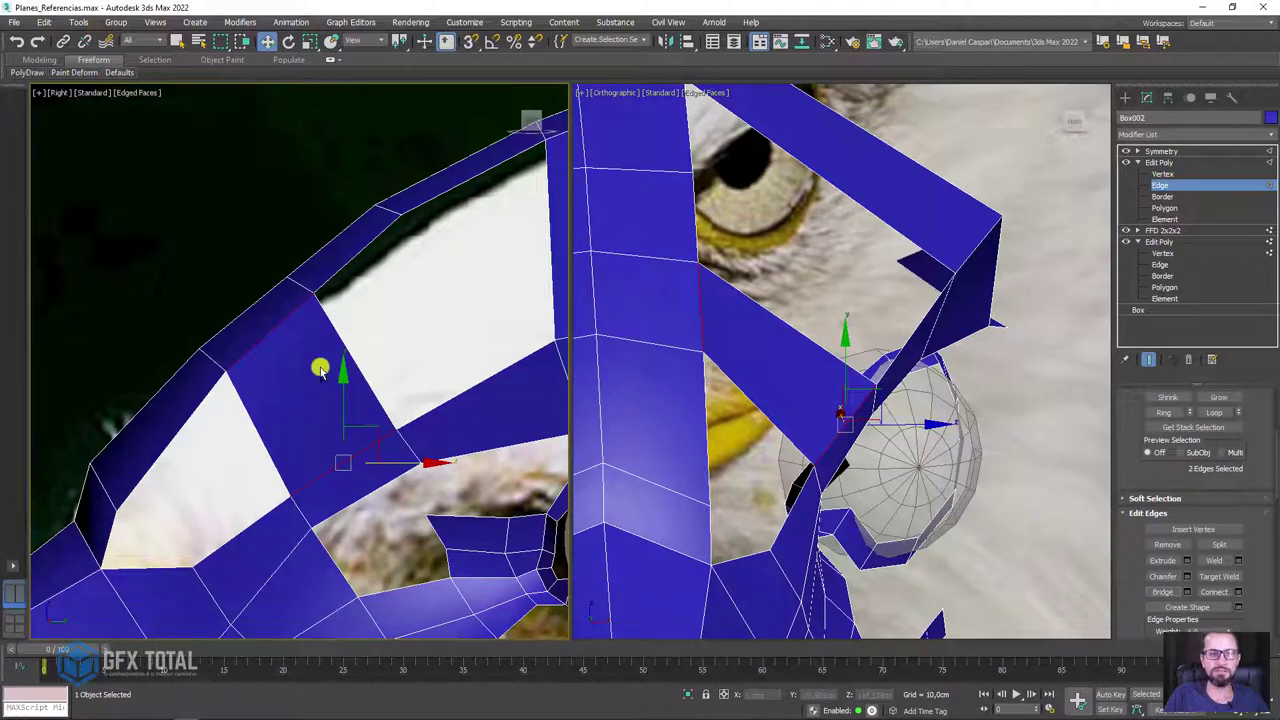
scroll(331, 366, "down", 2)
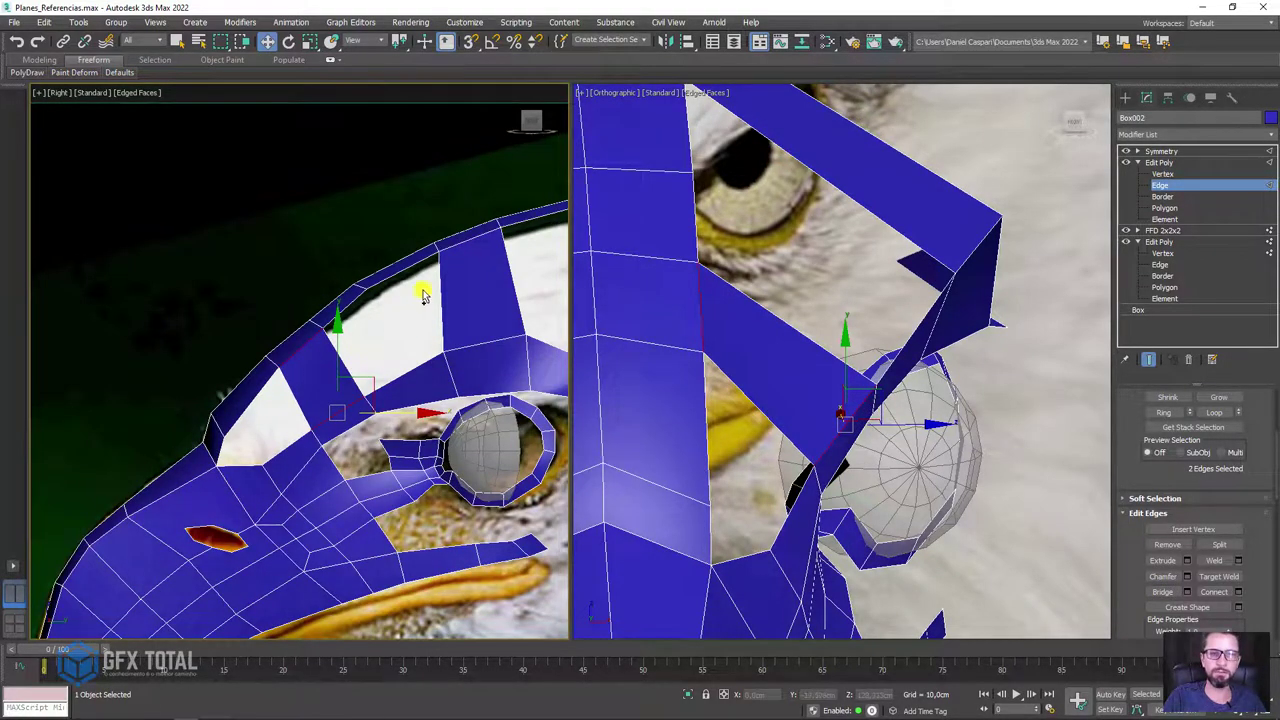
left_click(525, 297)
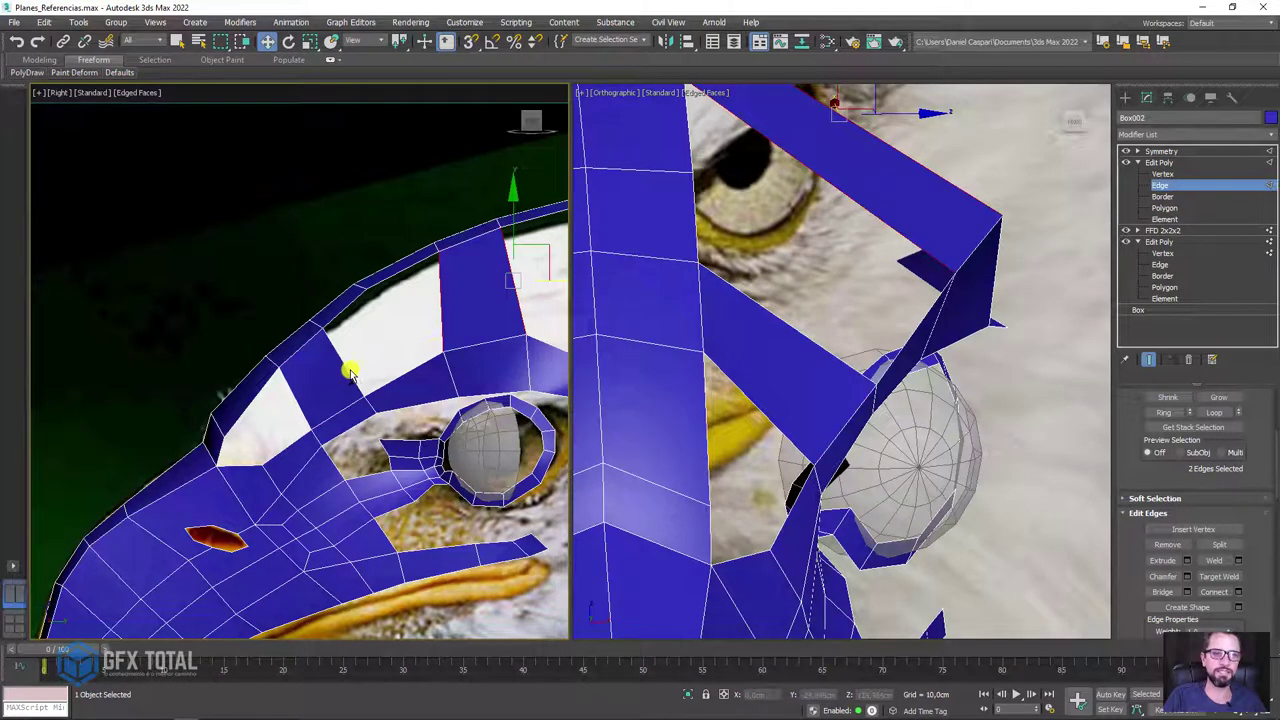
left_click(740, 351, "ctrl")
scroll(834, 309, "down", 2)
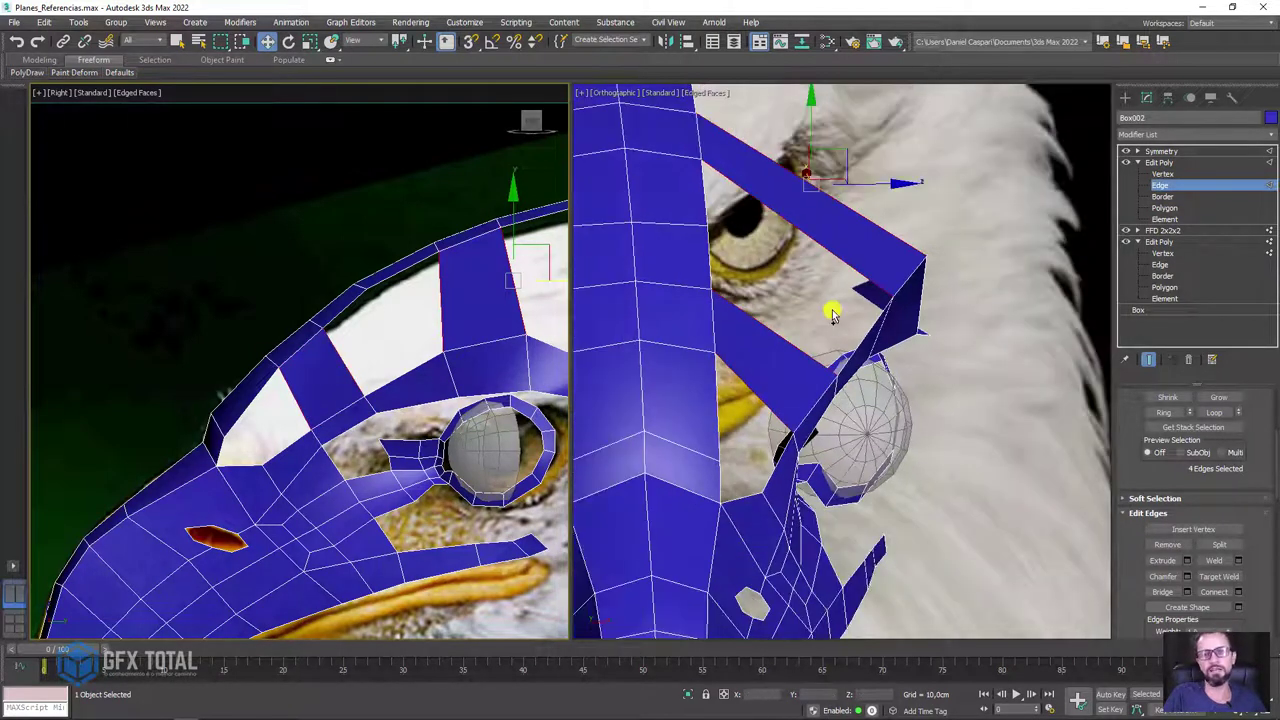
left_click(1215, 592)
left_click_drag(836, 173, 857, 150)
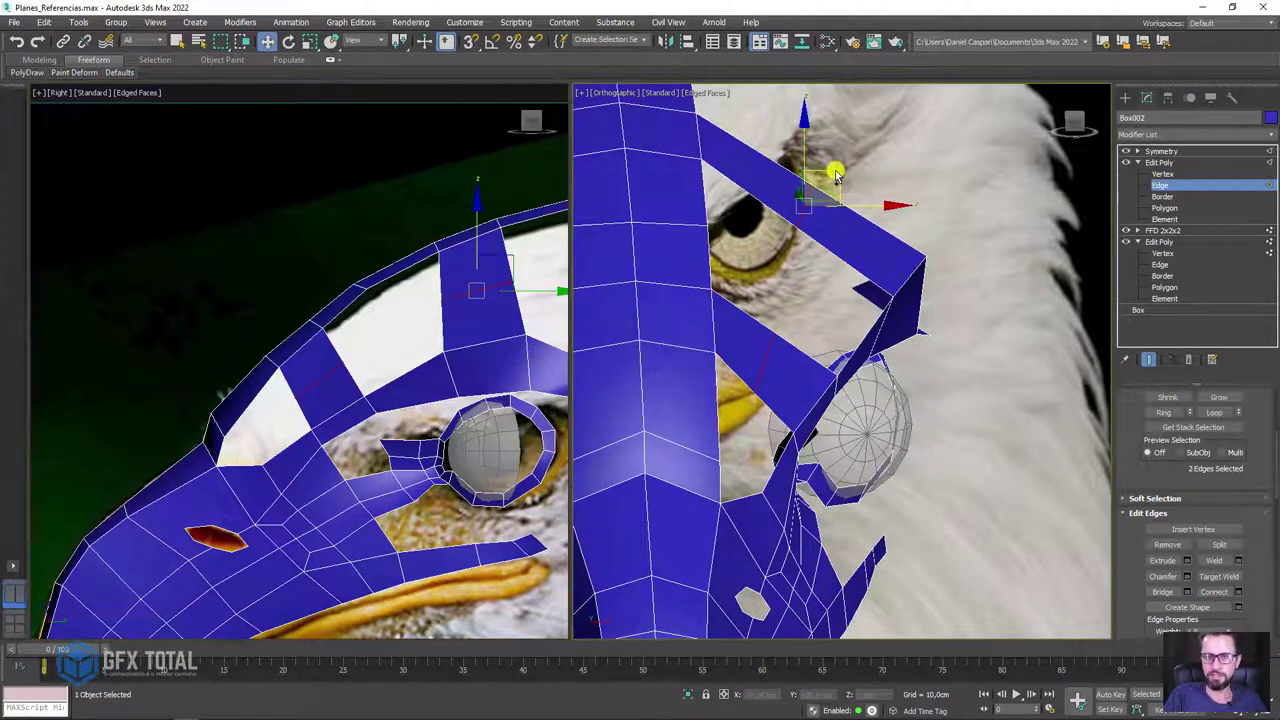
- In Front view, raise the upper band edge slightly and chamfer the selected edges near the eye
key("f")
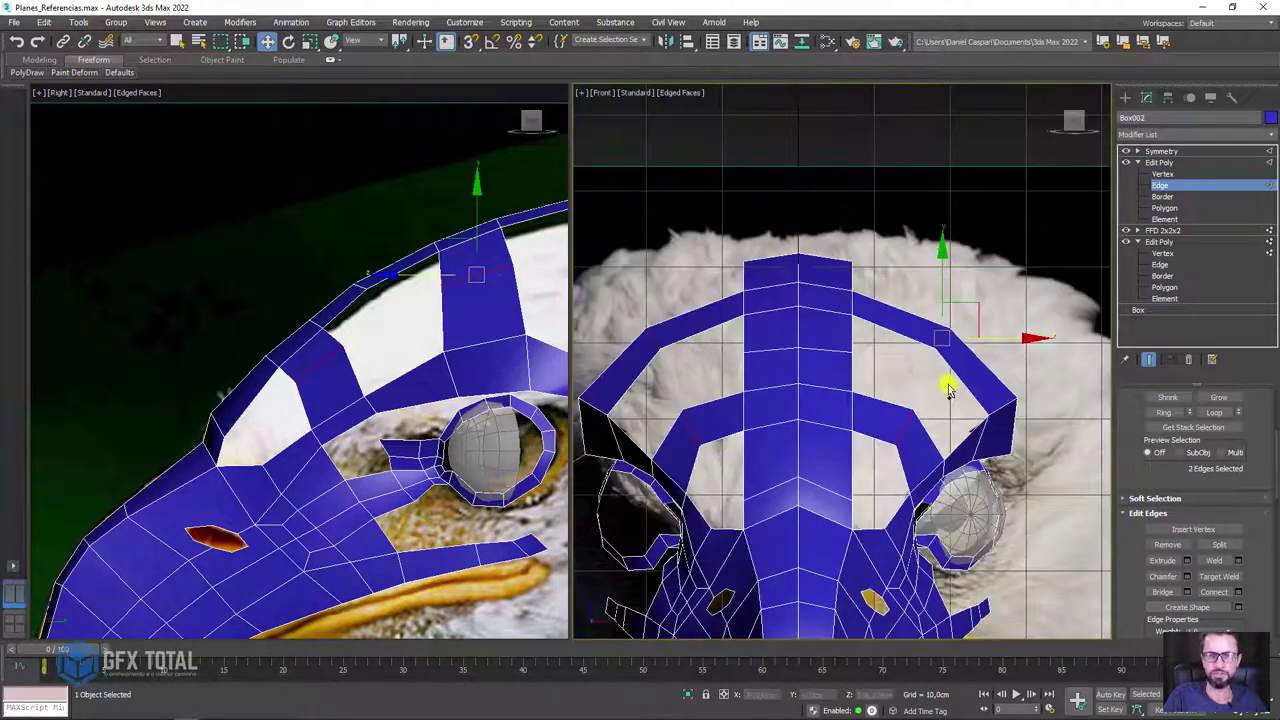
middle_click_drag(950, 323, 928, 277)
left_click_drag(953, 250, 947, 252)
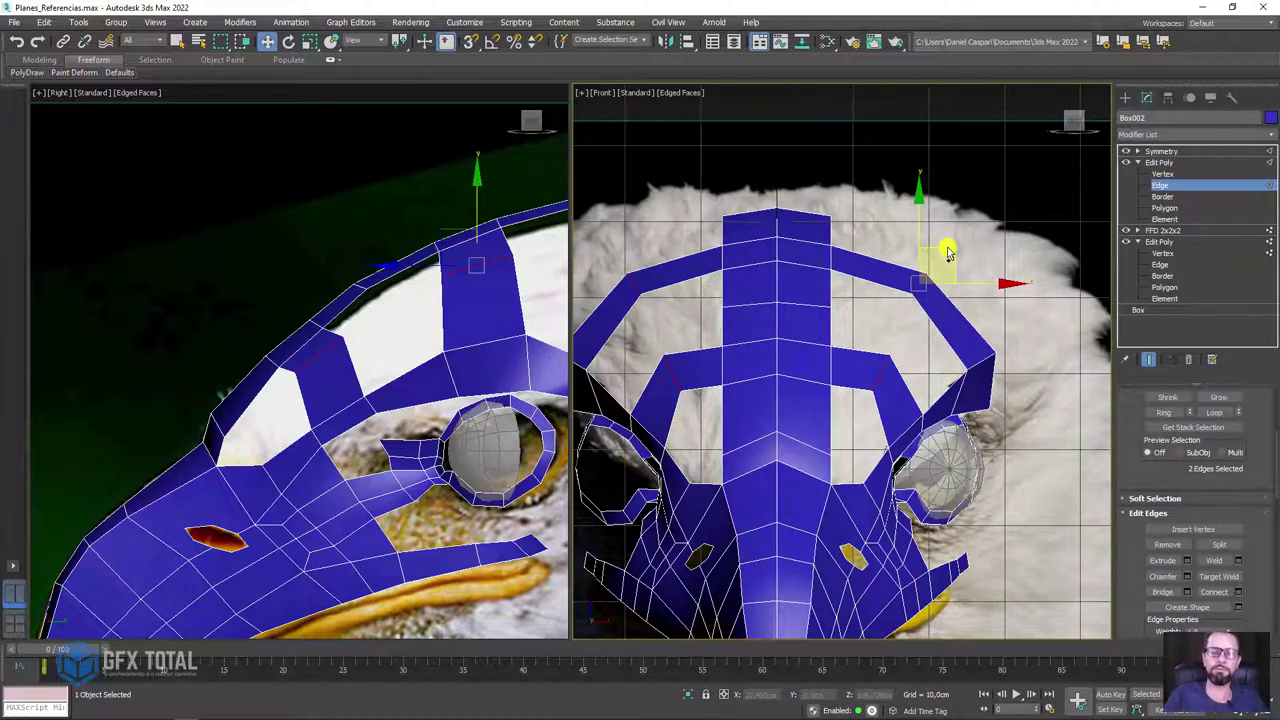
left_click(965, 372)
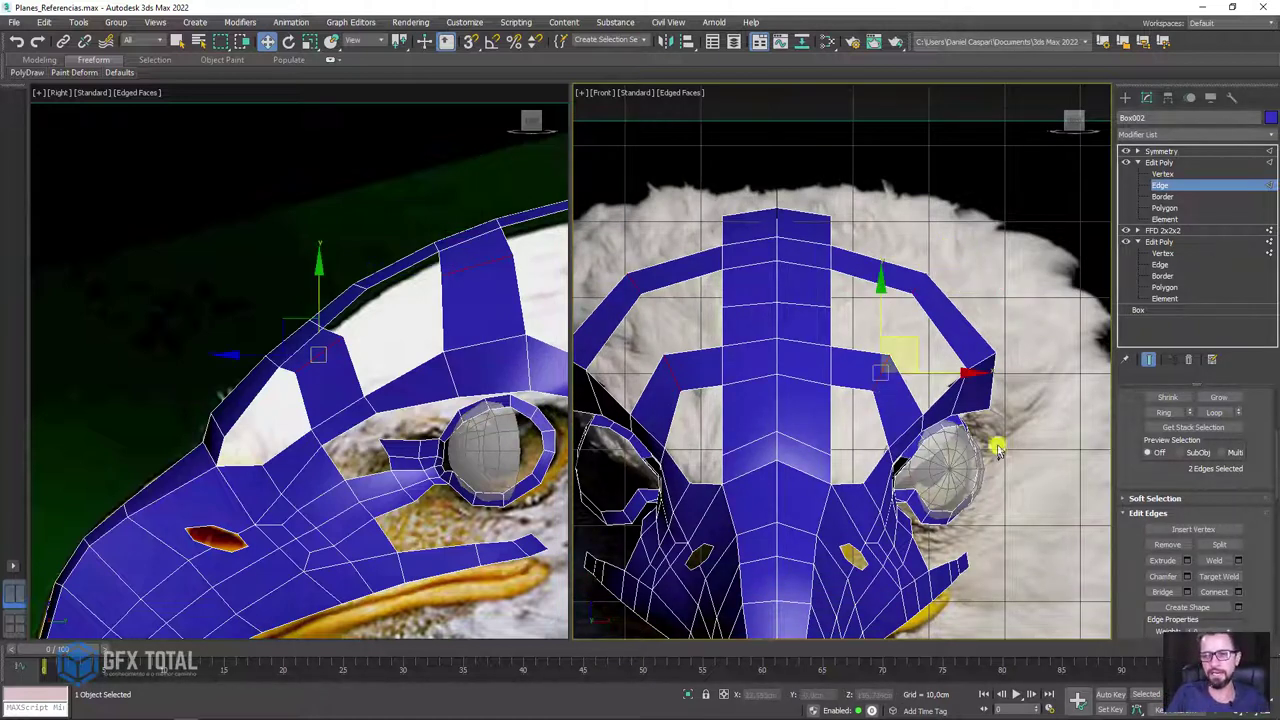
left_click(1163, 577)
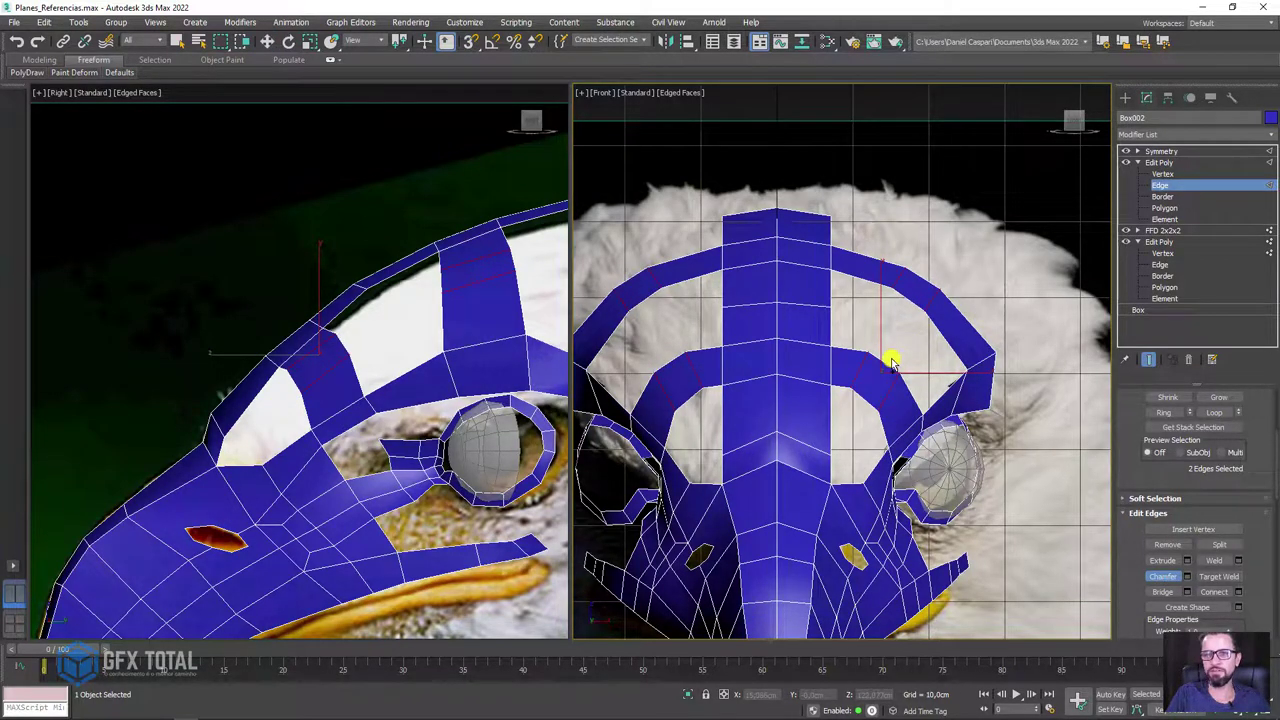
- Rotate and move brow arch edges right and down to reshape the arch
left_click(913, 314, "ctrl")
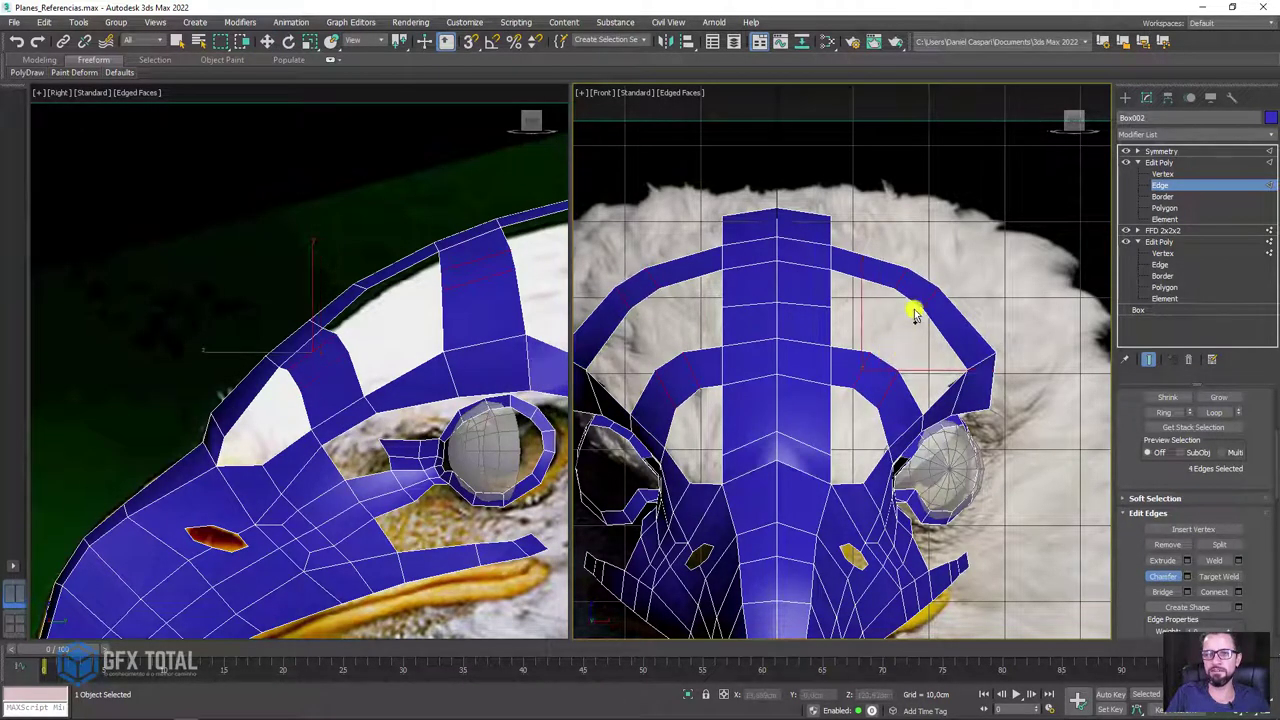
left_click(900, 277)
key("w")
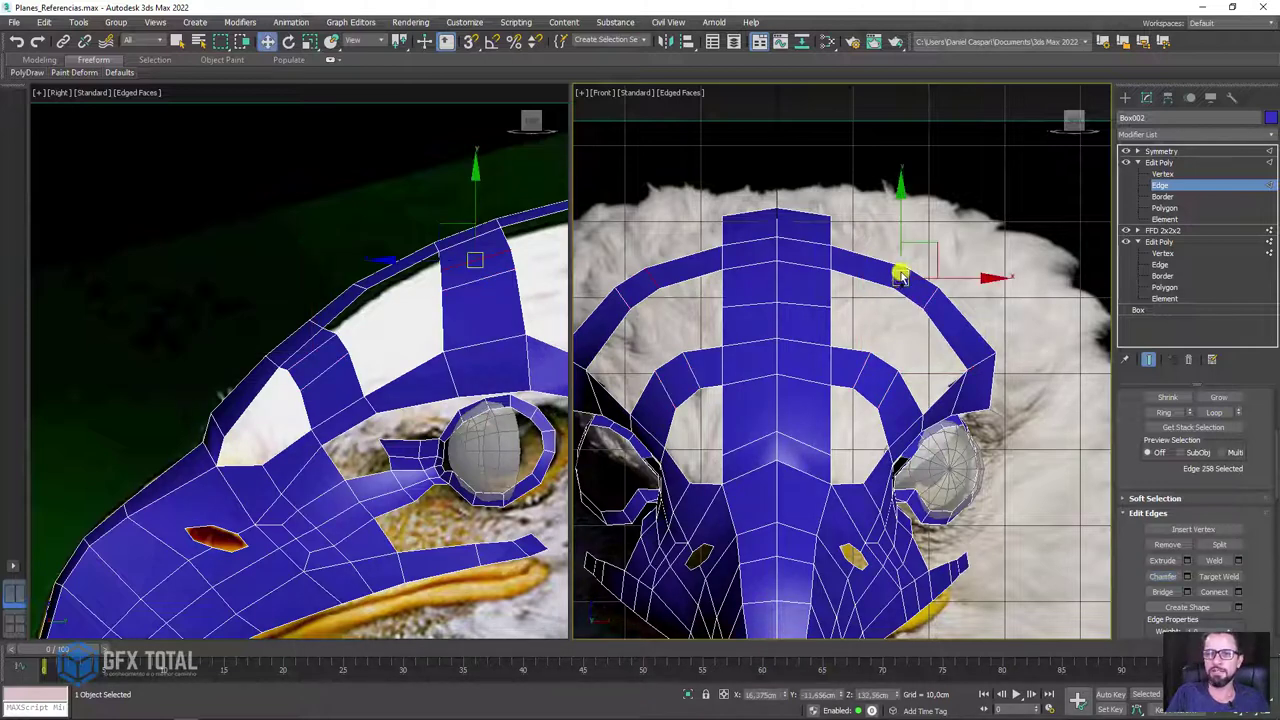
key("e")
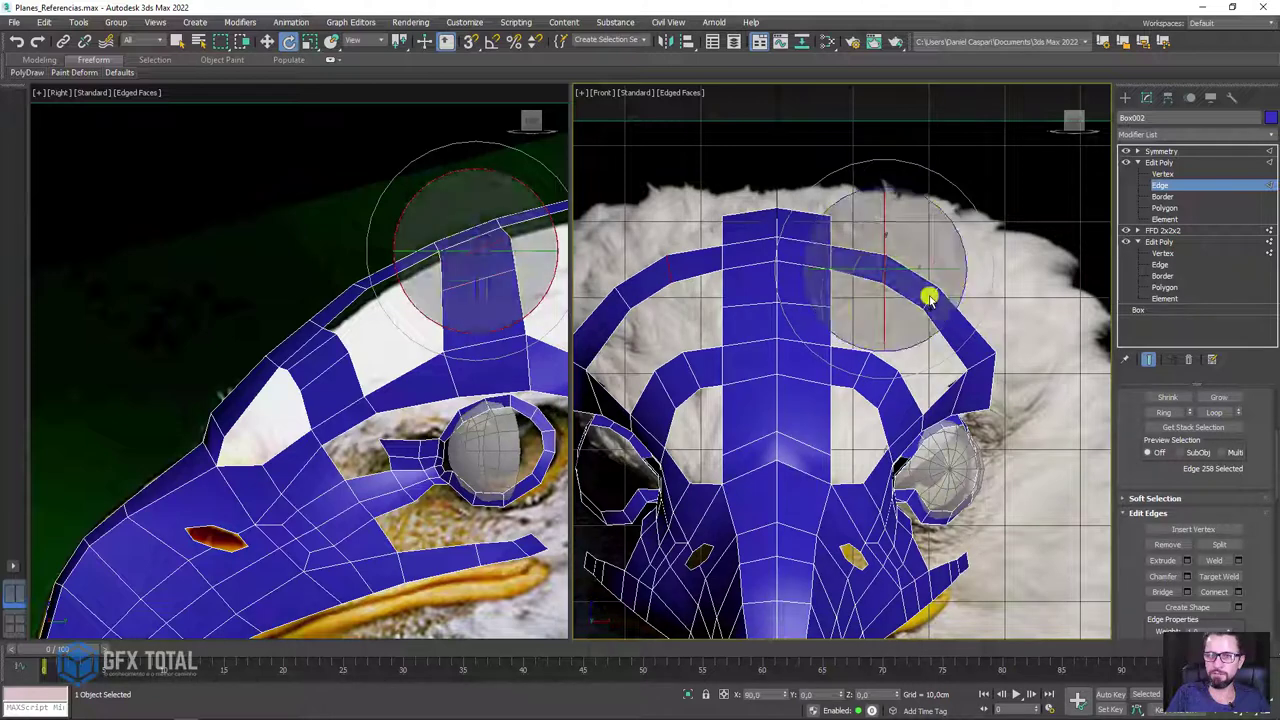
left_click(929, 294)
key("w")
left_click_drag(980, 272, 998, 285)
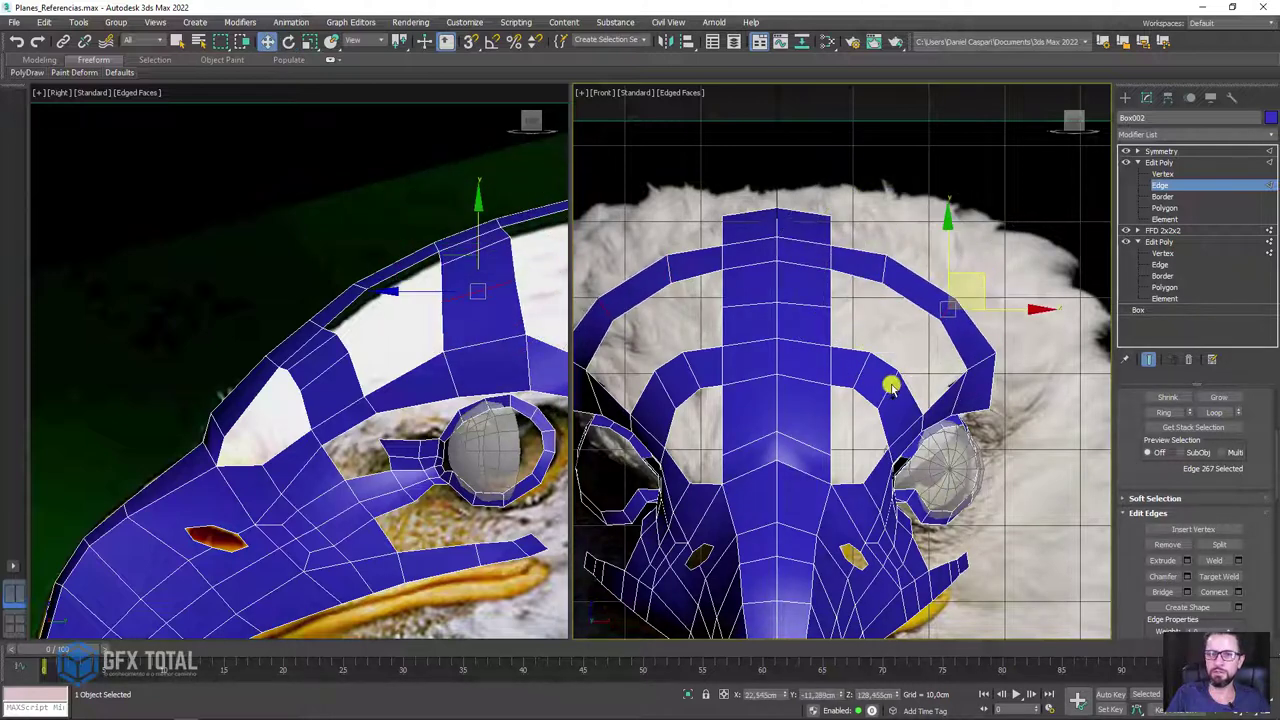
- Bridge a lower arch edge to the facing upper edge to fill the gap
left_click(890, 388)
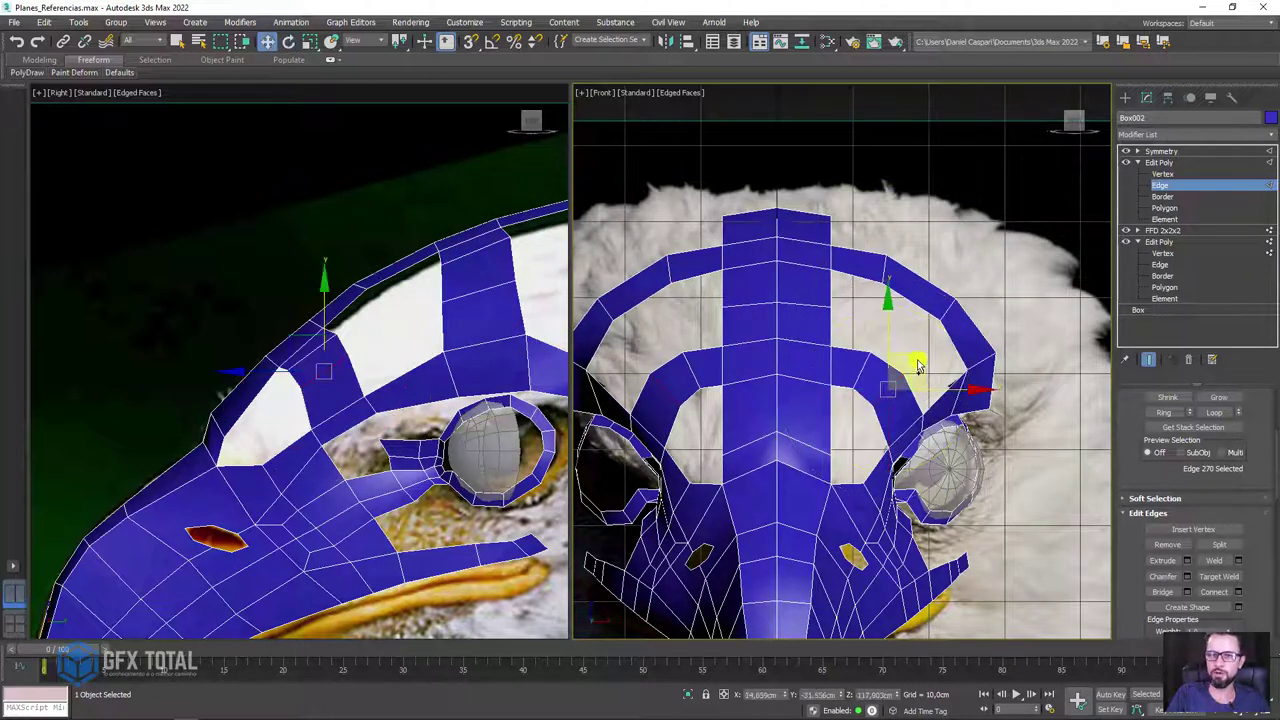
left_click(910, 296, "ctrl")
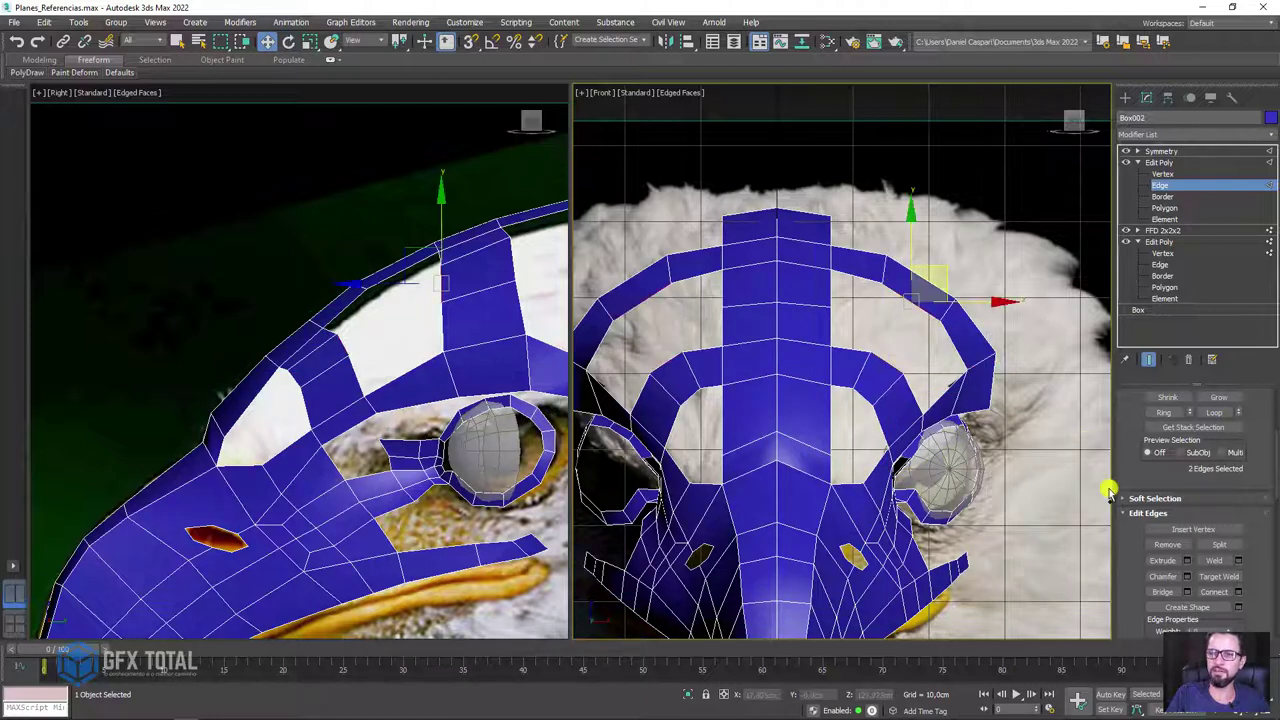
left_click(1160, 590)
left_click(864, 403)
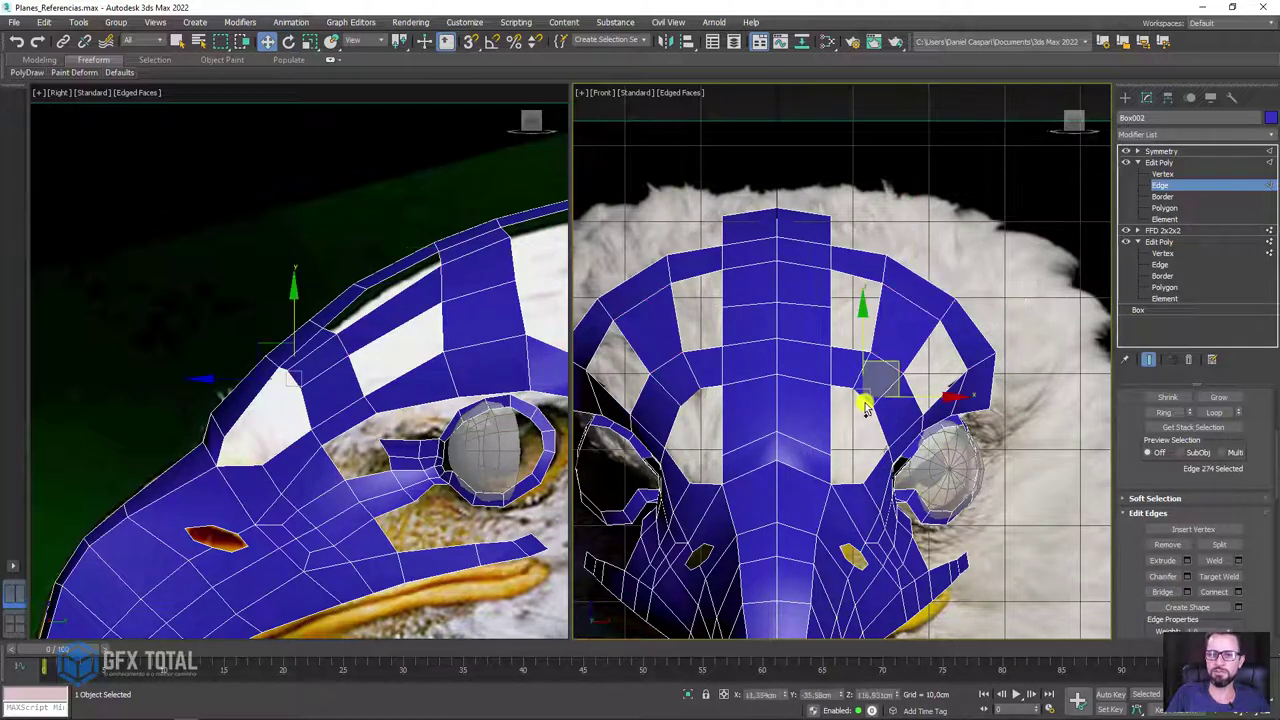
- Select the edges bordering the remaining hole near the eye
scroll(289, 320, "up", 3)
scroll(310, 370, "up", 3)
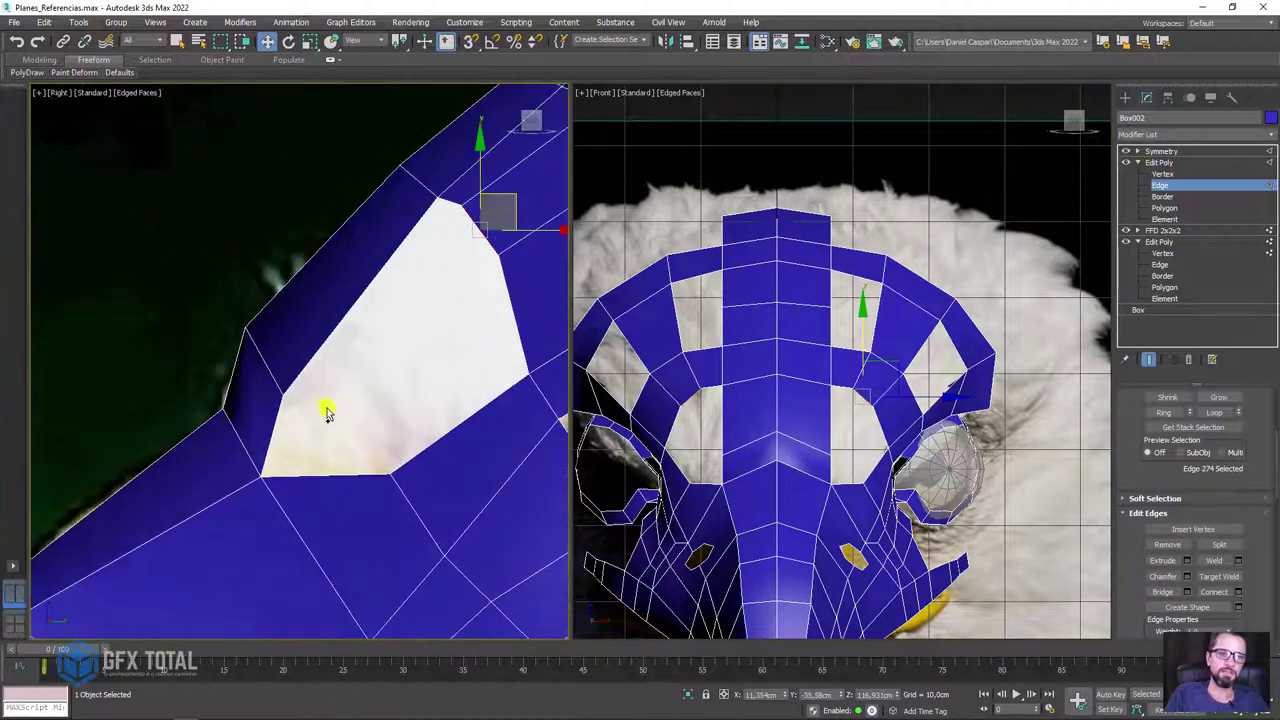
scroll(343, 371, "down", 2)
scroll(342, 368, "up", 1)
left_click(355, 368)
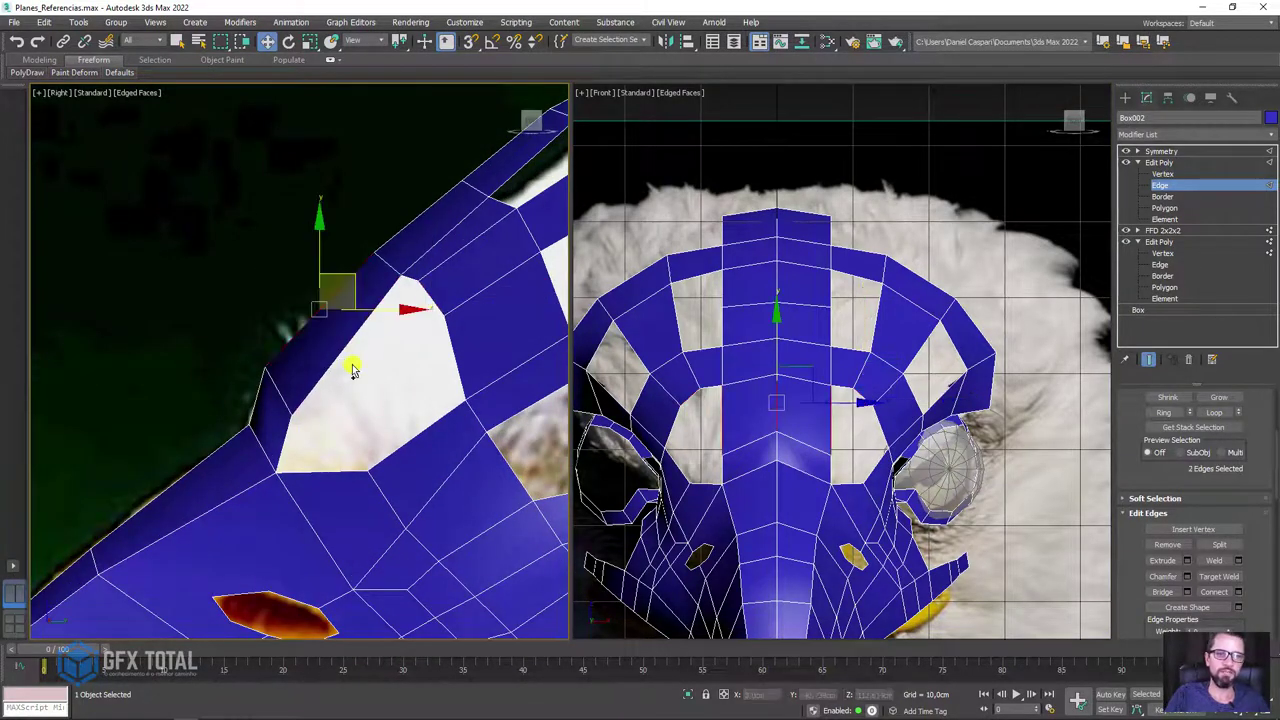
left_click(358, 328)
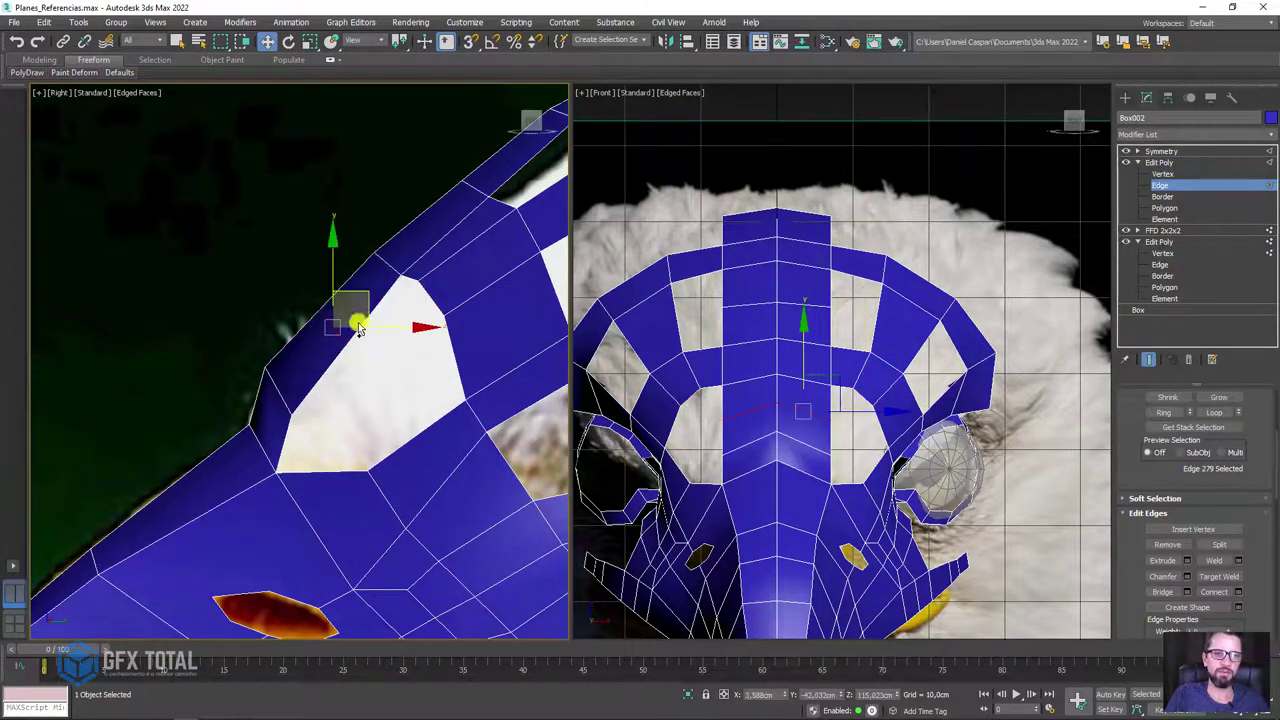
left_click(326, 368)
- Add a second edge and bridge the pair to fill the gap beside the brow
scroll(840, 415, "up", 2)
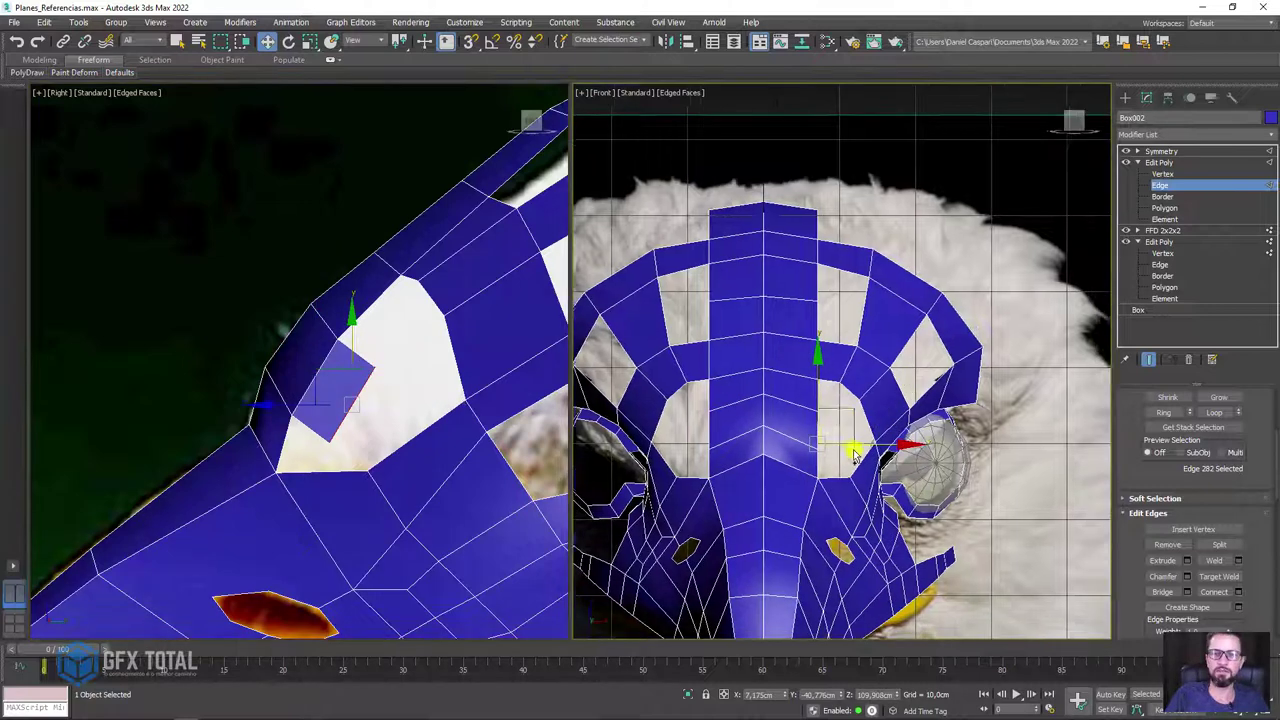
scroll(846, 440, "up", 2)
key("e")
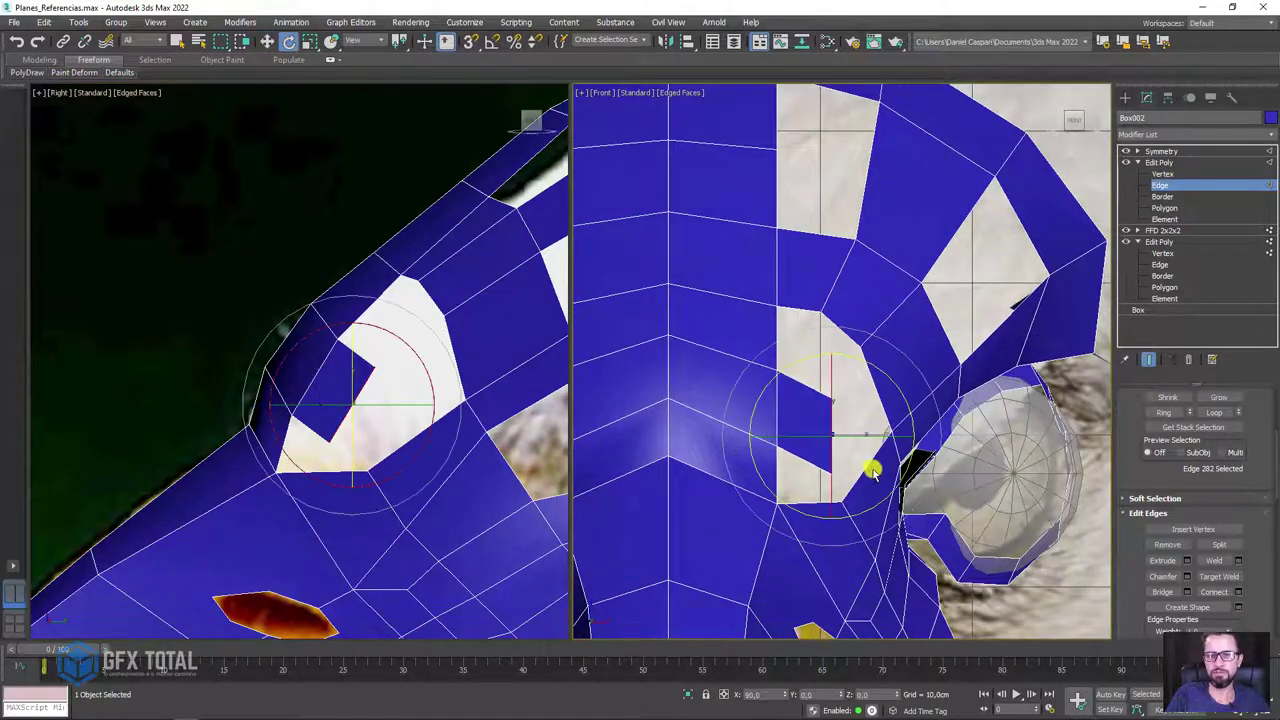
key("r")
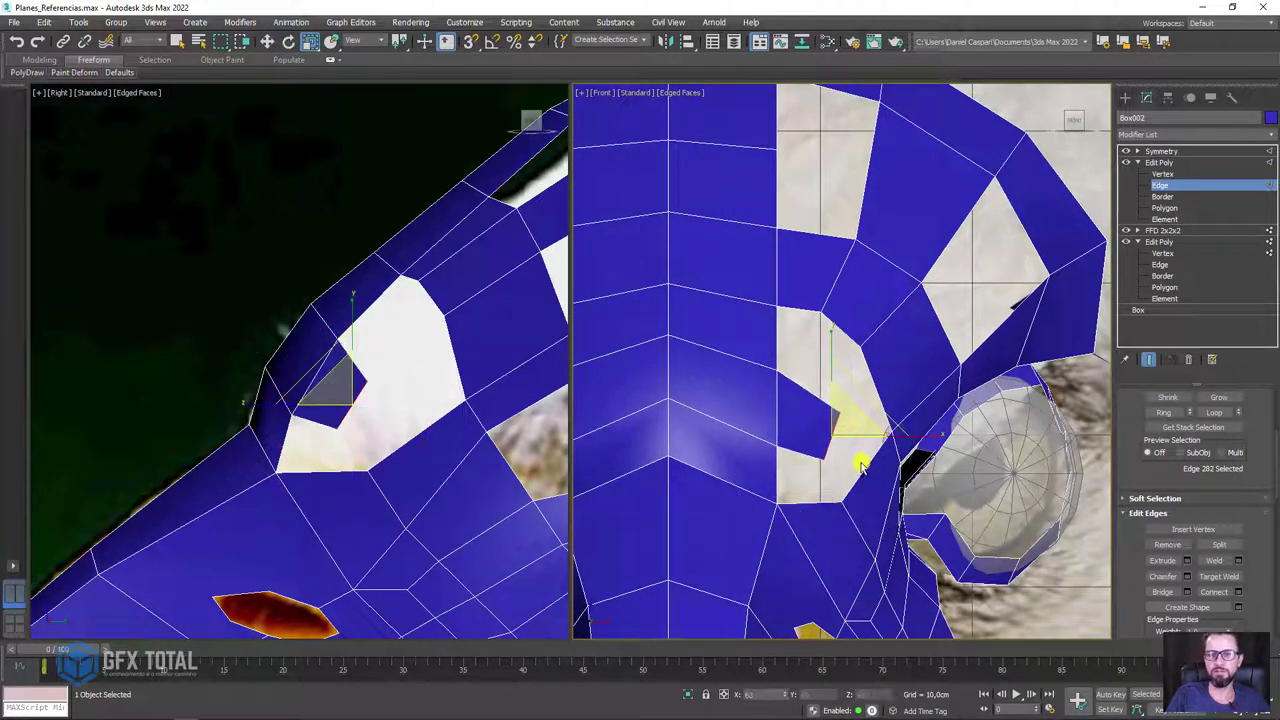
left_click(863, 468, "ctrl")
middle_click_drag(385, 457, 381, 262)
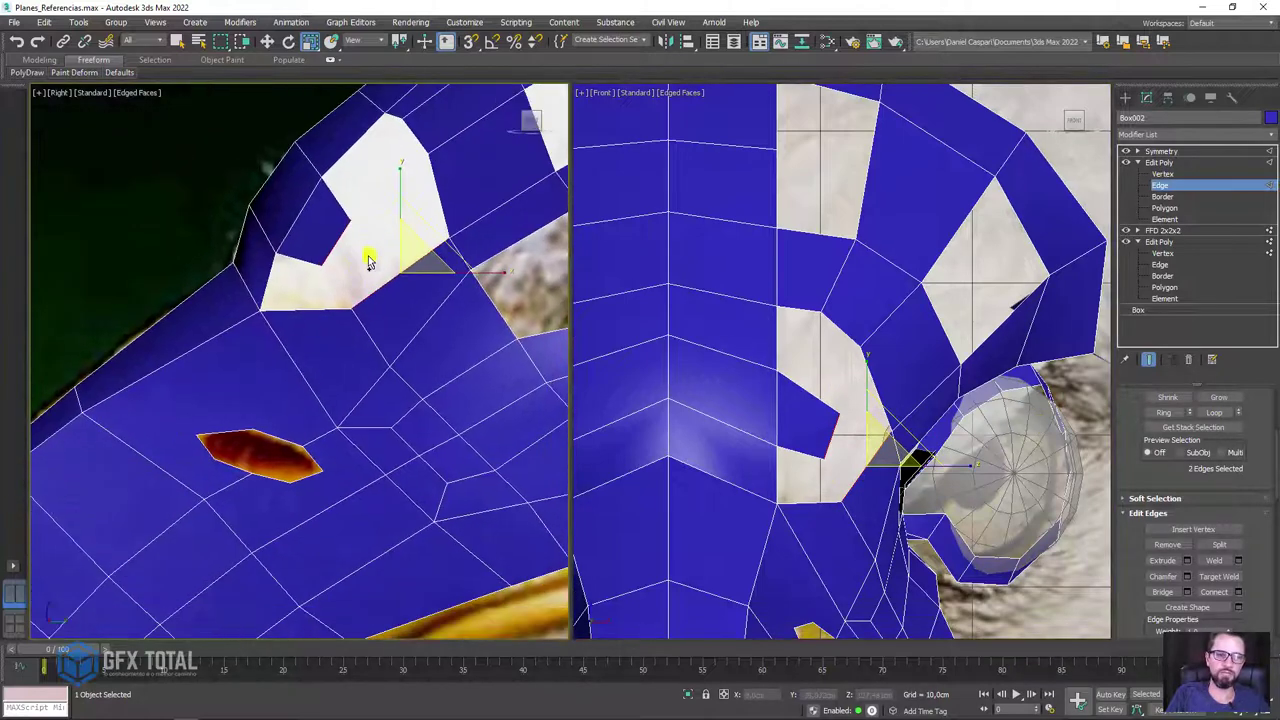
left_click(1162, 593)
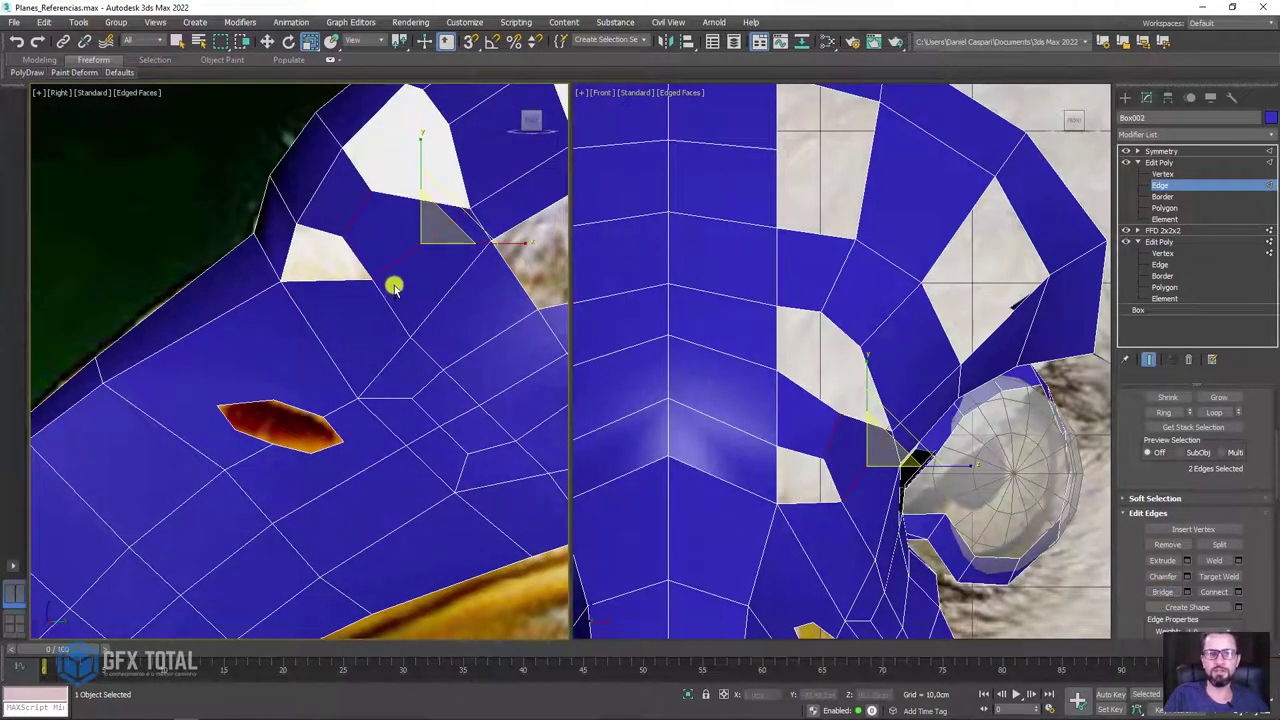
- Bridge the two opposite edges of the remaining gap into a new face
middle_click_drag(370, 200, 340, 305)
left_click(398, 204)
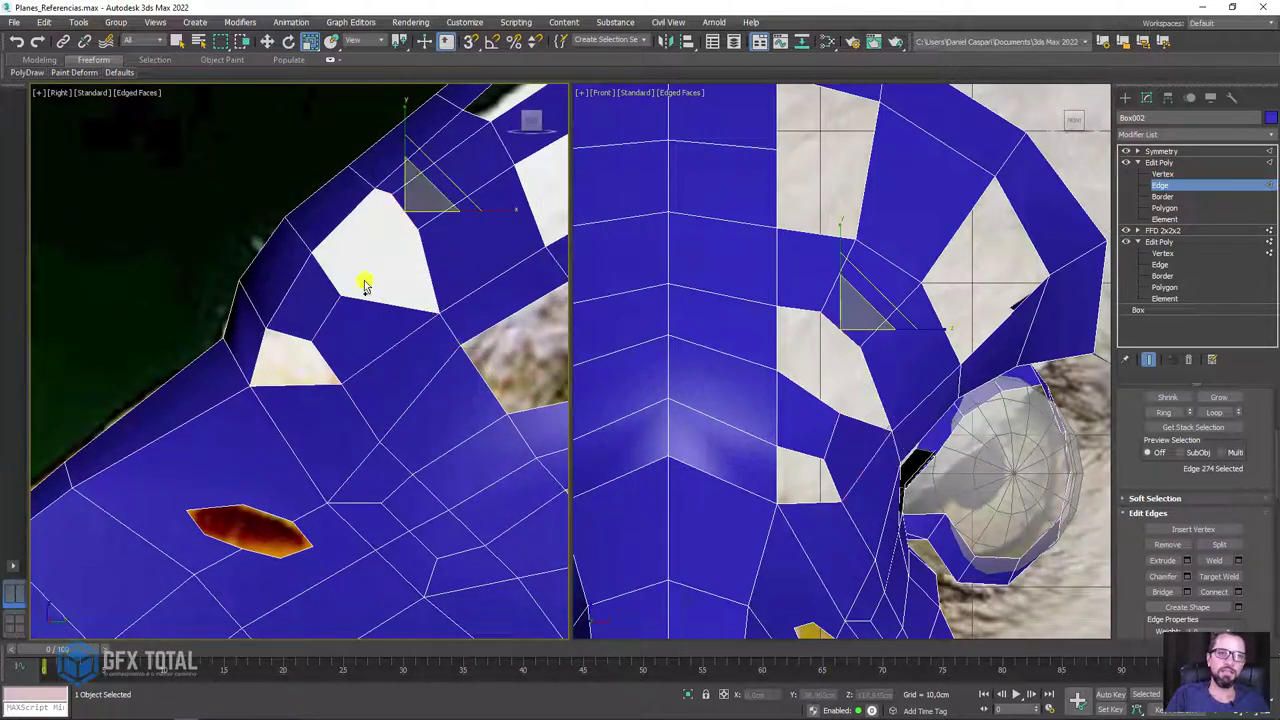
left_click(325, 263, "ctrl")
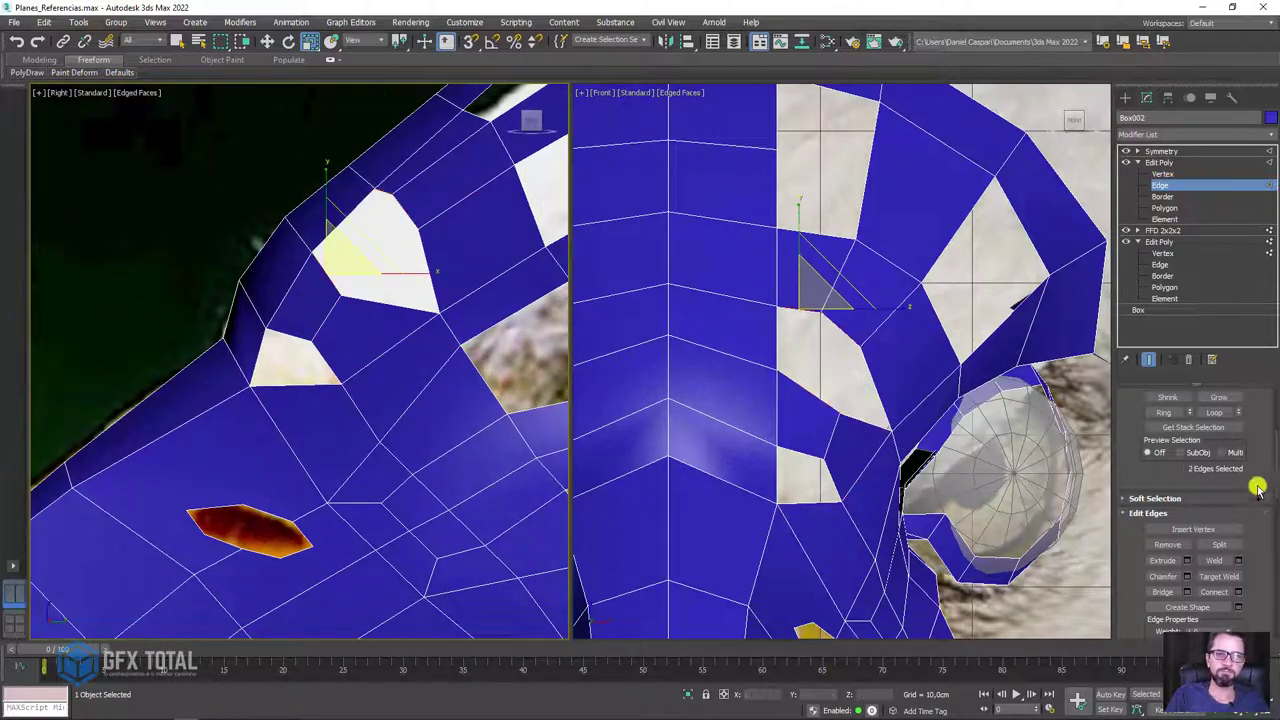
left_click(1162, 592)
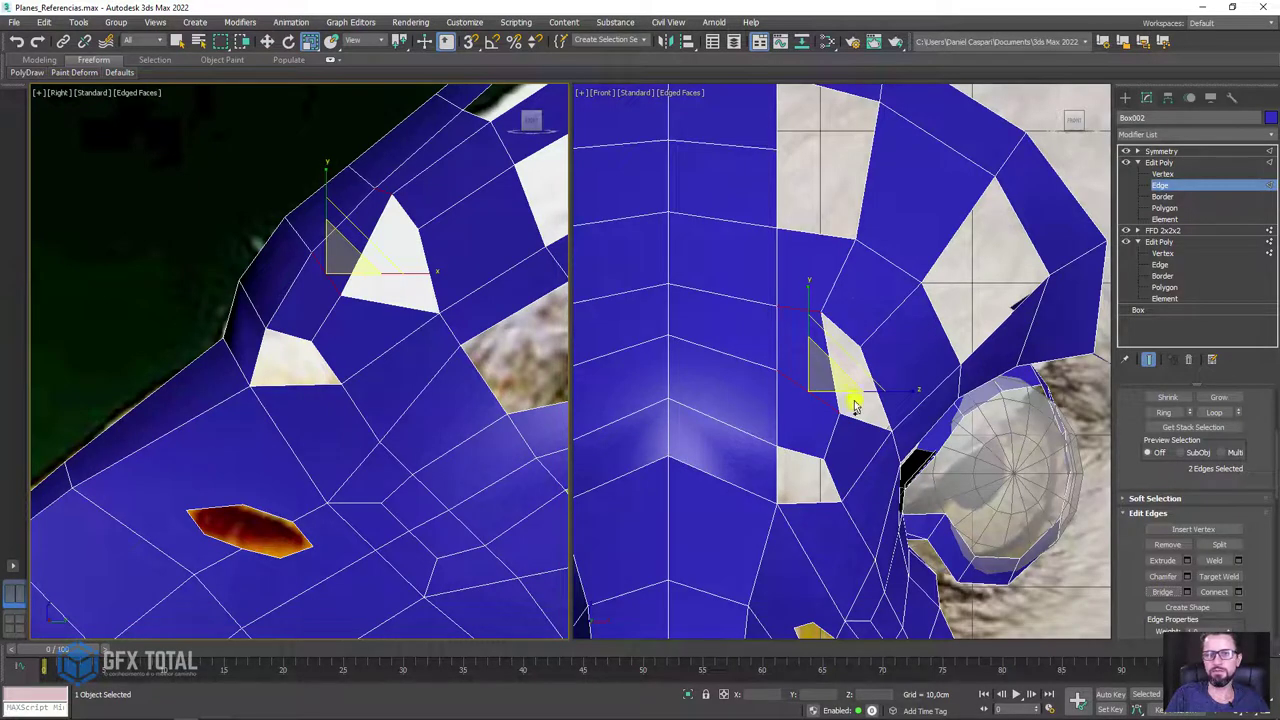
- Move vertices 168 and 167 up-left to even out the new face
left_click(1163, 174)
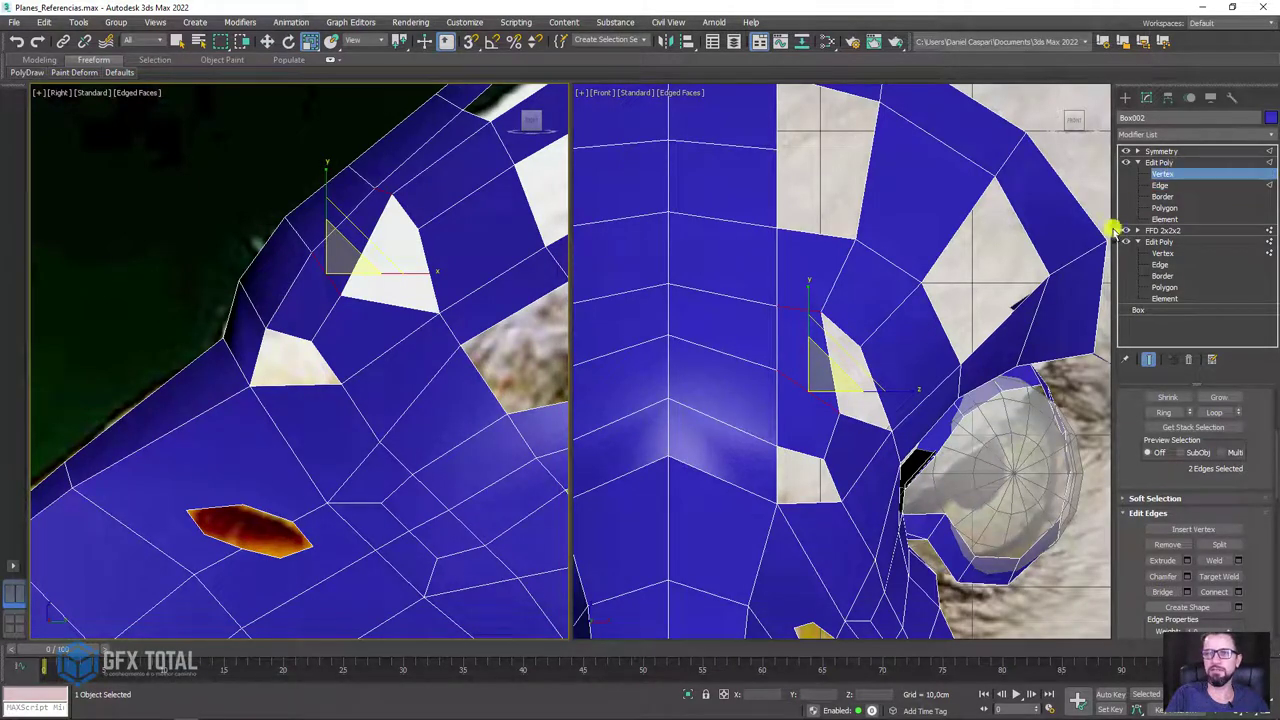
left_click(842, 413)
key("w")
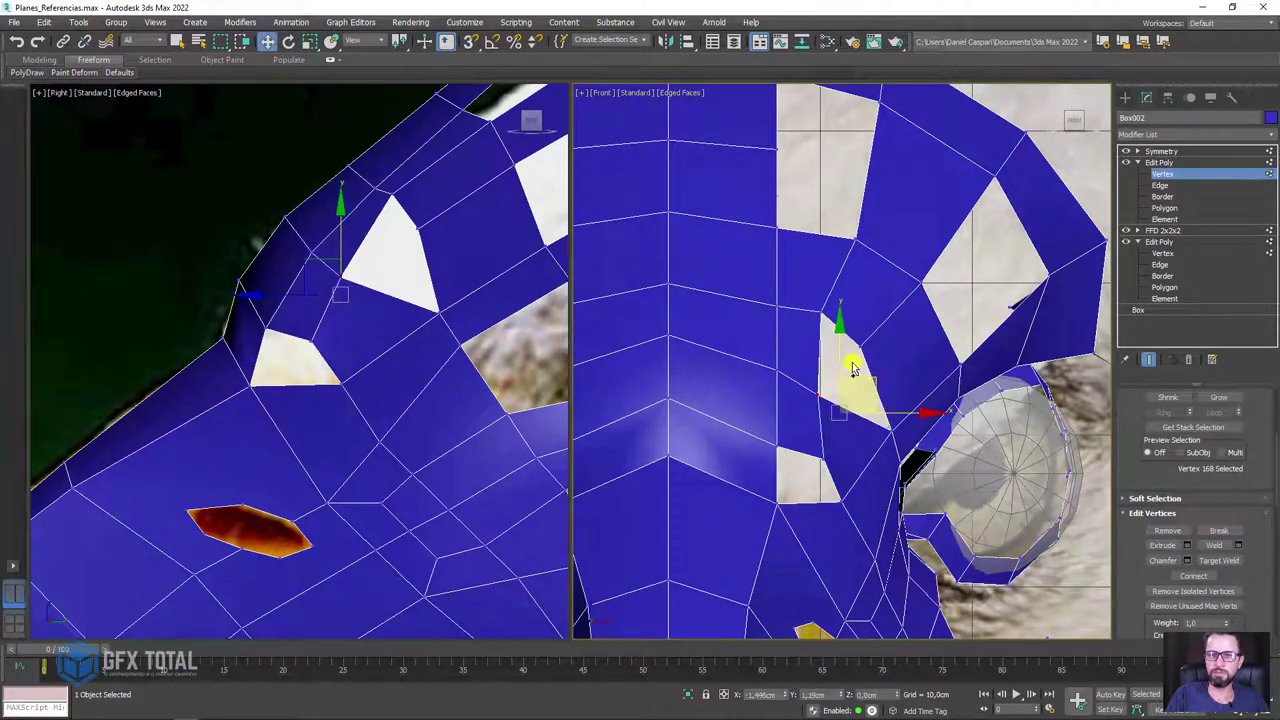
left_click_drag(876, 387, 850, 366)
left_click(823, 457)
left_click_drag(866, 458, 848, 446)
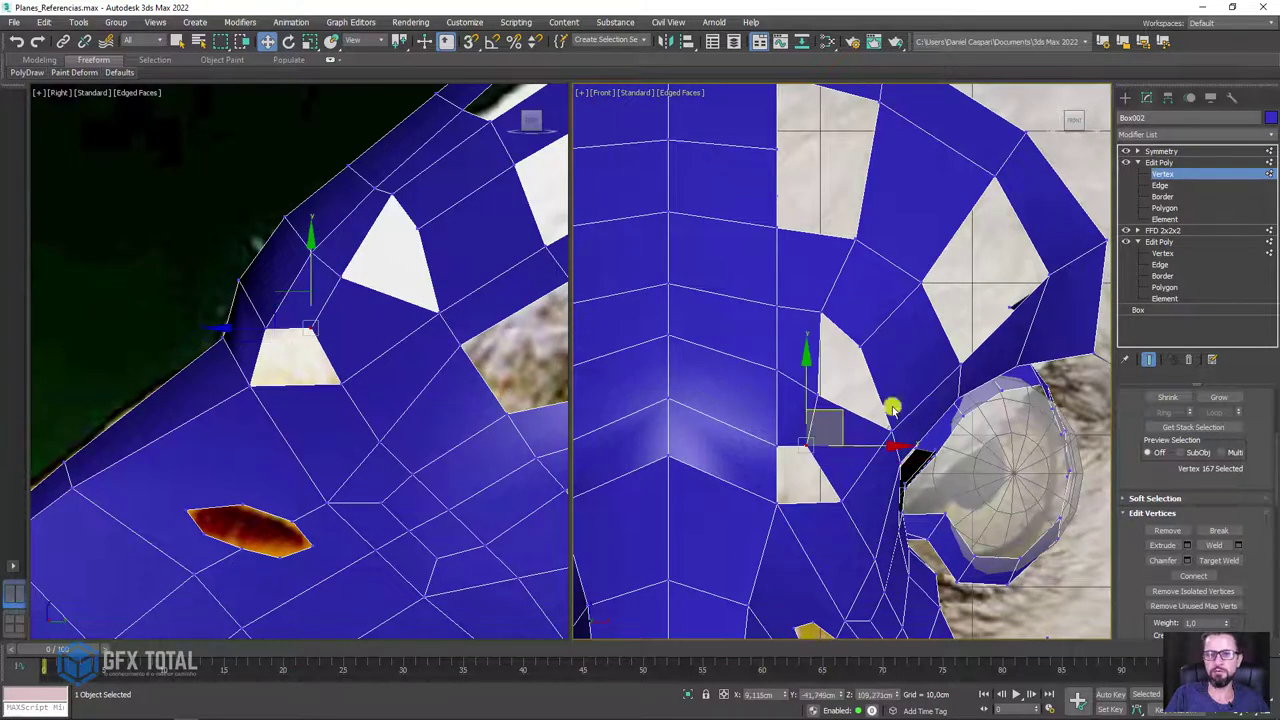
left_click(1145, 176)
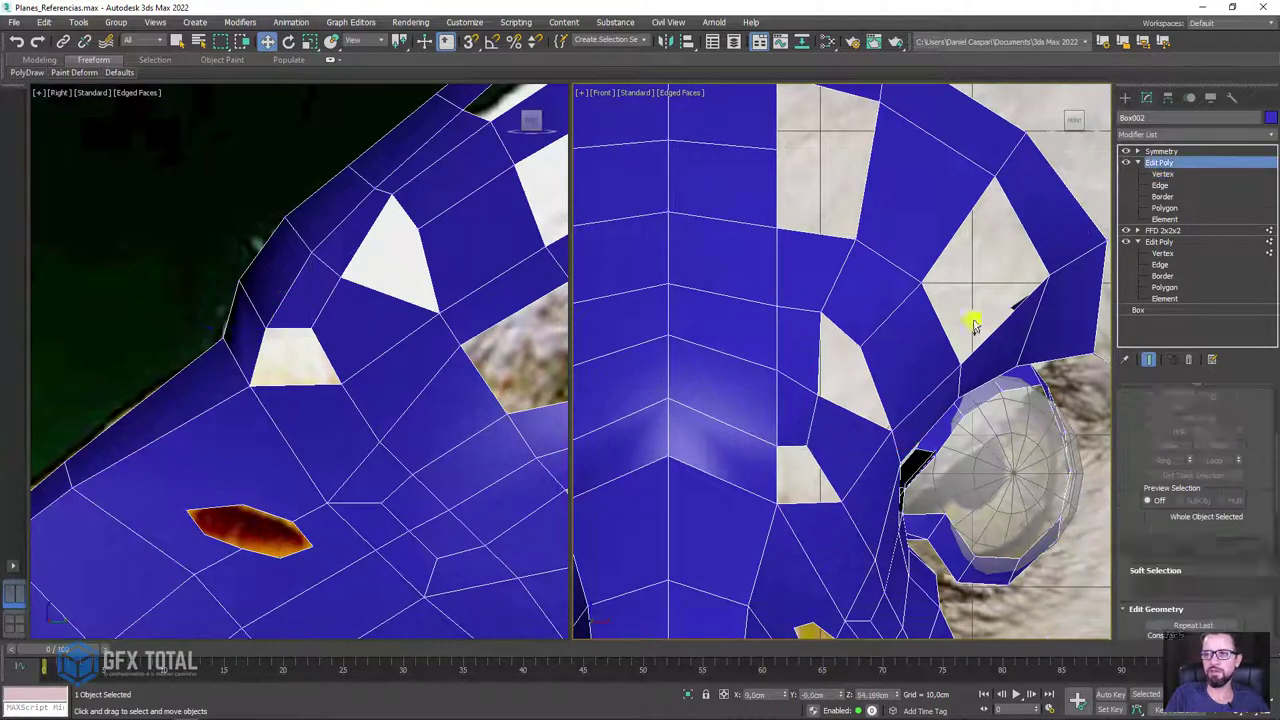
- Clear the vertex selection and select the edges around the open hole below the brow
left_click(1155, 174)
left_click(851, 421)
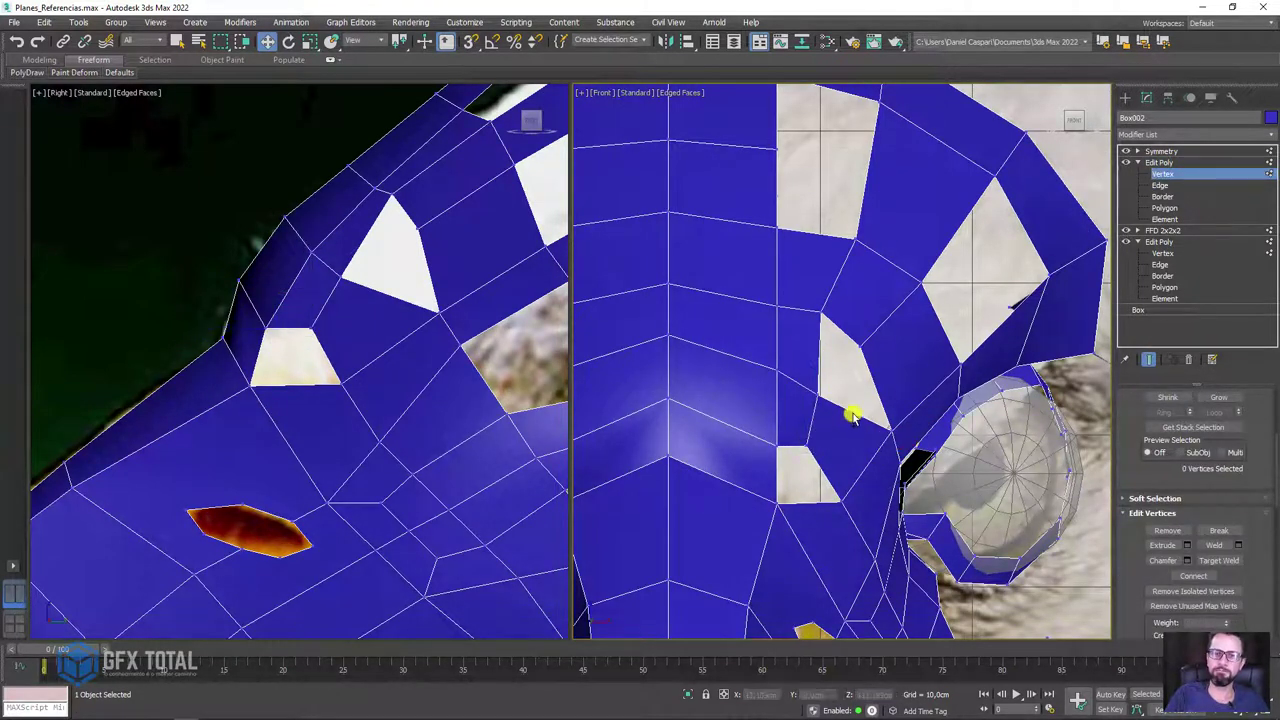
key("2")
left_click(843, 402)
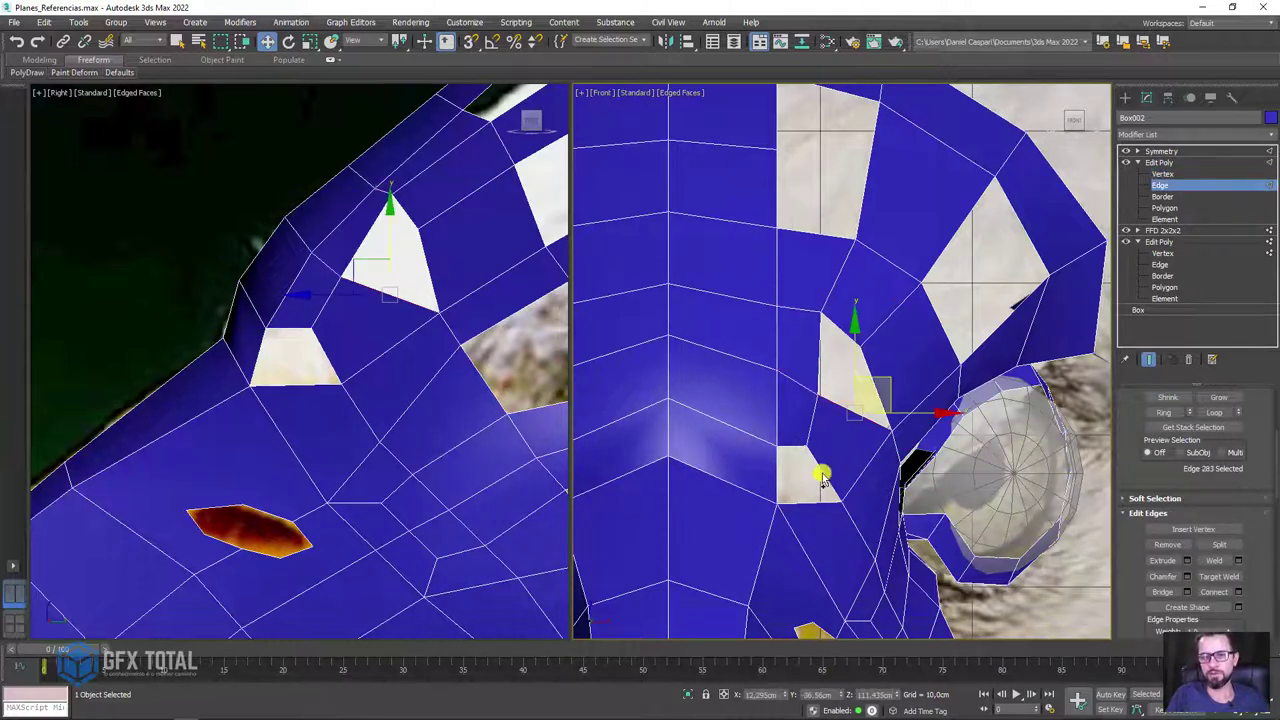
left_click(823, 470, "ctrl")
left_click(800, 362)
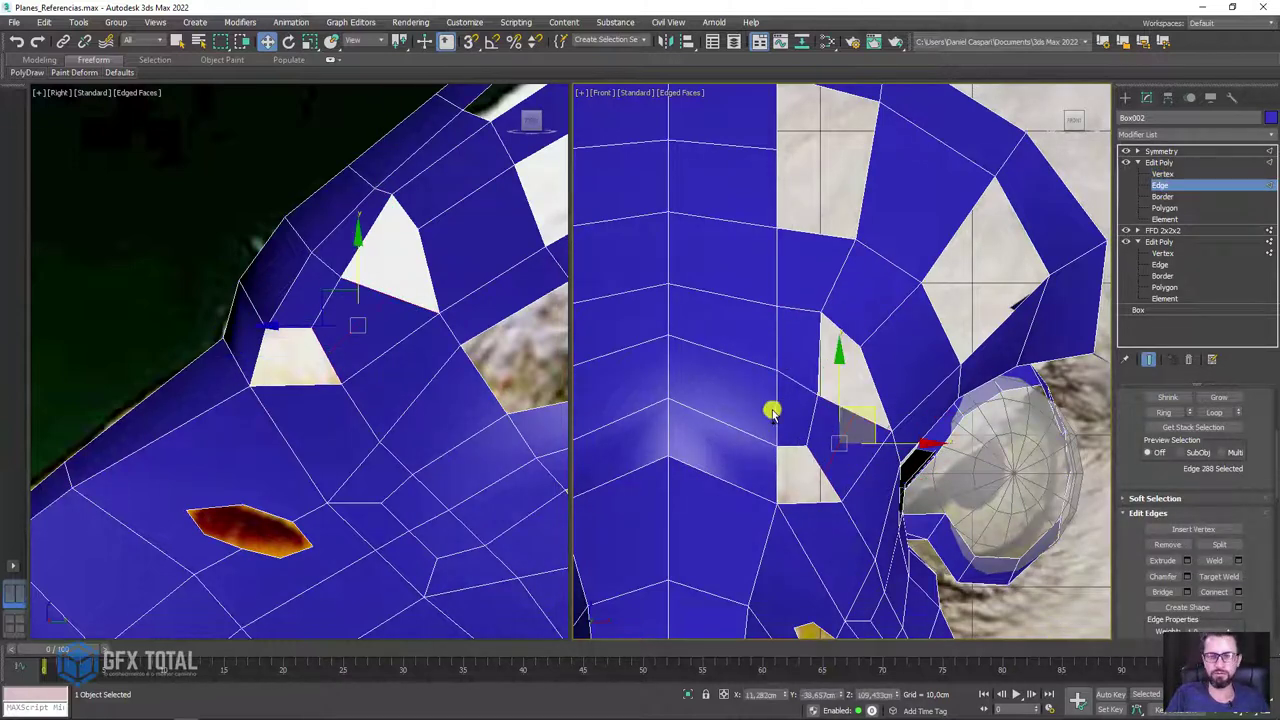
scroll(771, 408, "up", 3)
middle_click_drag(908, 437, 871, 323)
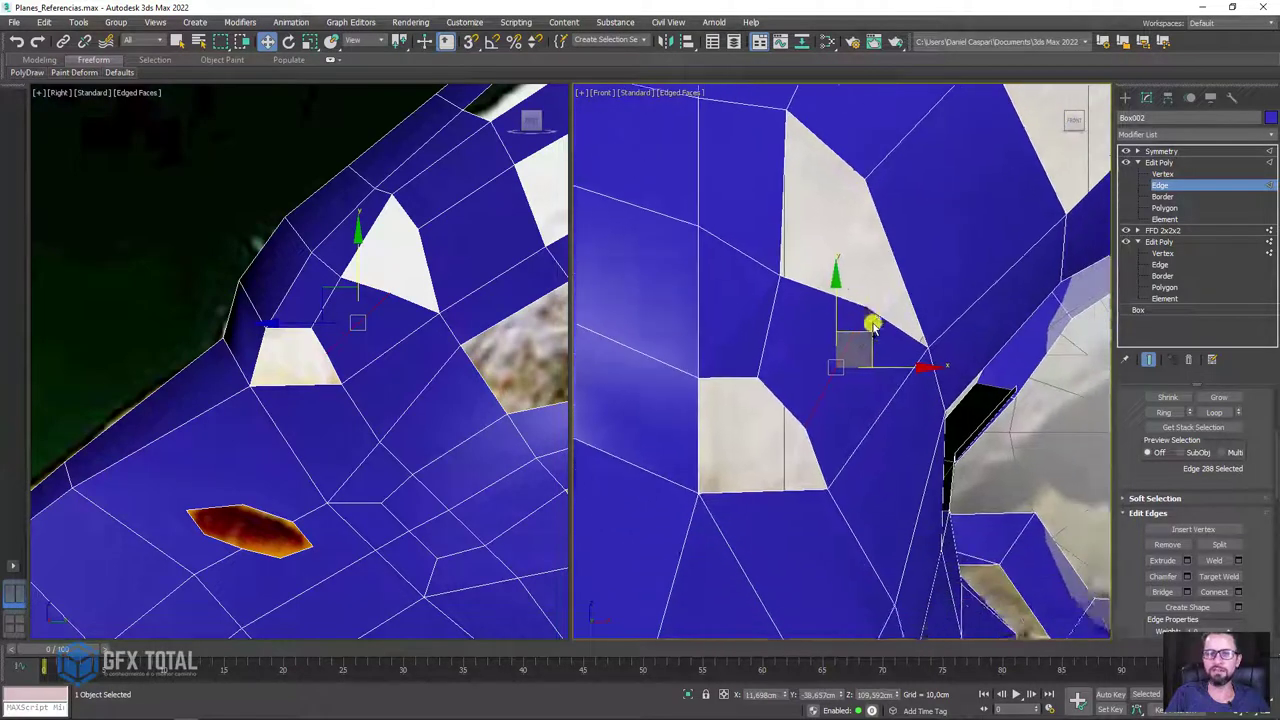
scroll(871, 323, "down", 2)
- At Border level, select the rim of the hole below the brow and Cap it
key("3")
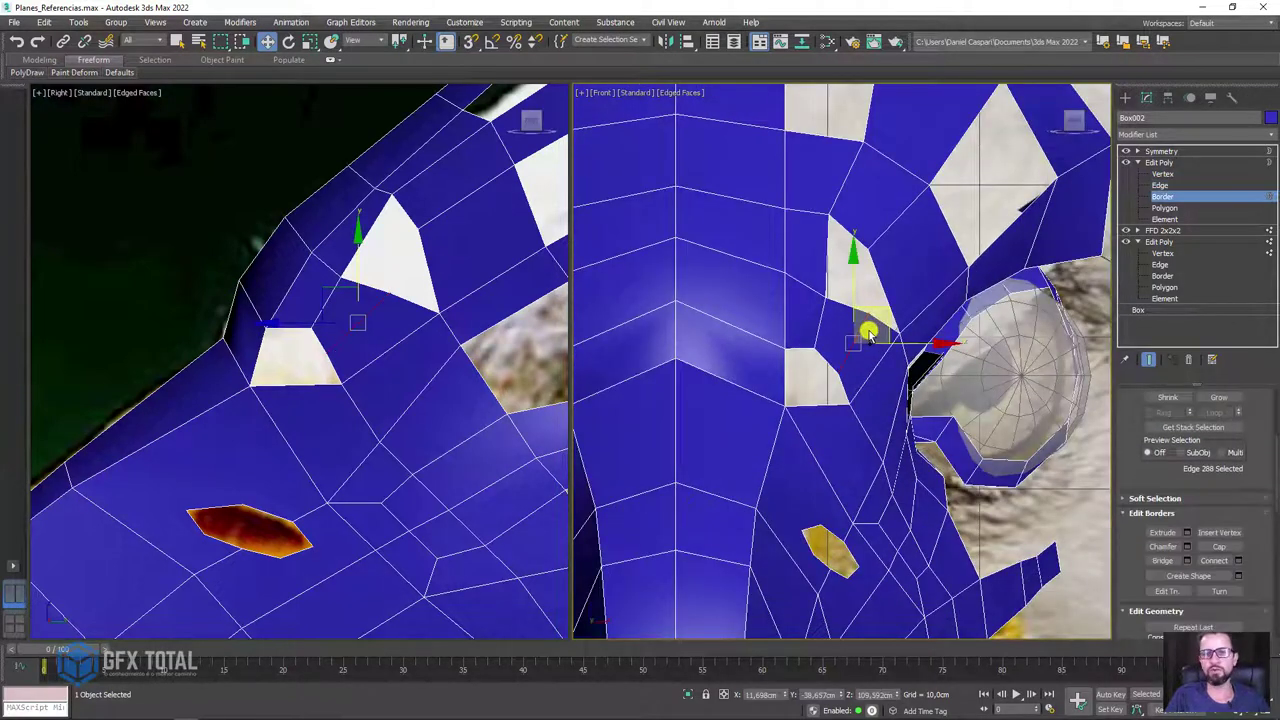
key("4")
key("1")
key("3")
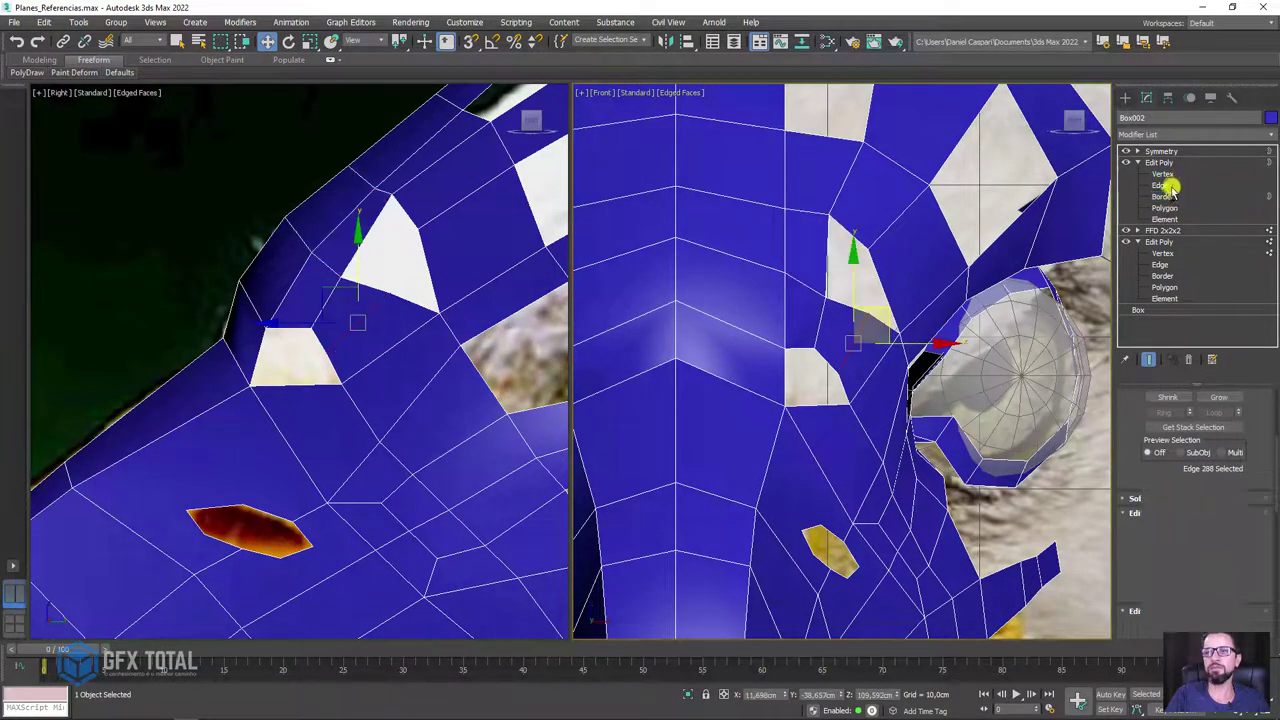
key("4")
key("3")
key("4")
key("1")
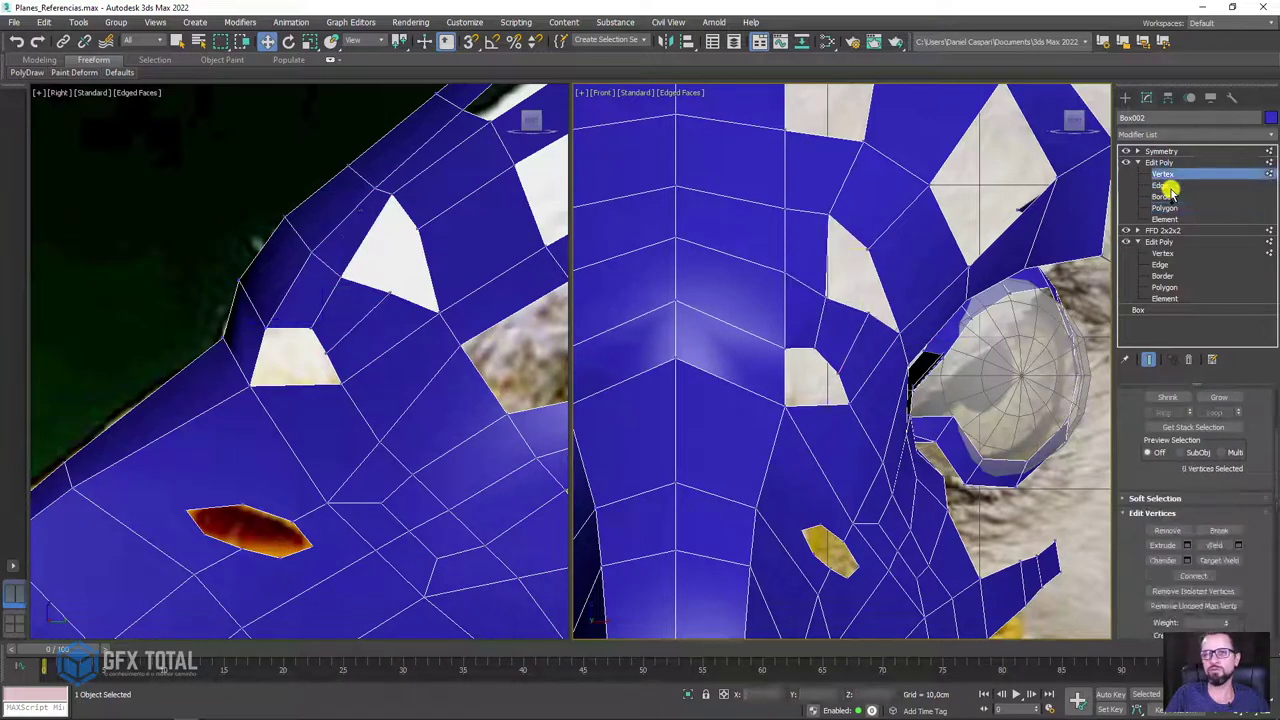
key("2")
key("4")
key("2")
left_click(1170, 195)
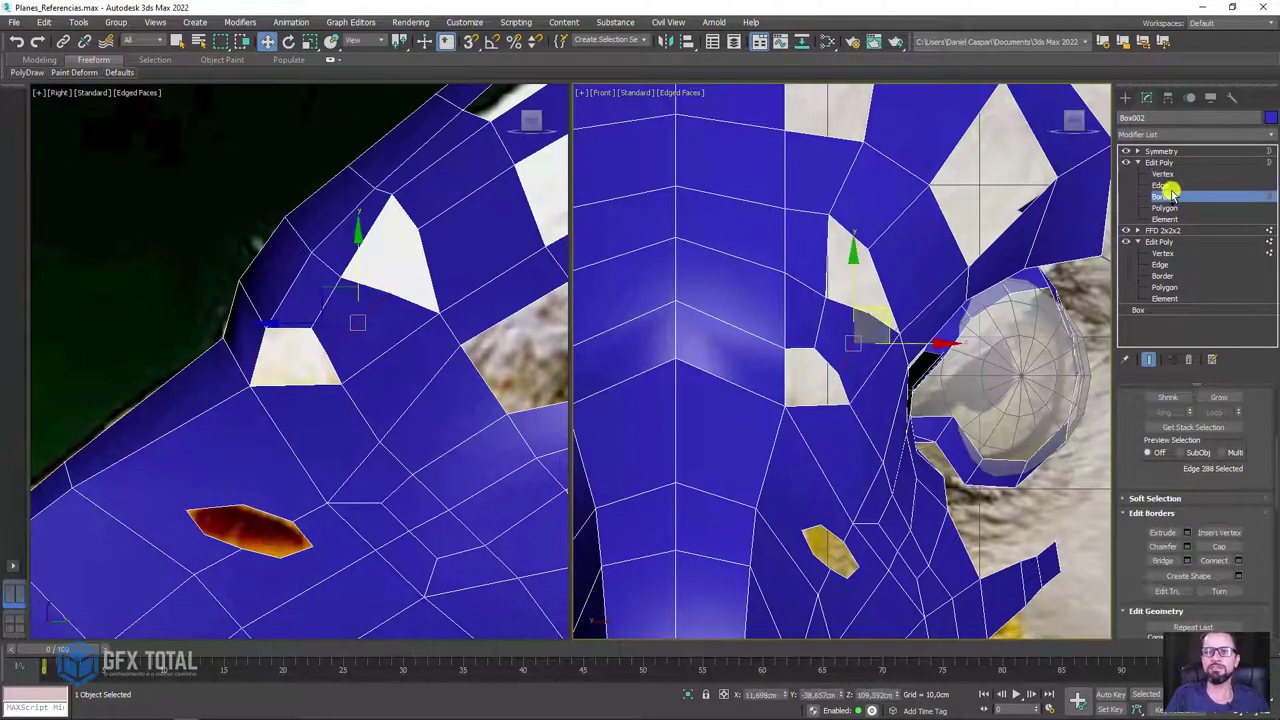
key("1")
key("2")
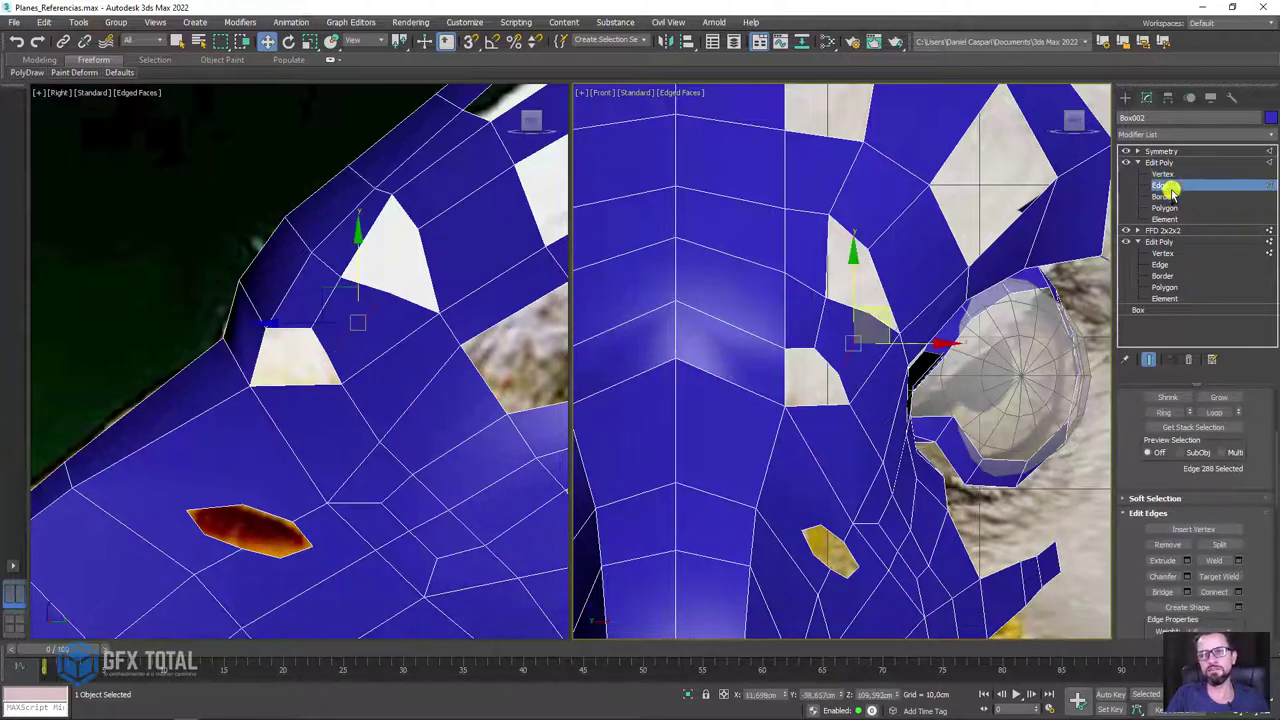
key("3")
key("4")
key("5")
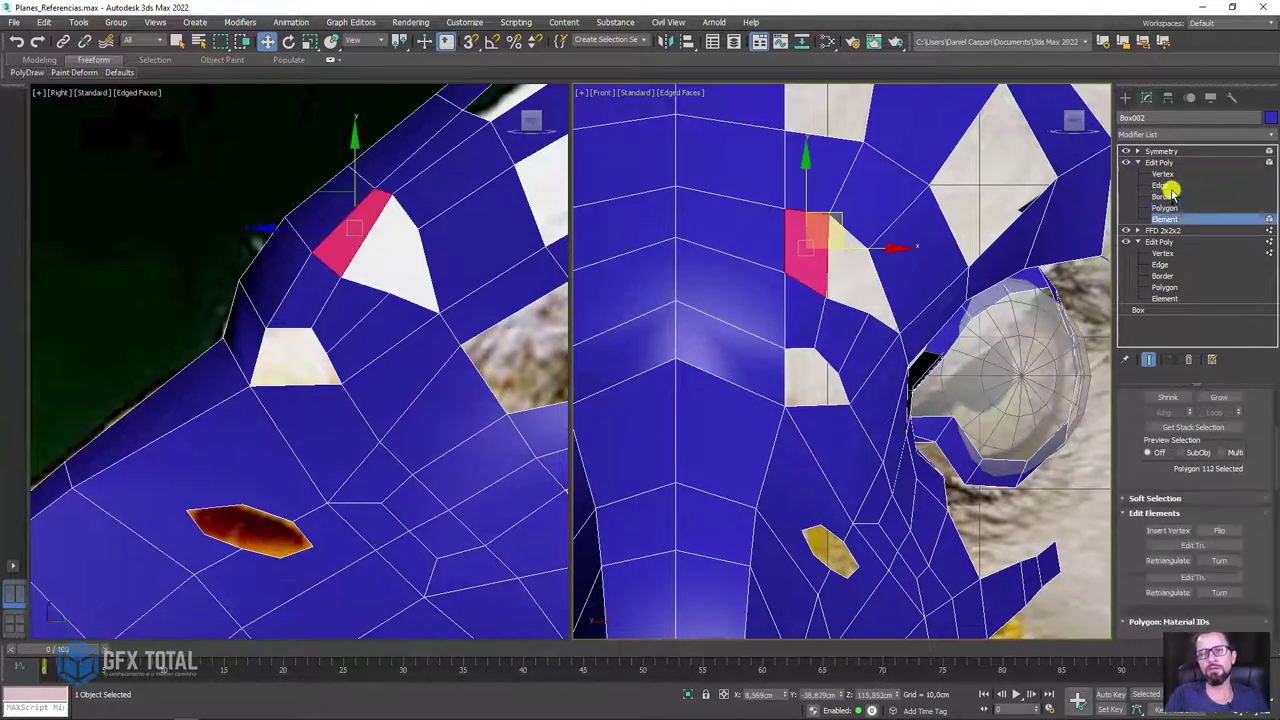
key("1")
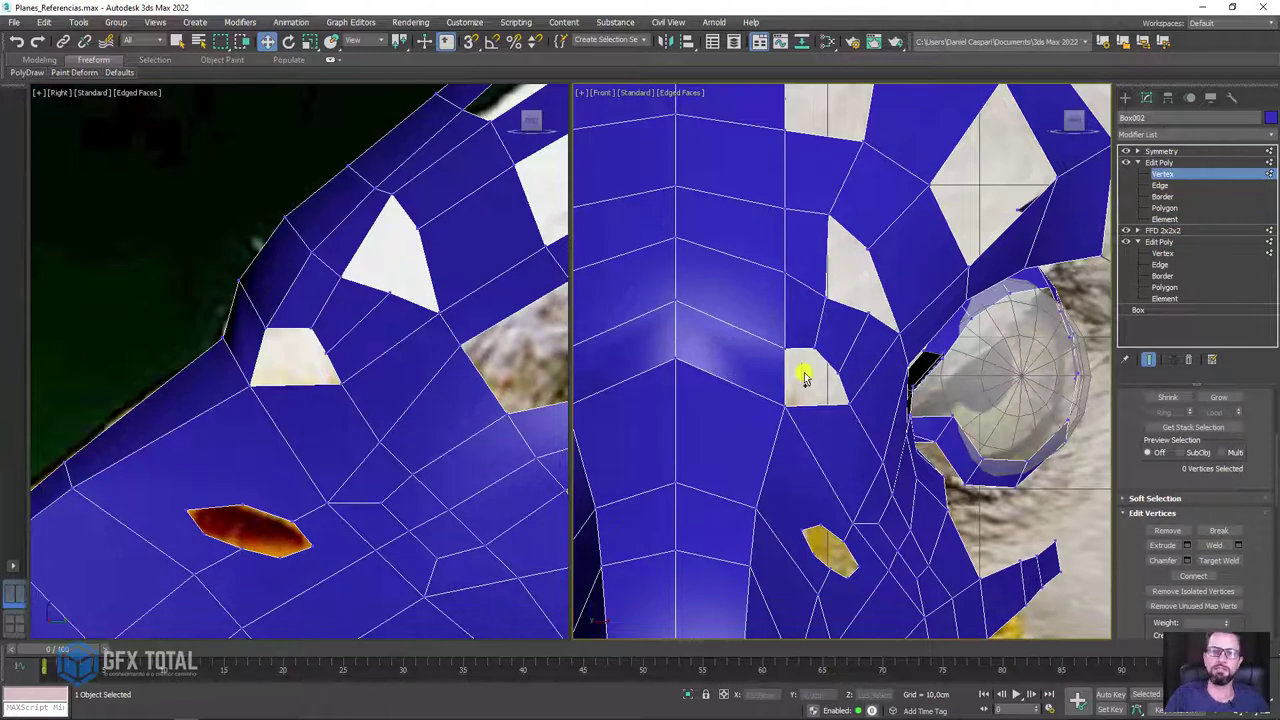
scroll(803, 377, "up", 3)
left_click(1163, 196)
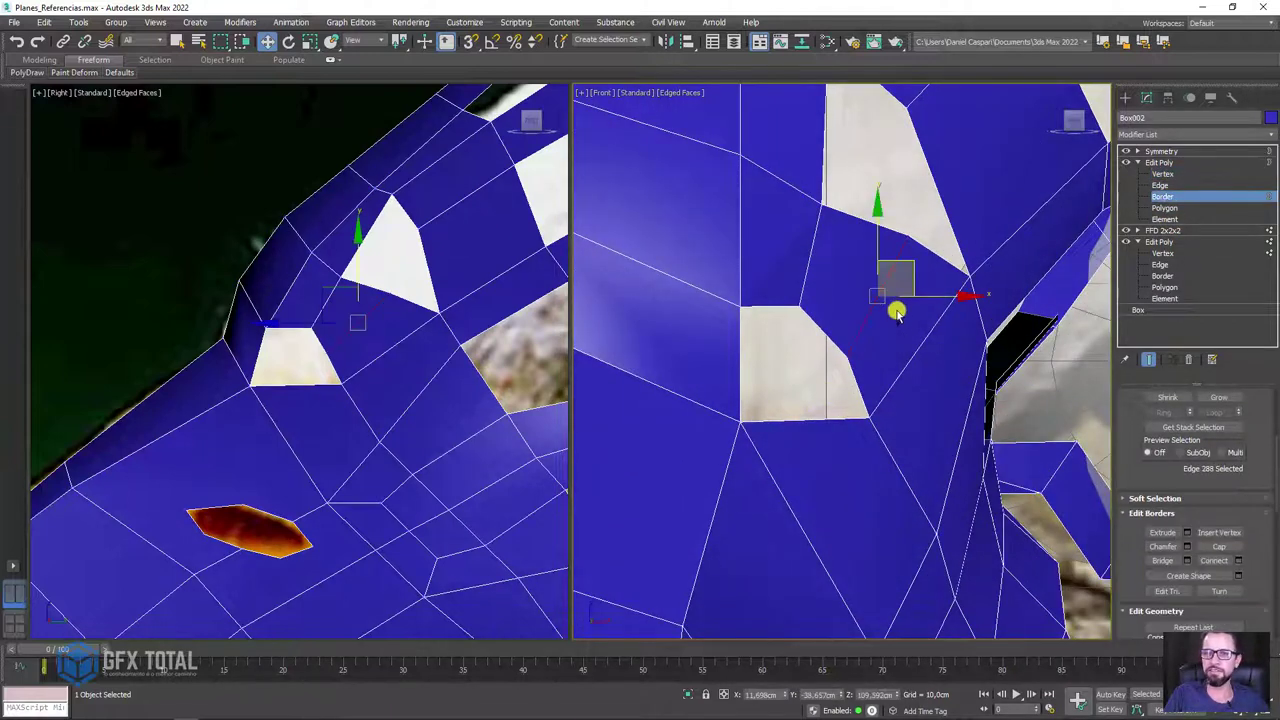
left_click(830, 335)
left_click(1220, 548)
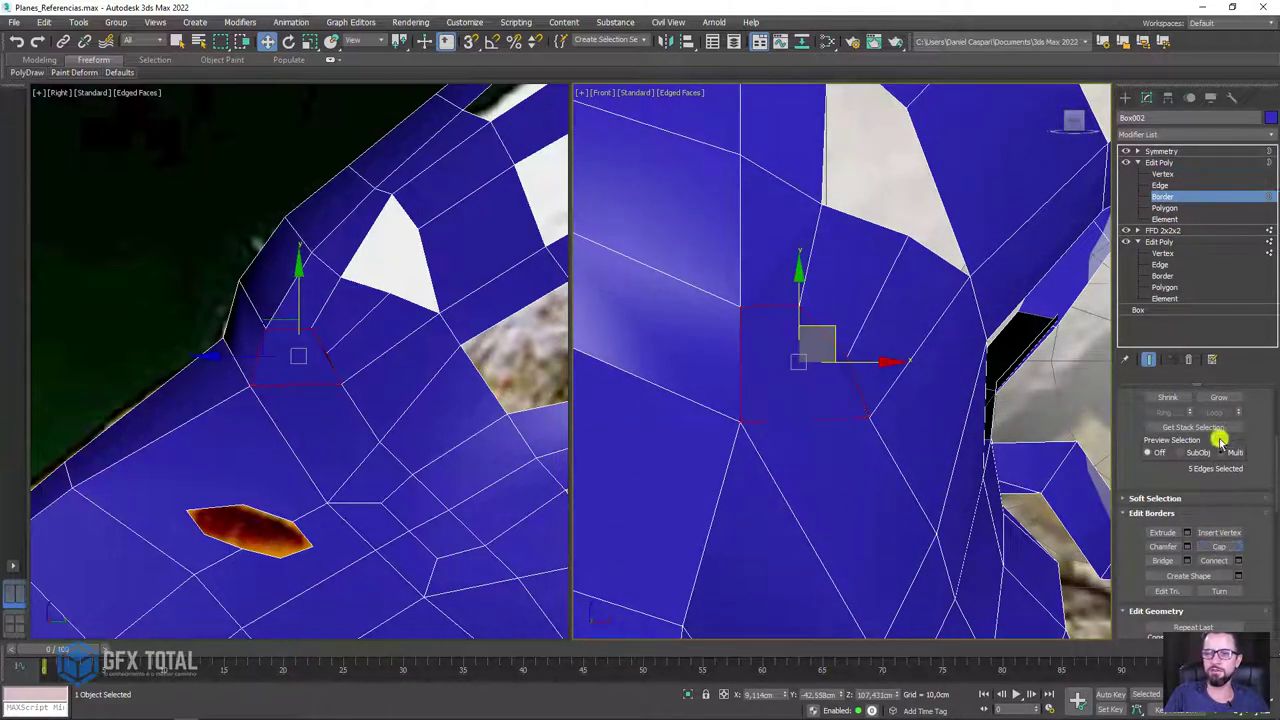
- Select the vertex beside the eye and orbit to see the beak at an angle
left_click(1162, 175)
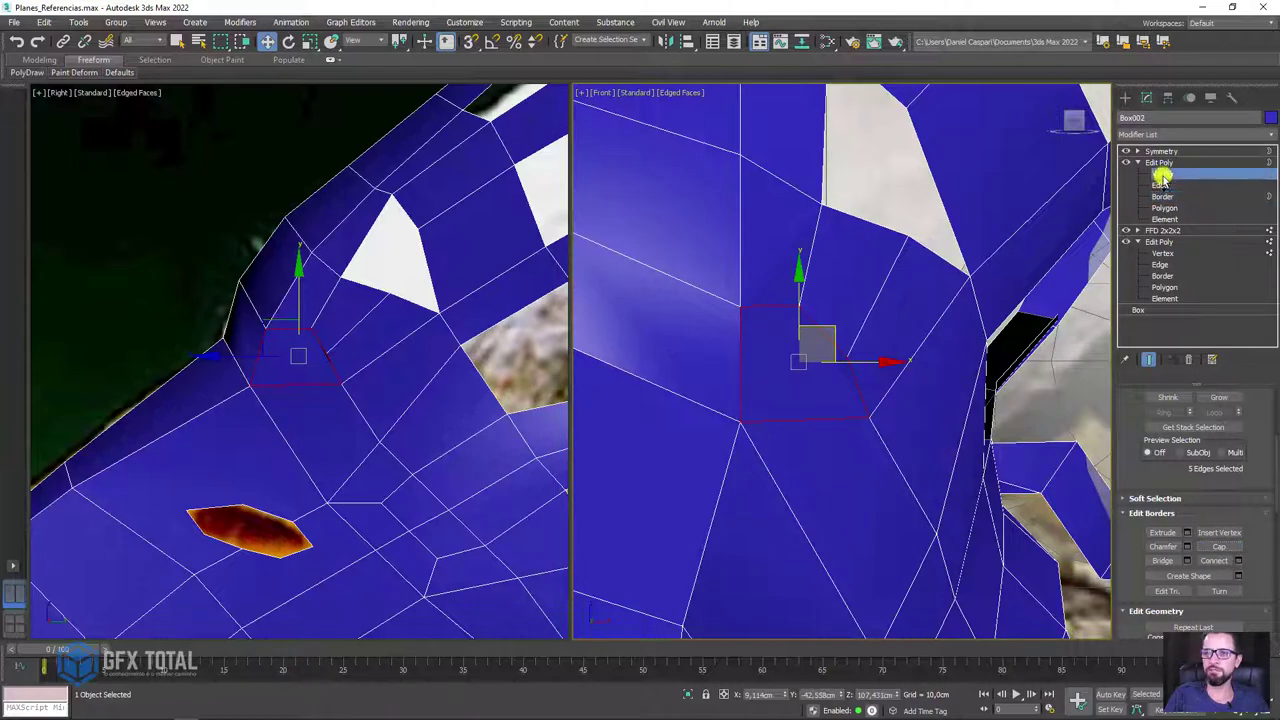
left_click(799, 305)
scroll(853, 410, "down", 3)
scroll(846, 426, "down", 2)
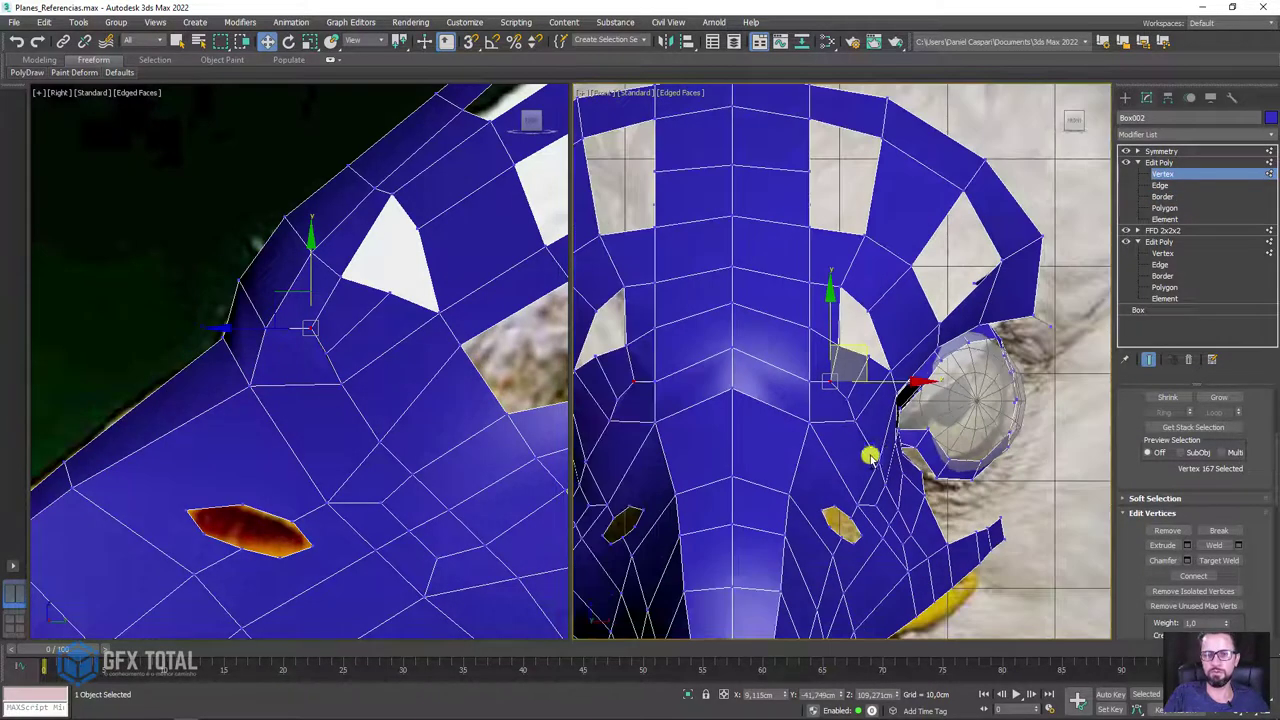
mouse_move(871, 454)
middle_mouse_down("alt")
mouse_move(808, 446)
mouse_move(793, 387)
mouse_move(823, 297)
mouse_move(757, 294)
mouse_move(854, 297)
mouse_move(811, 294)
middle_mouse_up("alt")
- Cut a new edge down from the vertex beside the eye and reposition that vertex
scroll(811, 294, "up", 5)
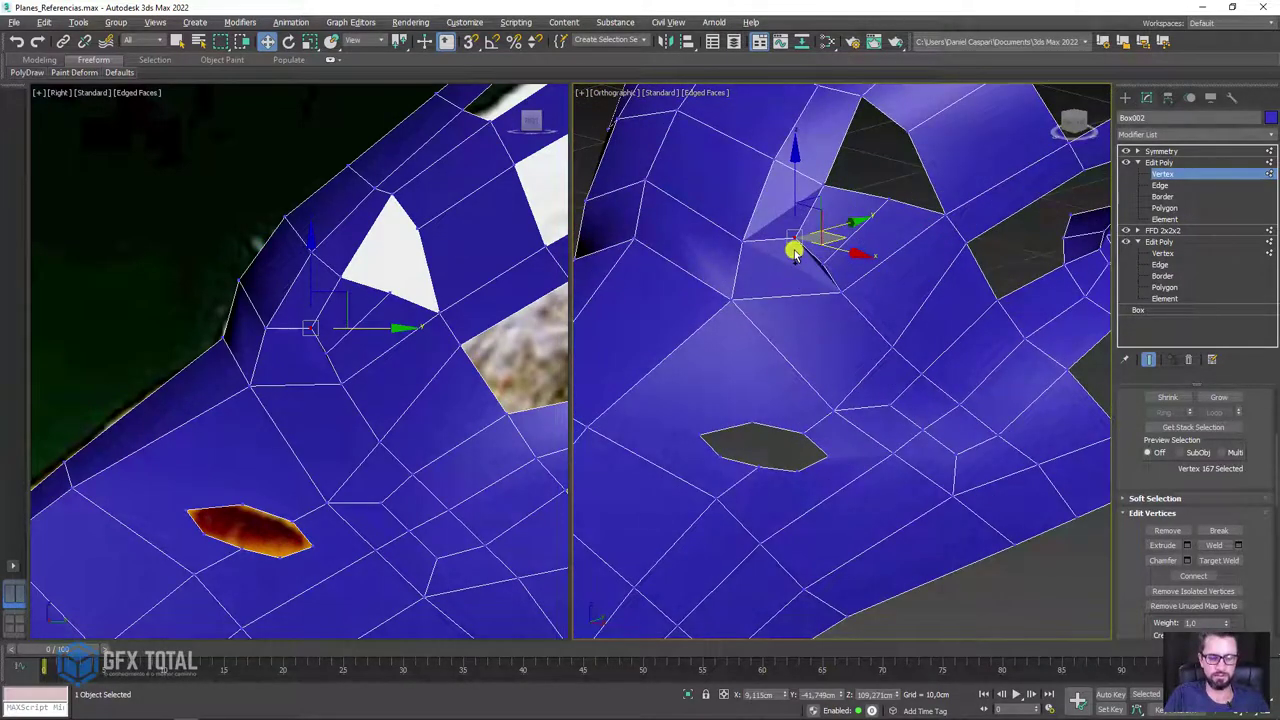
key("q")
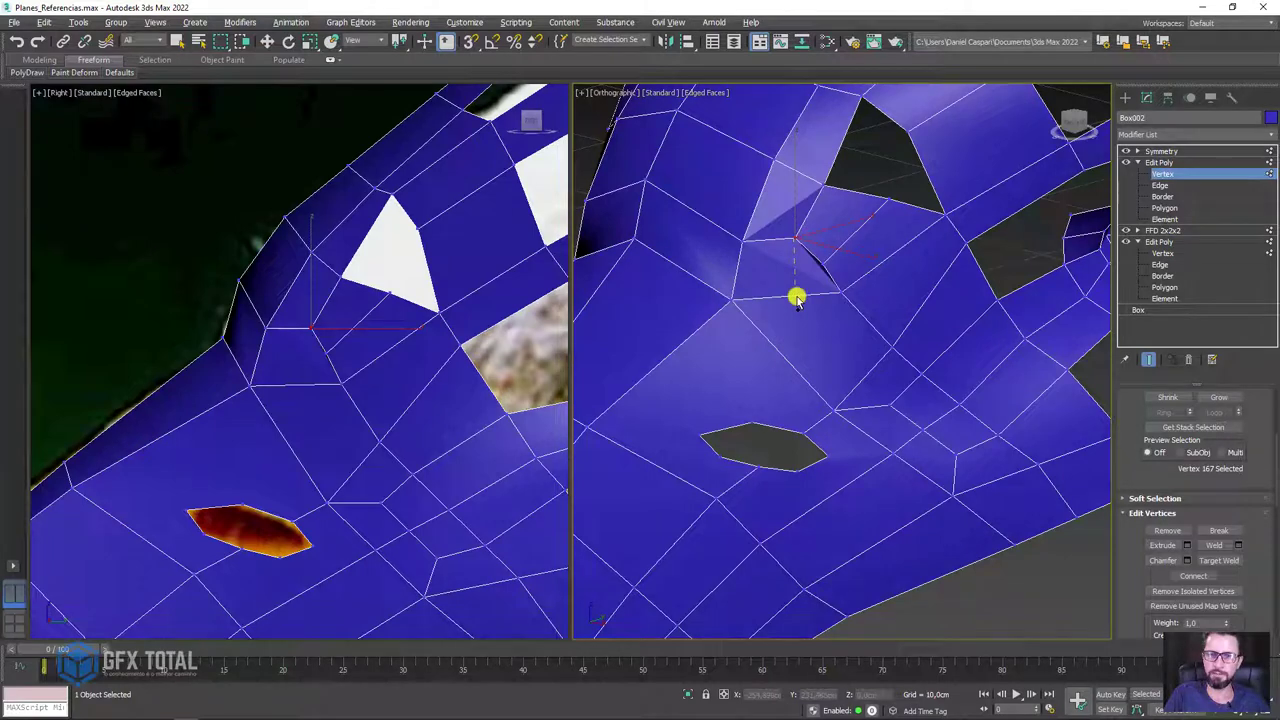
left_click(796, 297)
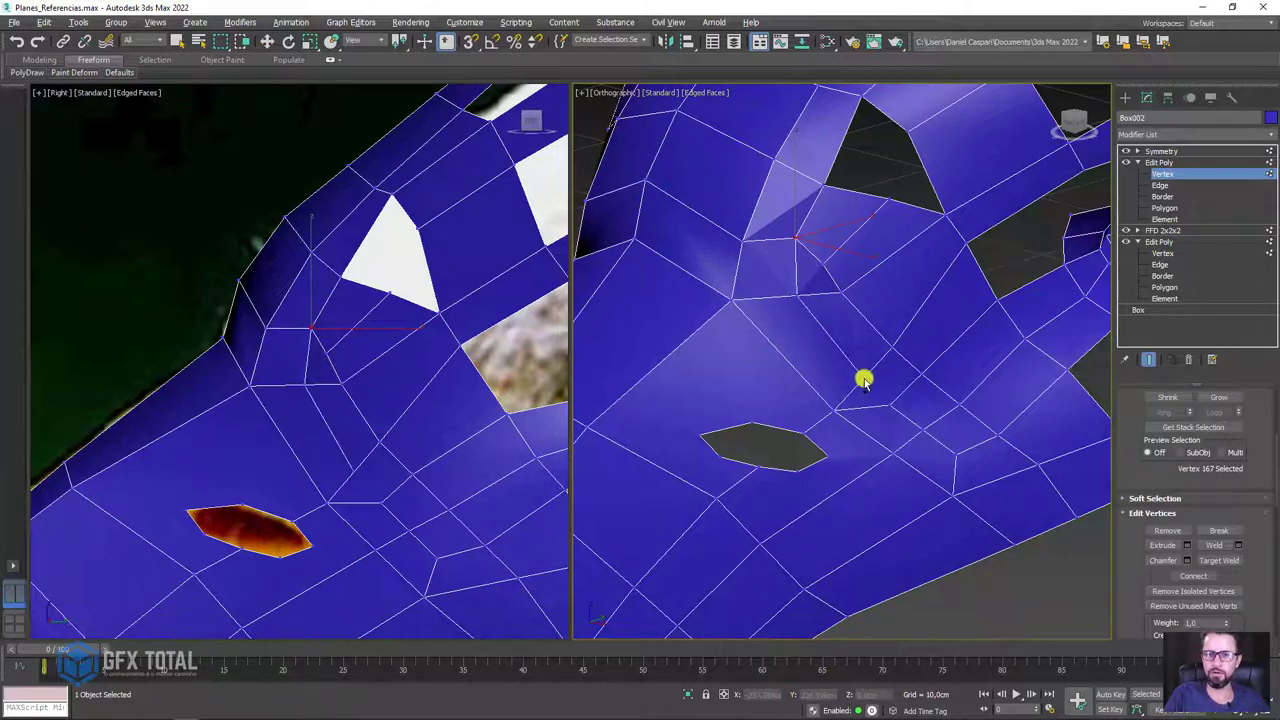
key("w")
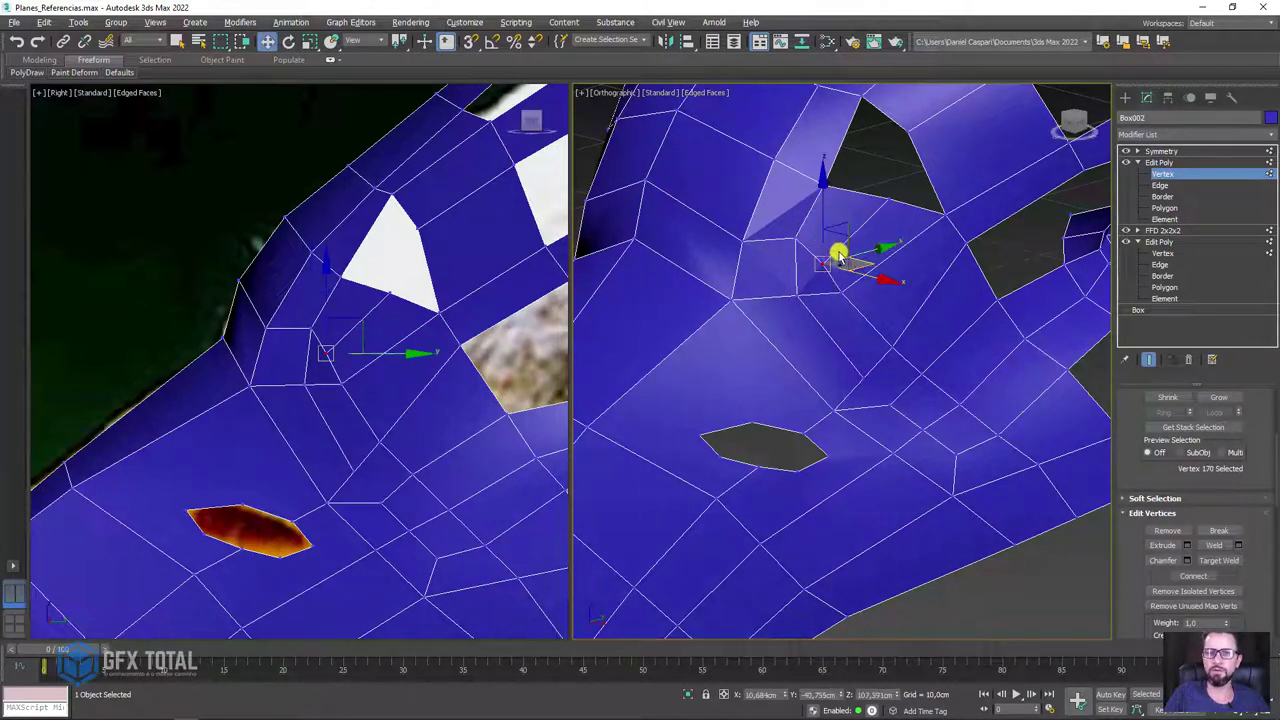
scroll(842, 247, "up", 2)
left_click_drag(835, 235, 849, 217)
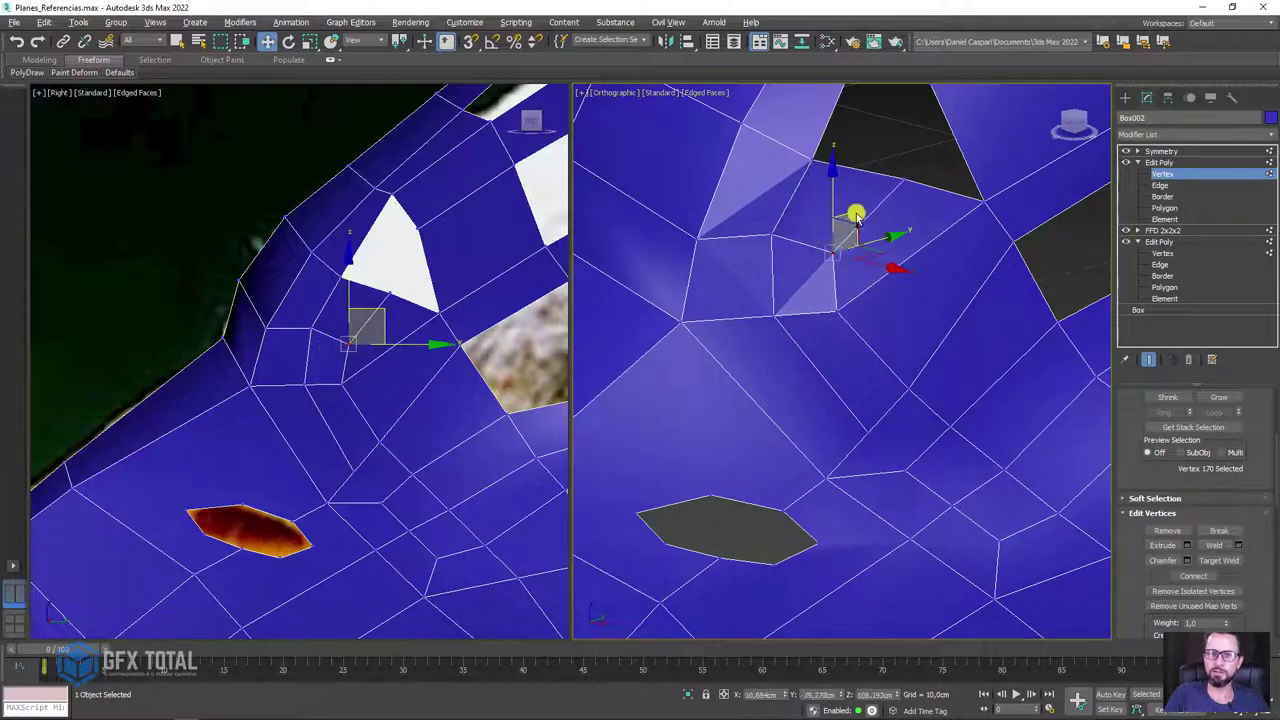
- Orbit and zoom to the nostril, then switch to Border level
middle_click_drag(849, 217, 851, 253, "alt")
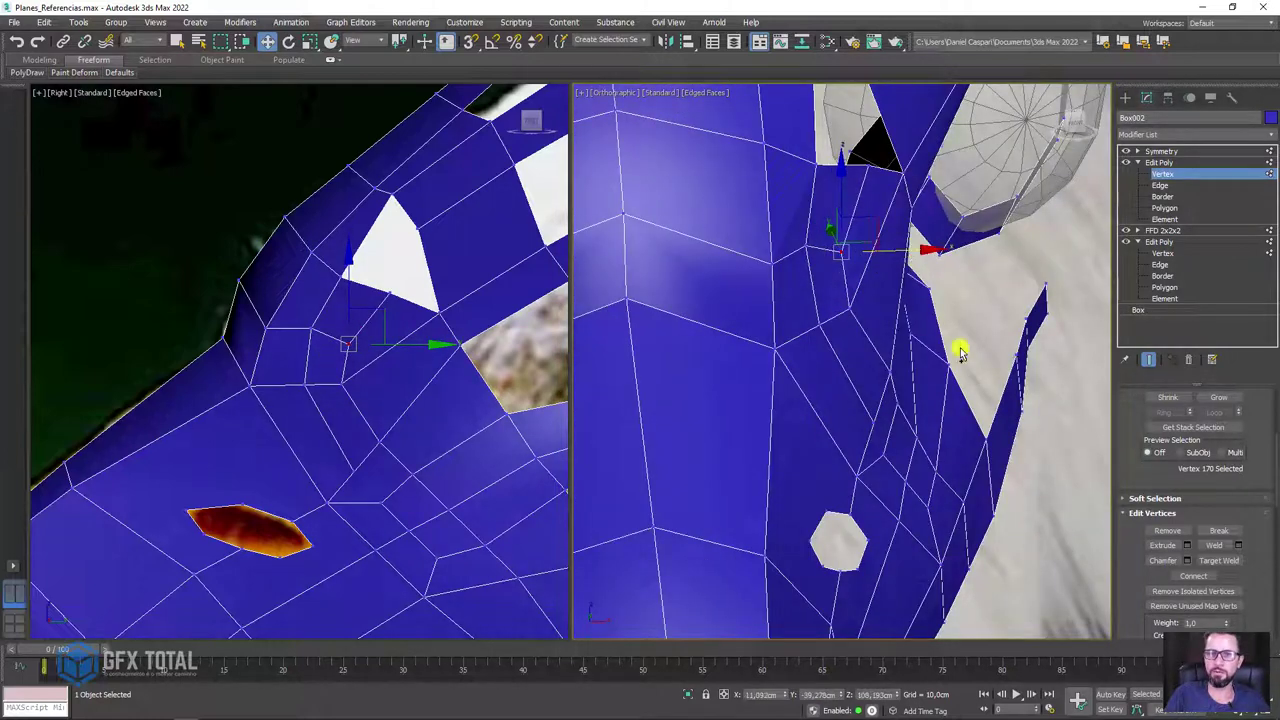
mouse_move(957, 349)
middle_mouse_down("alt")
mouse_move(851, 371)
mouse_move(851, 355)
middle_mouse_up("alt")
scroll(838, 366, "up", 3)
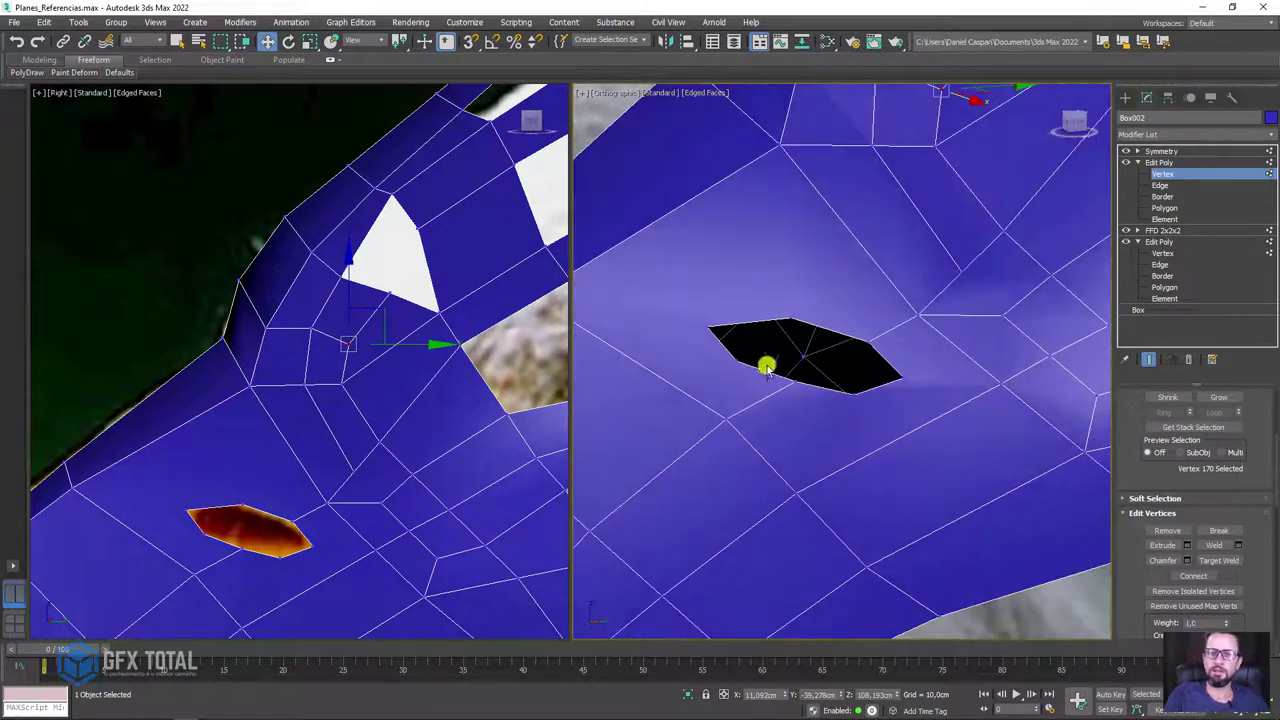
left_click(1162, 196)
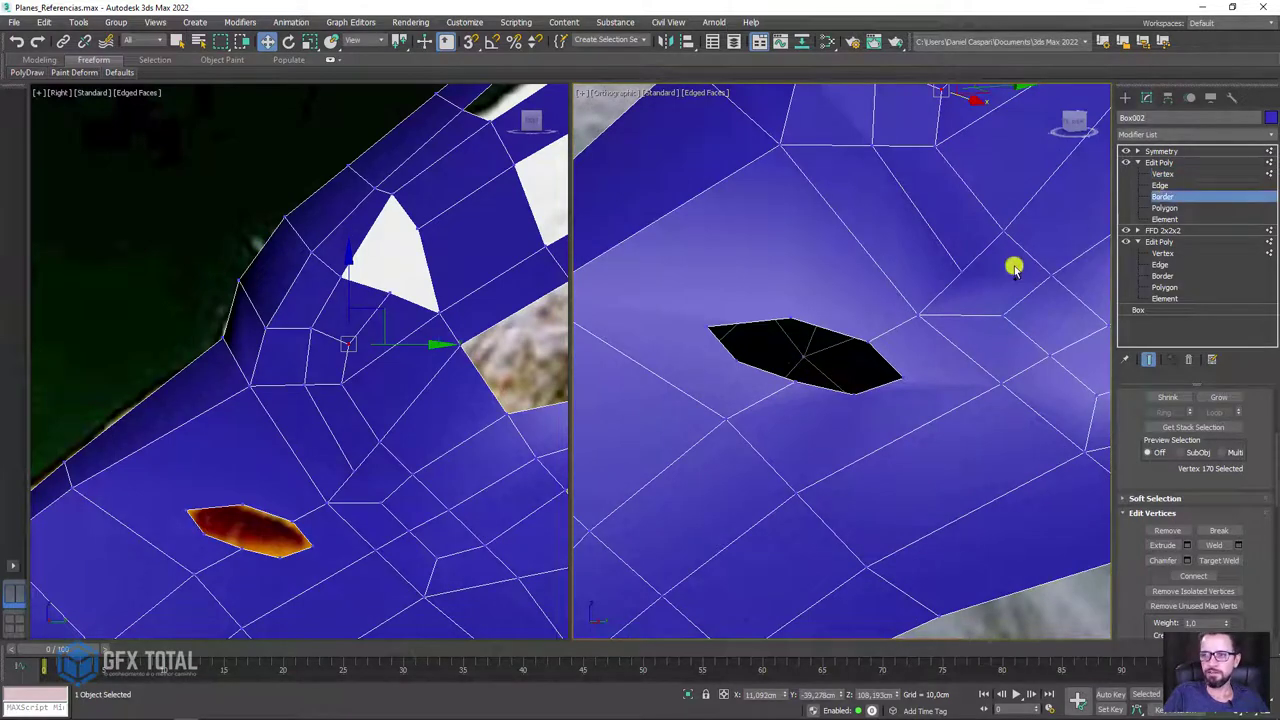
- Frame the nostril rim, scale it down and slide it sideways along X
left_click(818, 334)
key("z")
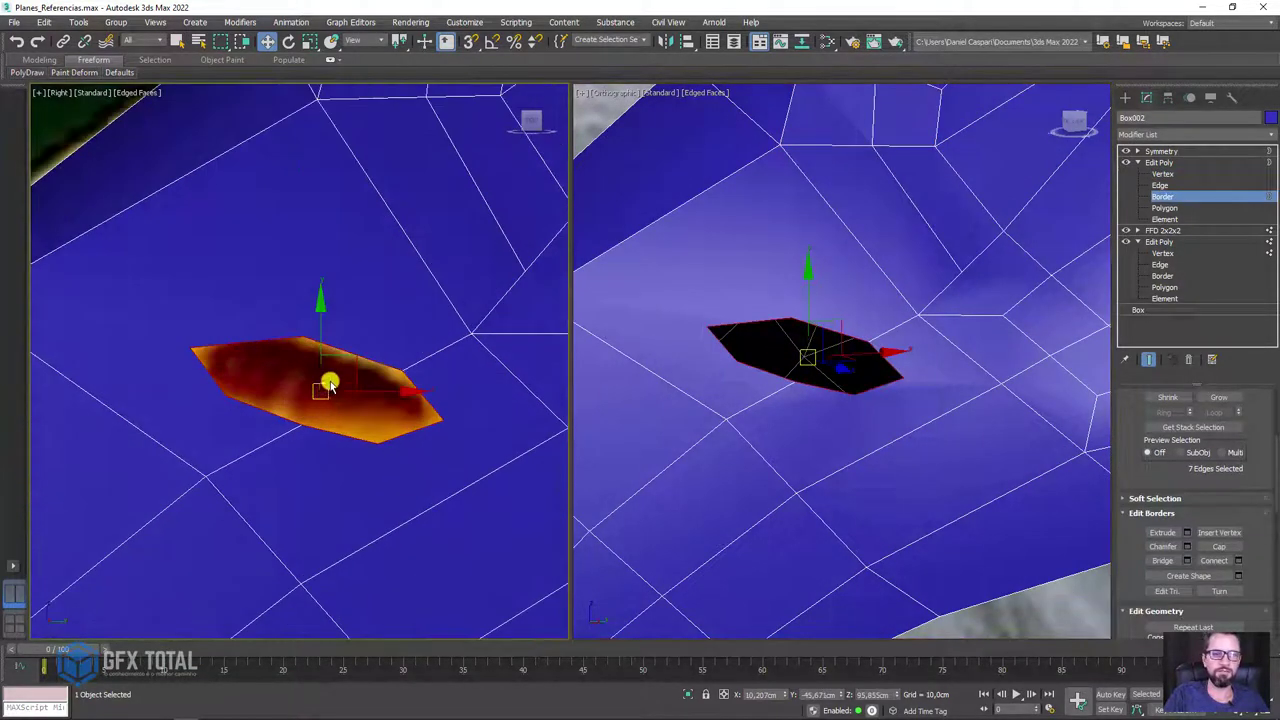
key("r")
left_click_drag(333, 388, 323, 400)
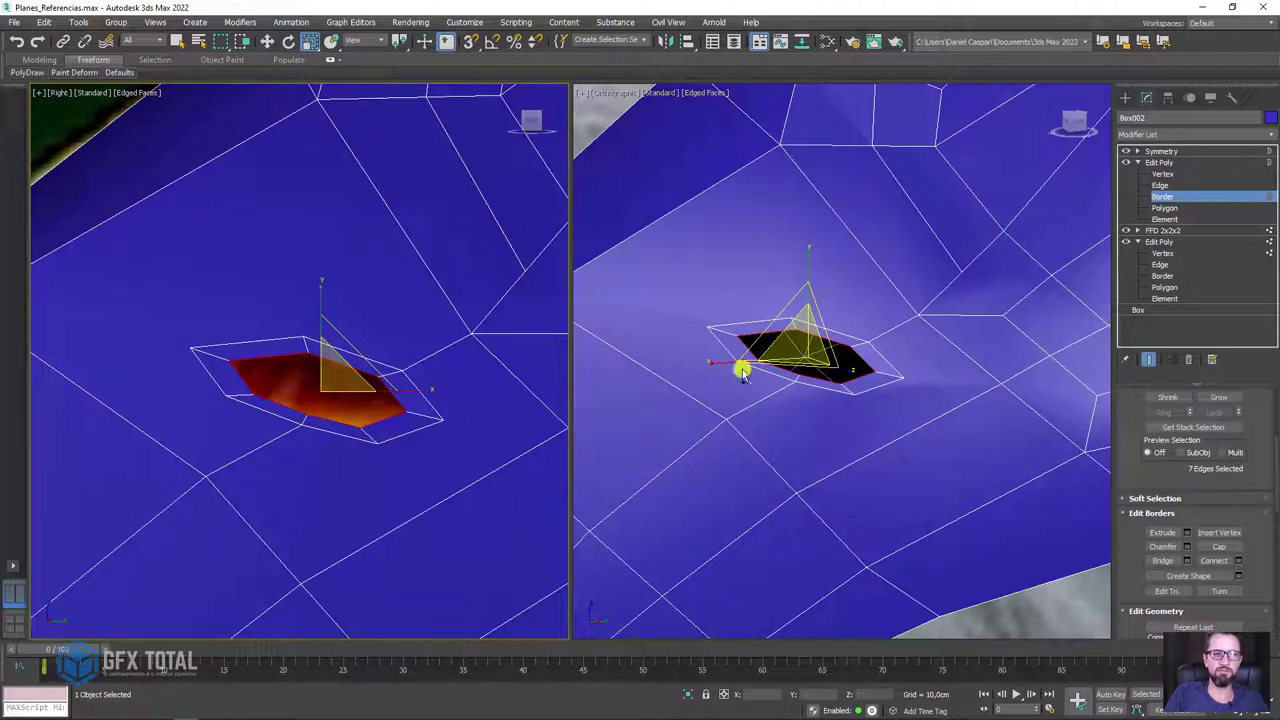
key("w")
mouse_move(743, 366)
middle_mouse_down("alt")
mouse_move(894, 380)
mouse_move(750, 372)
middle_mouse_up("alt")
left_click_drag(866, 354, 840, 354)
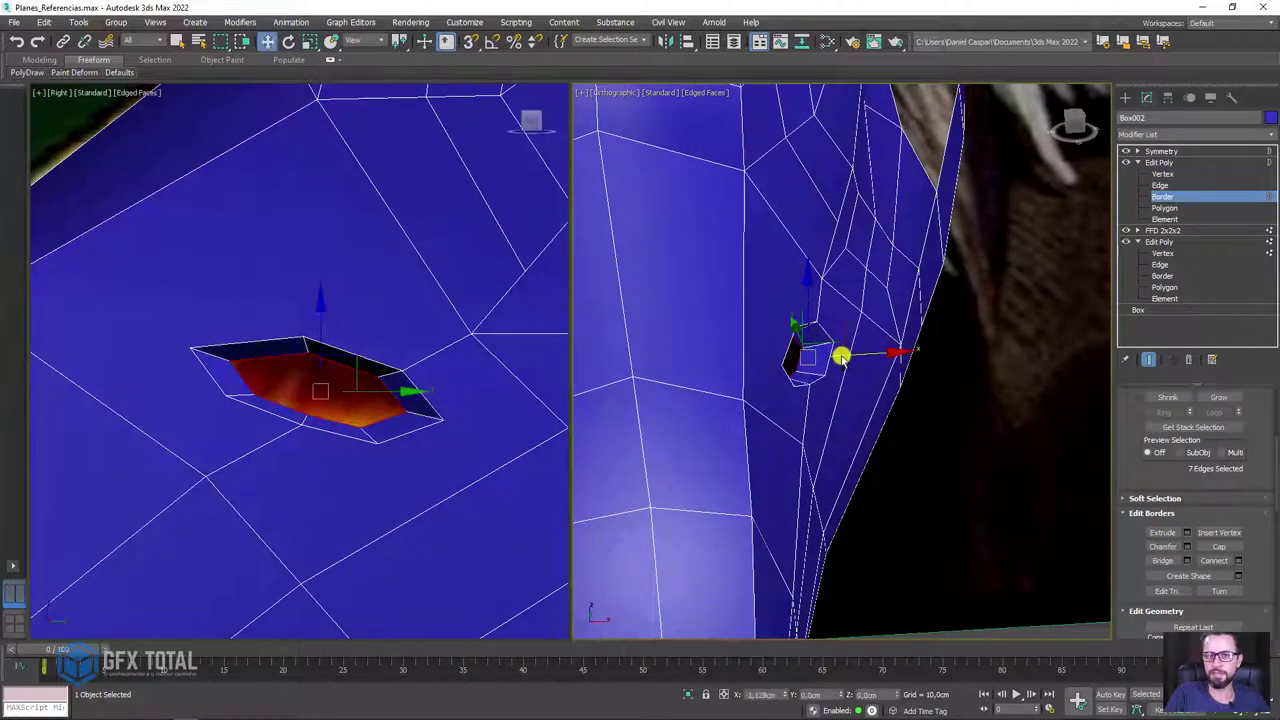
middle_click_drag(851, 374, 850, 378, "alt")
left_click_drag(851, 362, 817, 366)
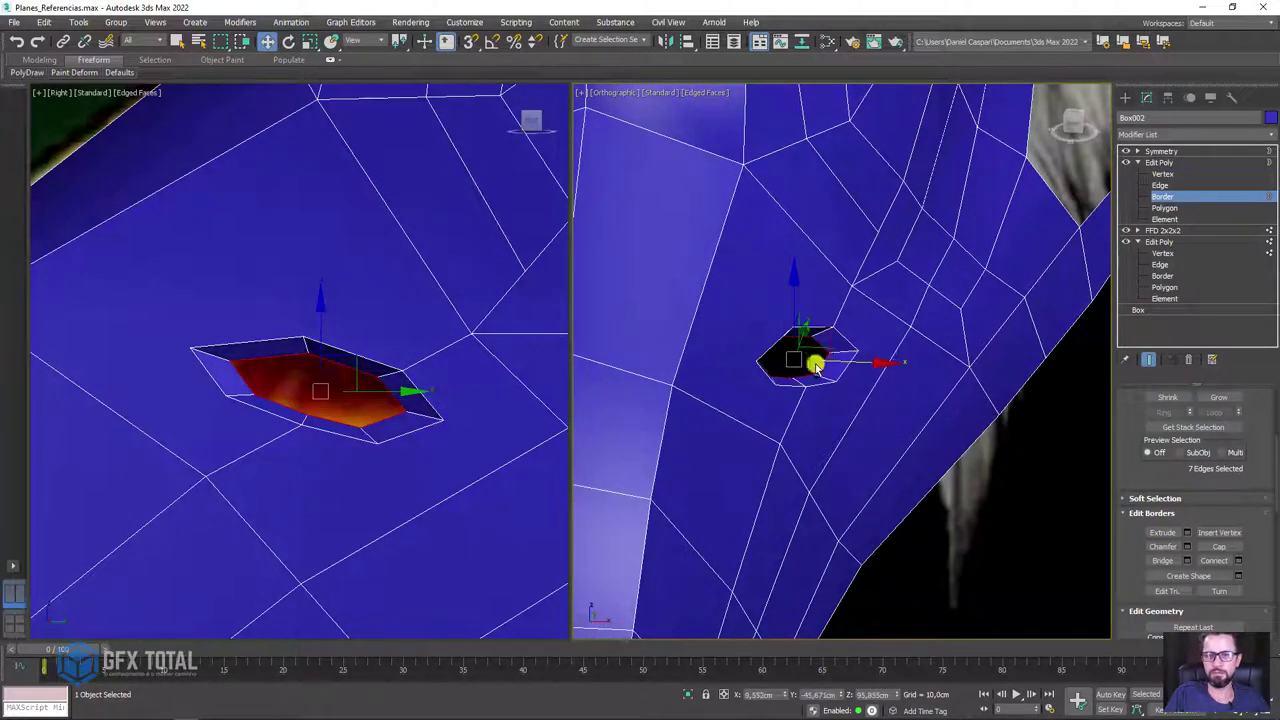
- Move the edge near the head's outline up toward the silhouette, then select a nearby vertex
left_click(1162, 175)
middle_click_drag(406, 226, 306, 277, "alt")
scroll(306, 277, "up", 2)
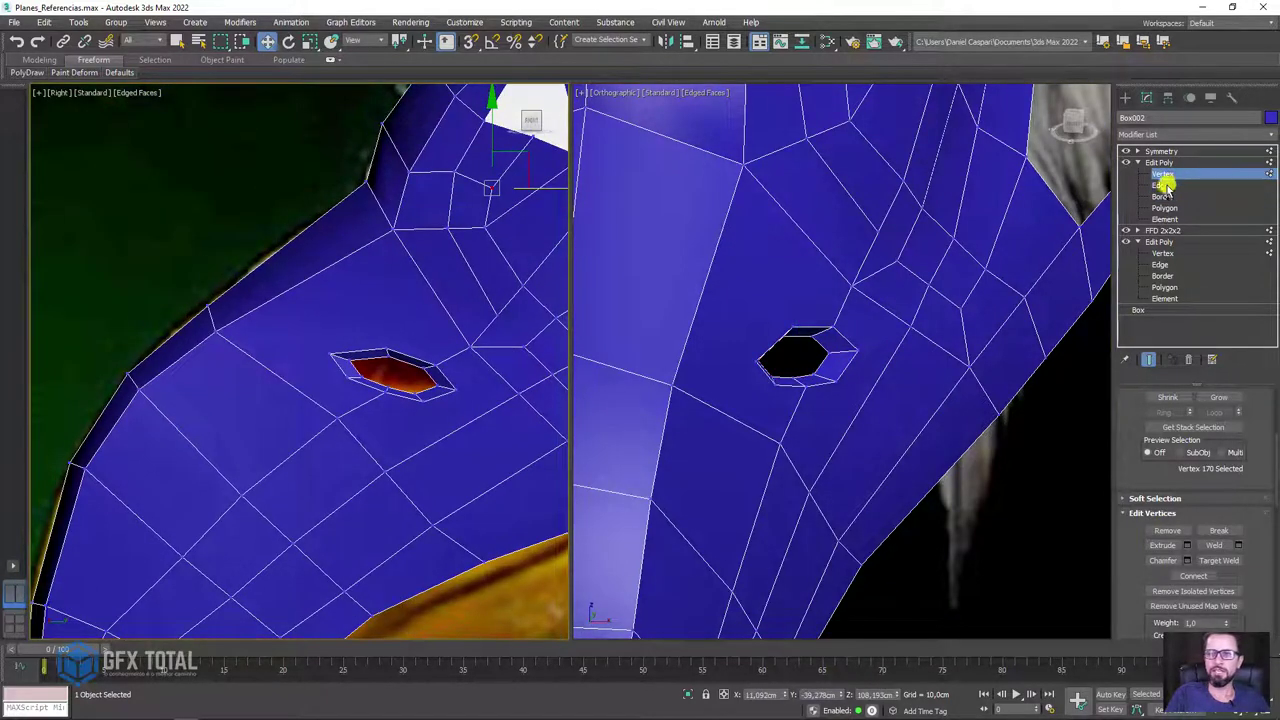
left_click(1162, 186)
left_click(311, 285)
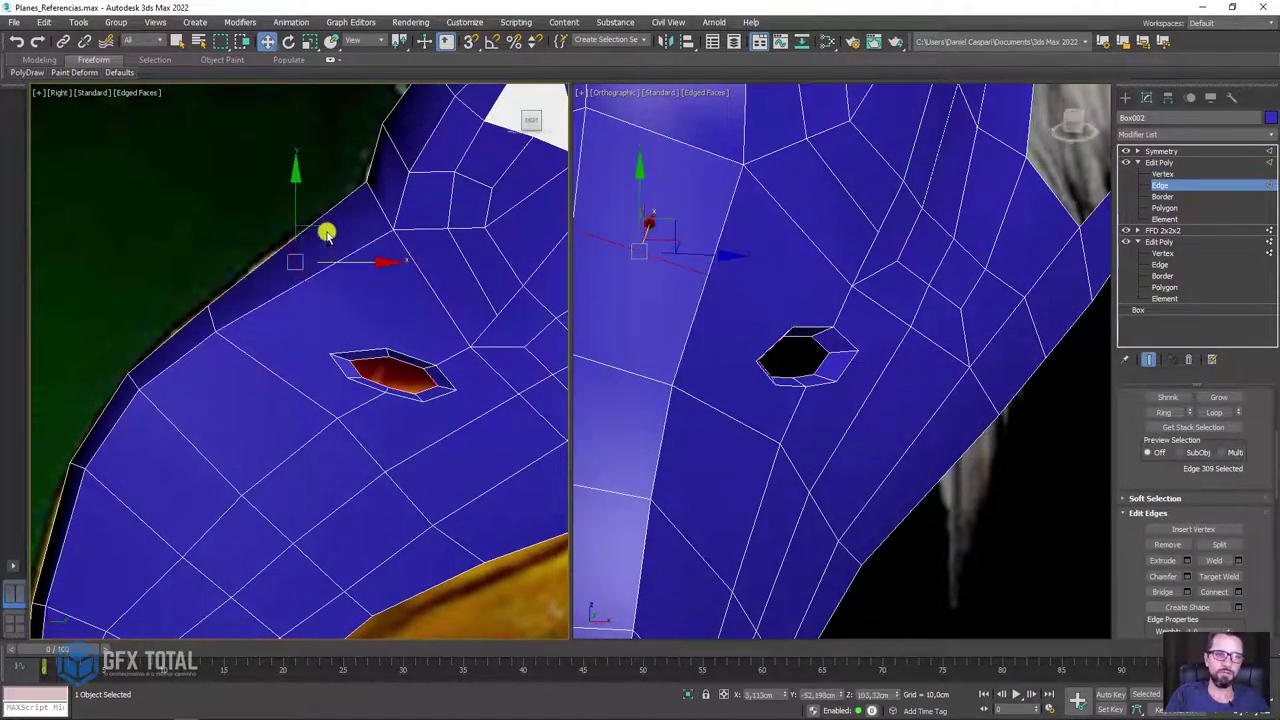
left_click_drag(328, 222, 368, 225)
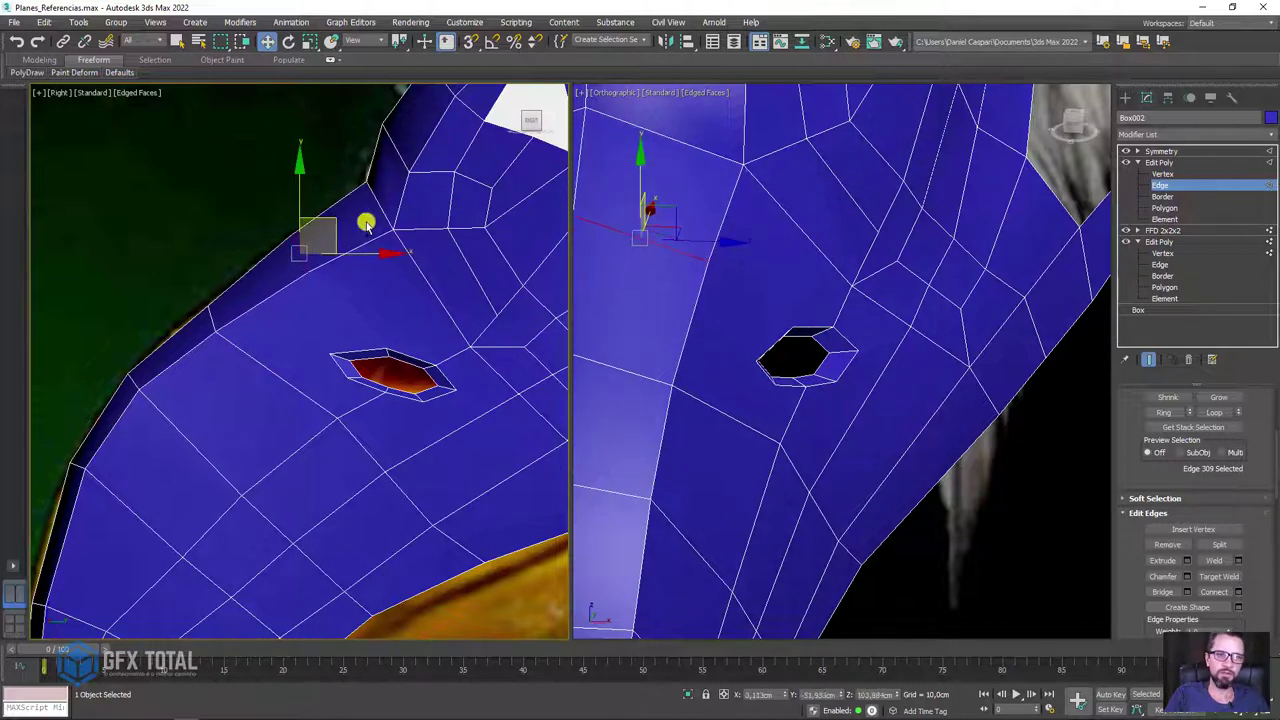
left_click(1163, 174)
left_click(310, 270)
- Select vertices and silhouette edges between the nostril and the head's outline
left_click(328, 357, "ctrl")
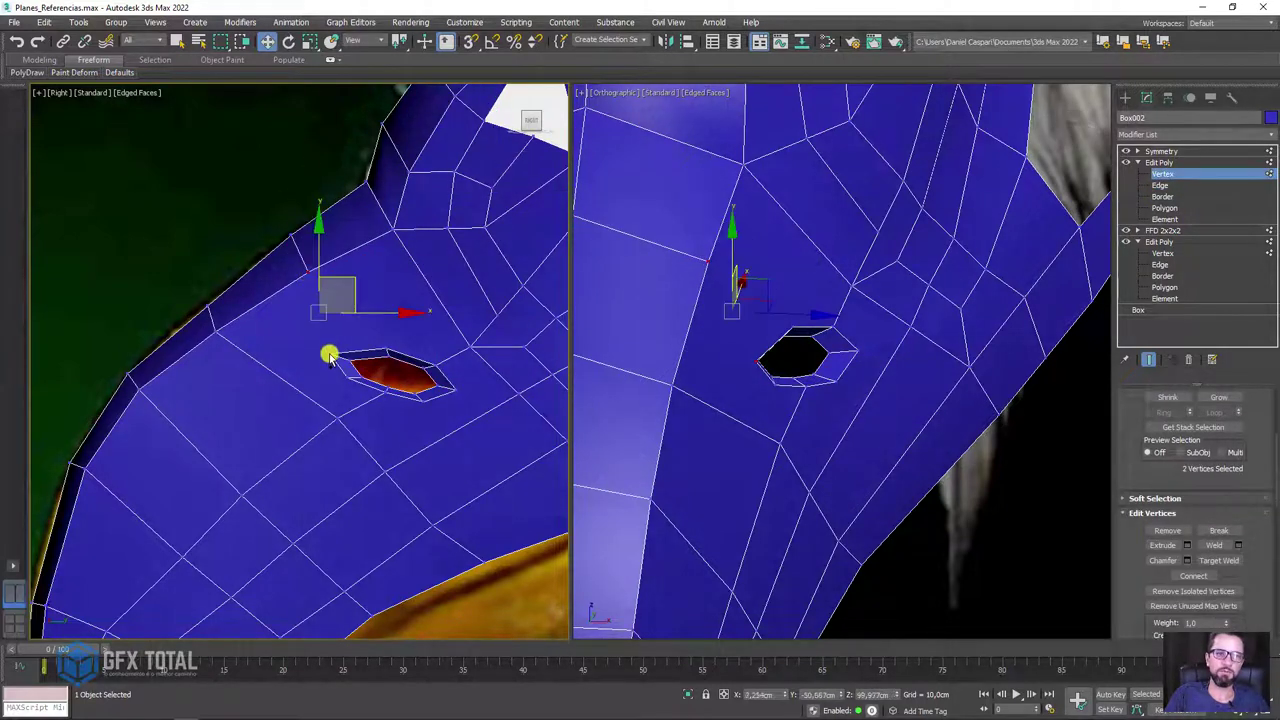
left_click_drag(266, 200, 334, 291)
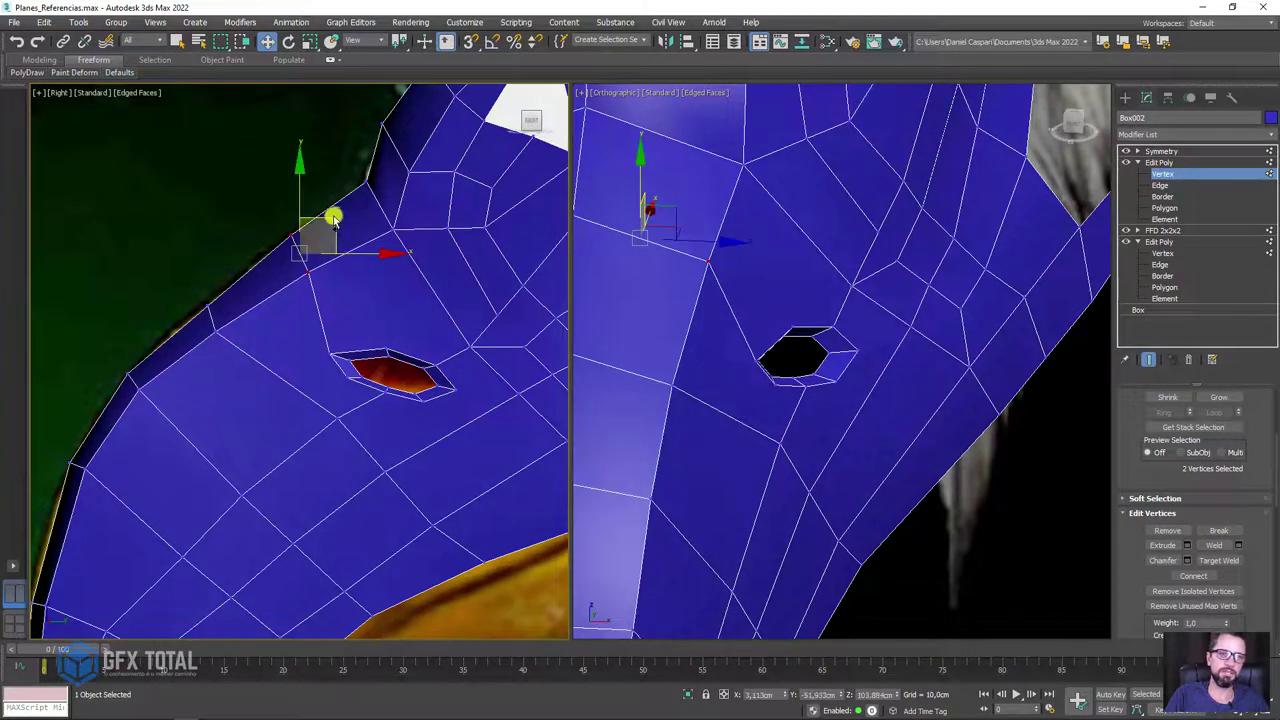
key("2")
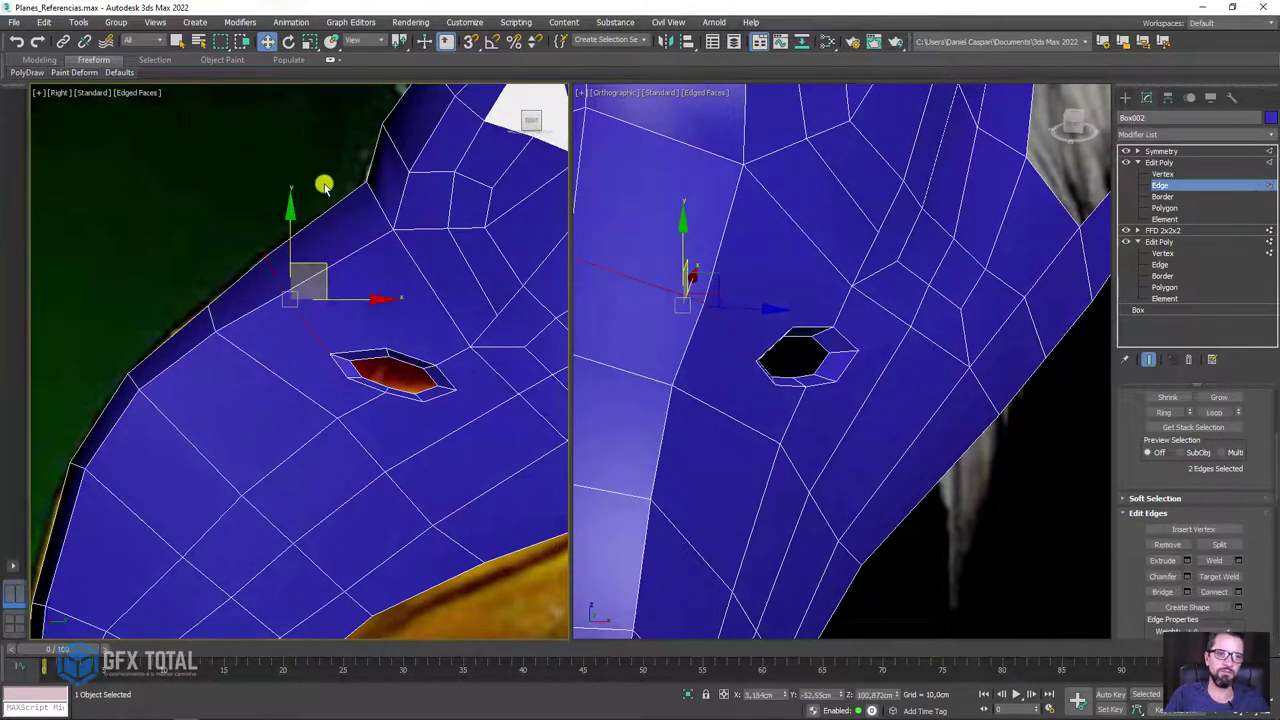
left_click(345, 276)
left_click(368, 226)
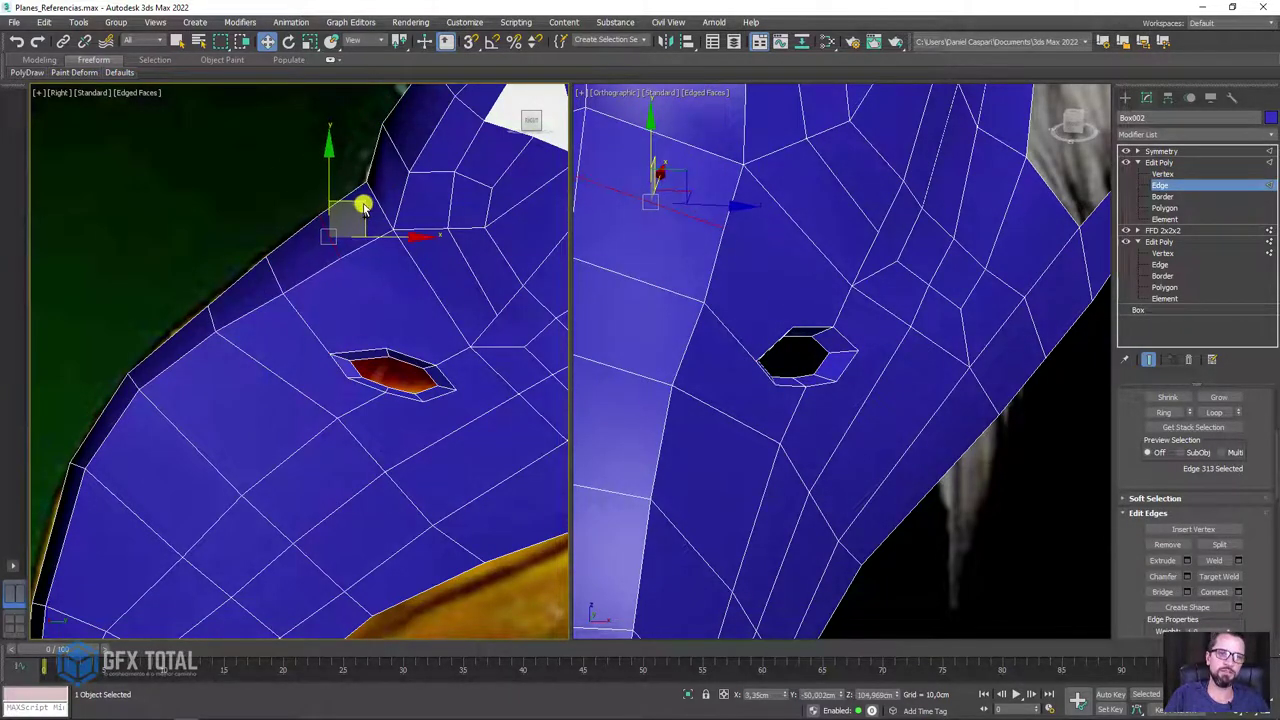
key("1")
left_click(340, 257)
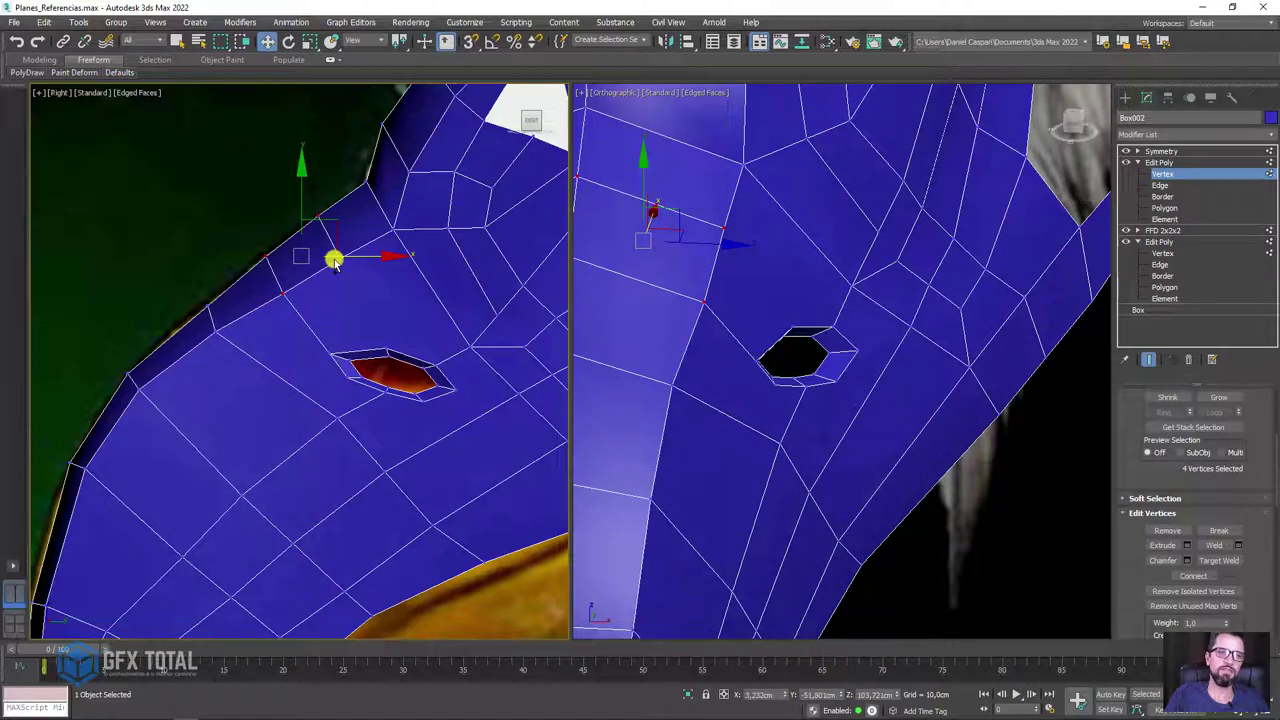
left_click(384, 348, "ctrl")
- Target Weld a series of stray vertices along the head's outline, from the nostril downward
middle_click_drag(400, 320, 343, 303)
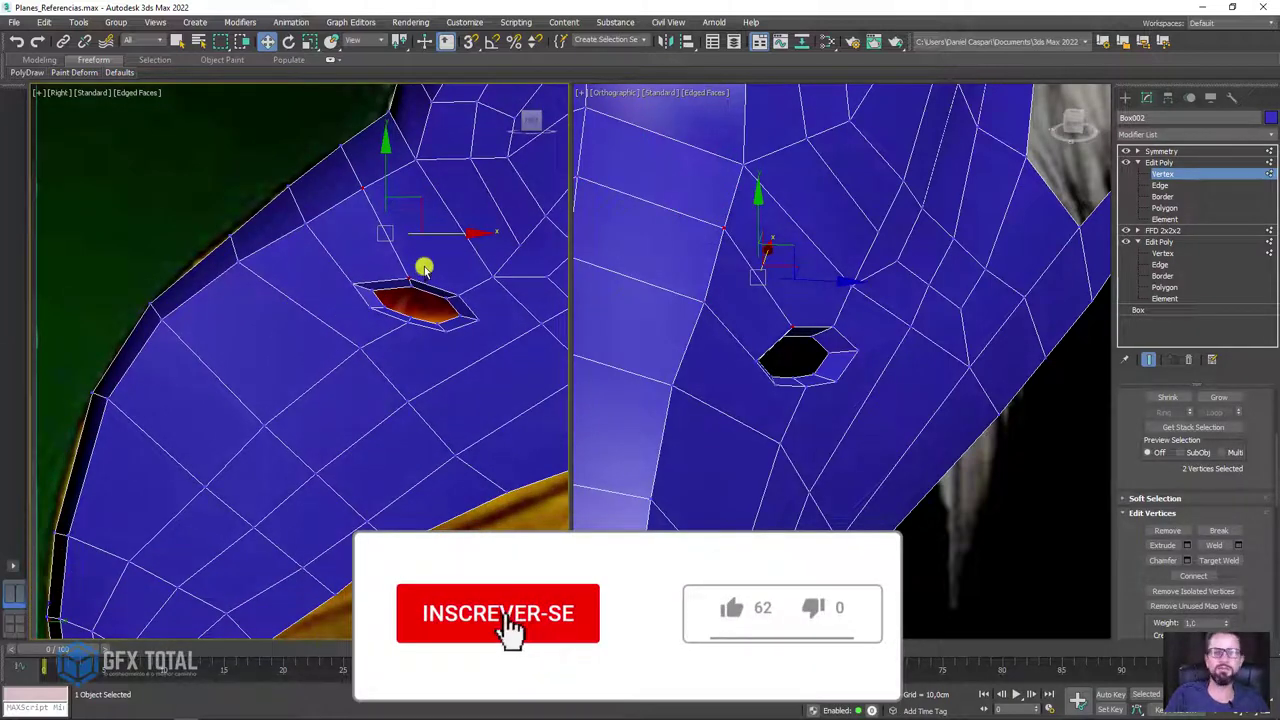
scroll(320, 380, "down", 4)
scroll(437, 266, "up", 3)
scroll(403, 289, "up", 1)
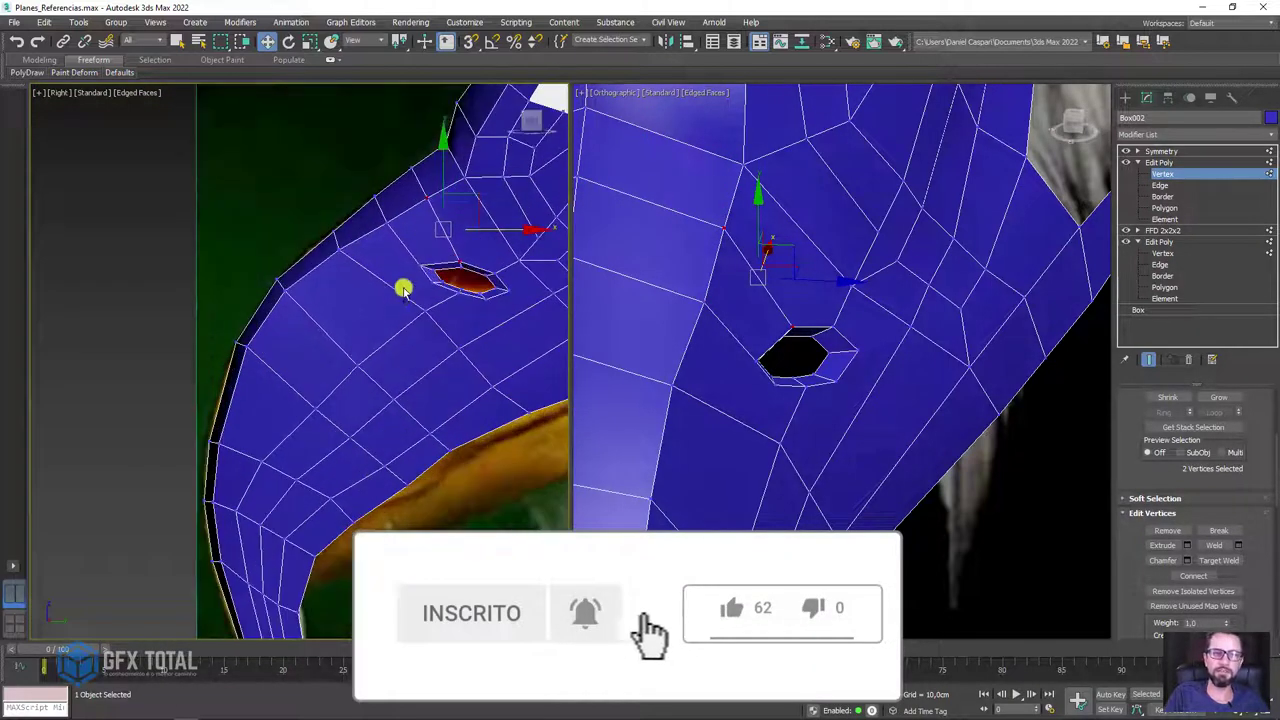
scroll(403, 289, "up", 1)
middle_click_drag(391, 309, 420, 243)
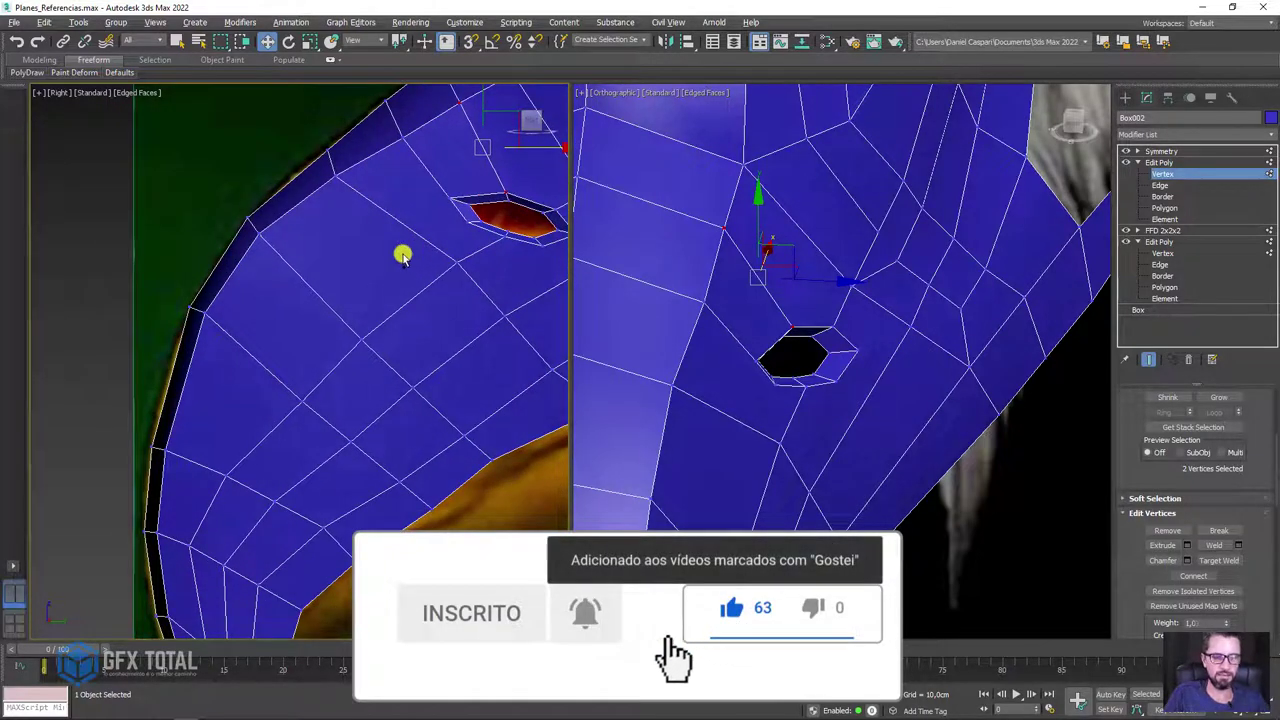
left_click(449, 198)
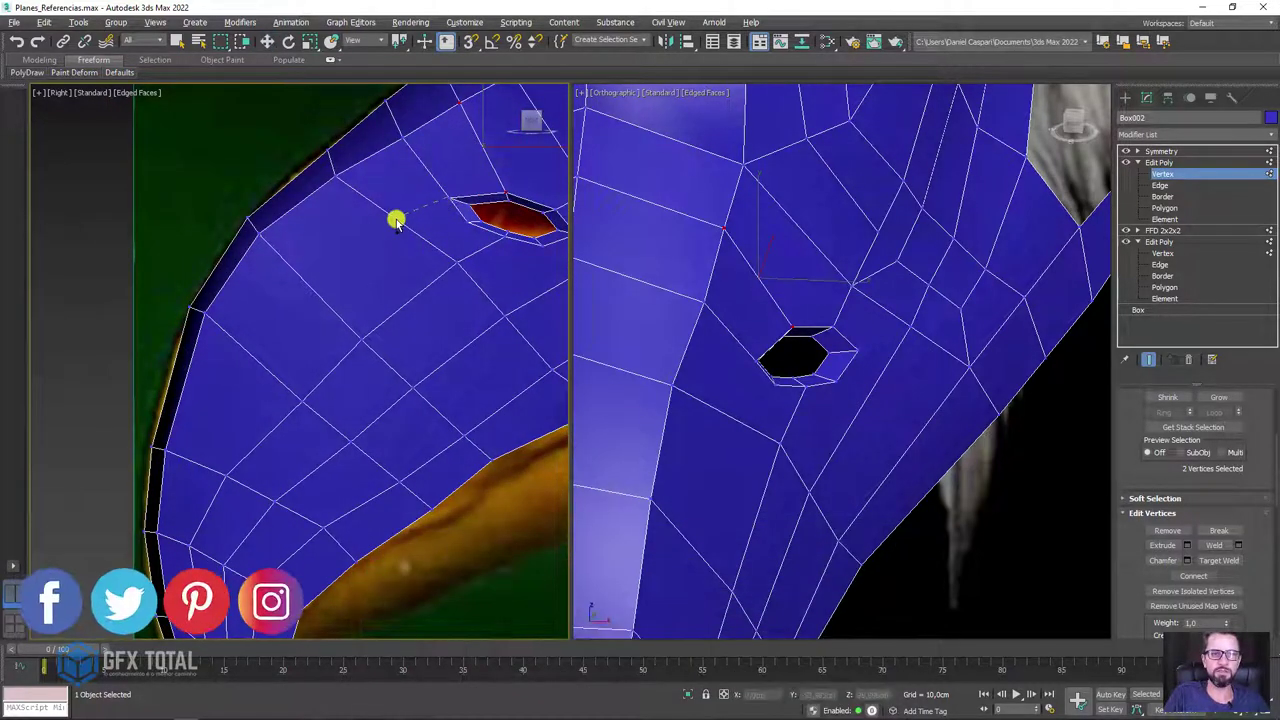
left_click(302, 279)
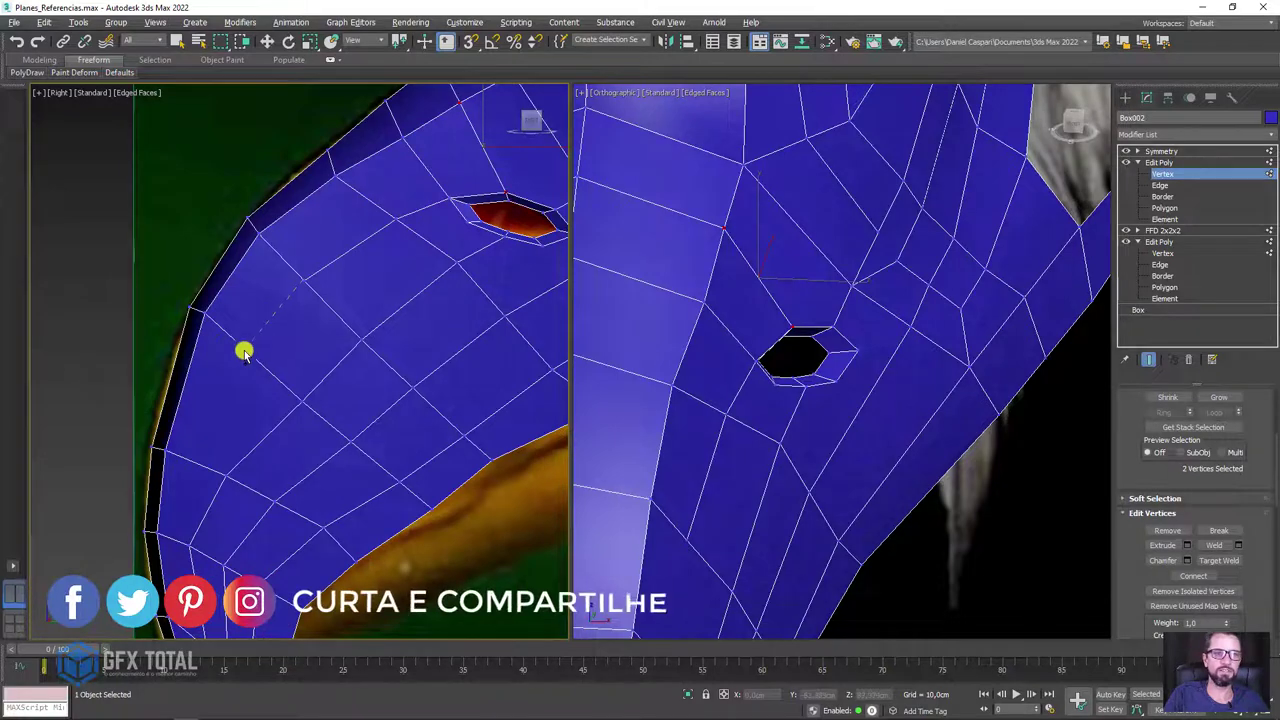
left_click(244, 352)
left_click(191, 464)
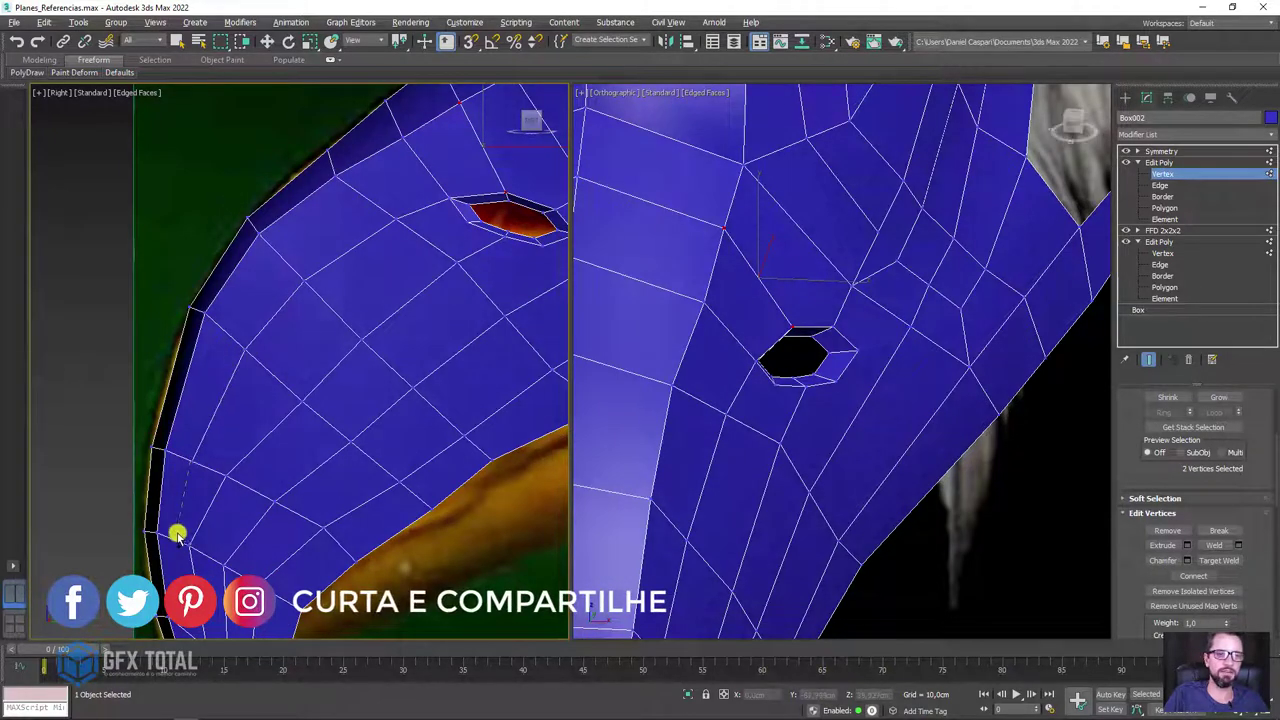
middle_click_drag(171, 543, 220, 349)
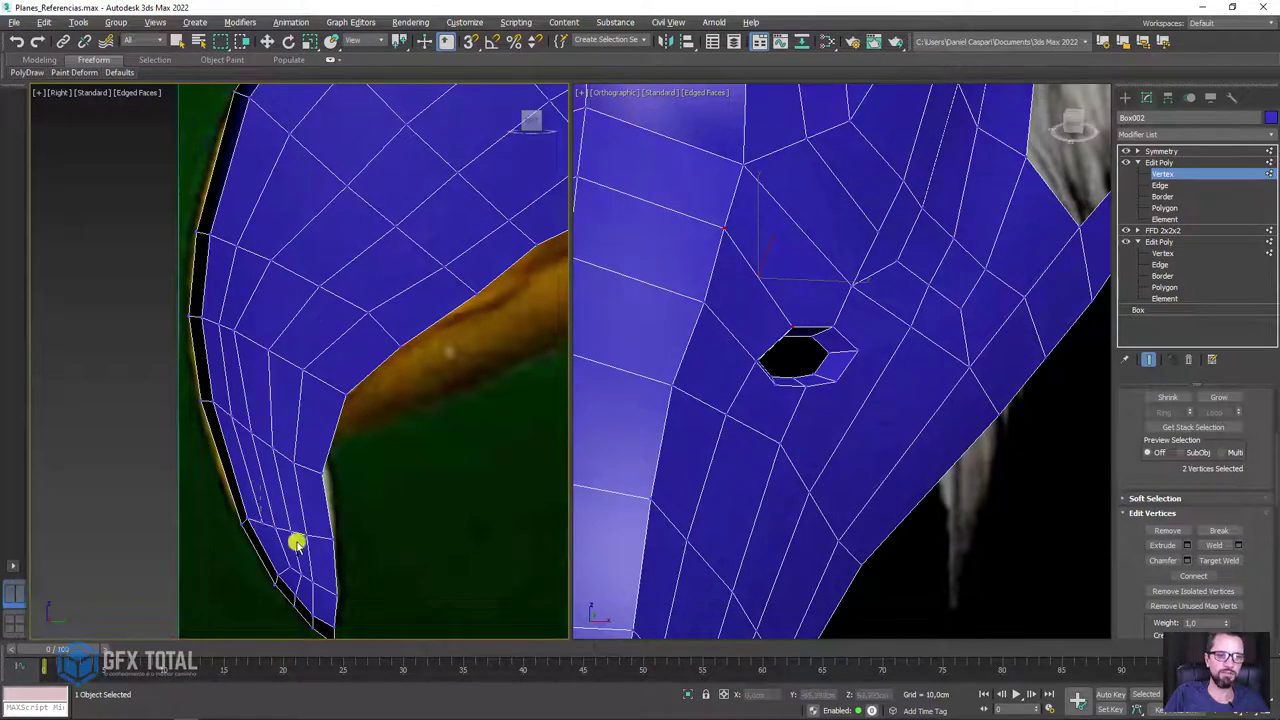
- Weld the stray vertex at the outline's lower tip and one more above it, then orbit out
scroll(296, 543, "up", 2)
scroll(286, 566, "up", 2)
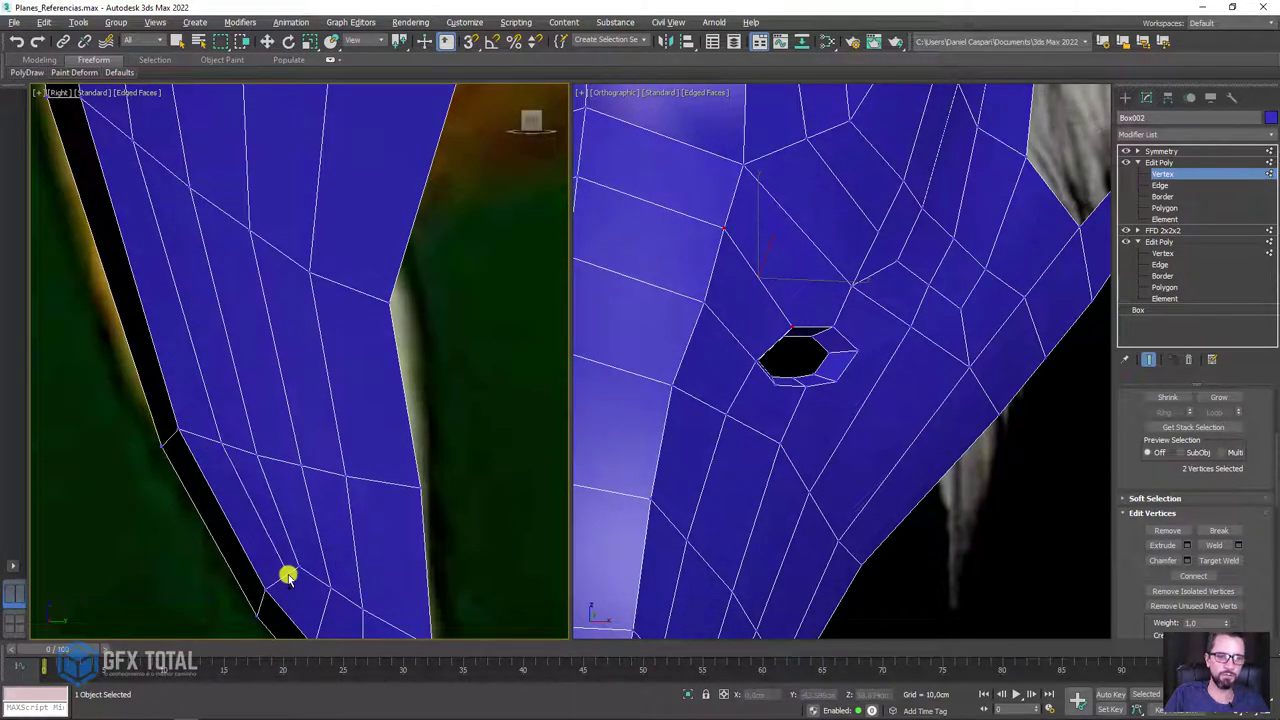
left_click(287, 578)
middle_click_drag(320, 600, 294, 394)
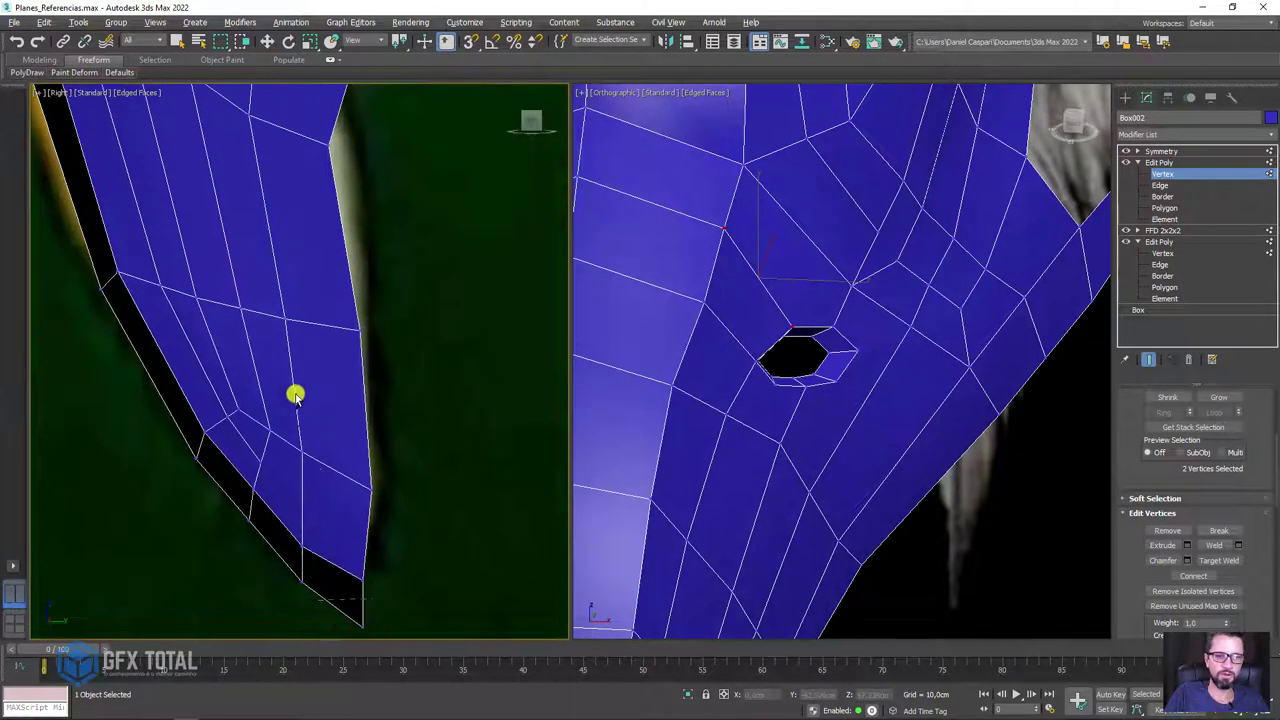
left_click(284, 432)
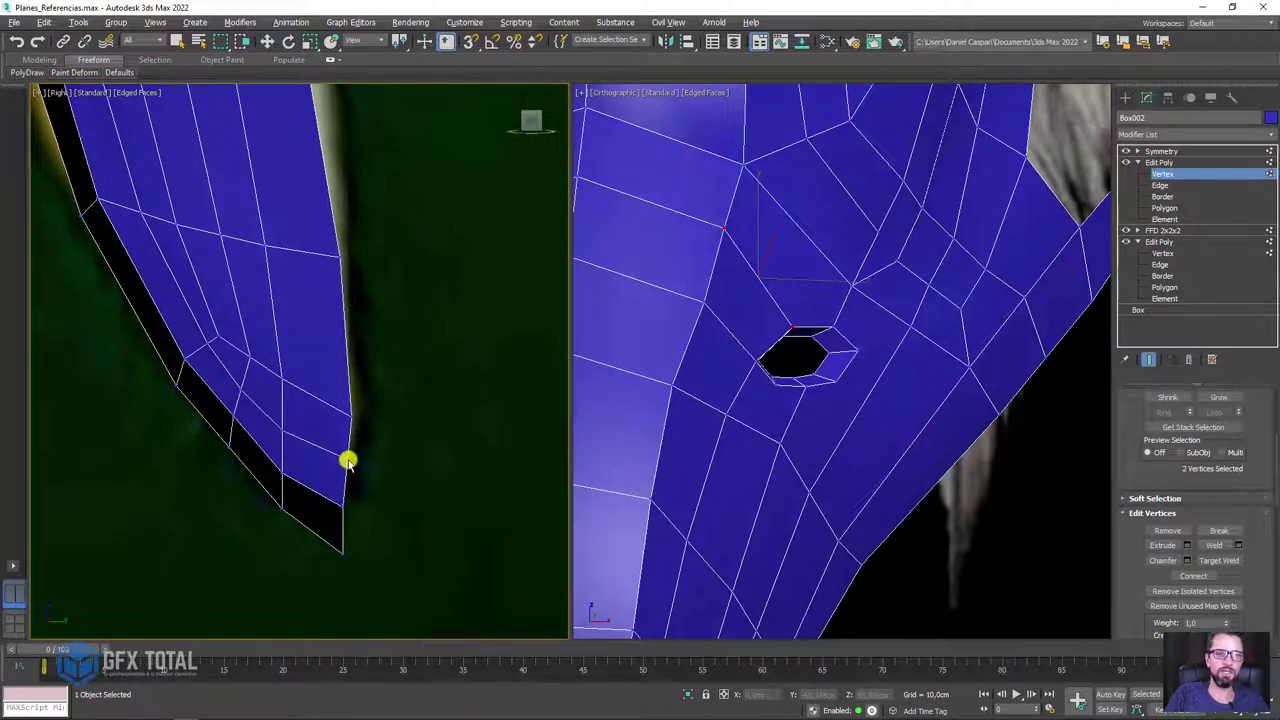
key("w")
scroll(343, 349, "down", 3)
mouse_move(669, 283)
middle_mouse_down("alt")
mouse_move(771, 317)
mouse_move(692, 341)
mouse_move(757, 291)
mouse_move(746, 251)
middle_mouse_up("alt")
scroll(783, 403, "up", 4)
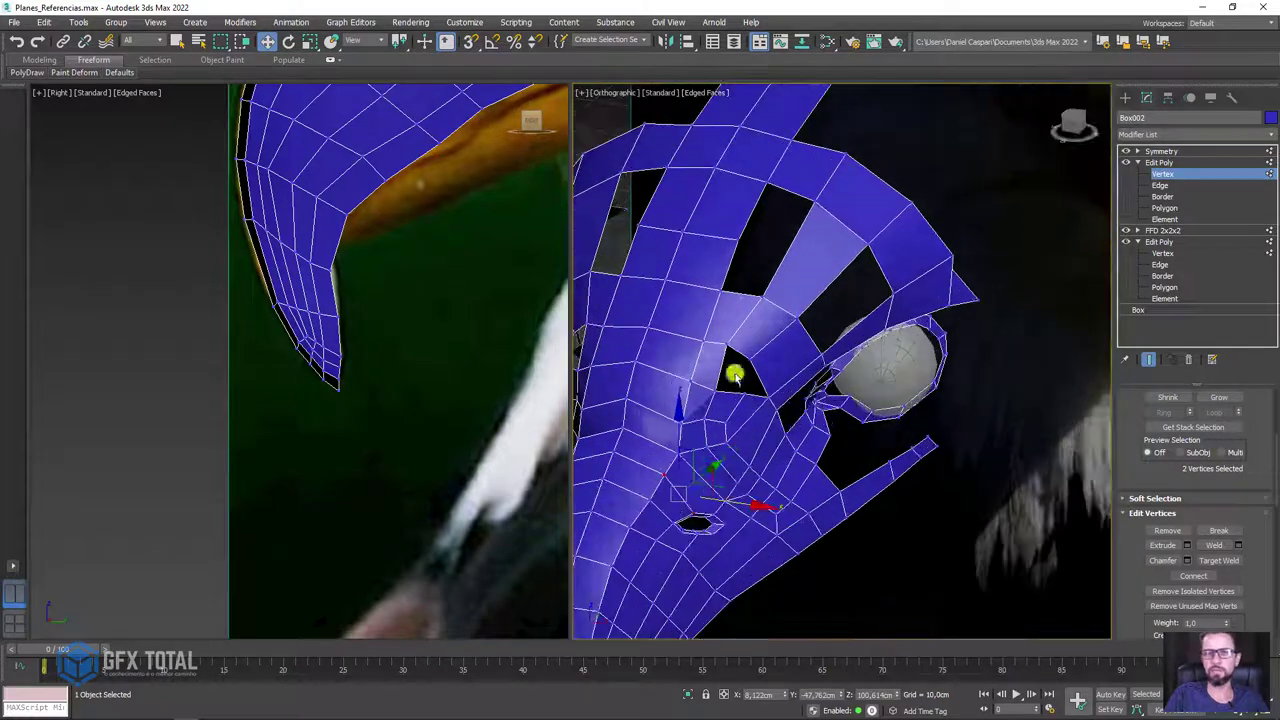
- Fill the small gap near the beak with a new polygon between two opposite edges
mouse_move(734, 374)
middle_mouse_down("alt")
mouse_move(800, 360)
mouse_move(808, 400)
mouse_move(814, 360)
mouse_move(840, 402)
mouse_move(868, 416)
middle_mouse_up("alt")
scroll(774, 371, "up", 3)
left_click(777, 376)
left_click(1160, 187)
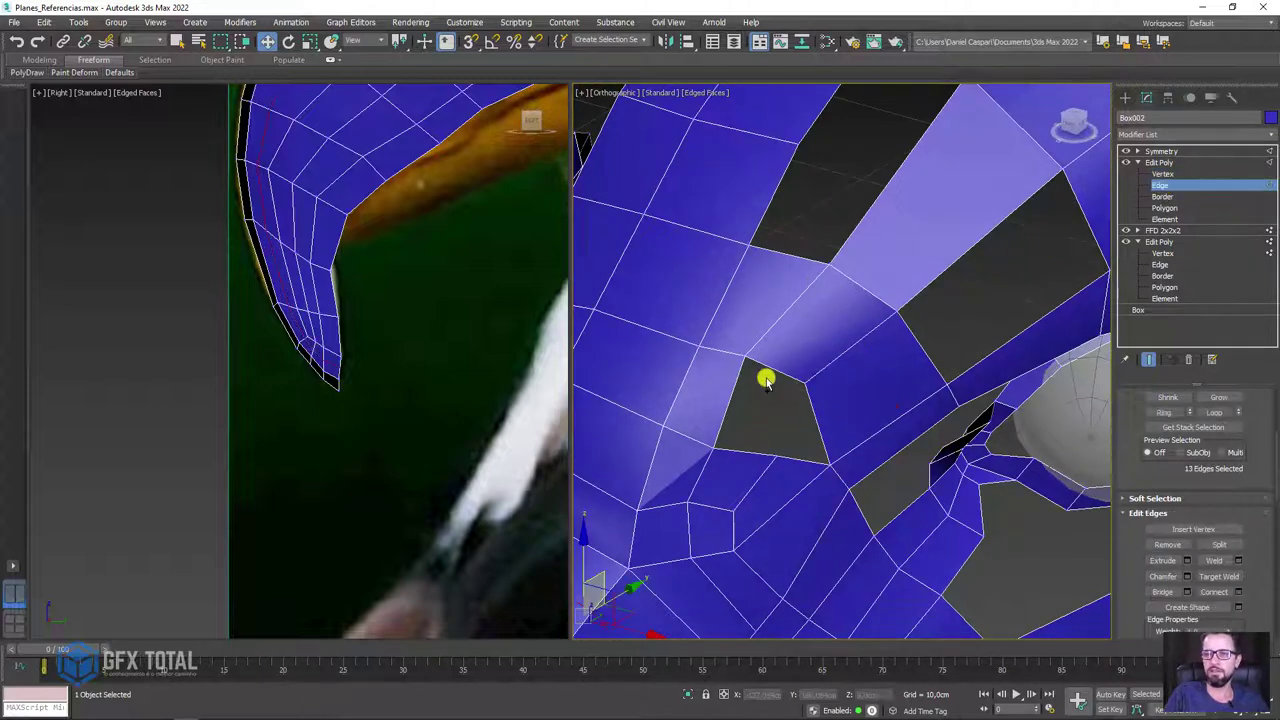
left_click(777, 370)
left_click(744, 455, "ctrl")
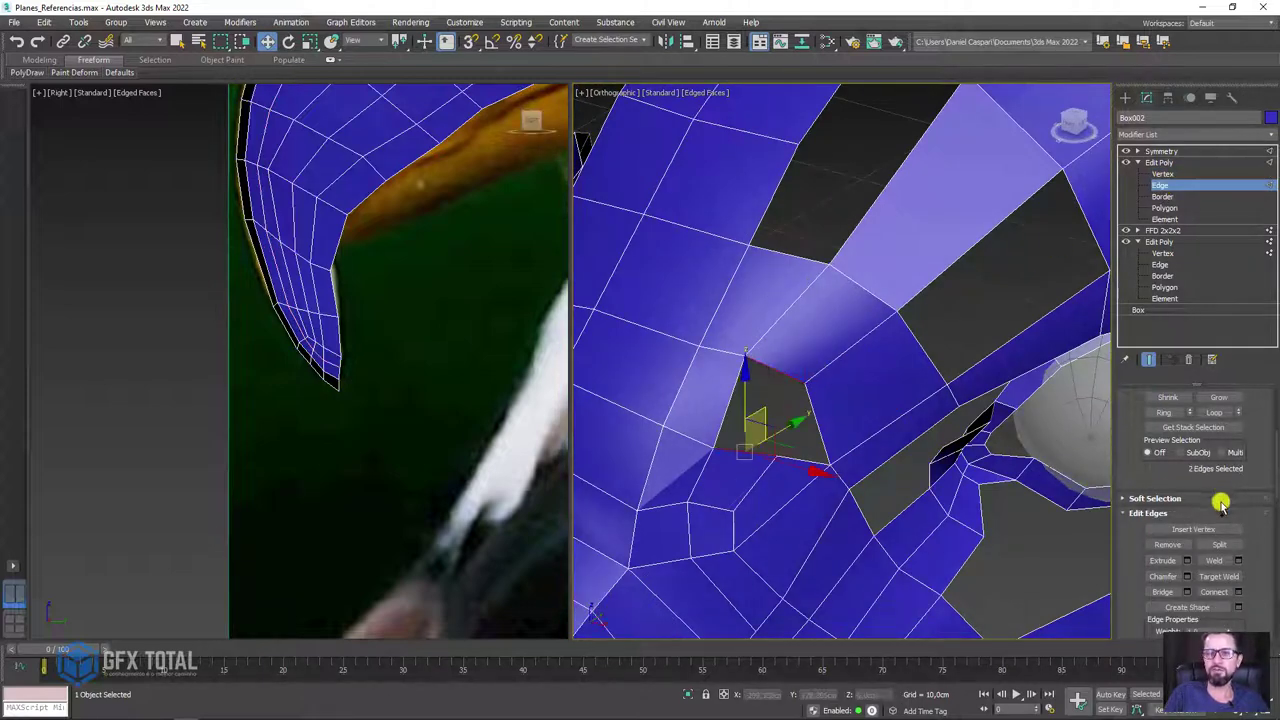
left_click(1165, 592)
middle_click_drag(871, 471, 818, 425, "alt")
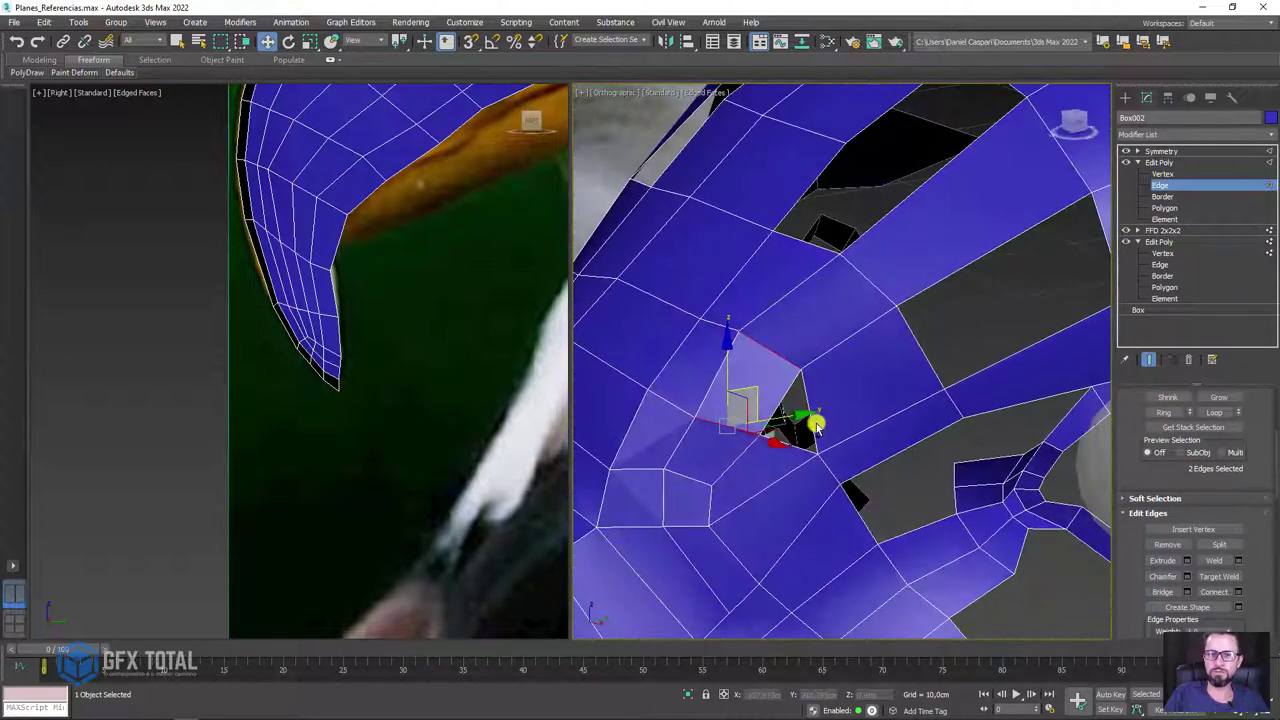
- Select two corner vertices of the open hole beside the eye sphere
left_click(817, 425)
left_click(921, 353)
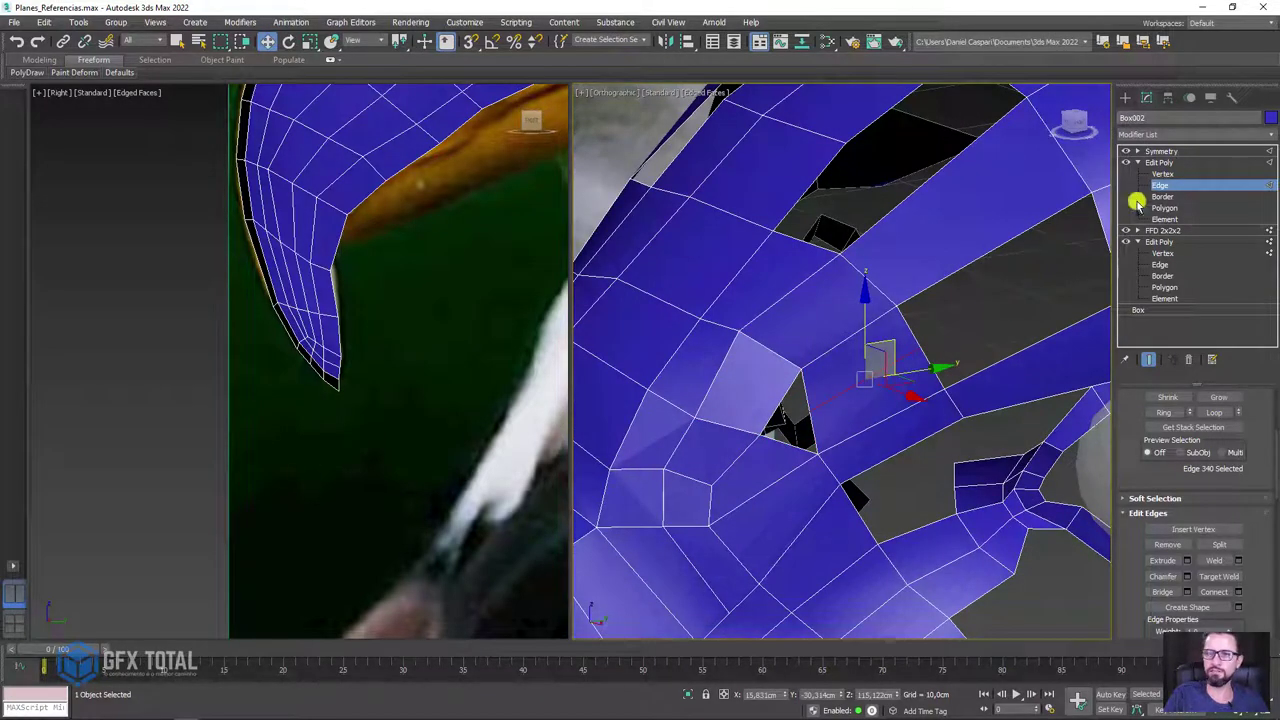
key("1")
left_click(820, 400)
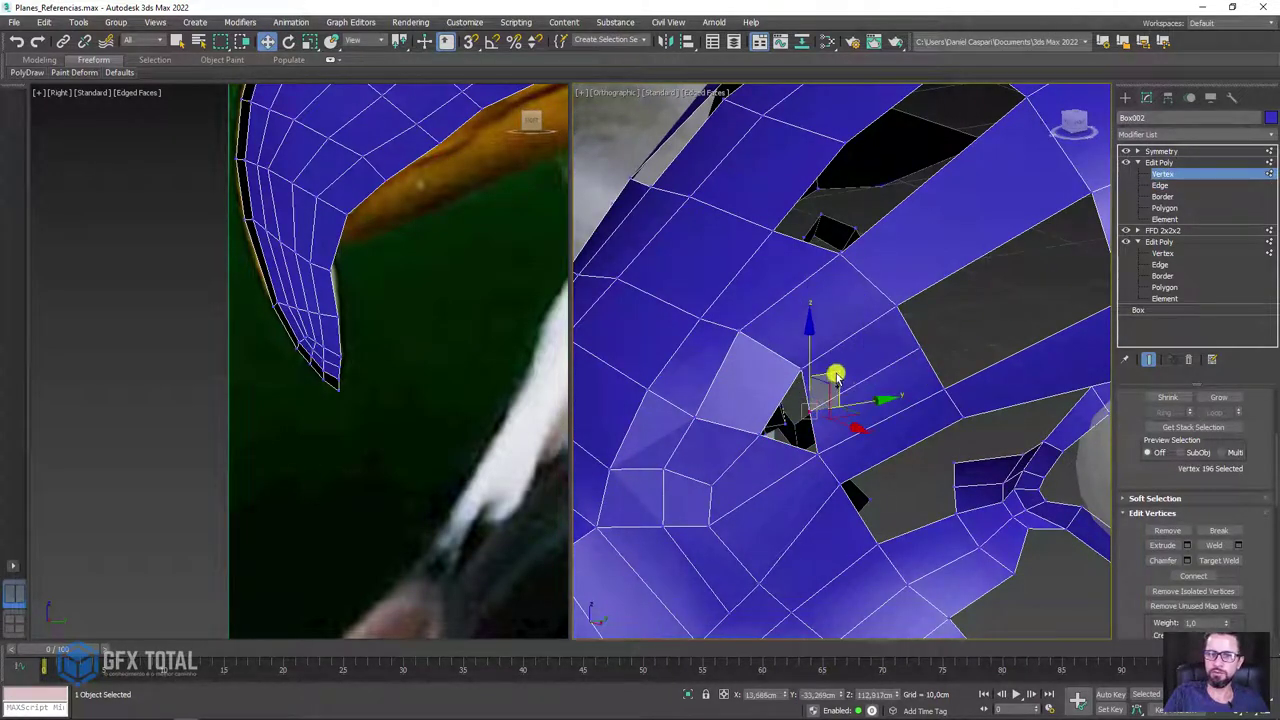
mouse_move(874, 394)
middle_mouse_down("alt")
mouse_move(877, 411)
mouse_move(817, 380)
middle_mouse_up("alt")
left_click(877, 391, "ctrl")
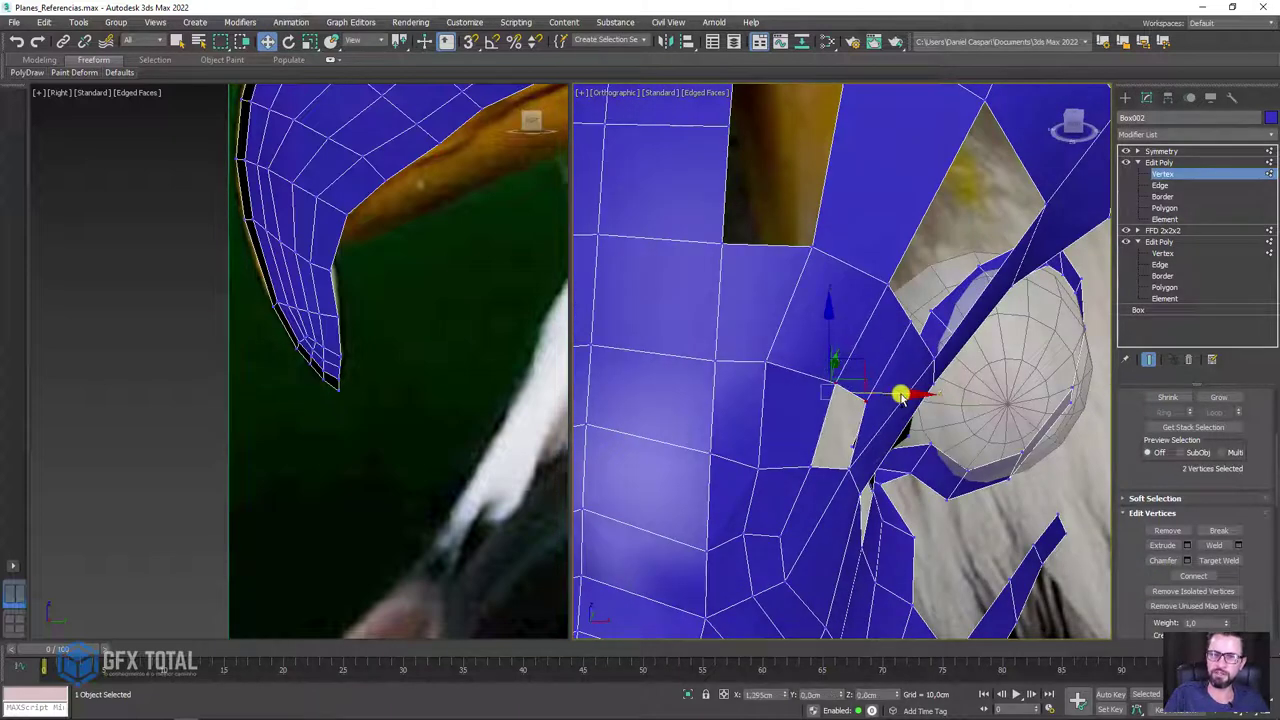
- Cap the small hole beside the eye with a new polygon
left_click(1160, 197)
left_click(848, 400)
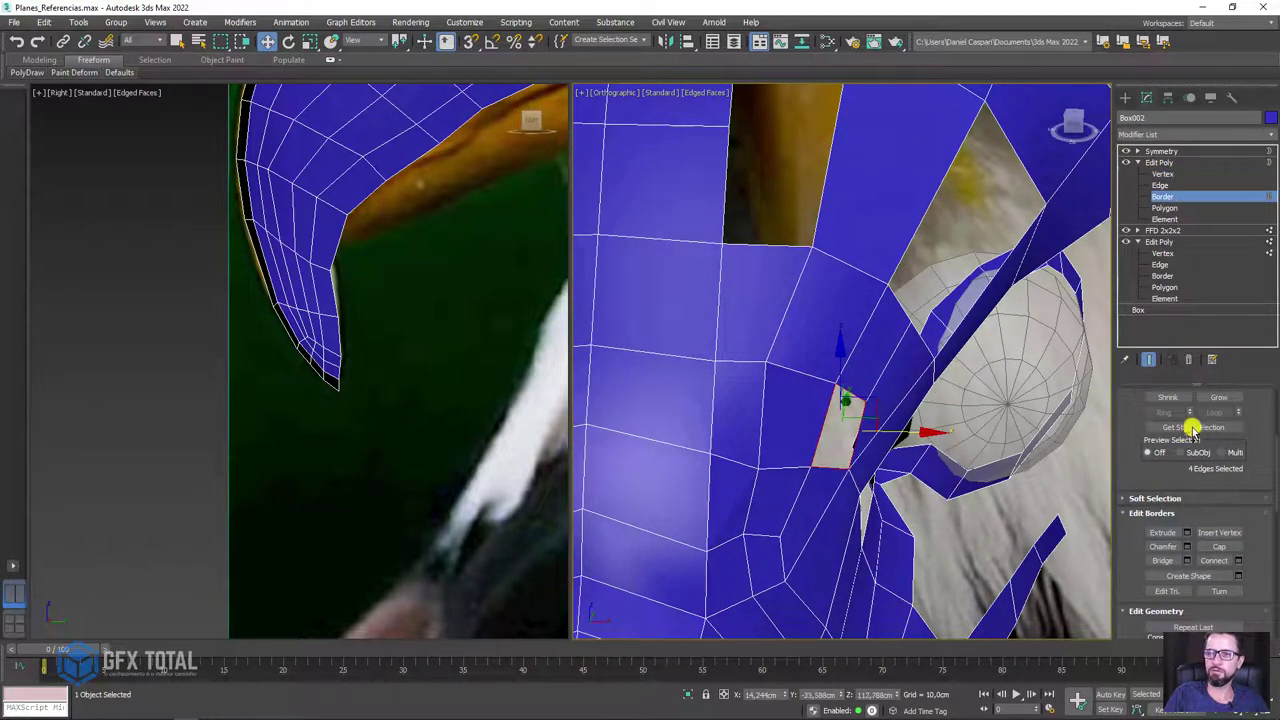
scroll(1235, 400, "down", 1)
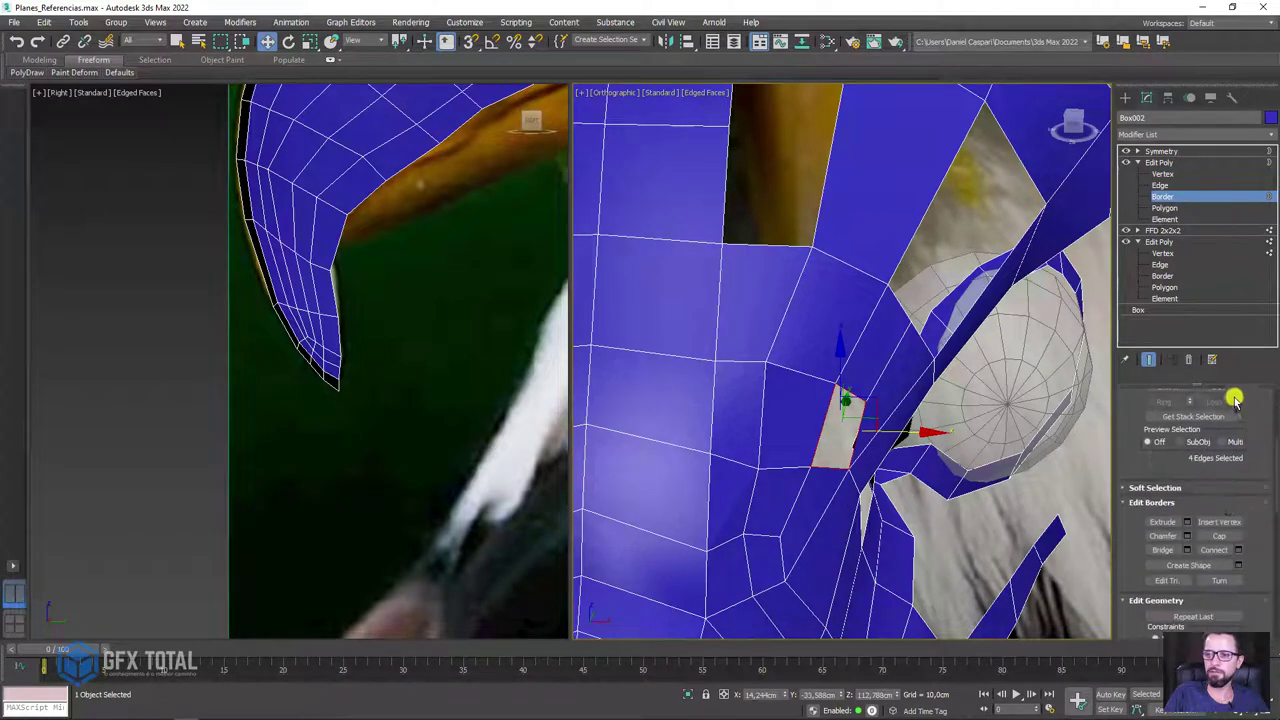
left_click(1219, 536)
middle_click_drag(866, 471, 928, 394, "alt")
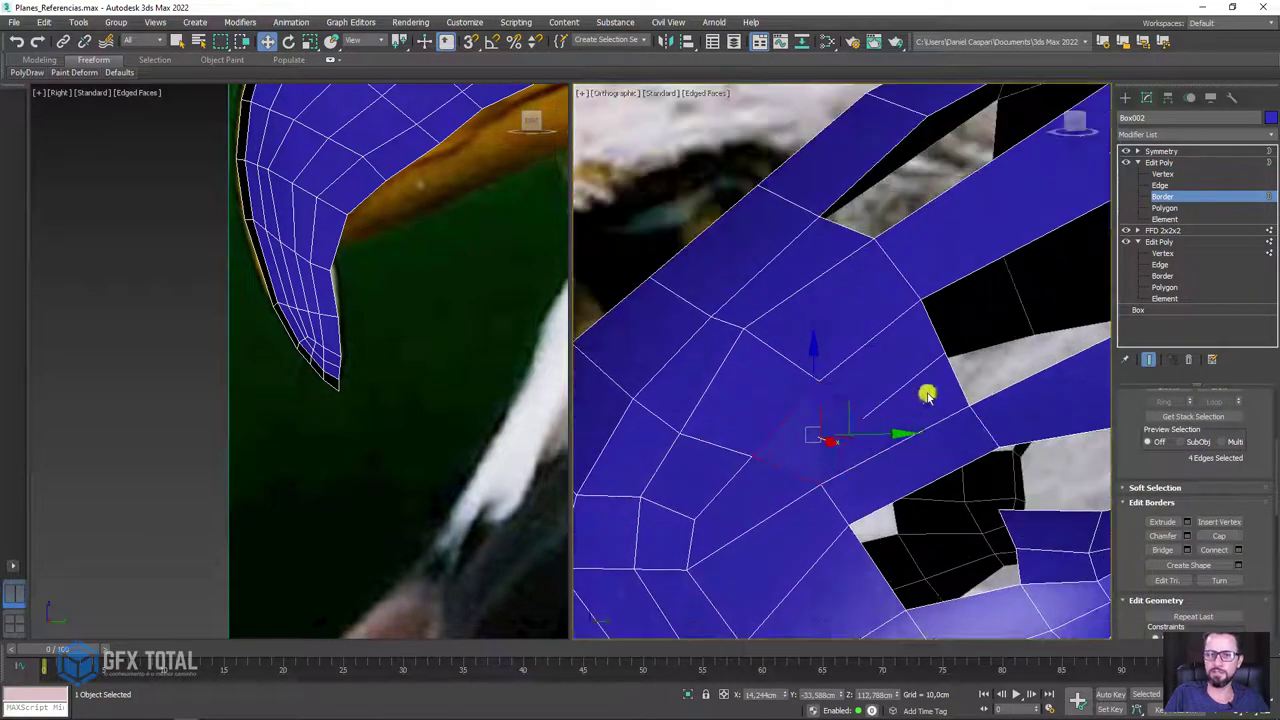
- Nudge the vertices around the capped patch right, left and down-right to relax the faces
left_click(1162, 174)
scroll(434, 186, "down", 3)
scroll(371, 374, "up", 3)
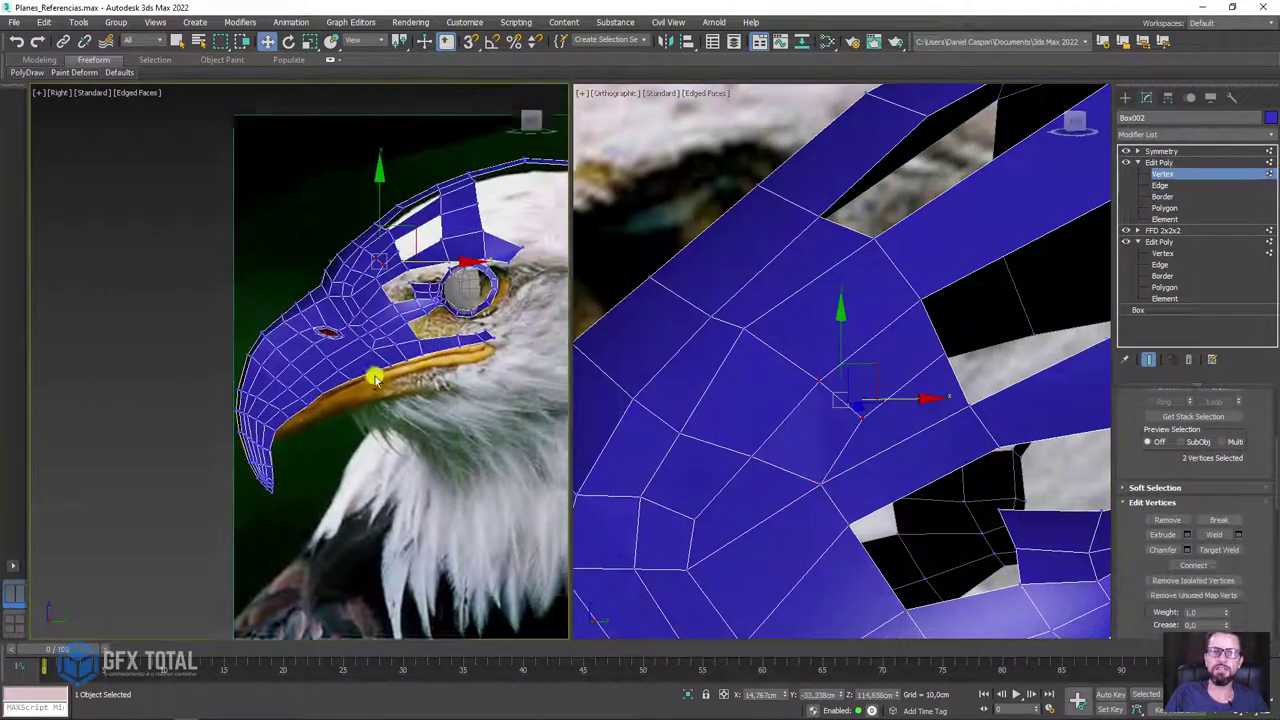
scroll(340, 287, "up", 4)
scroll(287, 288, "up", 4)
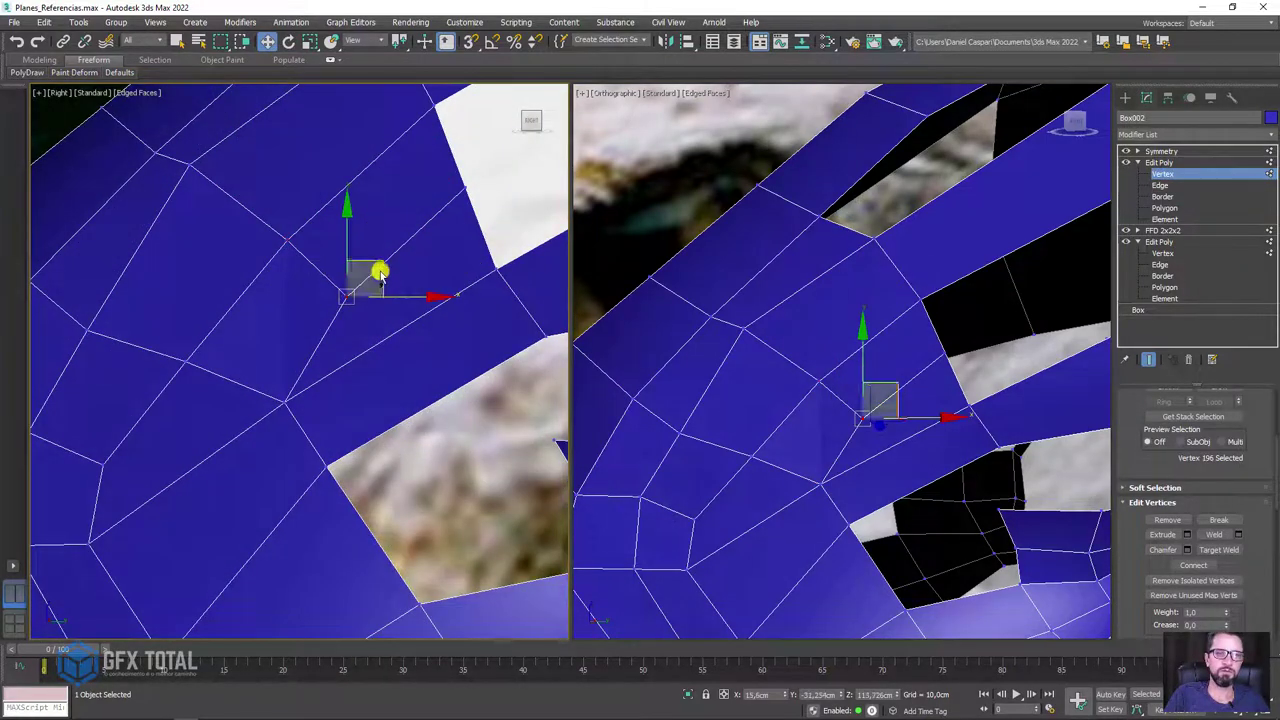
left_click(372, 267)
left_click(340, 297)
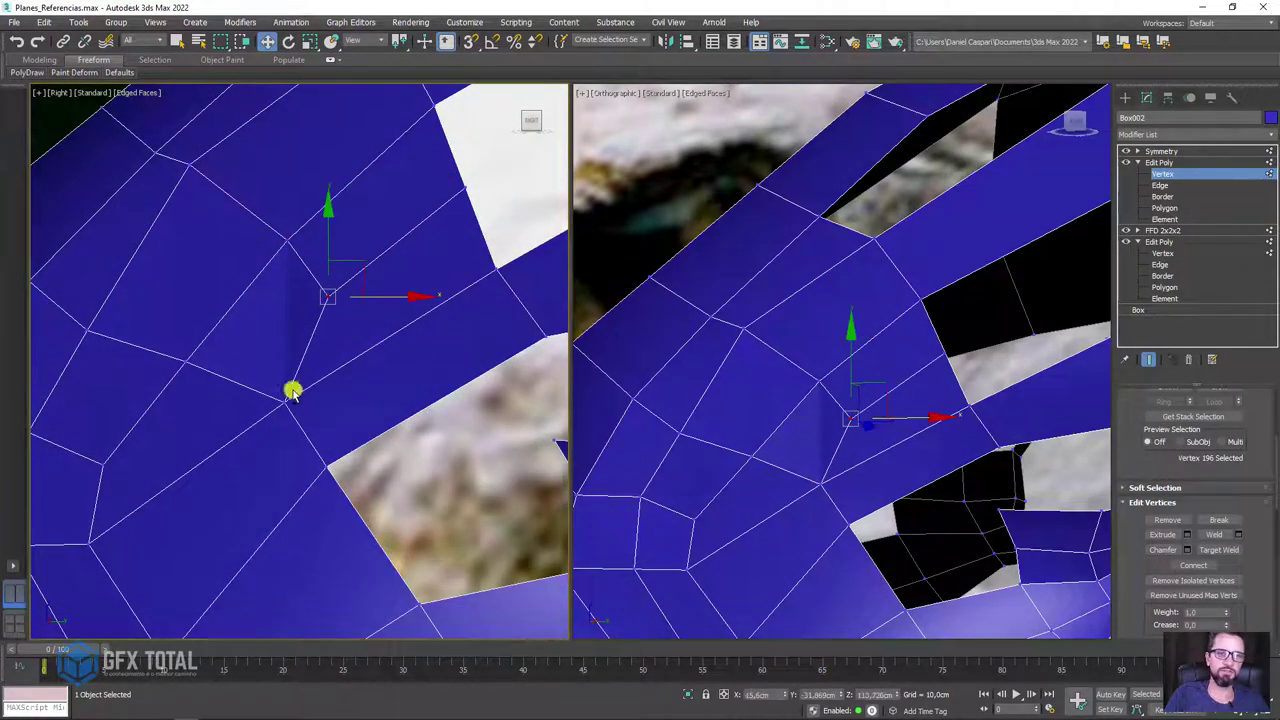
mouse_move(288, 398)
left_mouse_down()
mouse_move(310, 400)
mouse_move(349, 343)
left_mouse_up()
left_click(333, 300)
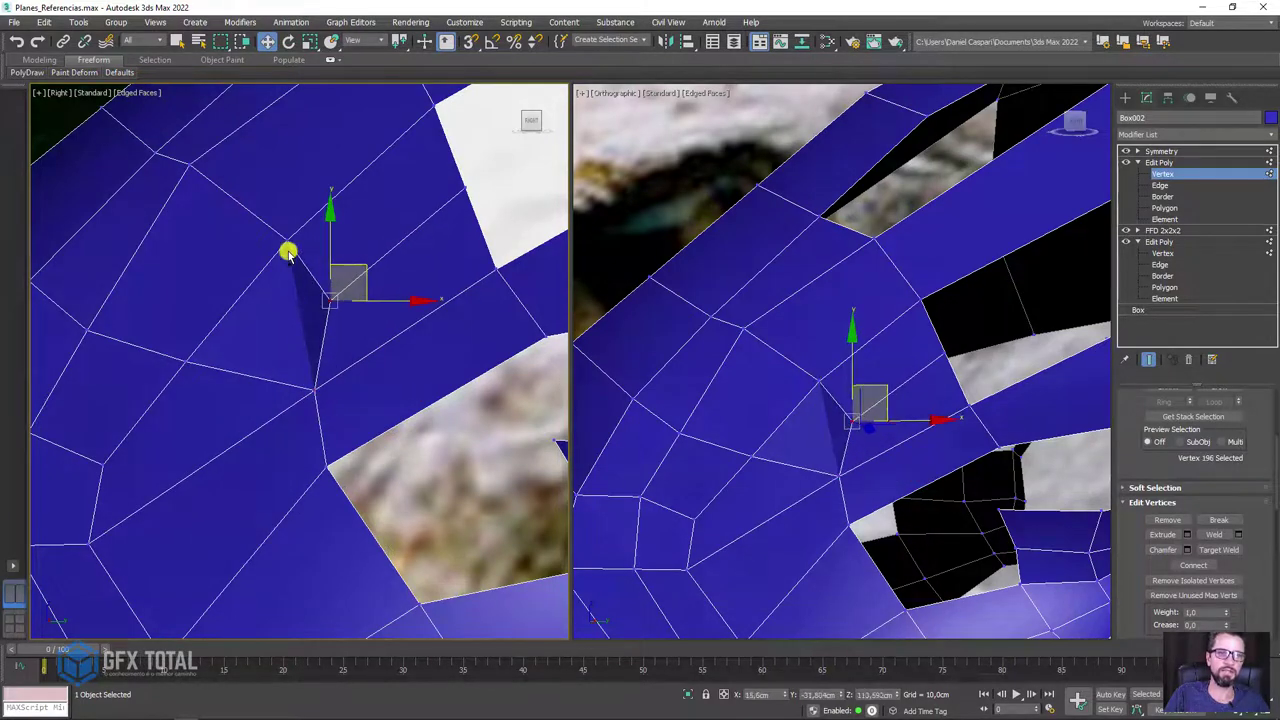
left_click_drag(286, 246, 274, 250)
left_click_drag(186, 174, 197, 190)
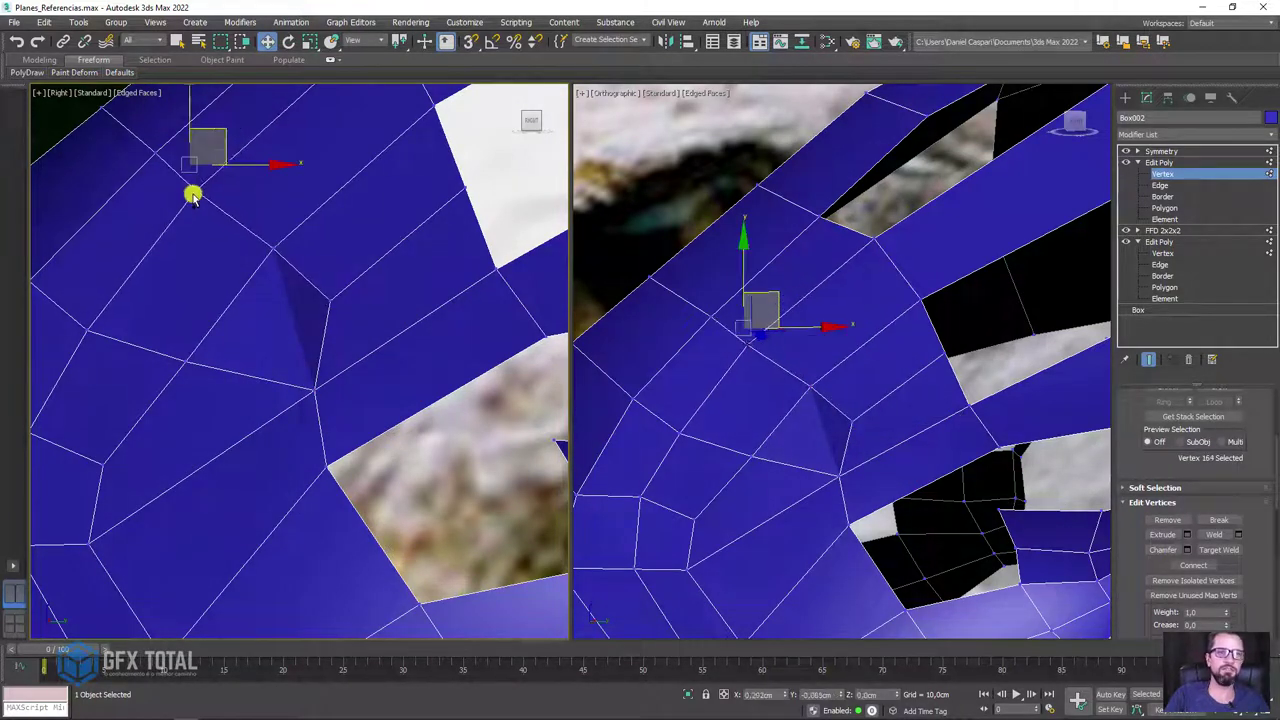
left_click(850, 423)
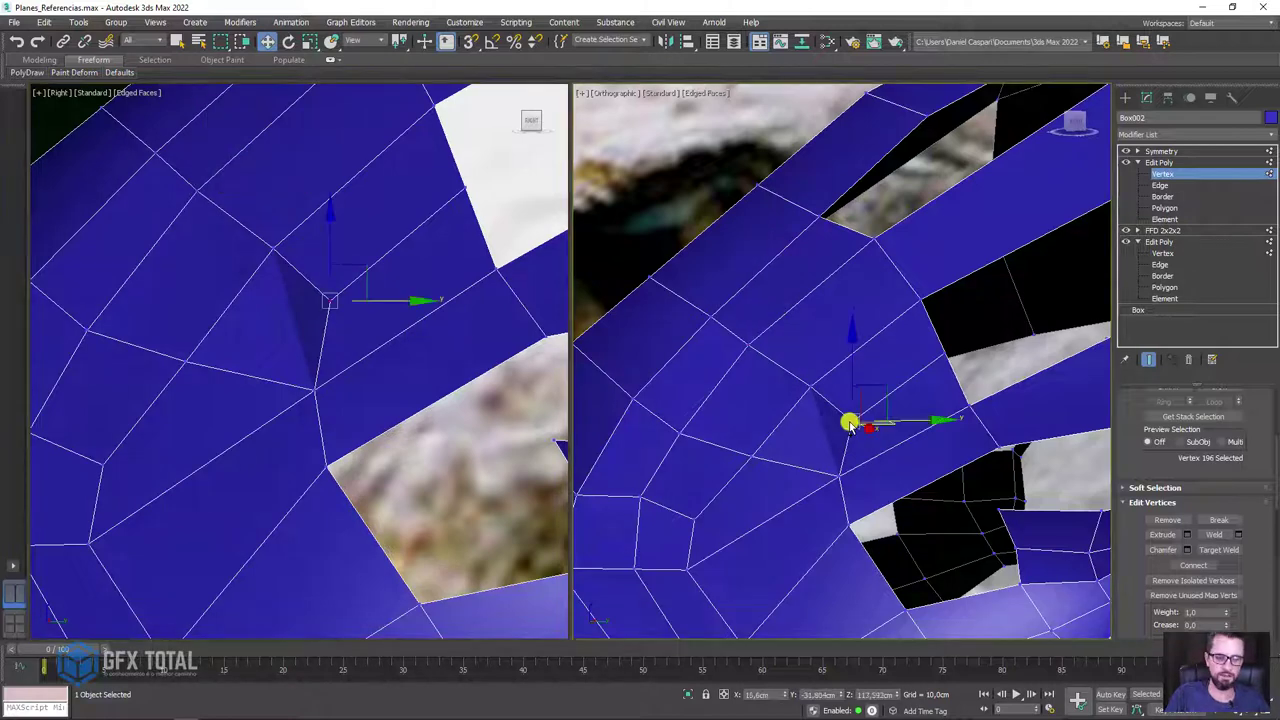
- In Front view, nudge the selected vertex slightly up and left
key("f")
key("z")
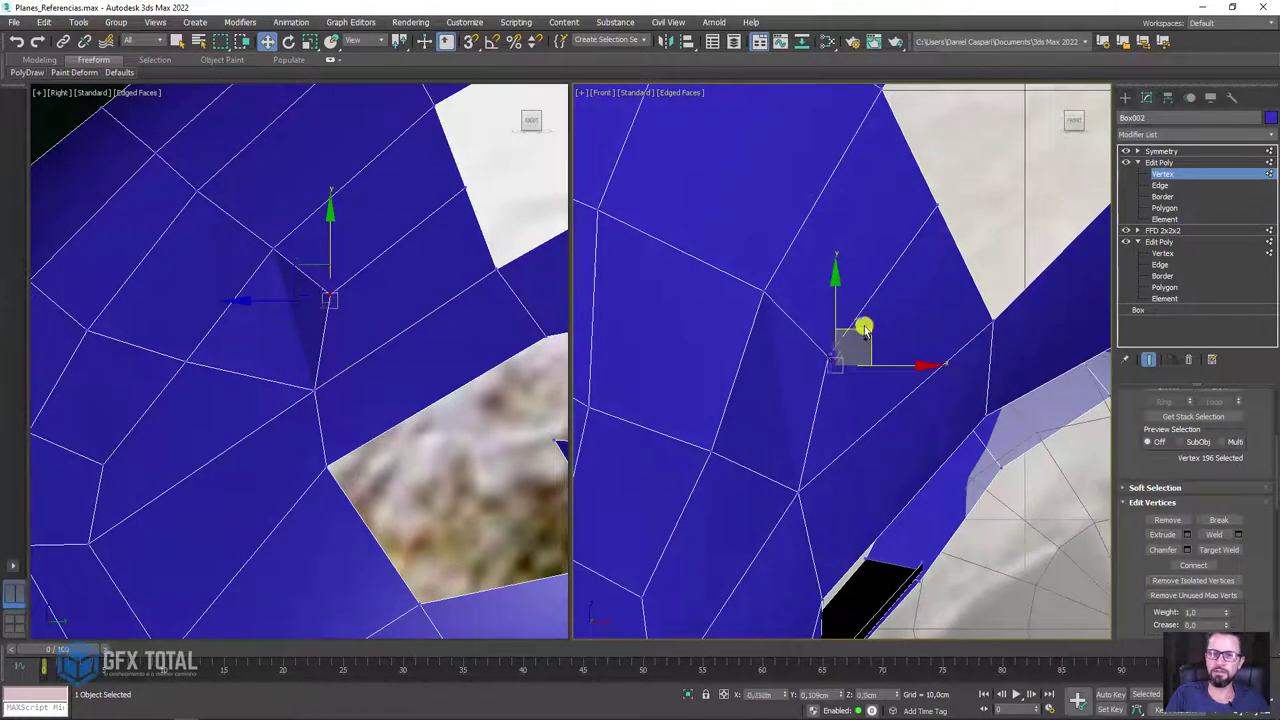
left_click_drag(857, 331, 836, 322)
left_click(715, 448)
scroll(833, 308, "down", 3)
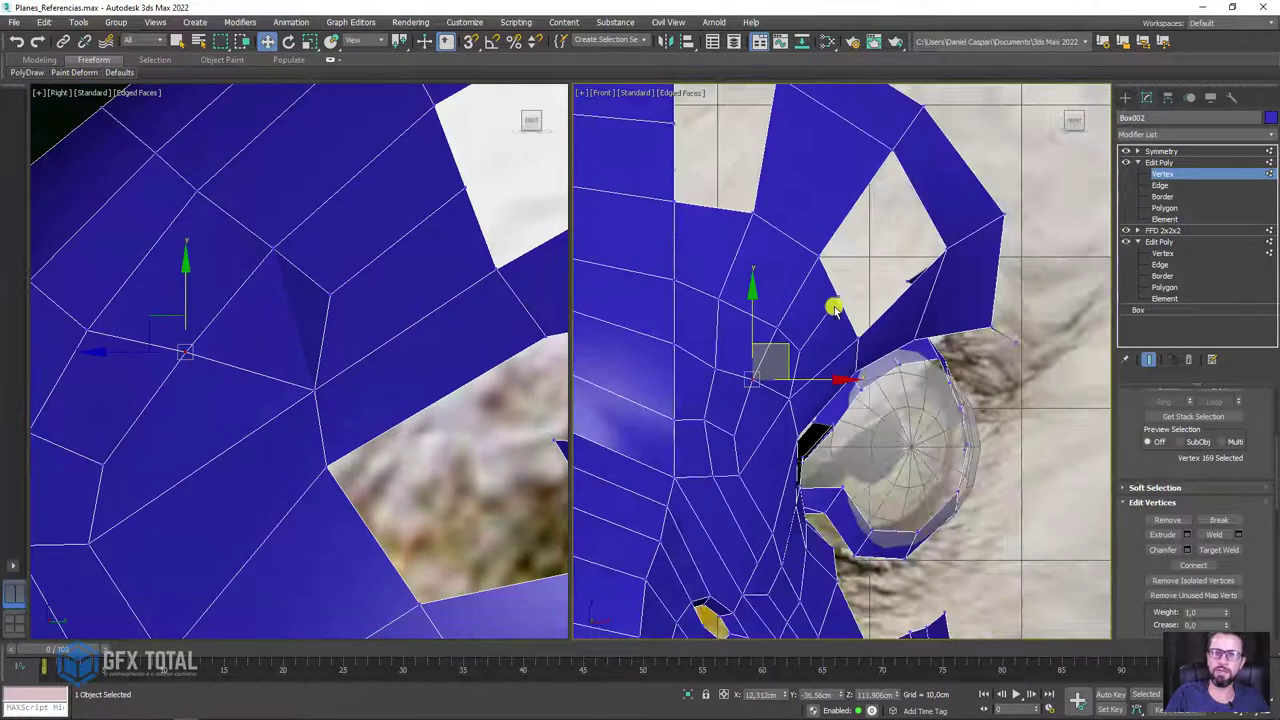
middle_click_drag(963, 190, 912, 270)
- Push the brow's outer rim edge outward and bridge the brow gap
left_click(1160, 185)
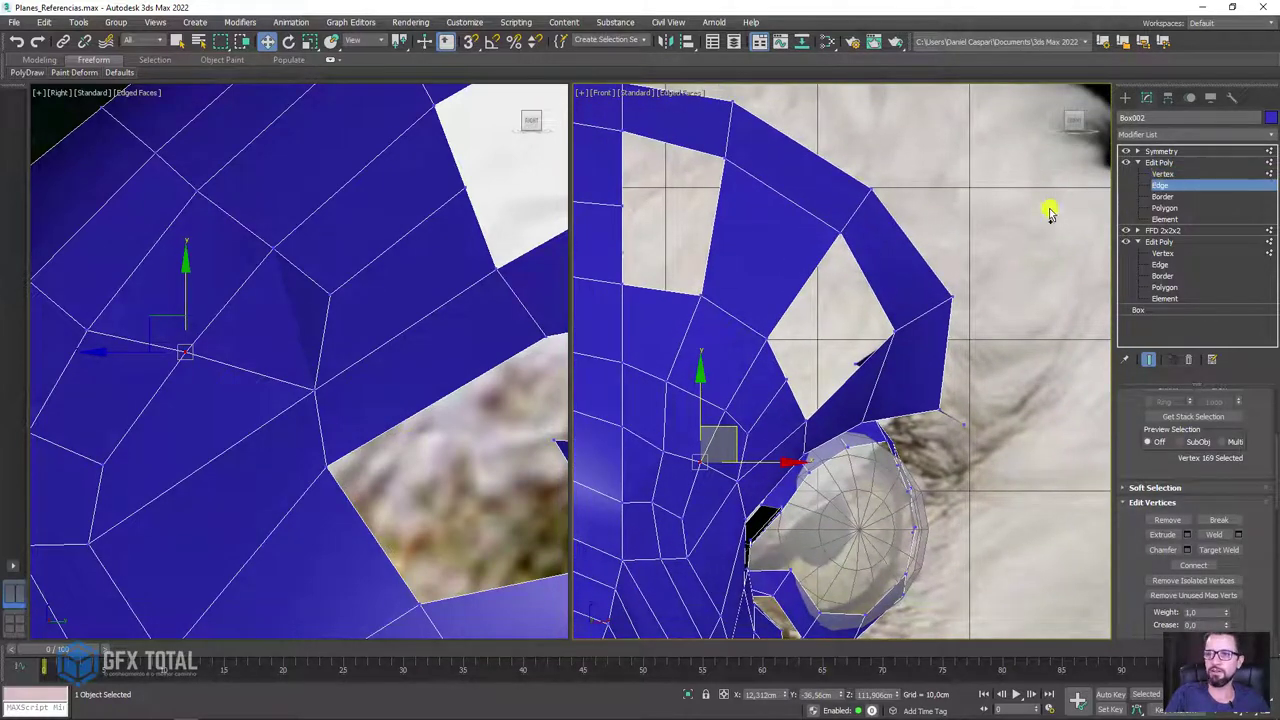
left_click_drag(859, 284, 871, 286)
left_click(898, 257)
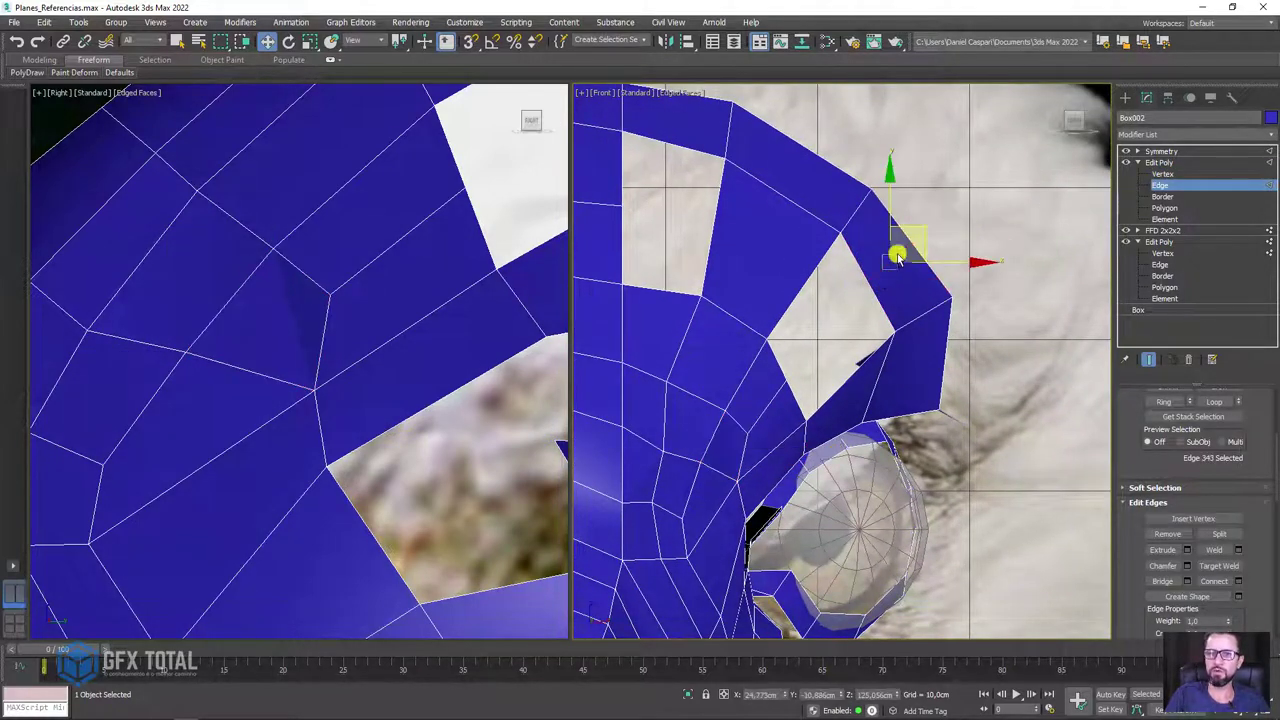
left_click_drag(921, 235, 930, 231)
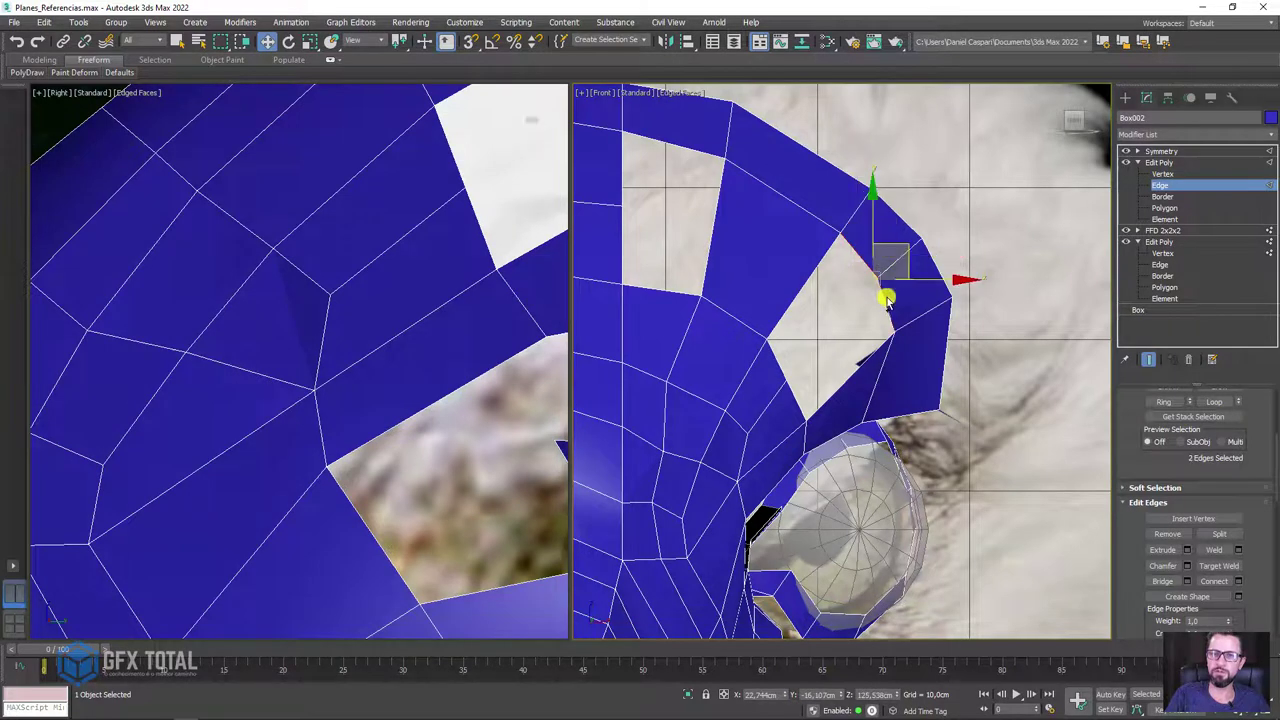
left_click(786, 371, "ctrl")
left_click(786, 371, "ctrl")
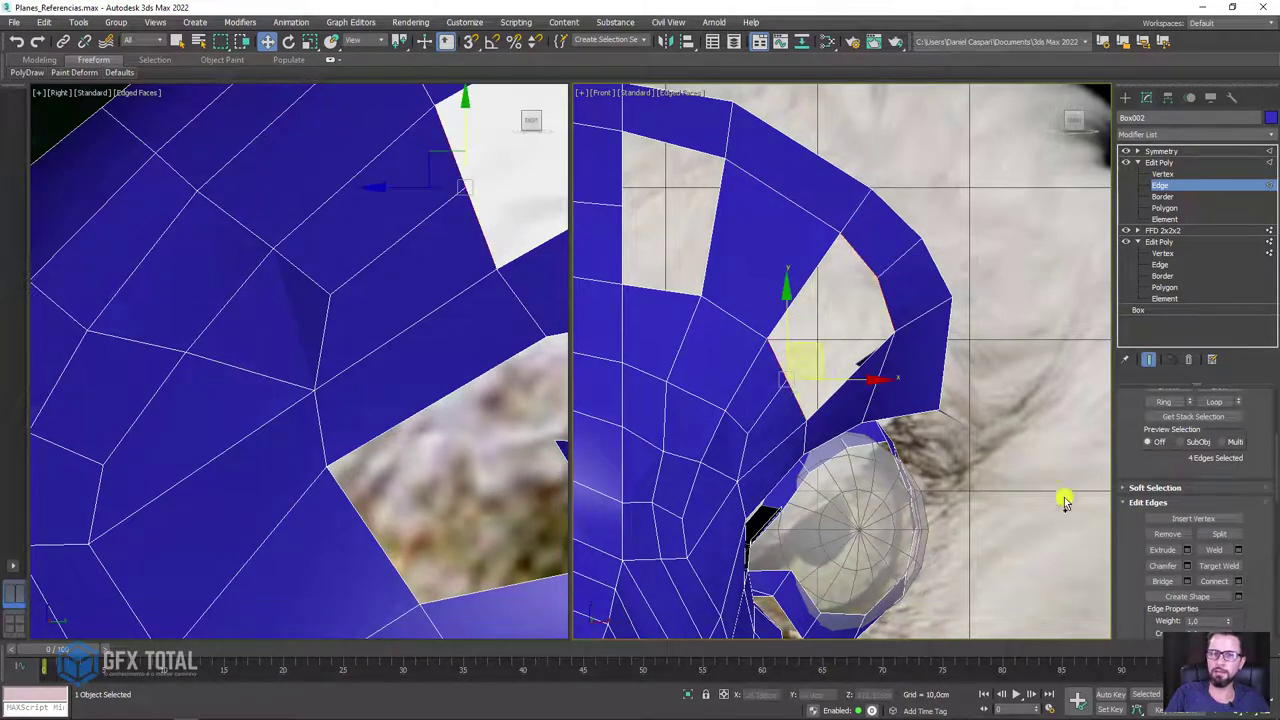
left_click(1155, 582)
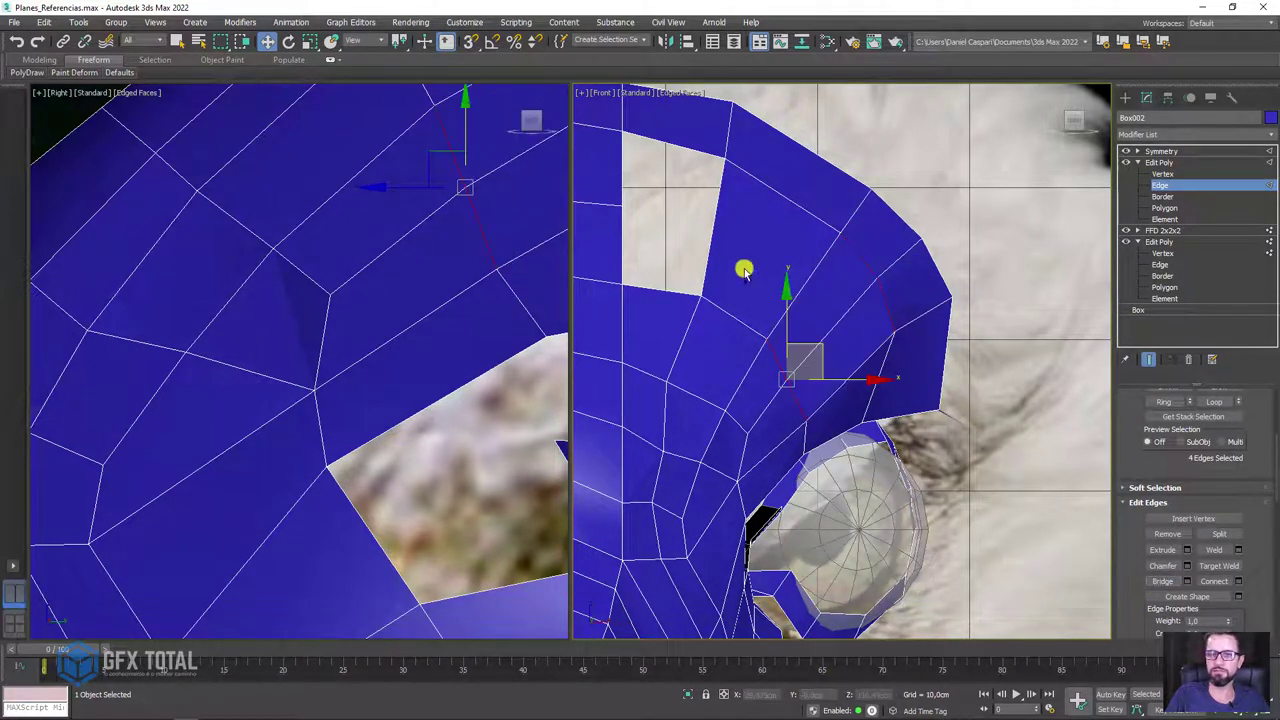
- Bridge the remaining hole in the brow above the eye
left_click(708, 228)
left_click(1158, 404)
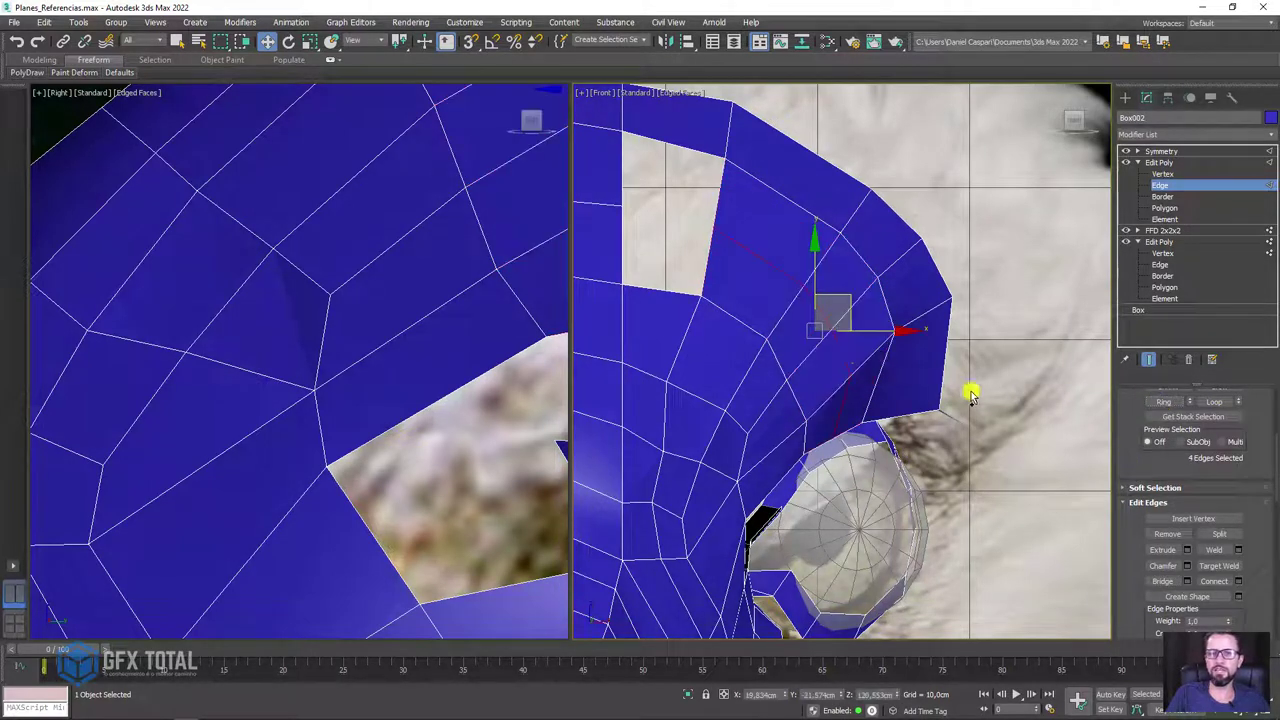
left_click(716, 207)
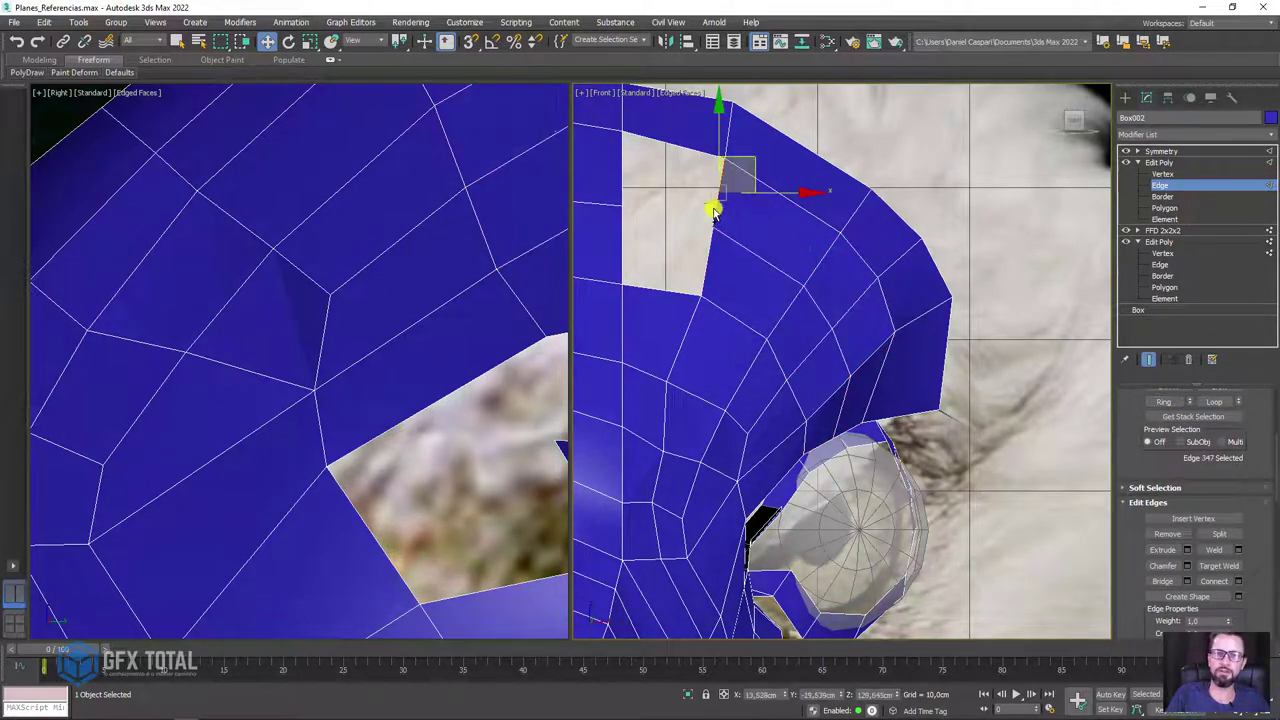
left_click(627, 200, "ctrl")
left_click(1162, 581)
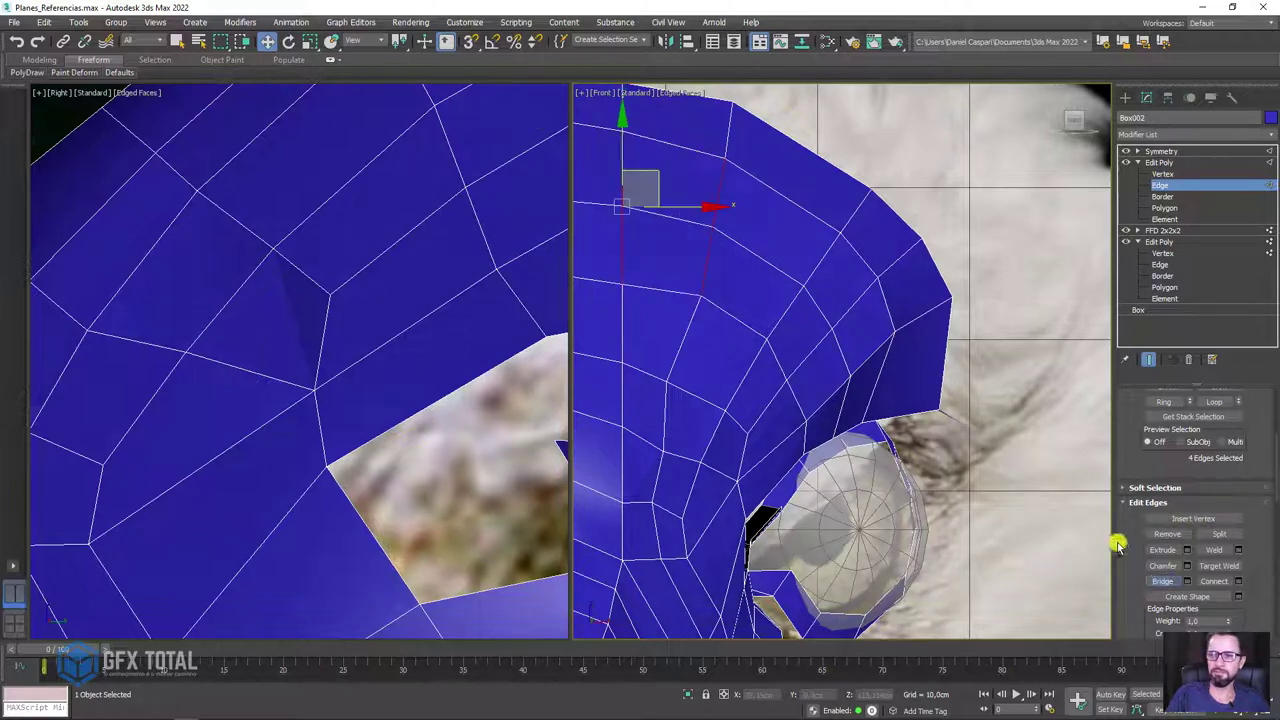
mouse_move(943, 434)
middle_mouse_down("alt")
mouse_move(808, 452)
mouse_move(857, 503)
mouse_move(751, 457)
mouse_move(785, 465)
middle_mouse_up("alt")
scroll(150, 310, "down", 5)
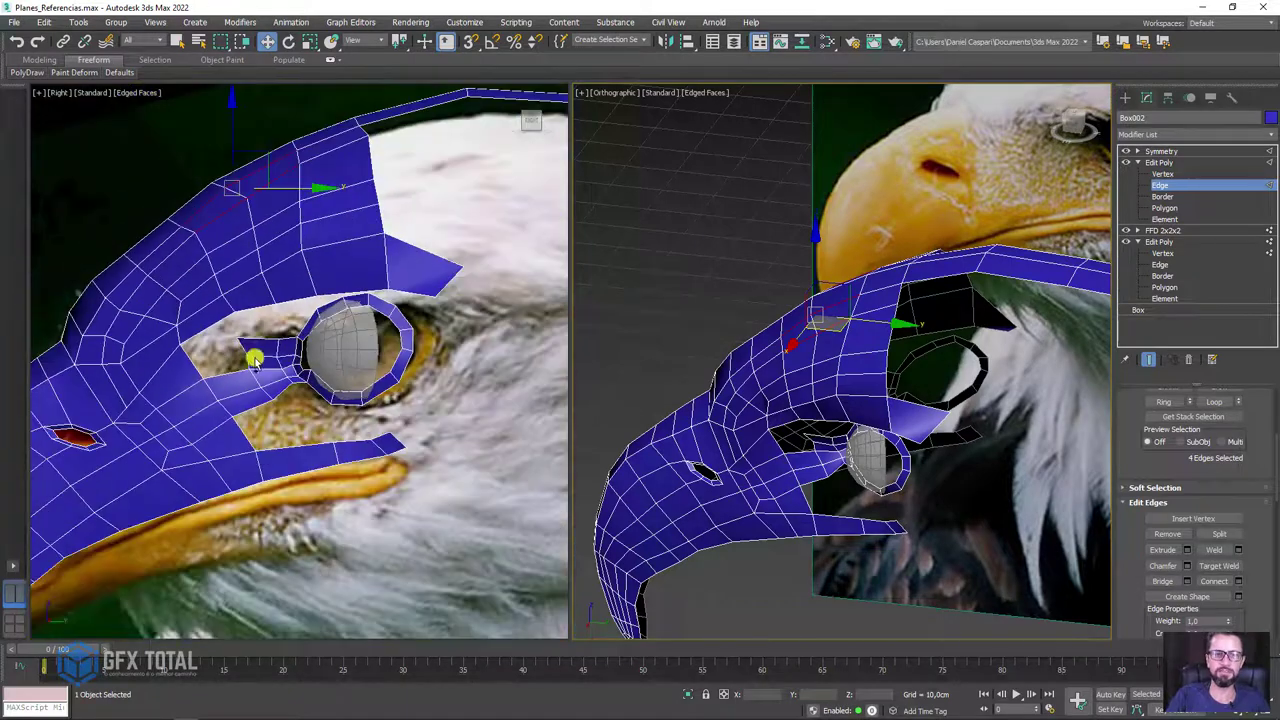
scroll(250, 360, "up", 2)
- Bridge the gap in front of the eye
left_click(268, 314)
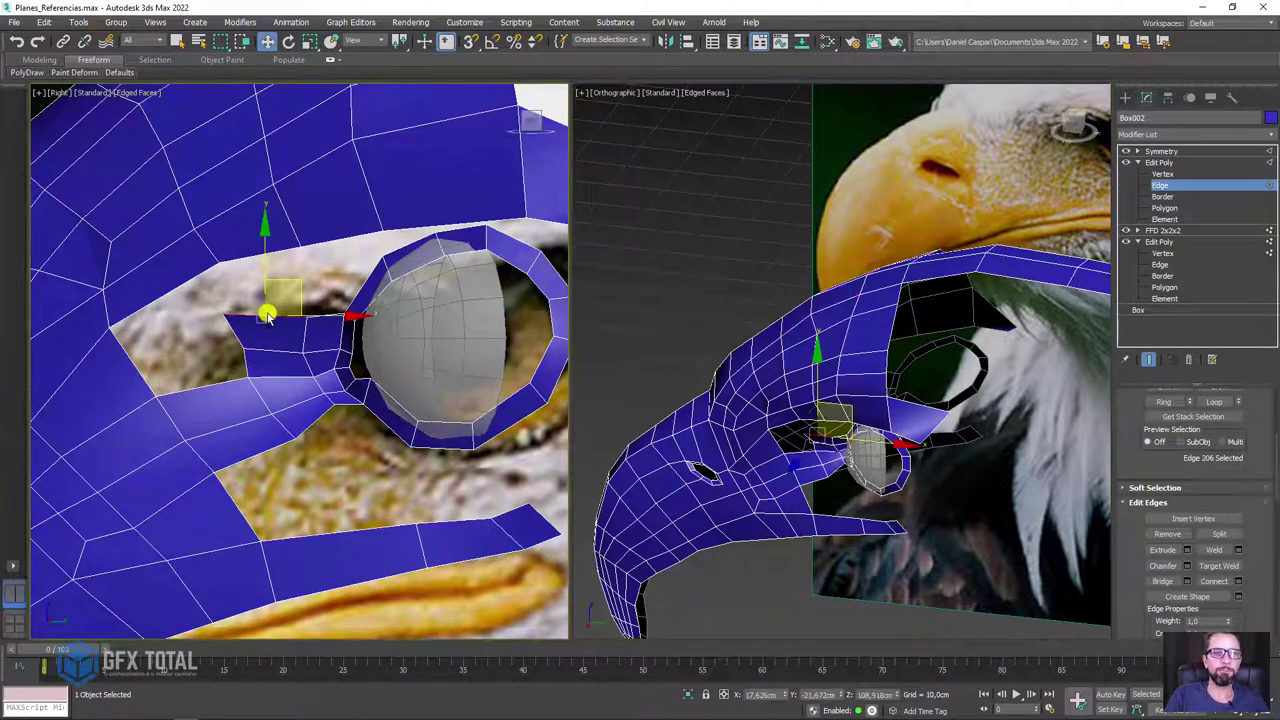
left_click(255, 268, "ctrl")
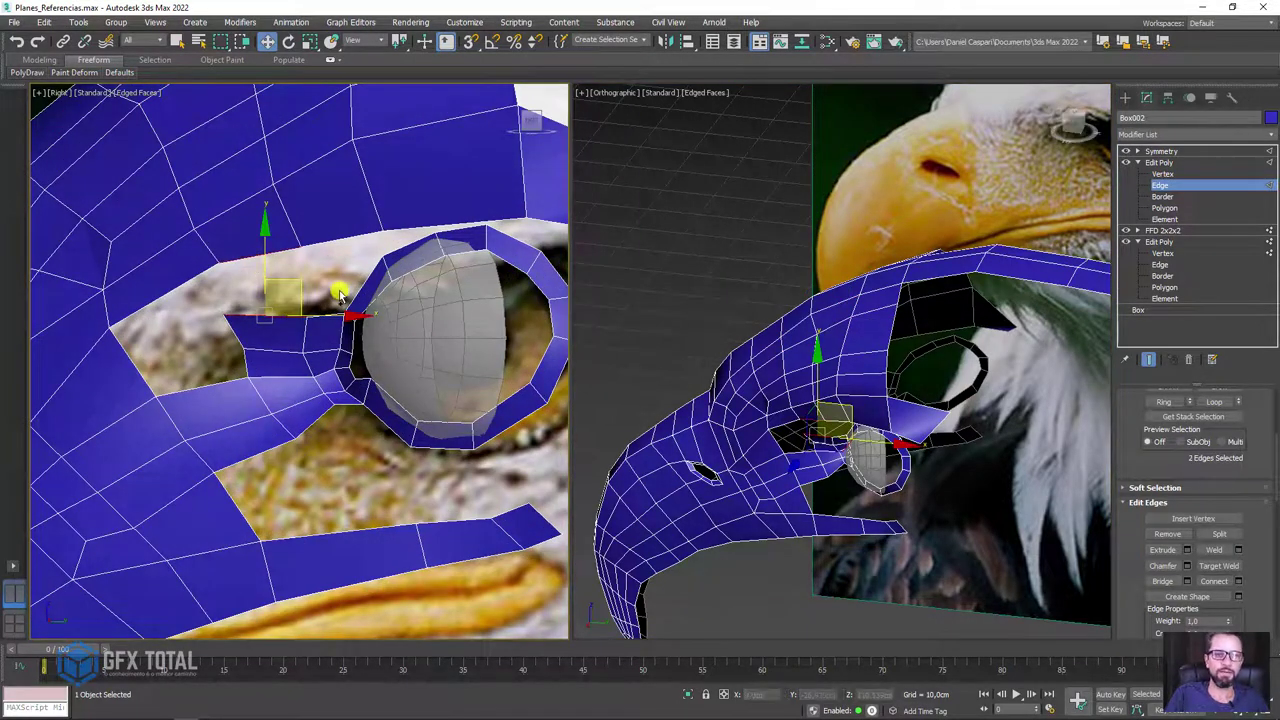
left_click(1162, 578)
scroll(372, 264, "up", 4)
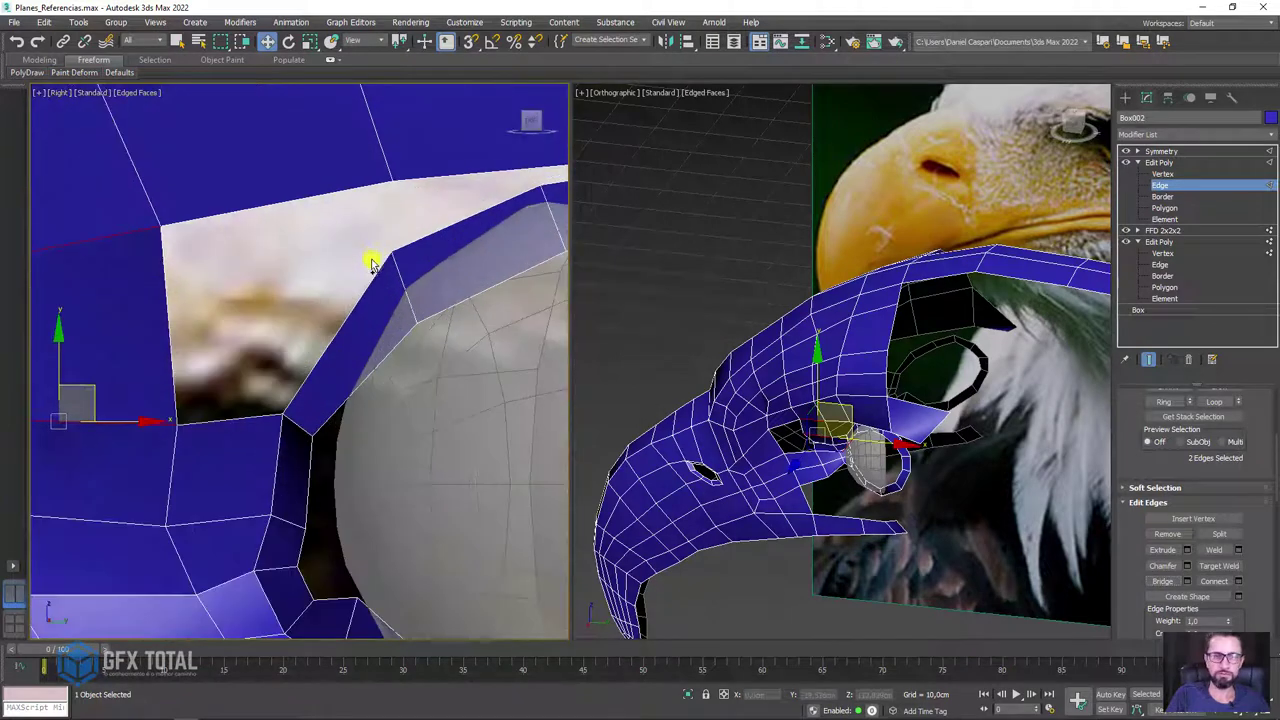
- Slide the edge above the eye ring right so the brow sits on it, then show the Modeling tab
left_click(427, 230)
scroll(443, 177, "down", 2)
scroll(471, 200, "down", 2)
scroll(323, 366, "down", 1)
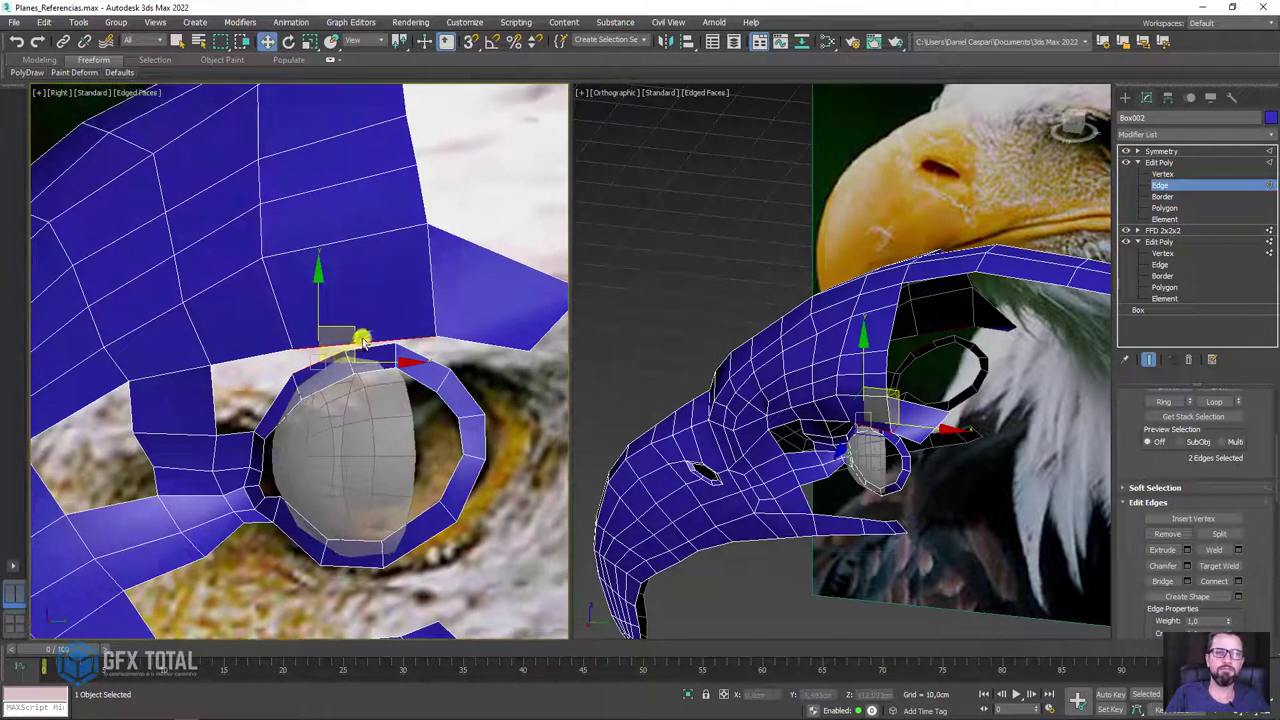
left_click_drag(363, 341, 395, 365)
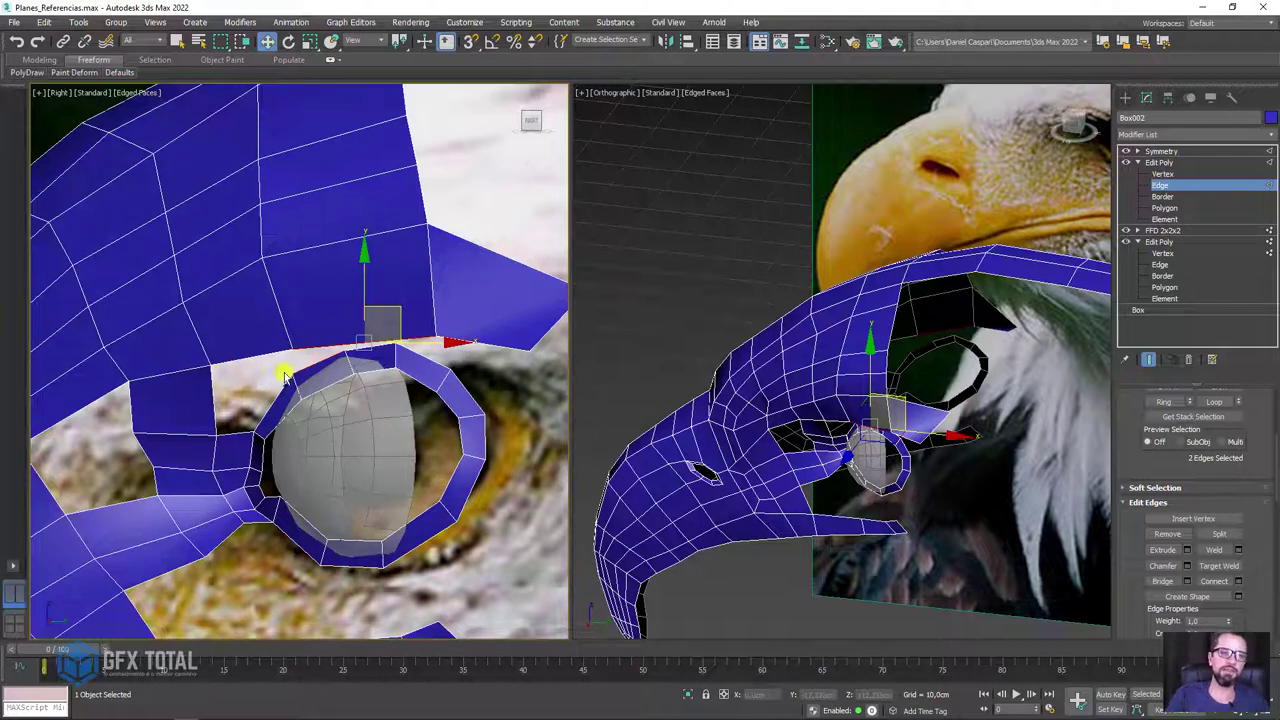
scroll(284, 375, "up", 2)
scroll(415, 374, "down", 1)
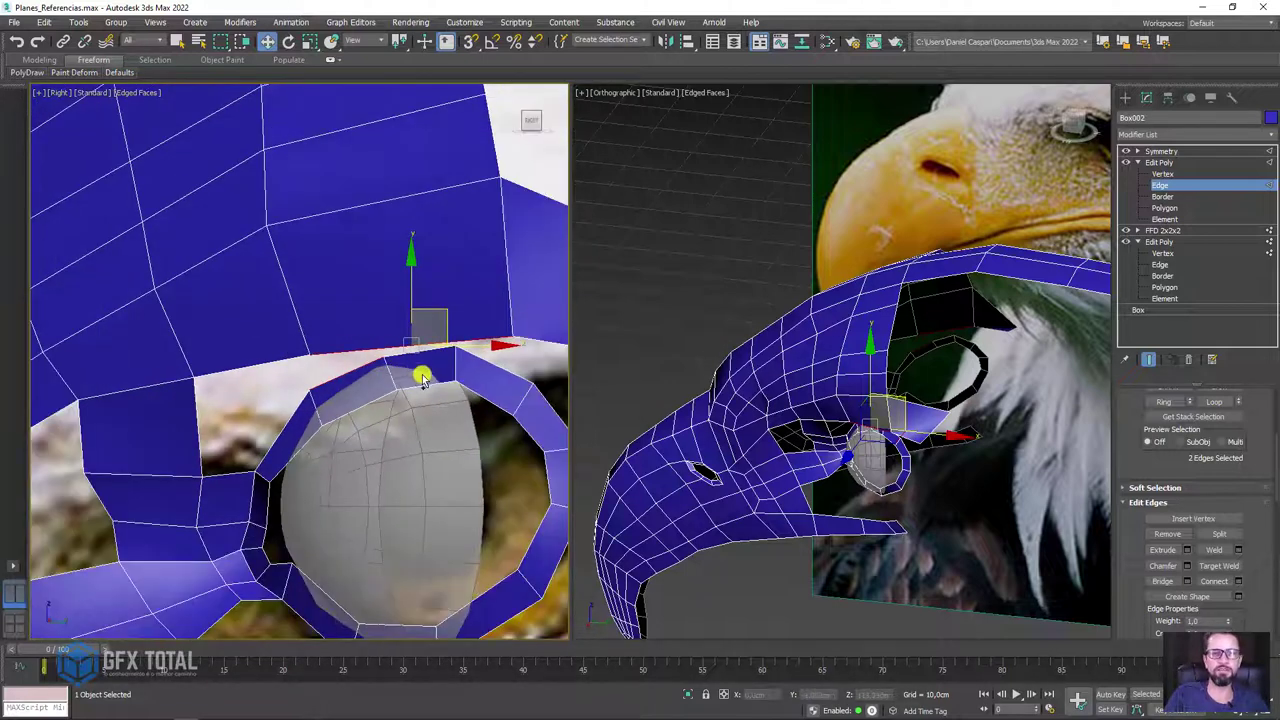
left_click(411, 347)
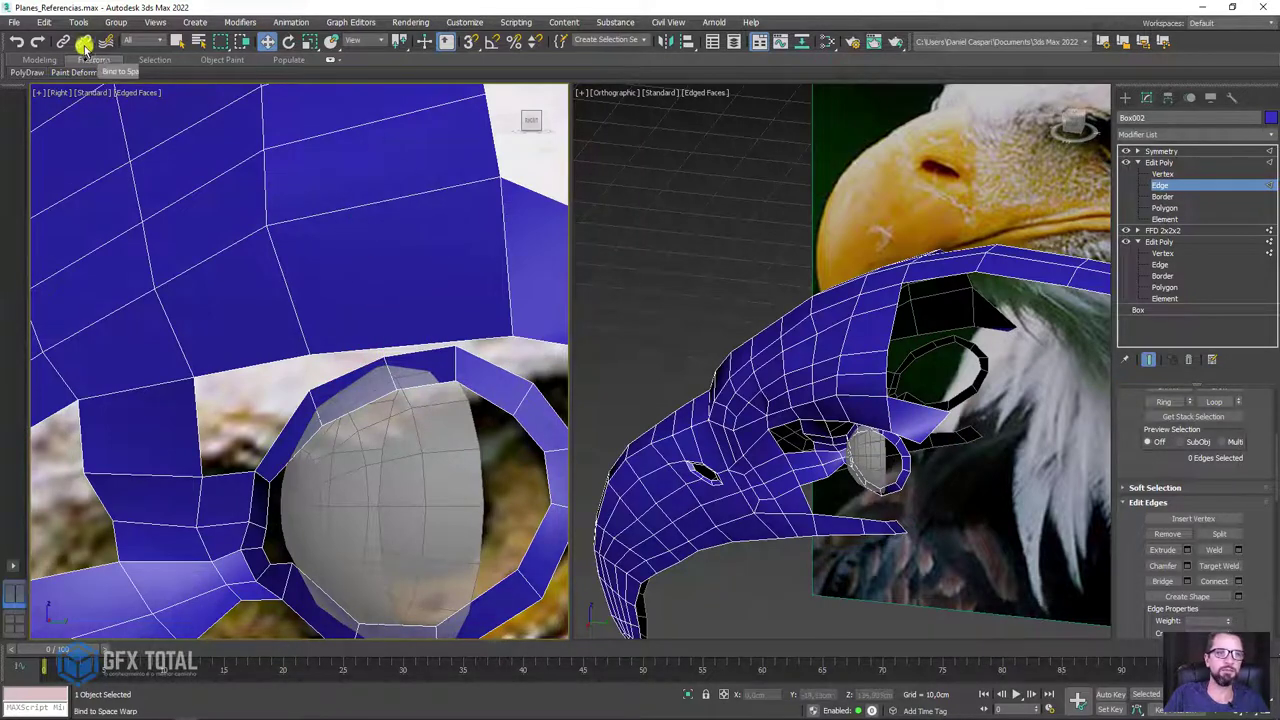
left_click(40, 59)
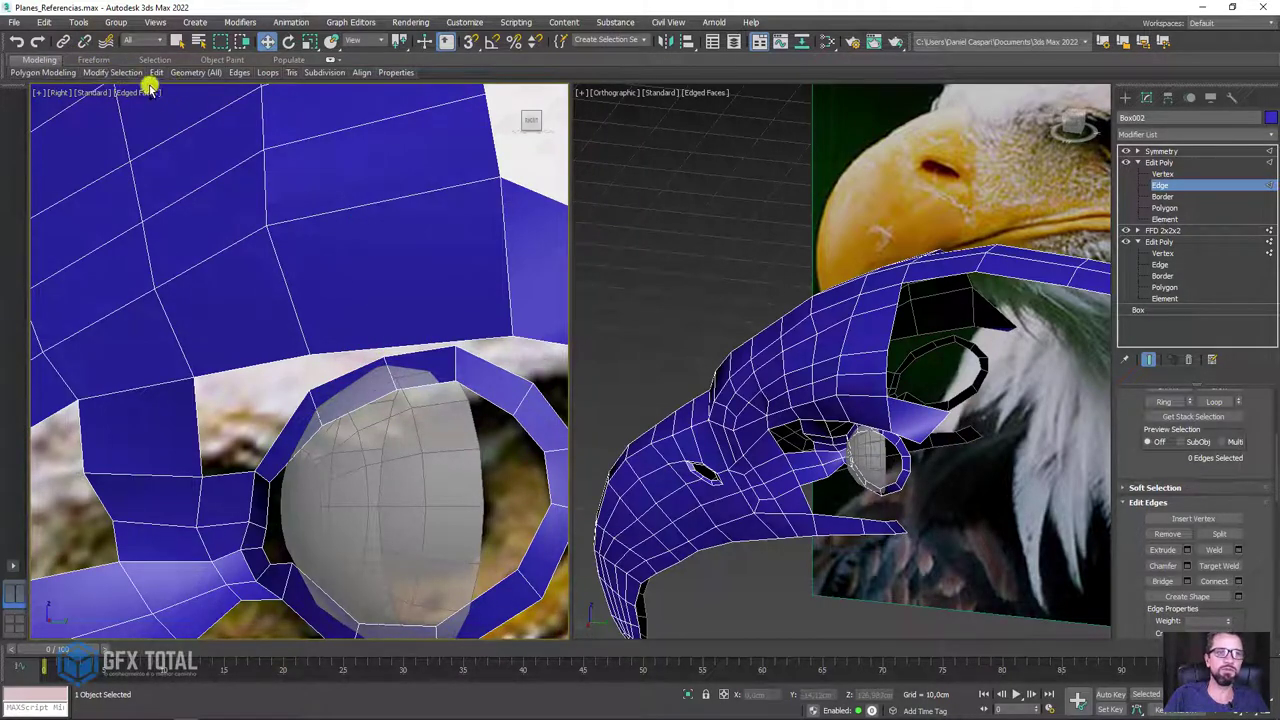
mouse_move(113, 72)
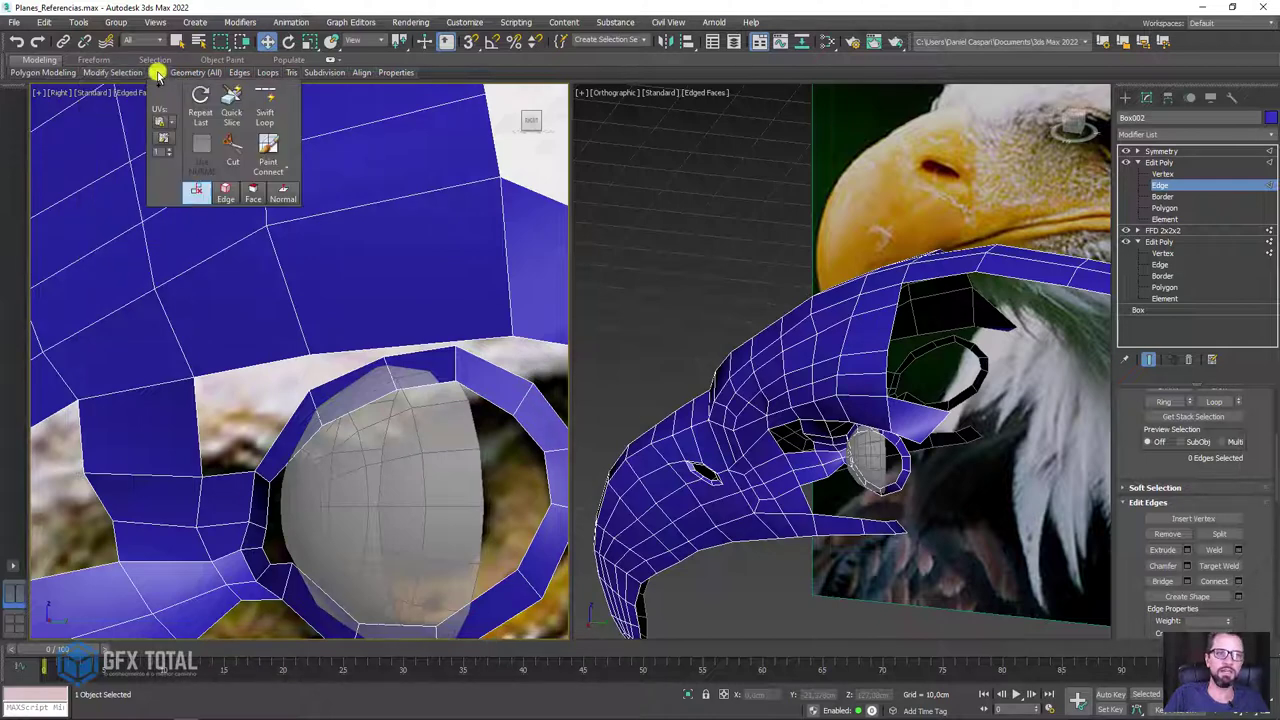
mouse_move(157, 73)
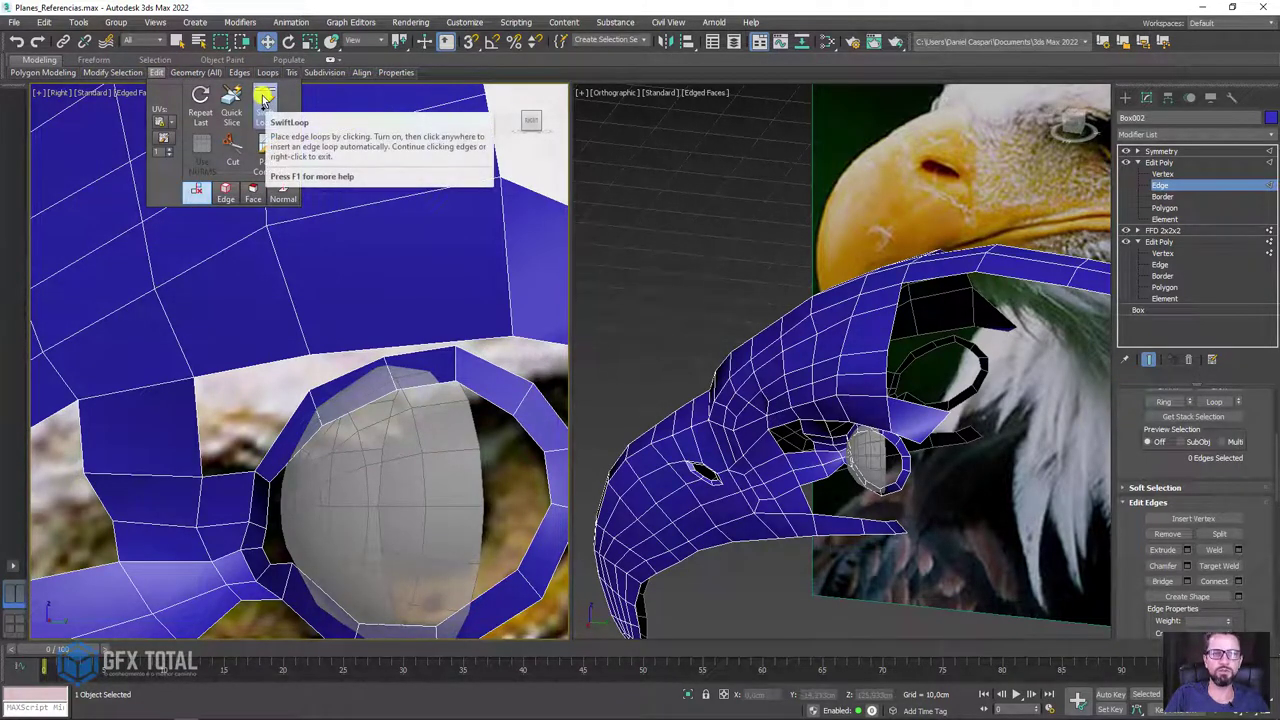
- Insert a SwiftLoop across brow and beak and move the two brow edges down-left
scroll(435, 333, "up", 3)
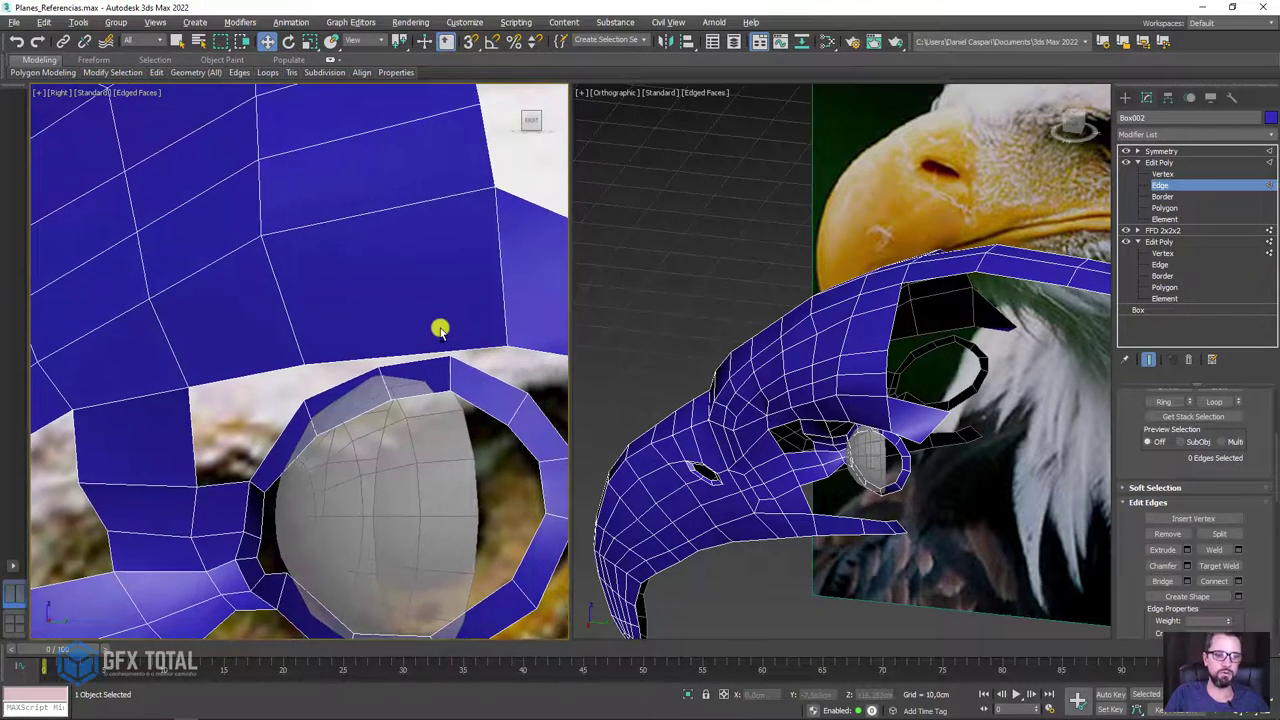
left_click(380, 357)
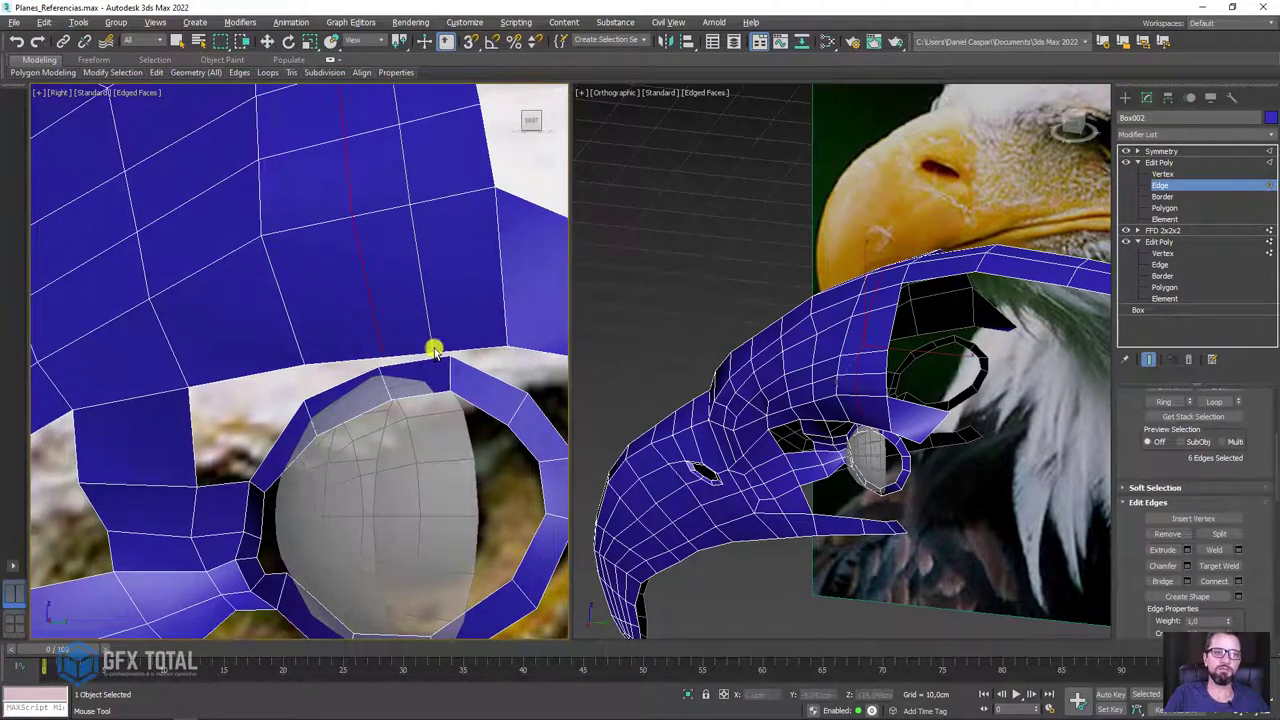
key("w")
left_click(418, 357)
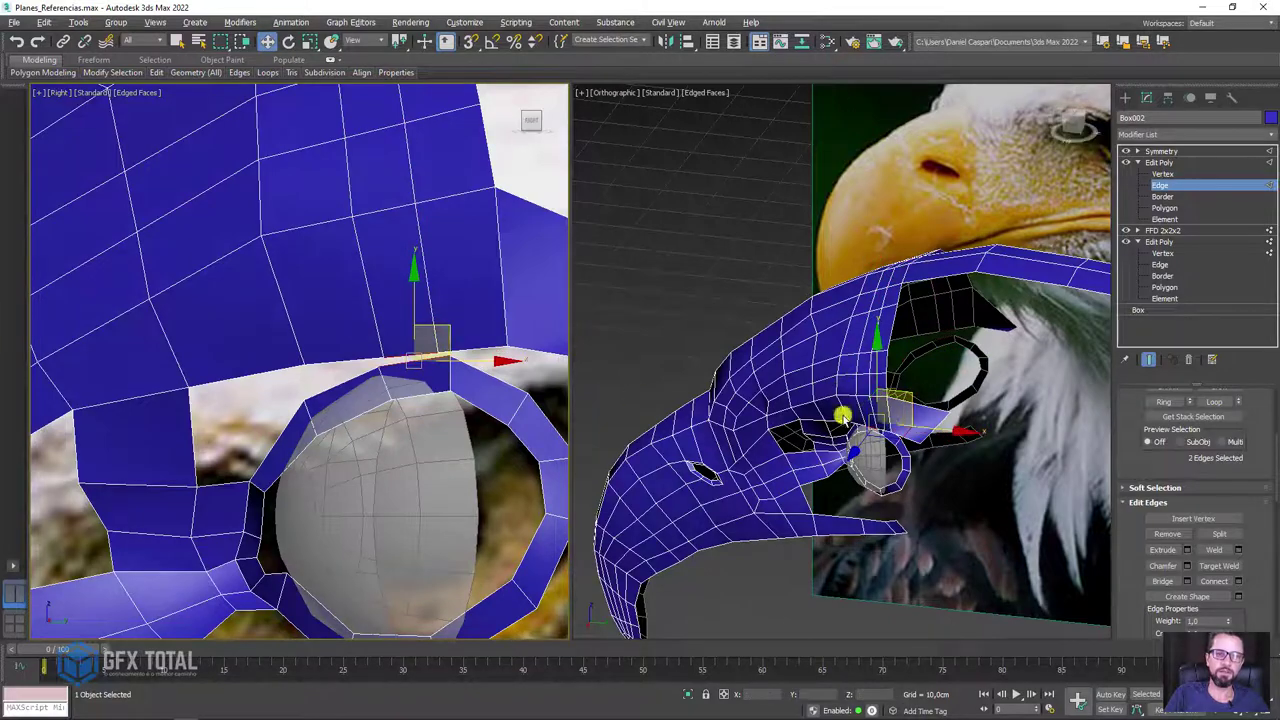
middle_click_drag(846, 417, 986, 417, "alt")
scroll(897, 445, "up", 5)
middle_click_drag(897, 445, 850, 385, "alt")
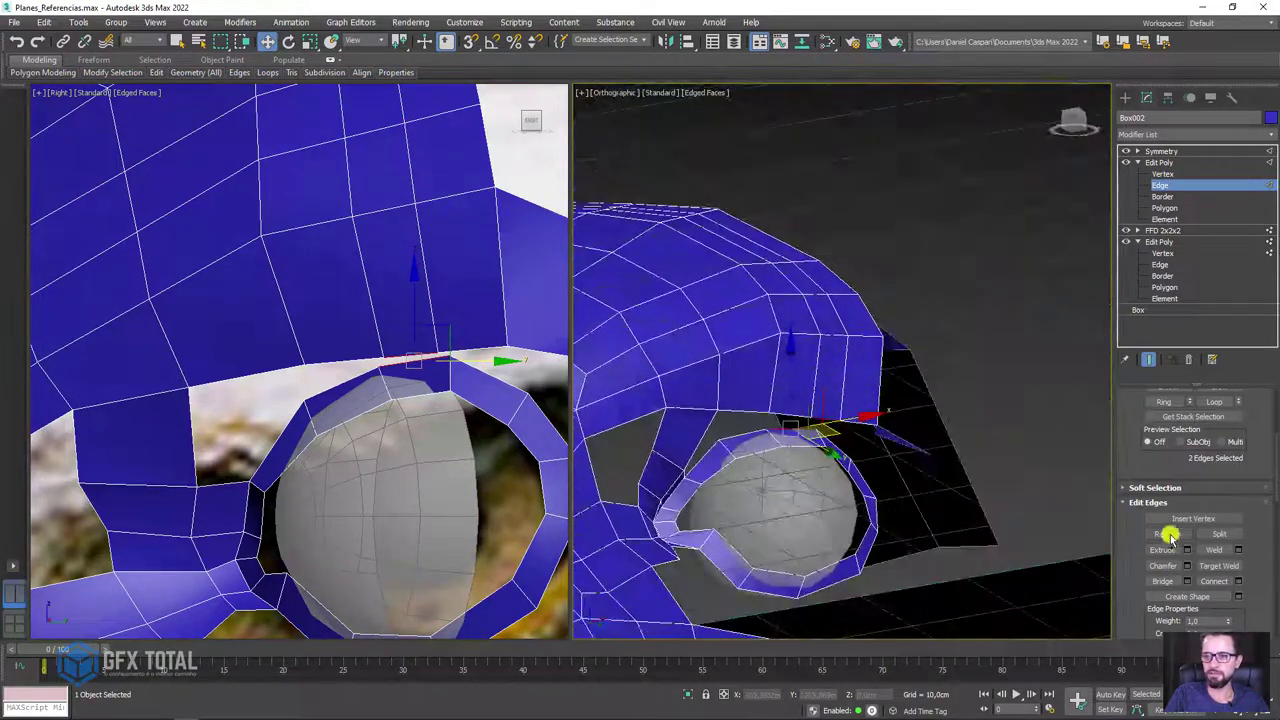
mouse_move(771, 451)
middle_mouse_down("alt")
mouse_move(734, 423)
mouse_move(765, 408)
middle_mouse_up("alt")
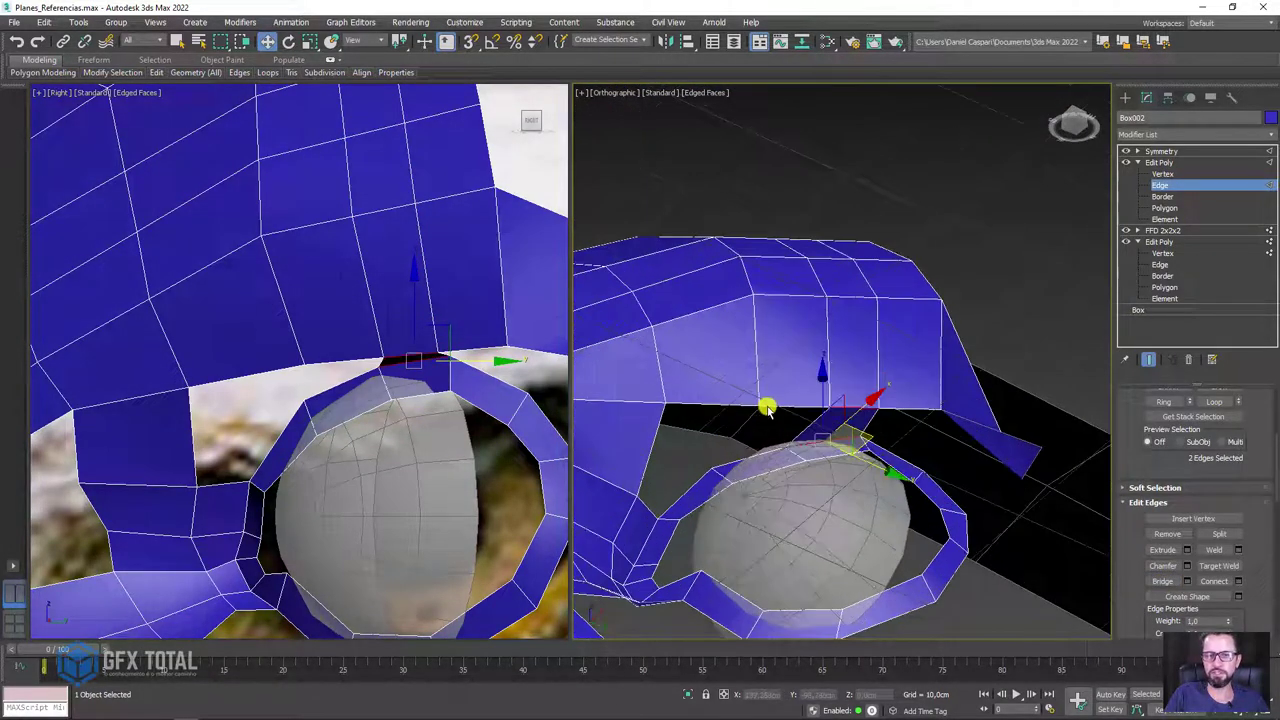
mouse_move(845, 440)
left_mouse_down()
mouse_move(763, 449)
mouse_move(777, 457)
mouse_move(914, 408)
left_mouse_up()
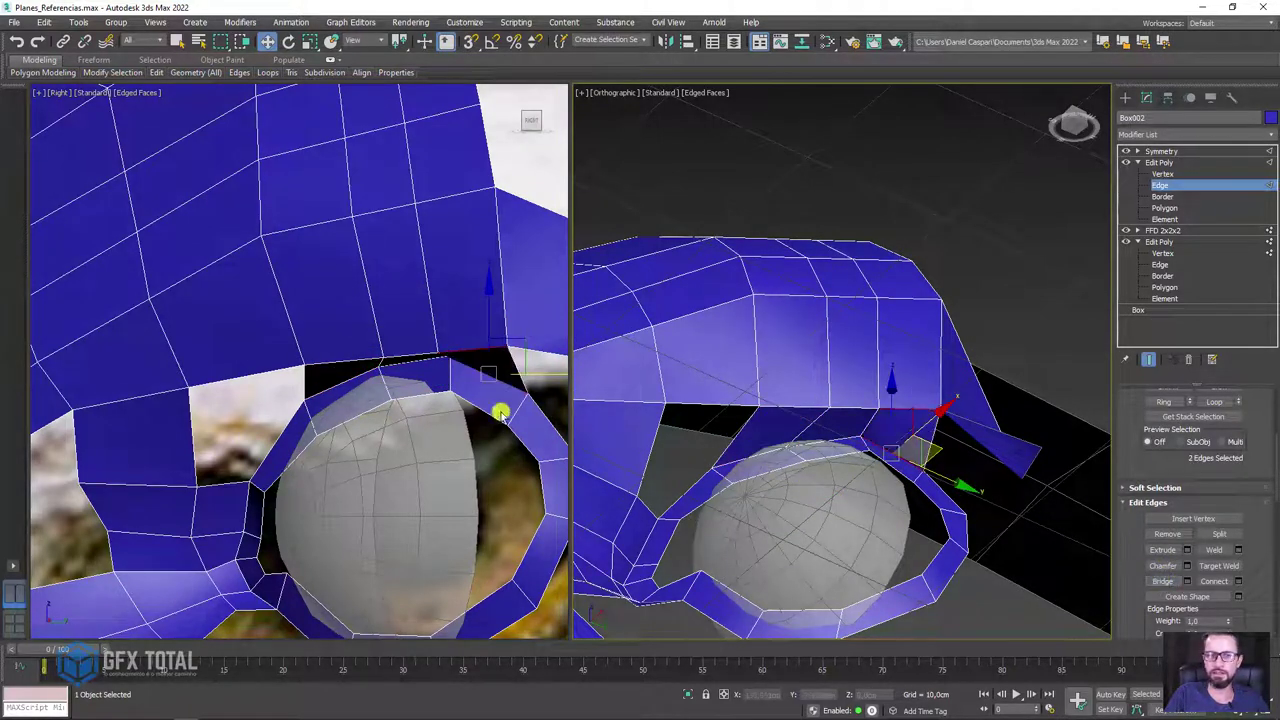
- Shift-drag the lower brow edge downward to extrude new faces toward the eye
left_click(403, 357)
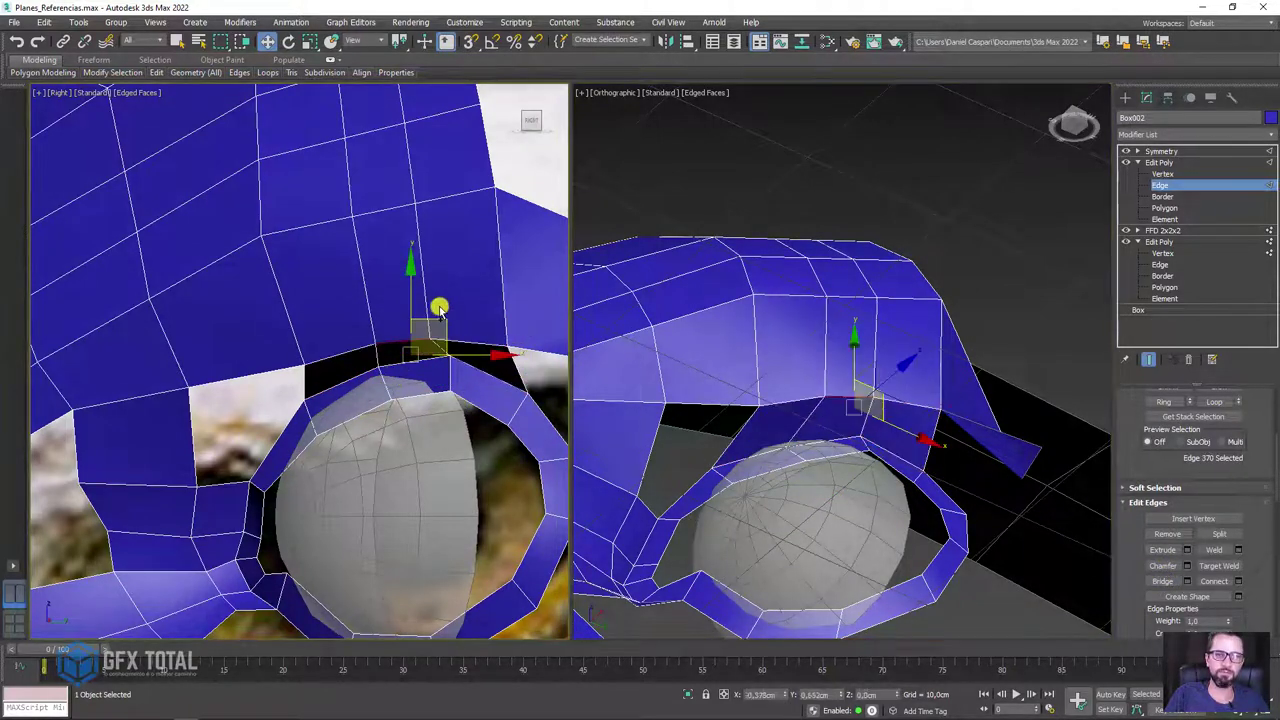
left_click(249, 377)
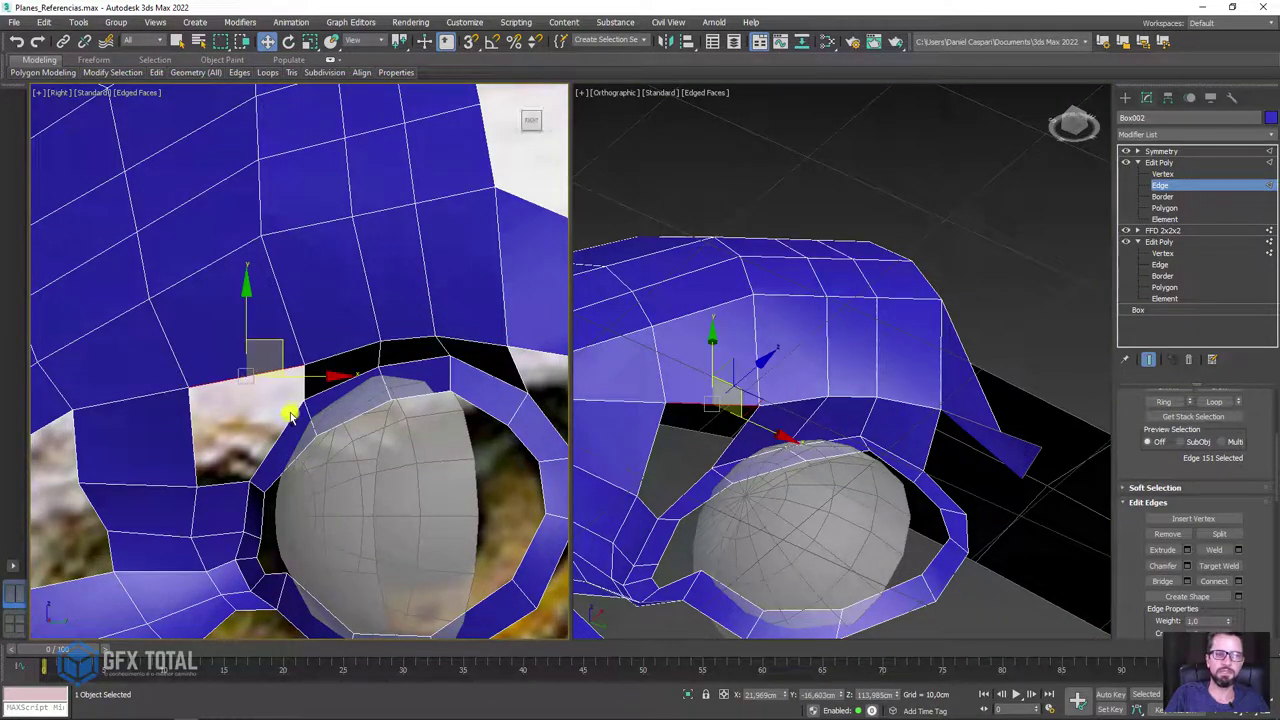
middle_click_drag(791, 417, 779, 393, "alt")
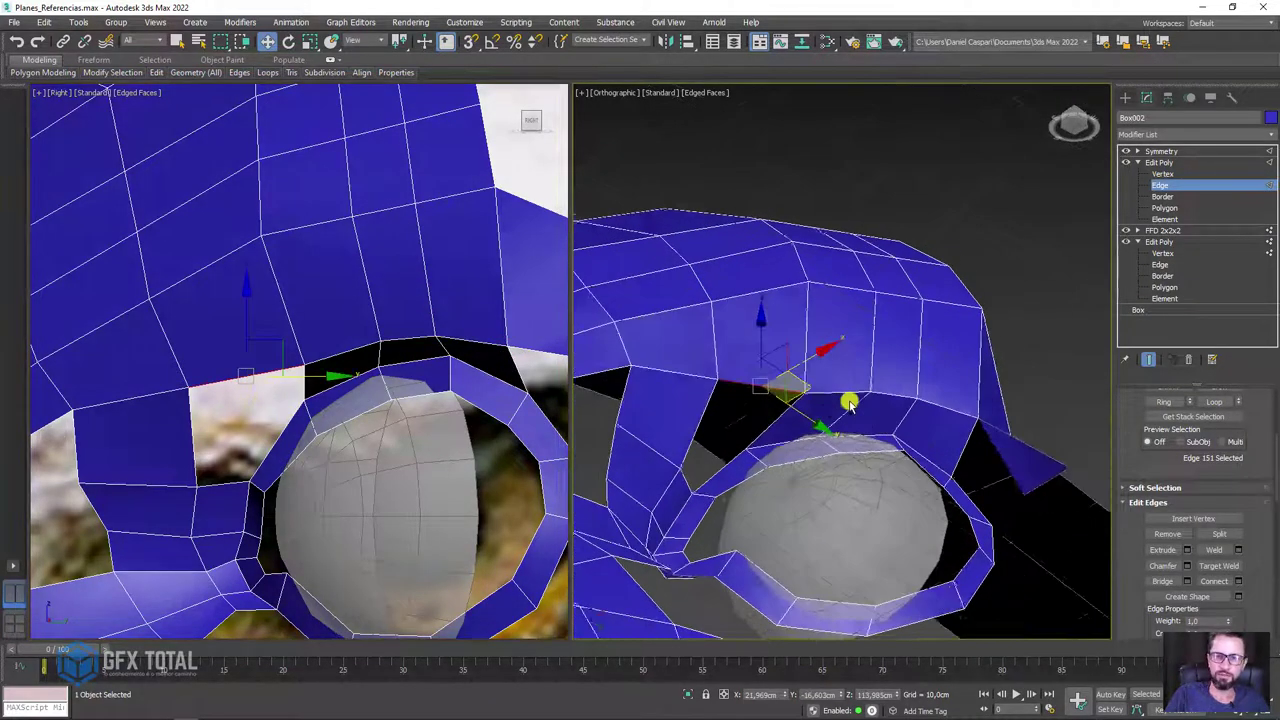
left_click_drag(781, 355, 772, 412, "shift")
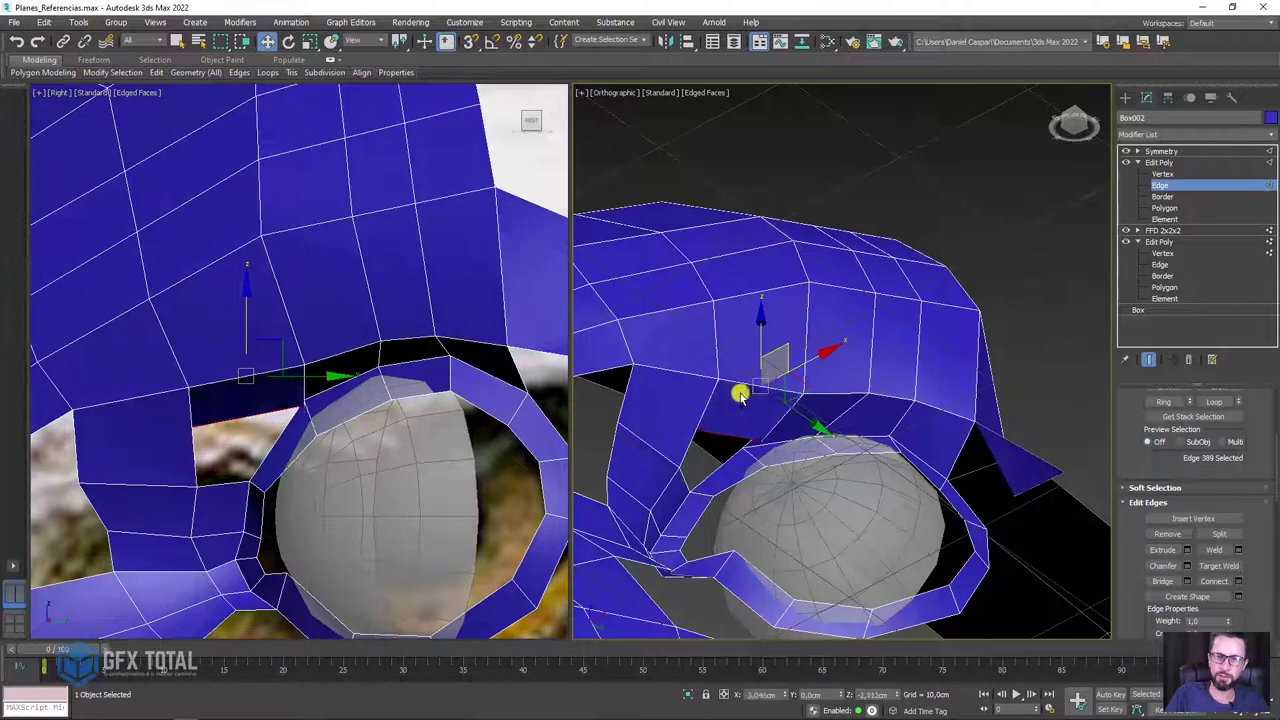
middle_click_drag(772, 412, 740, 410, "alt")
- Target Weld the new brow edge onto the eye rim
key("r")
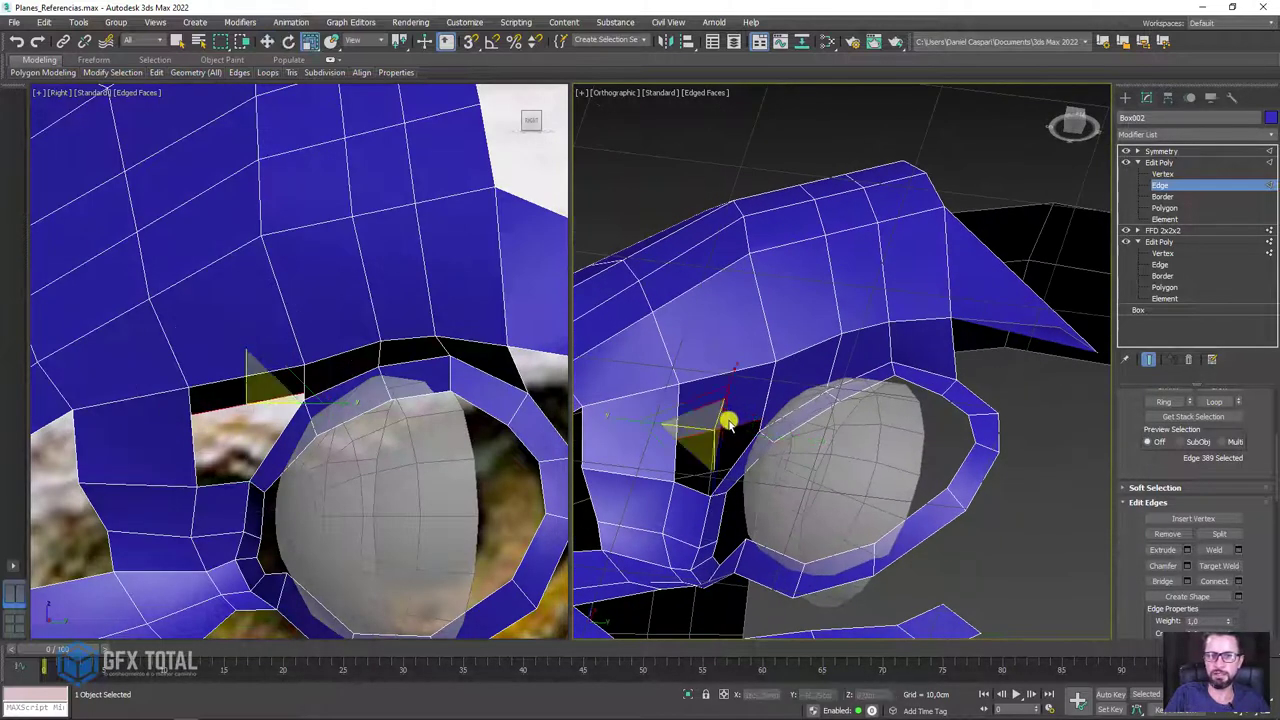
left_click(1222, 567)
left_click(758, 411)
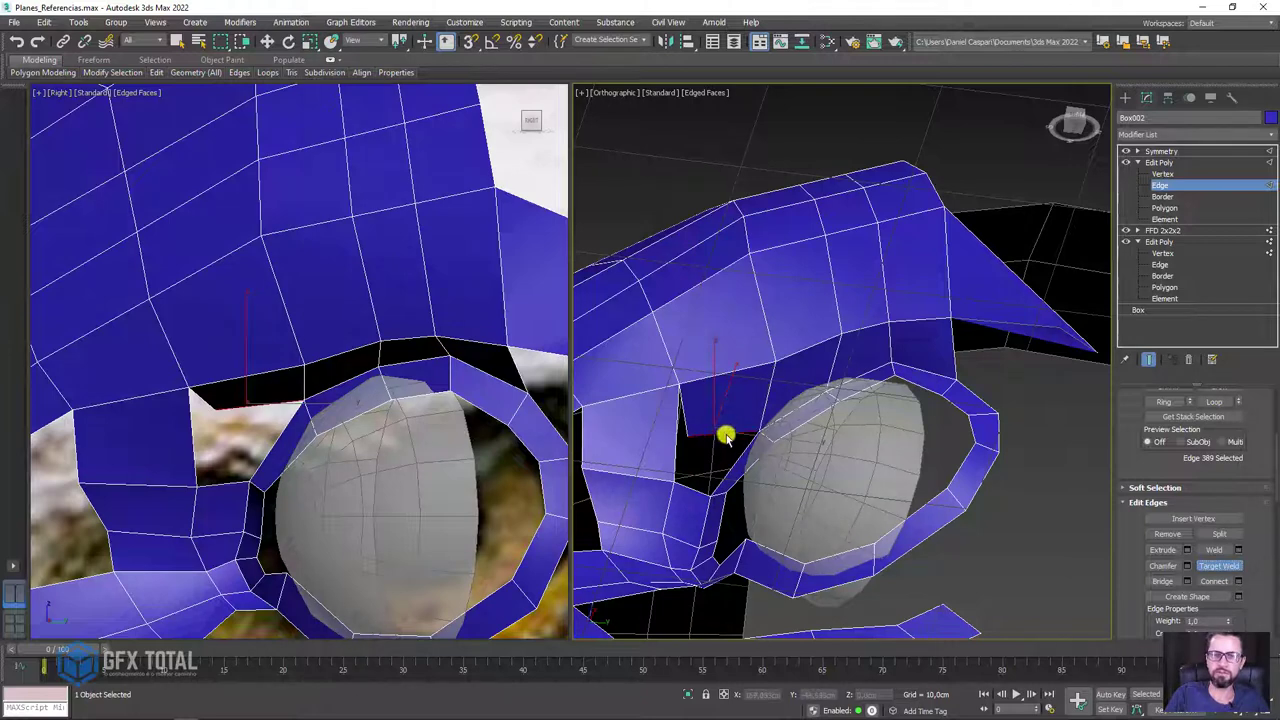
scroll(726, 437, "up", 4)
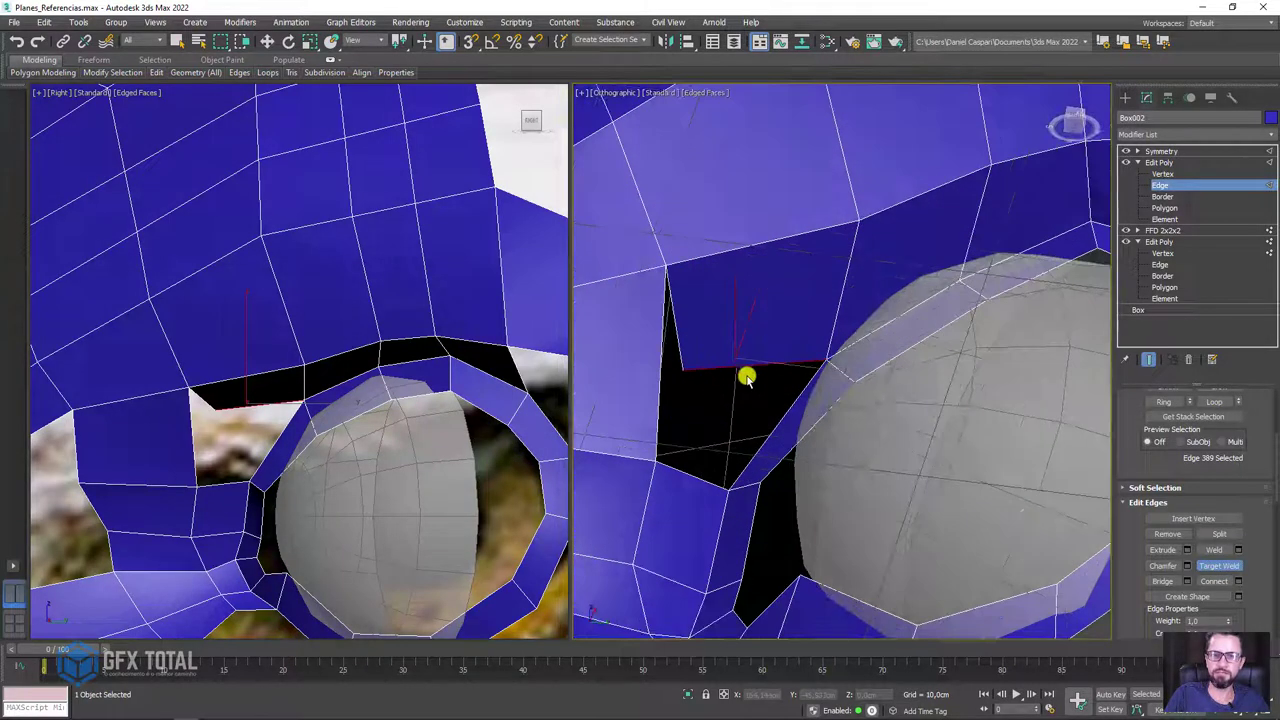
- Move the hole's corner vertex down to reshape the opening
left_click(1160, 174)
key("w")
left_click(214, 386)
mouse_move(257, 380)
left_mouse_down()
mouse_move(287, 386)
mouse_move(257, 434)
left_mouse_up()
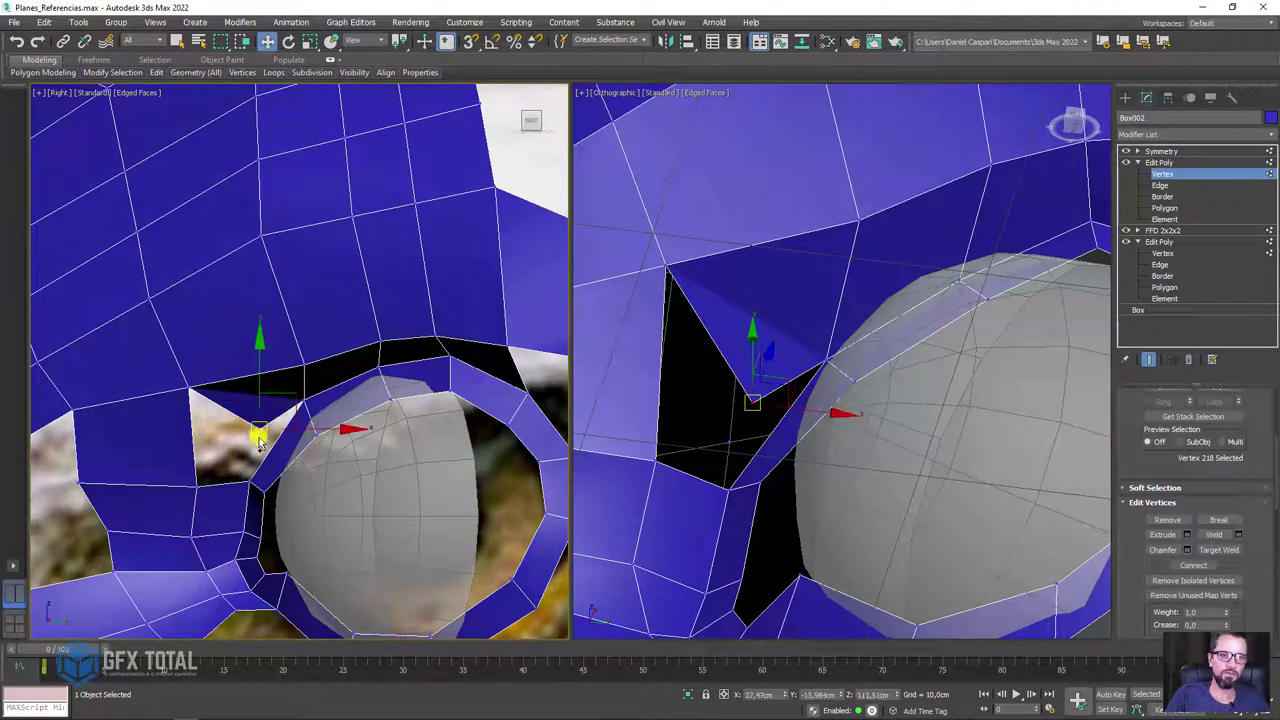
scroll(314, 429, "up", 2)
scroll(320, 437, "up", 2)
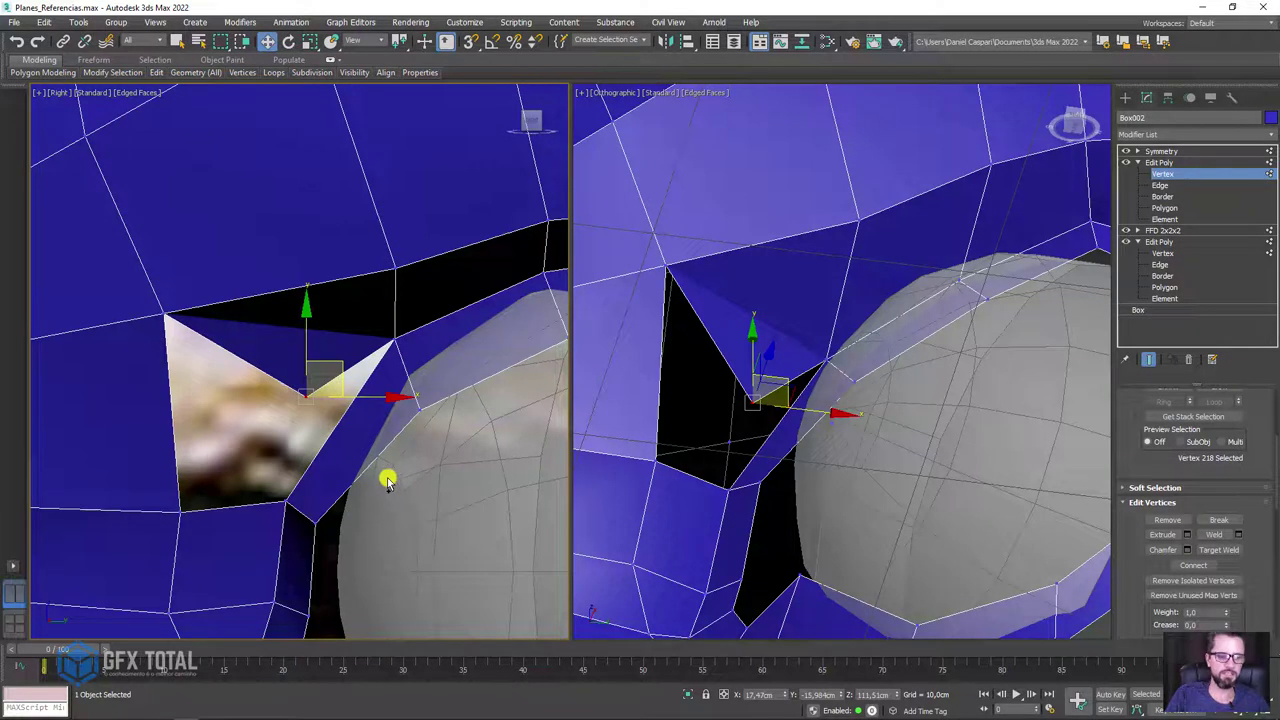
- Move the edge beside the eye rim up-left and Target Weld it onto its neighbour
key("2")
left_click(350, 436)
left_click(362, 430)
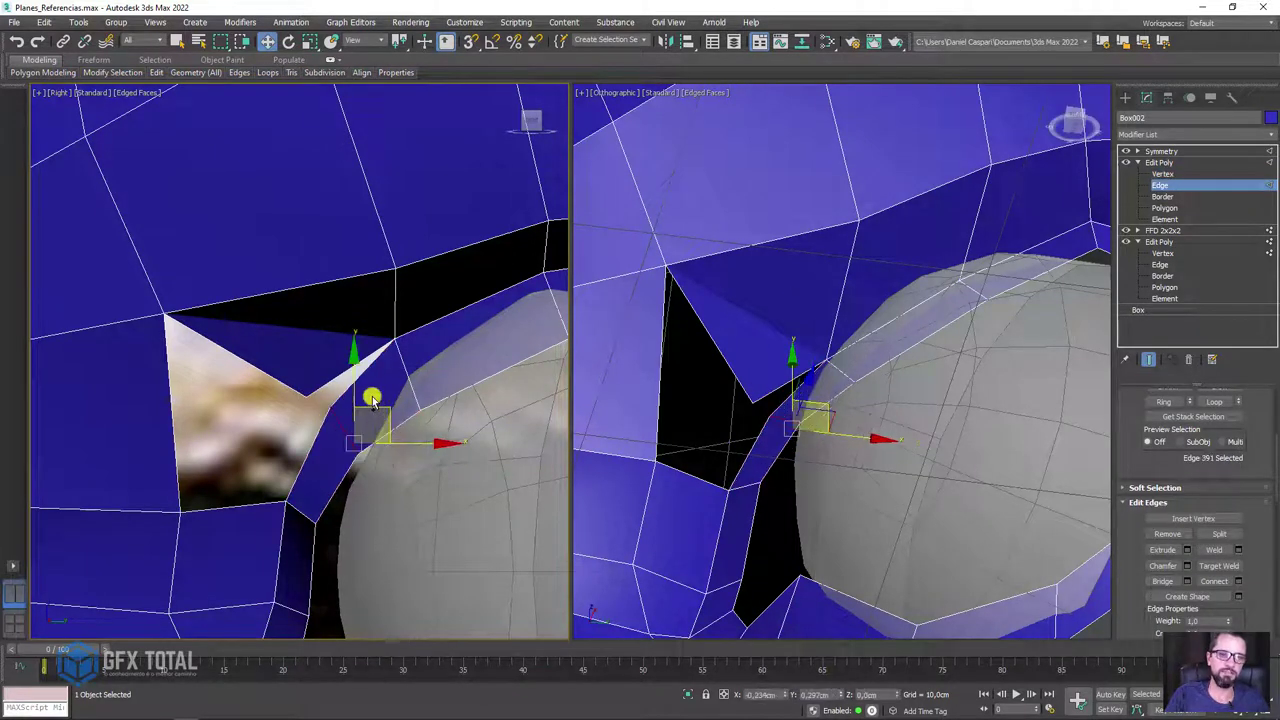
left_click_drag(793, 398, 775, 388)
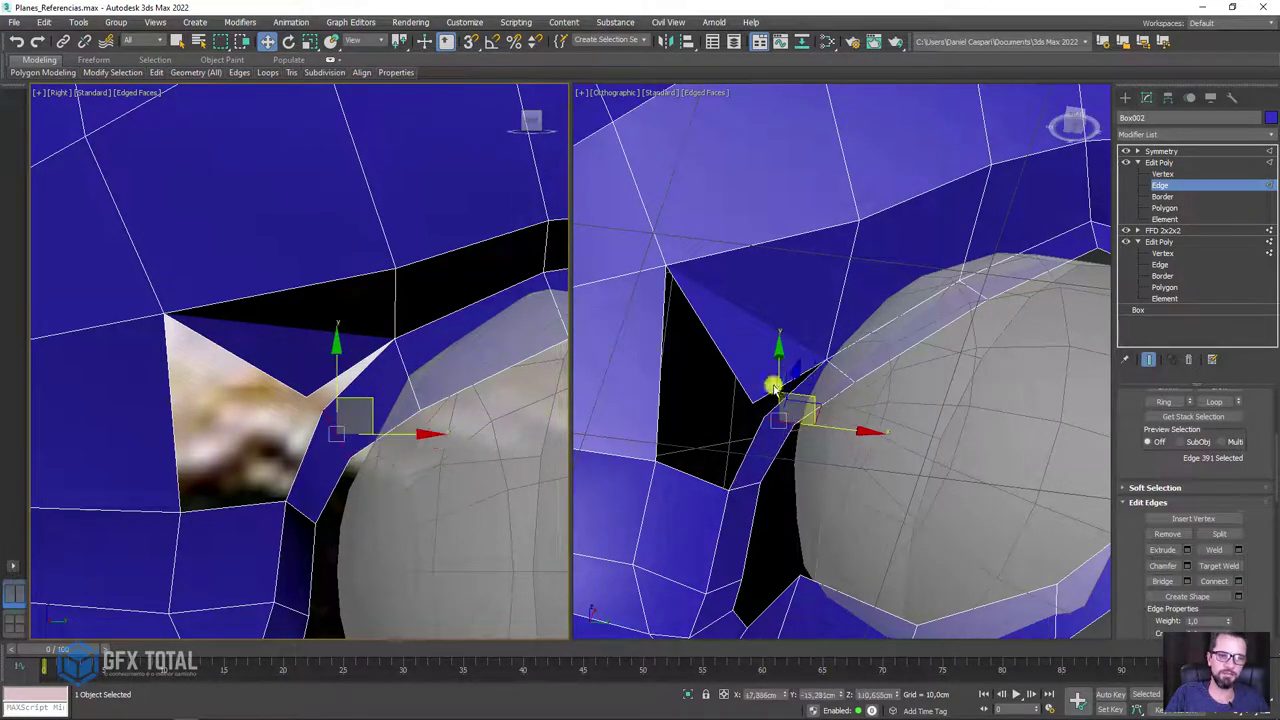
left_click(1220, 567)
left_click(341, 390)
- Bridge two edges across the remaining hole between brow and eye
scroll(343, 382, "down", 3)
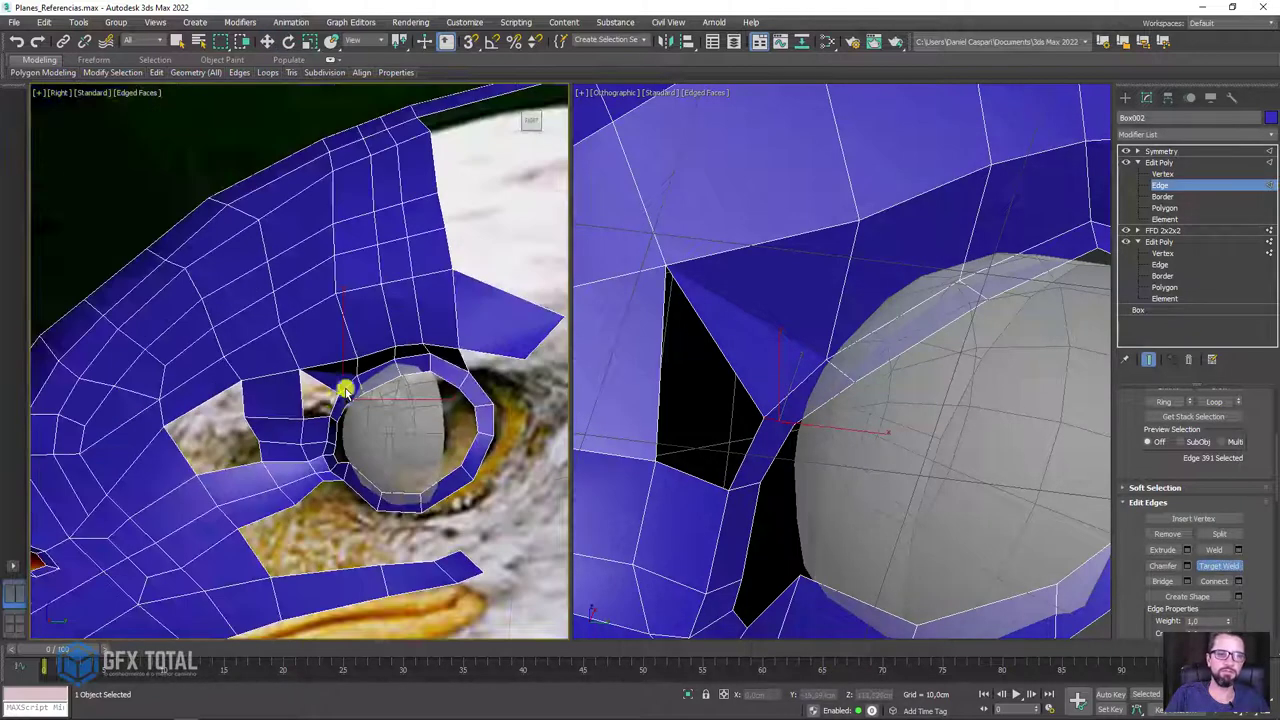
scroll(334, 400, "up", 2)
scroll(334, 385, "up", 2)
right_click(334, 375)
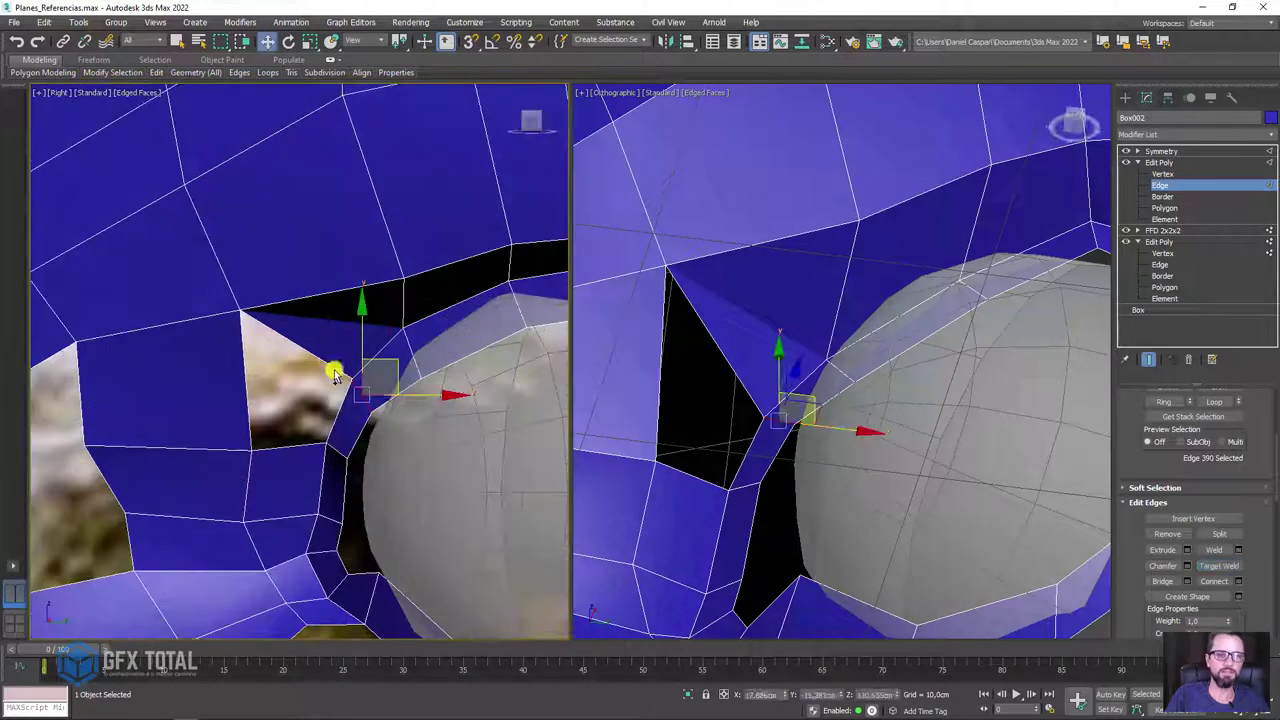
left_click(298, 443, "ctrl")
left_click(1160, 582)
- Bridge the lower eye-rim edge down to the cheek strip edge
scroll(816, 433, "down", 5)
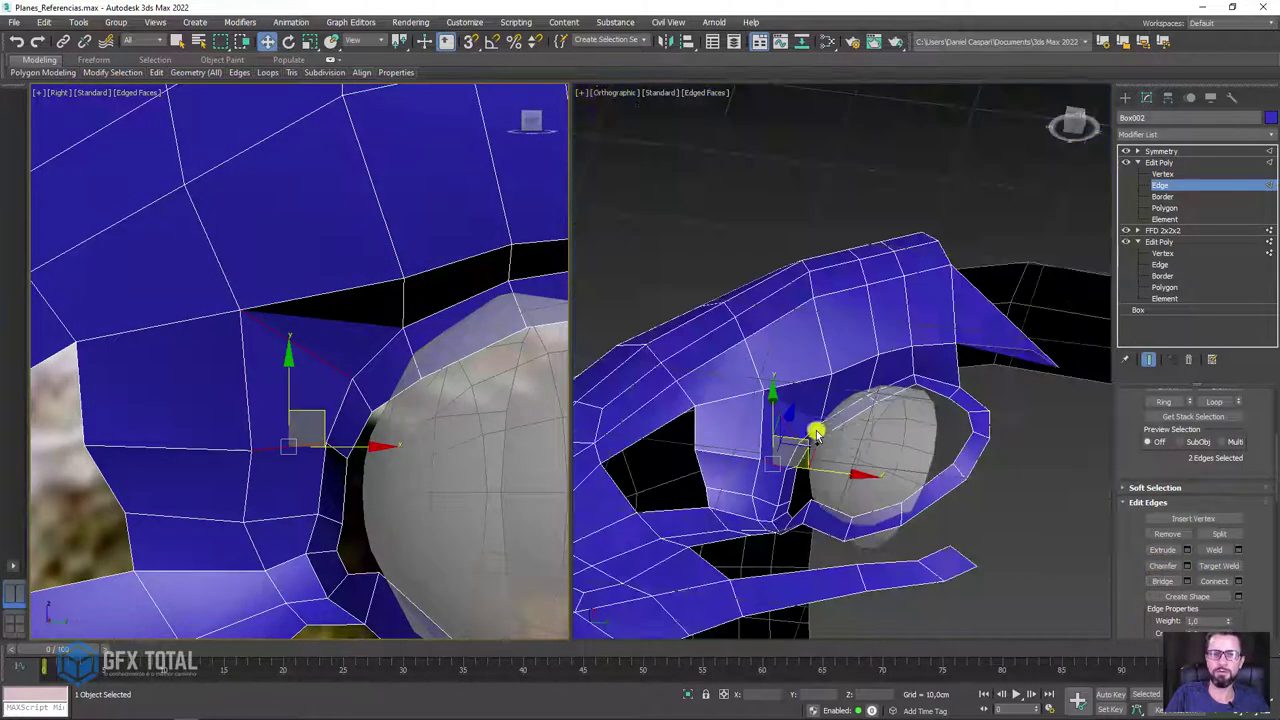
mouse_move(816, 433)
middle_mouse_down("alt")
mouse_move(737, 314)
mouse_move(771, 380)
mouse_move(738, 393)
mouse_move(803, 447)
middle_mouse_up("alt")
left_click(797, 447)
scroll(343, 380, "down", 3)
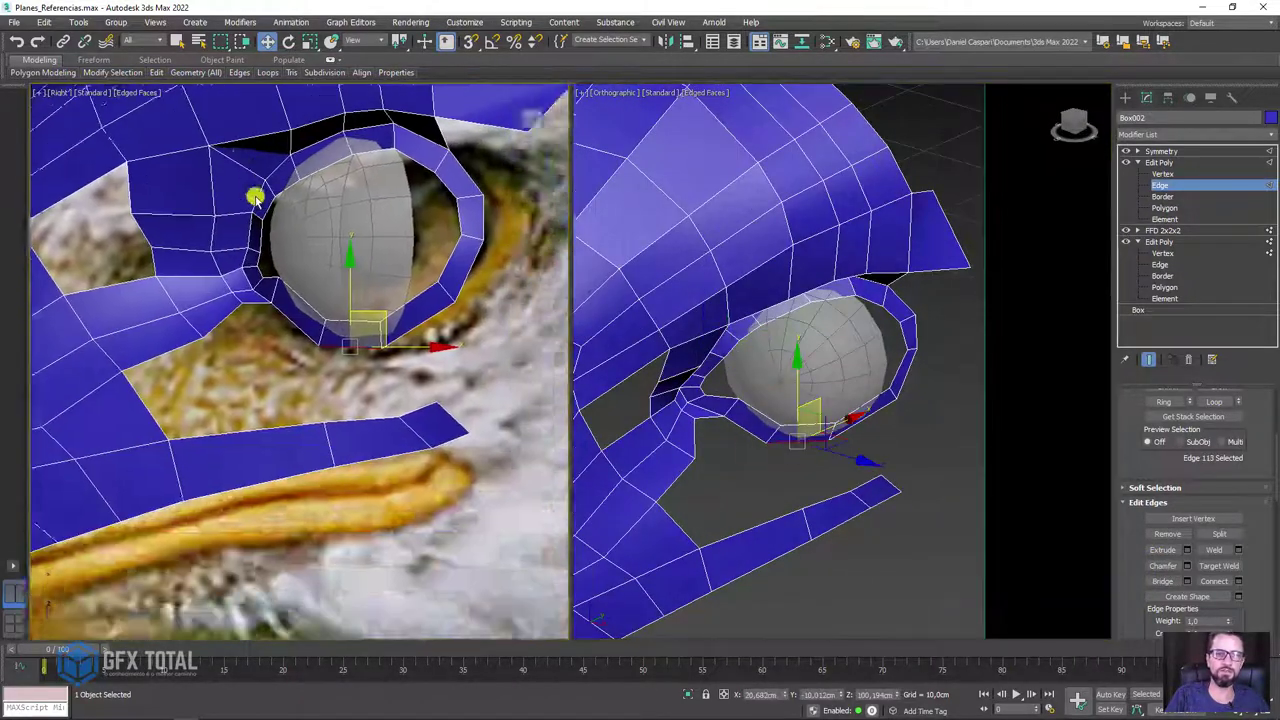
middle_click_drag(257, 194, 330, 350)
left_click(330, 352, "ctrl")
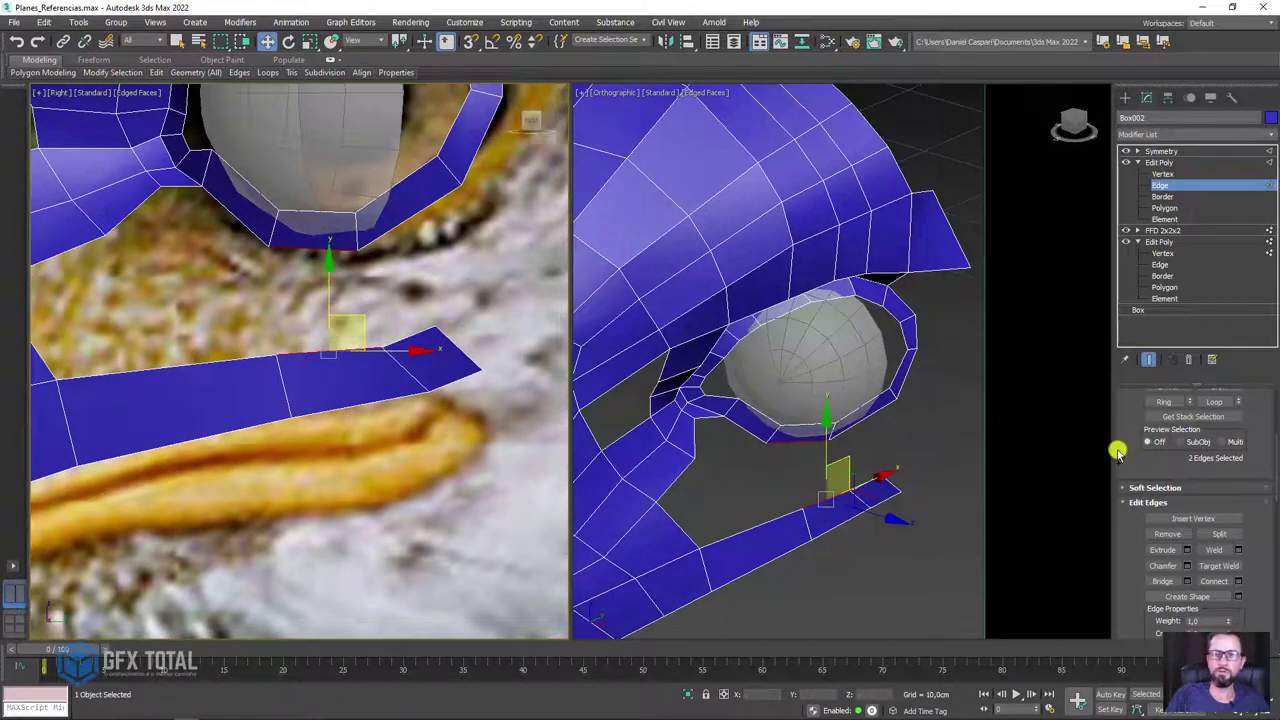
left_click(1162, 581)
- Fit the new faces to the reference by moving one edge down and the outer edge right
left_click(395, 234)
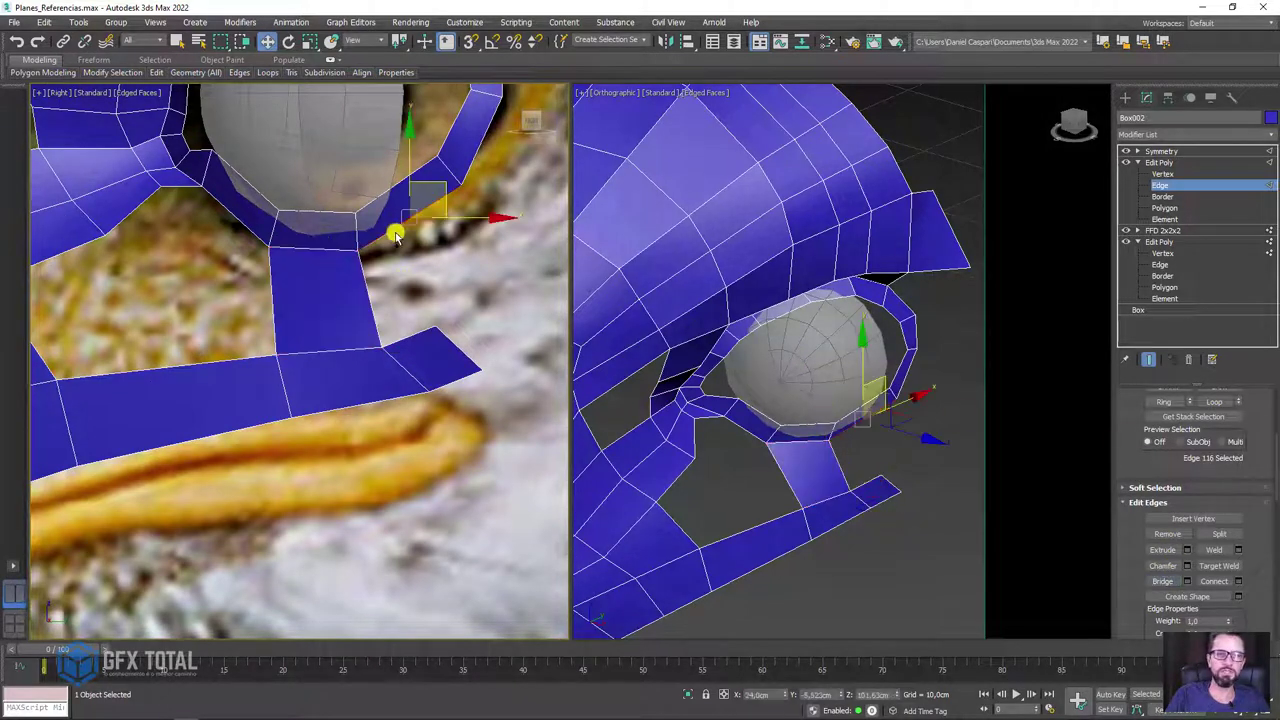
left_click(383, 190)
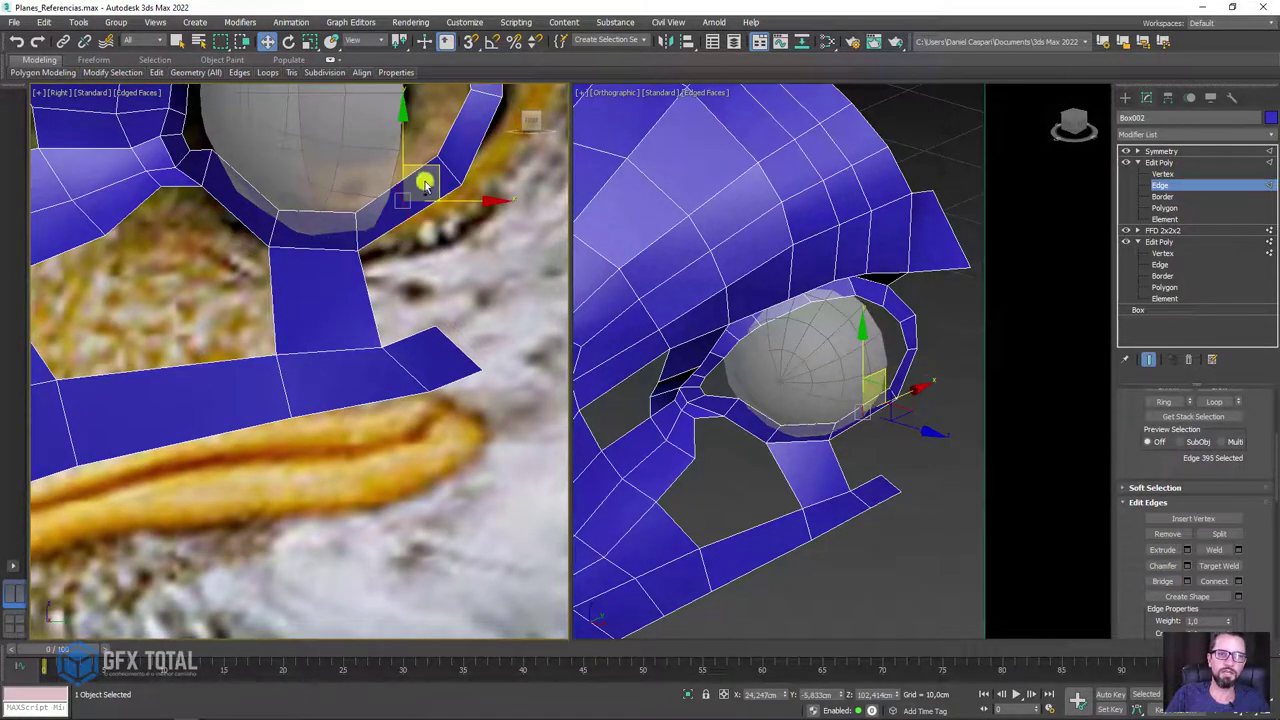
left_click_drag(425, 185, 410, 225)
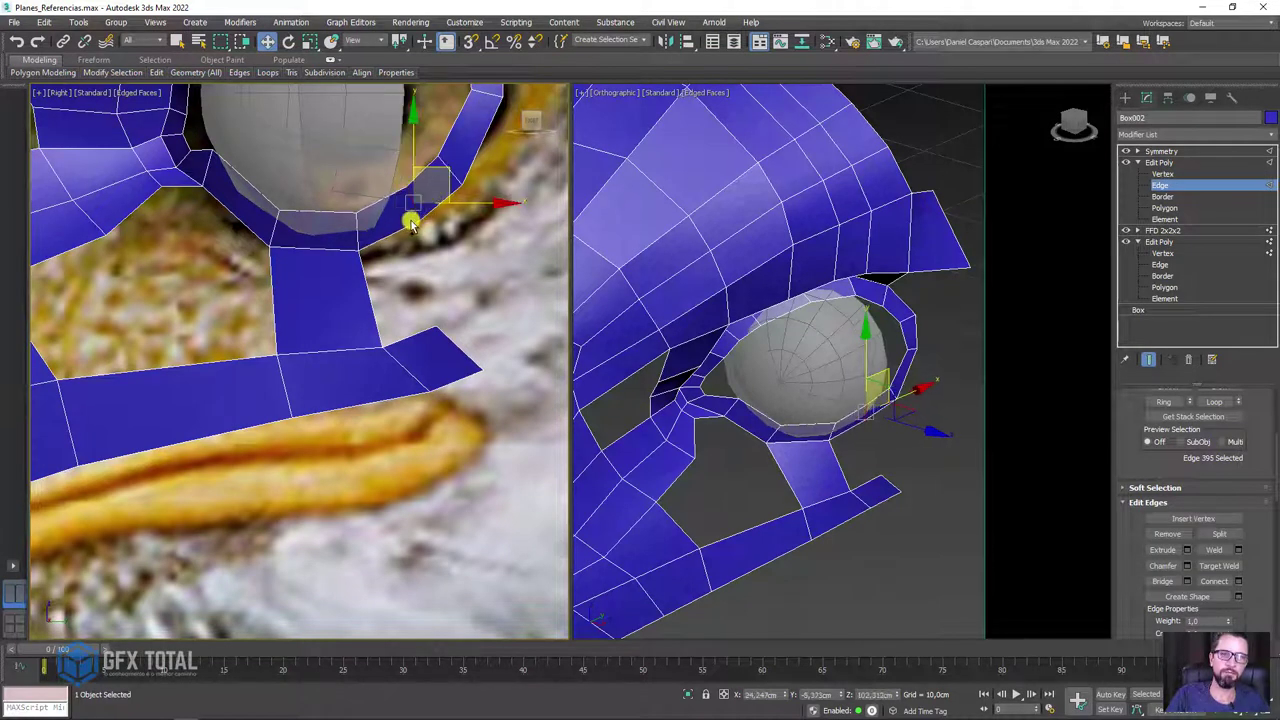
left_click(402, 348)
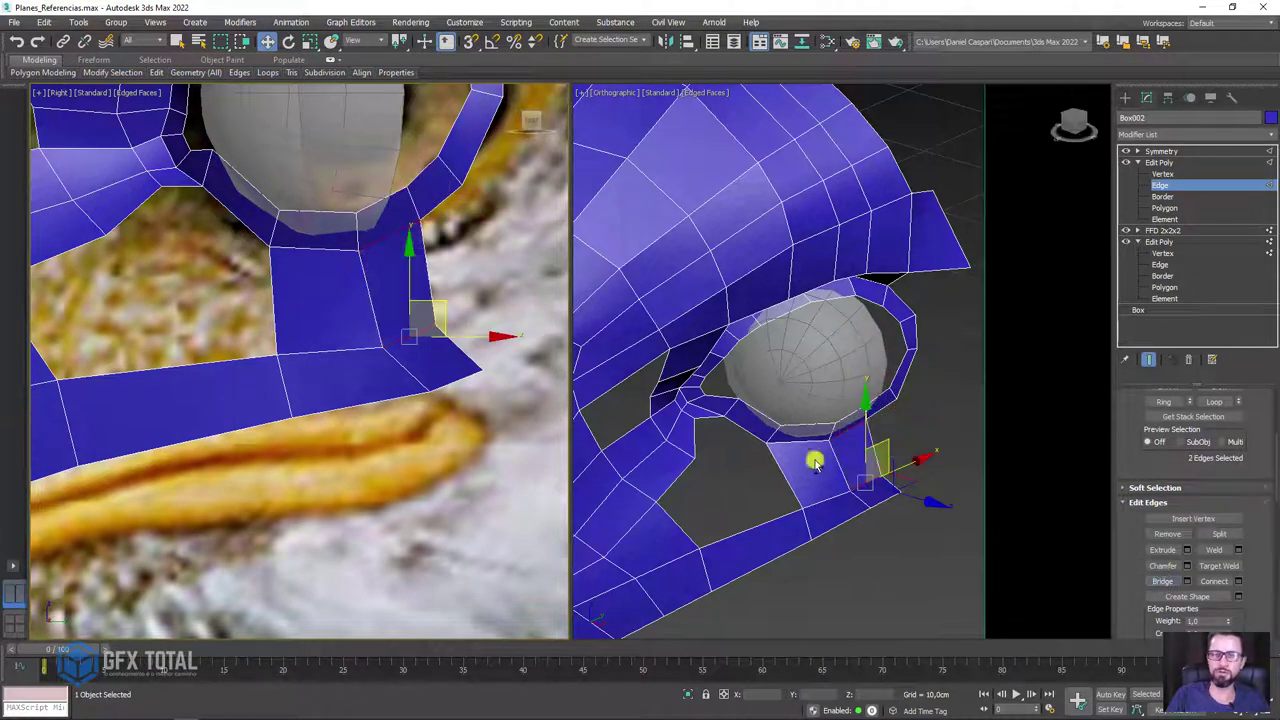
left_click(466, 350)
left_click_drag(486, 323, 508, 286)
- Lift the selected edge, then bridge the pocket hole under the eye with new polygons
middle_click_drag(294, 309, 397, 368)
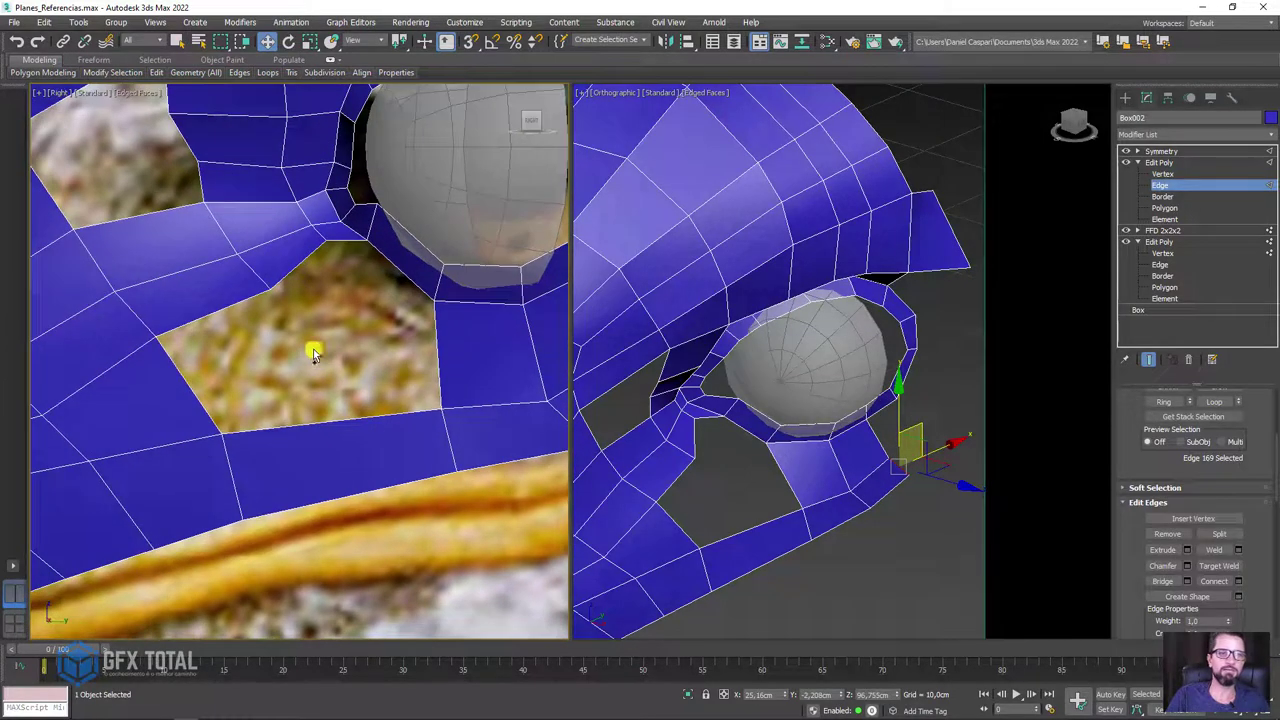
left_click(340, 450)
left_click(282, 430)
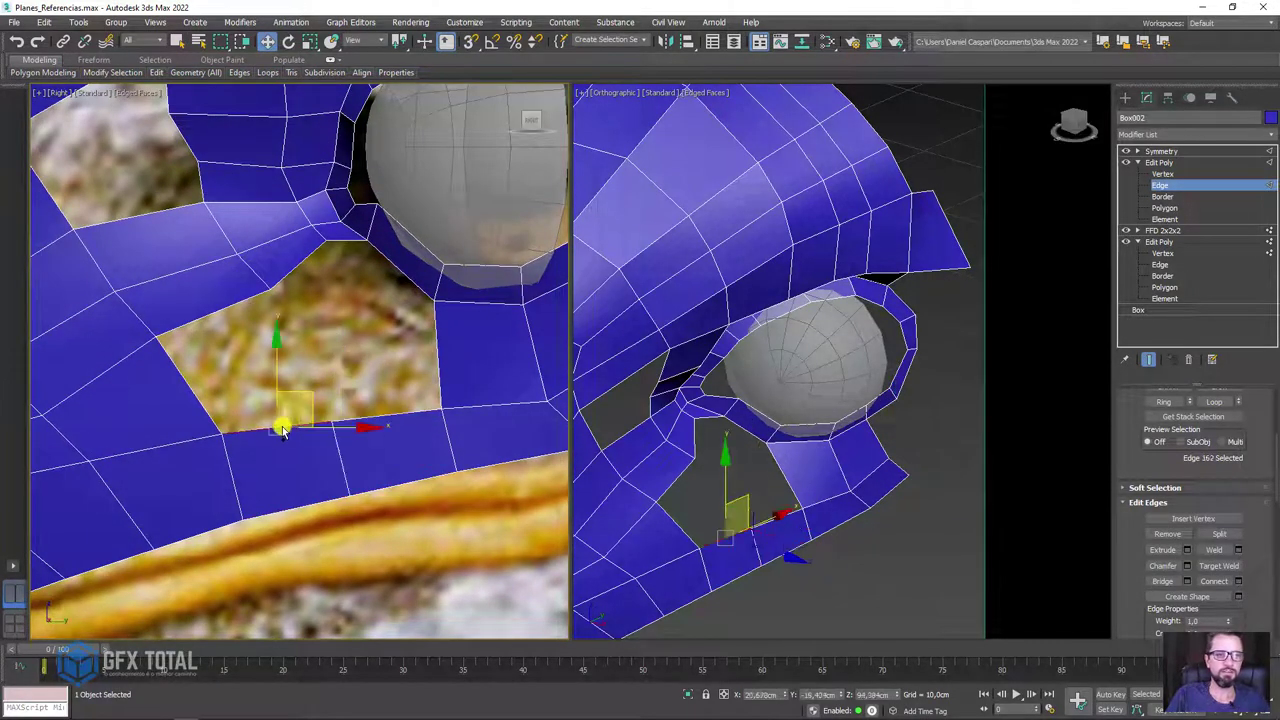
left_click(217, 318, "ctrl")
left_click(294, 278, "ctrl")
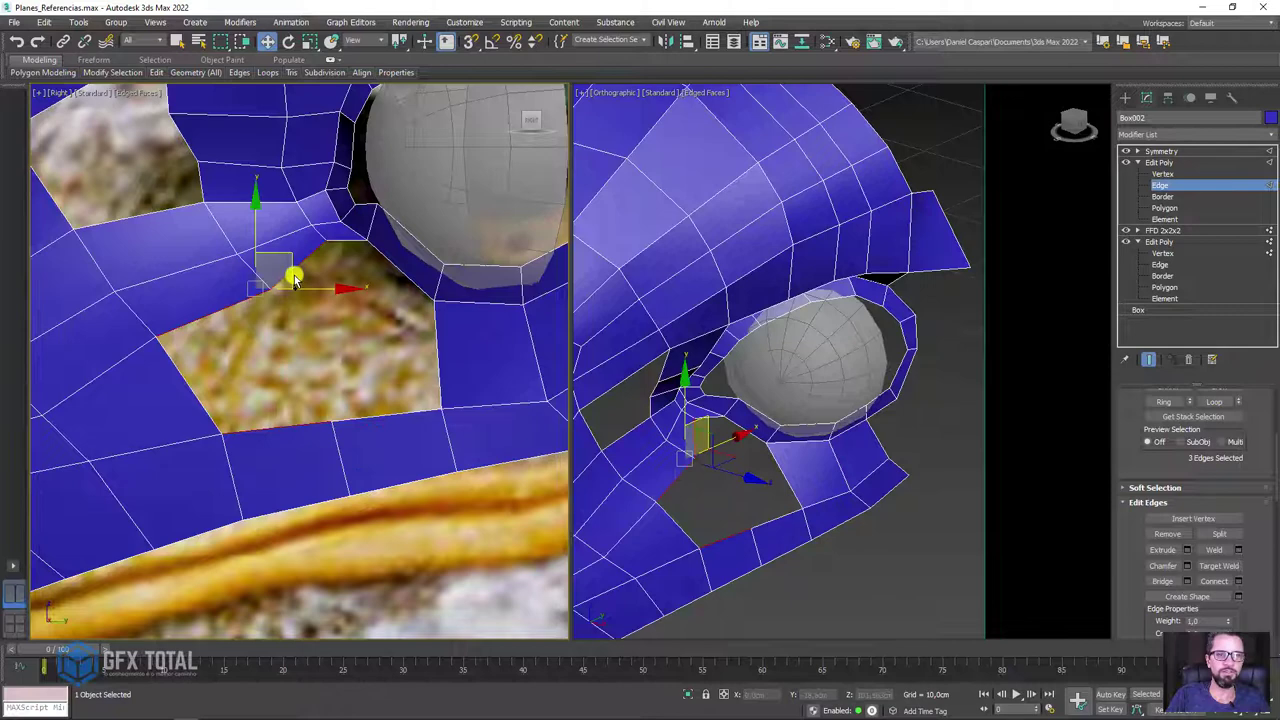
left_click(378, 416, "ctrl")
left_click(1160, 580)
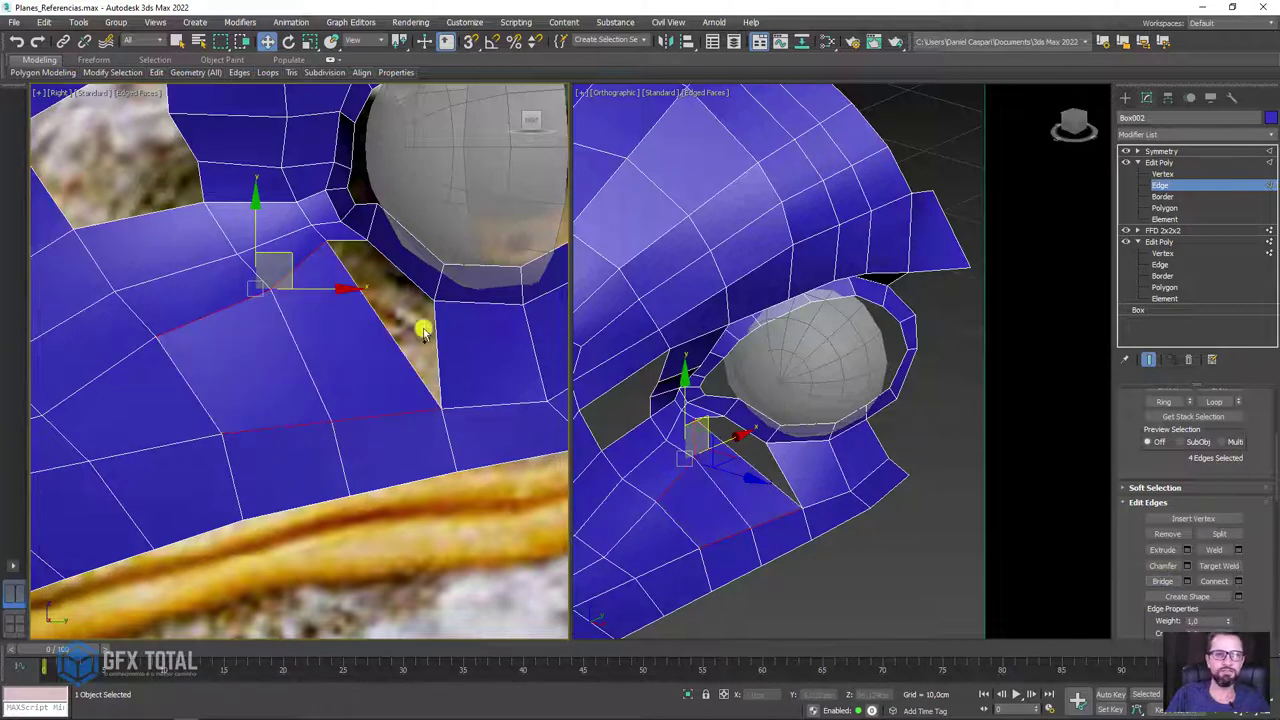
scroll(394, 302, "up", 2)
scroll(428, 371, "down", 3)
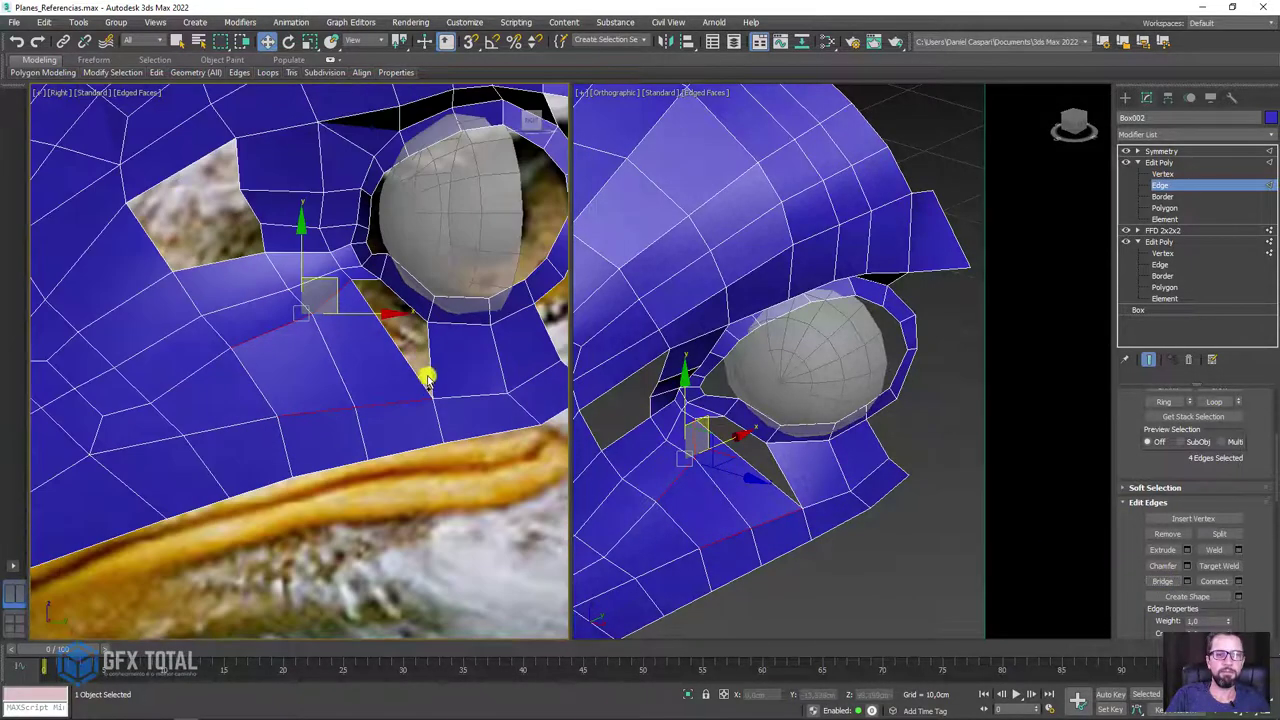
scroll(427, 376, "up", 2)
- In Front view, pull the pocket's corner vertex up and to the left
left_click(1163, 174)
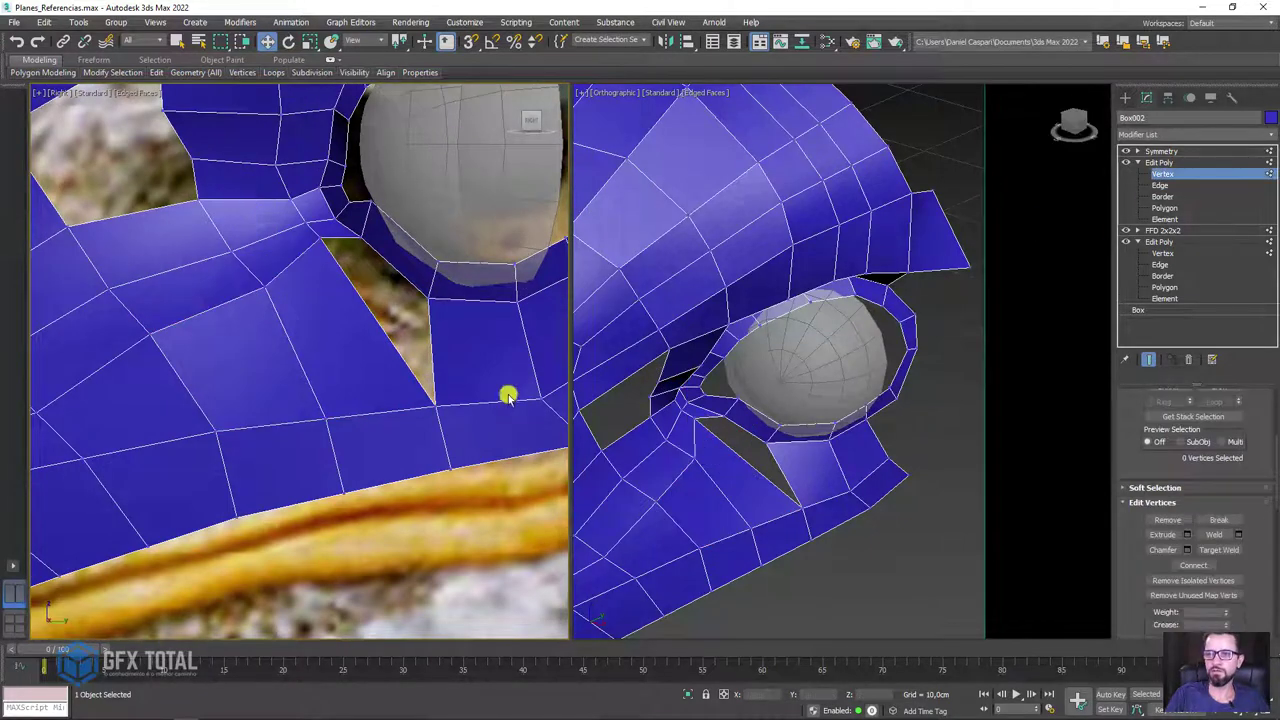
key("f")
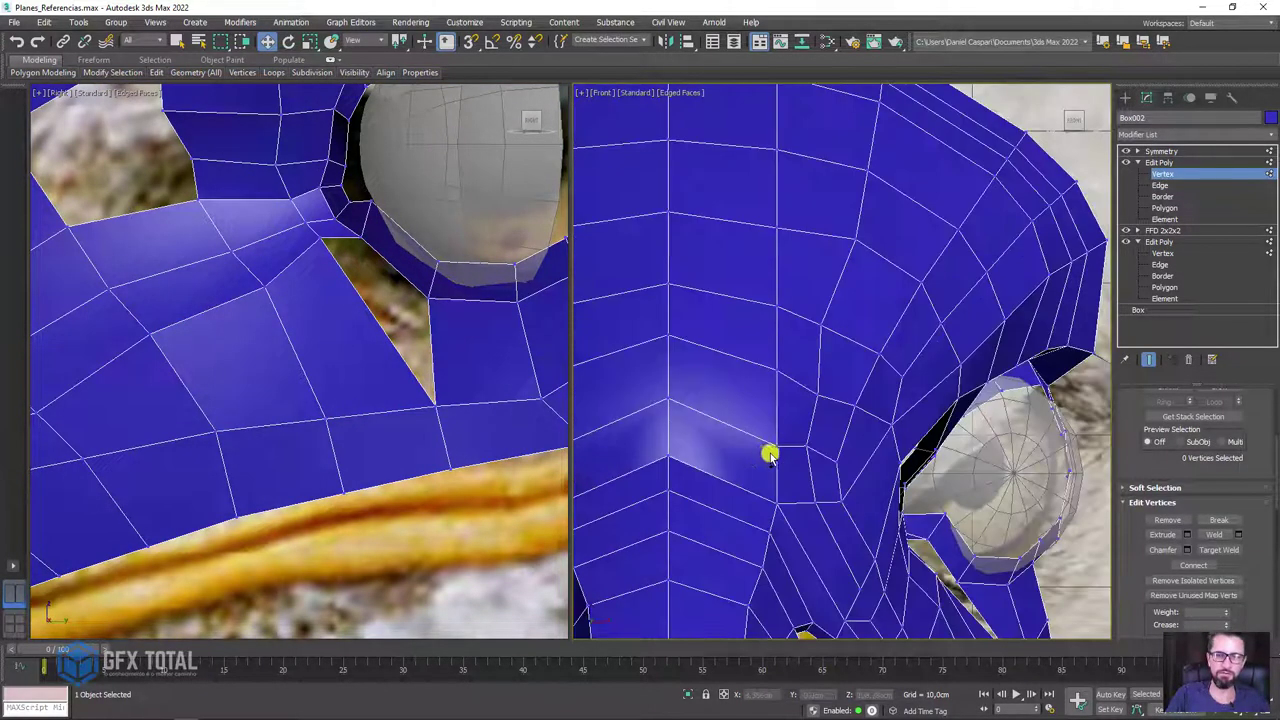
scroll(855, 445, "up", 3)
middle_click_drag(880, 351, 914, 314)
left_click(914, 314)
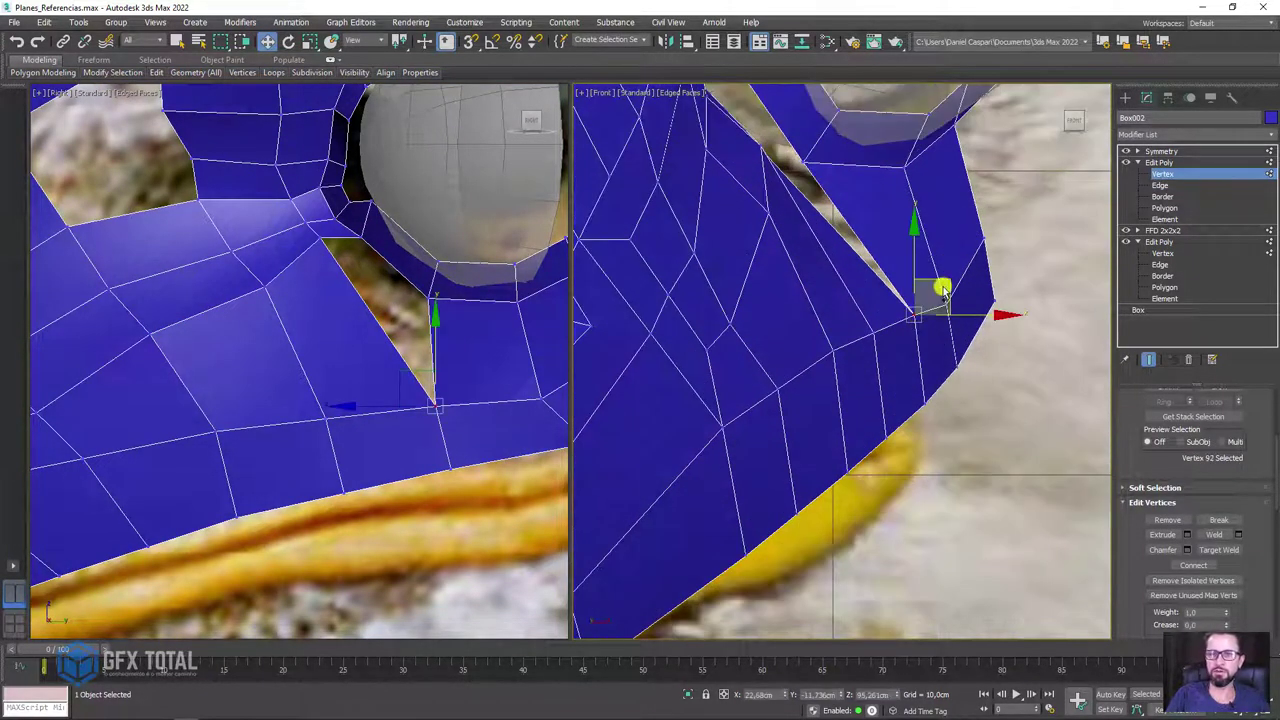
mouse_move(930, 268)
left_mouse_down()
mouse_move(884, 305)
mouse_move(900, 290)
left_mouse_up()
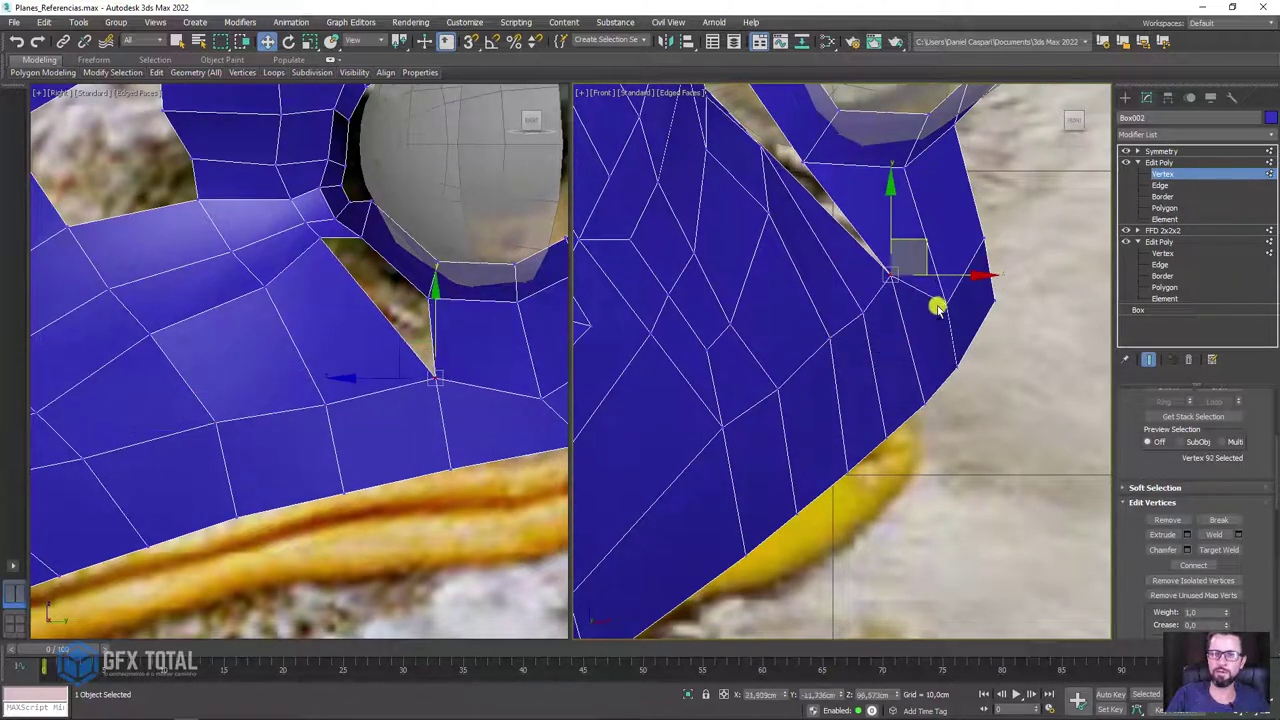
left_click(938, 289)
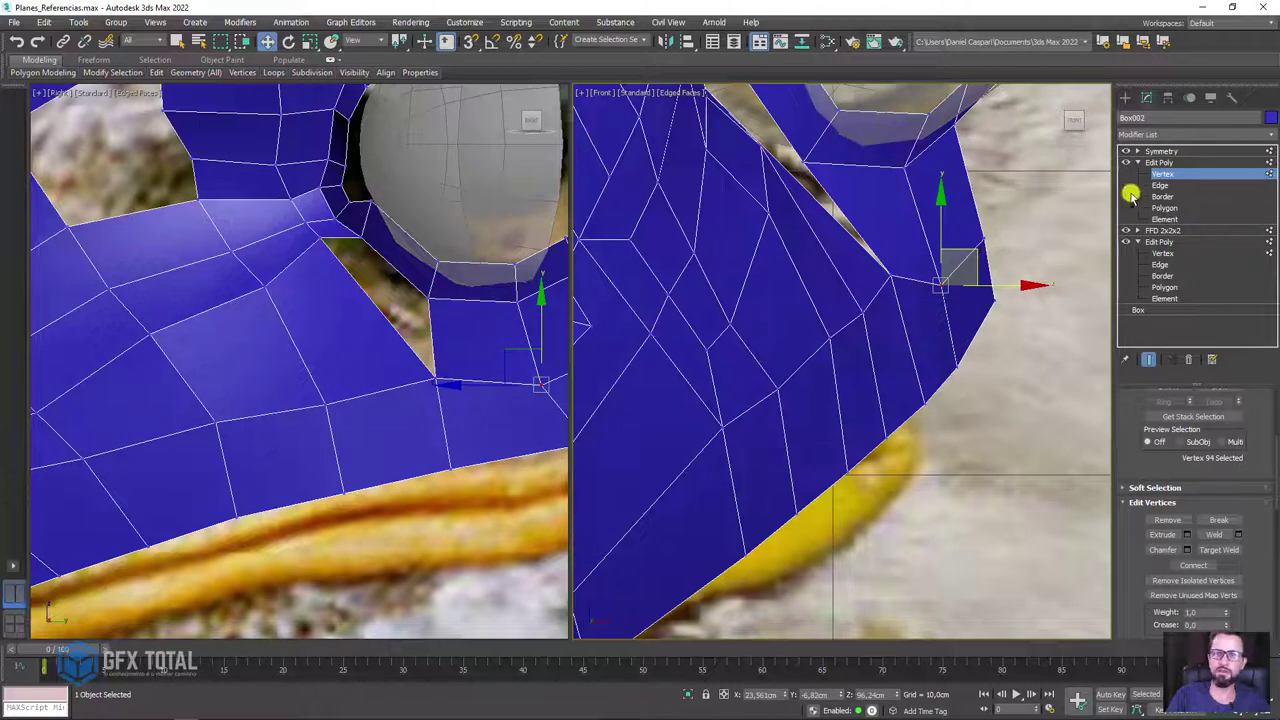
left_click(1163, 196)
- Cap the open border hole near the eye and orbit to inspect the new cap
left_click(398, 284)
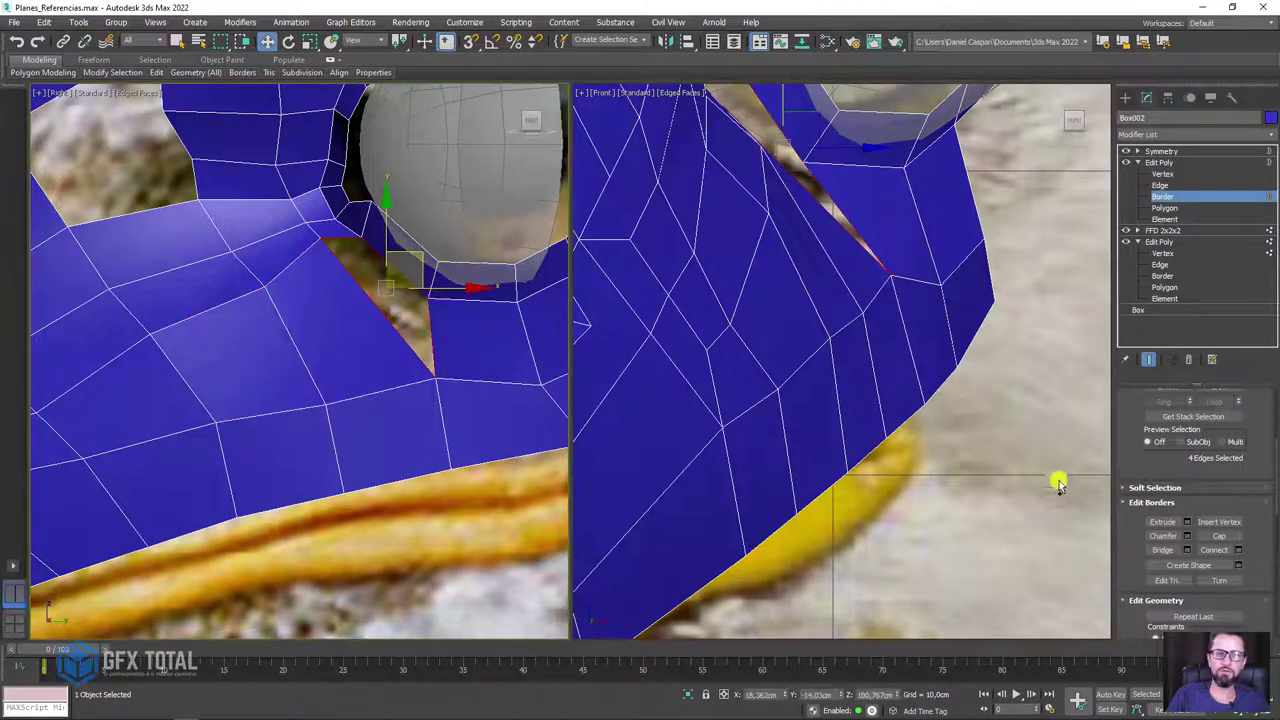
left_click(1218, 540)
scroll(223, 289, "down", 3)
middle_click_drag(223, 289, 423, 237, "alt")
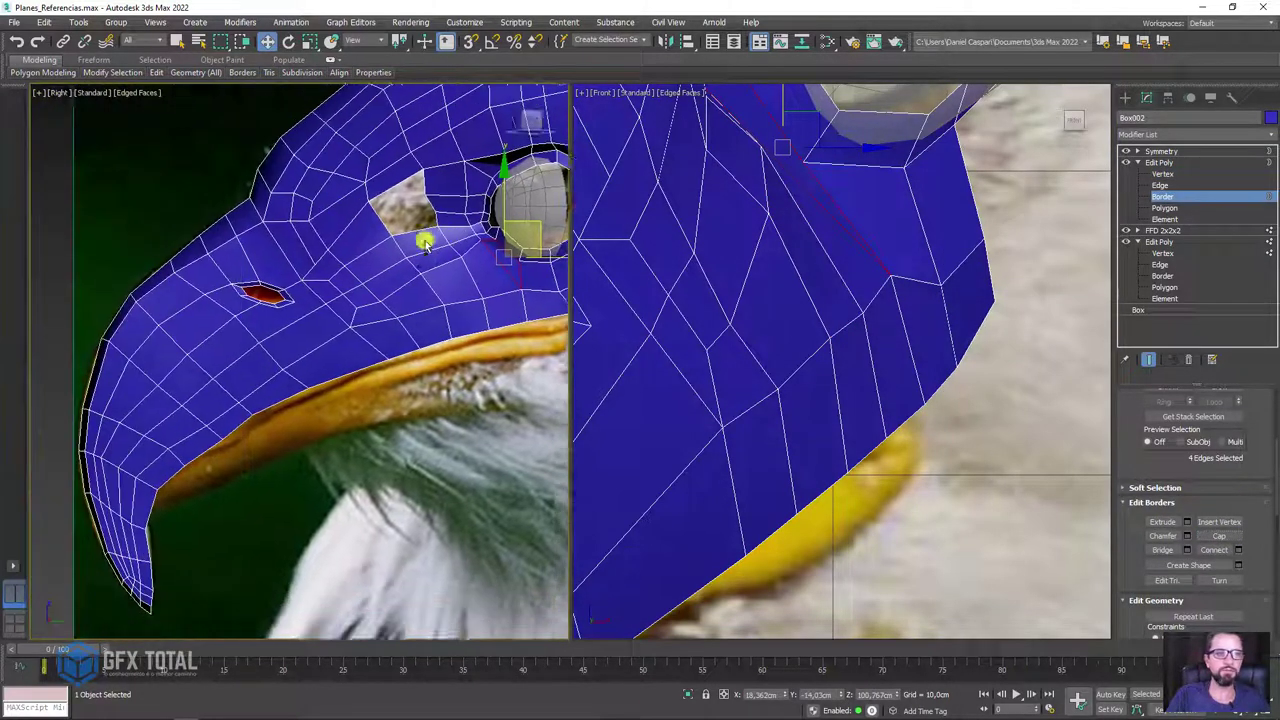
scroll(294, 302, "up", 4)
mouse_move(294, 302)
middle_mouse_down("alt")
mouse_move(394, 280)
mouse_move(468, 292)
middle_mouse_up("alt")
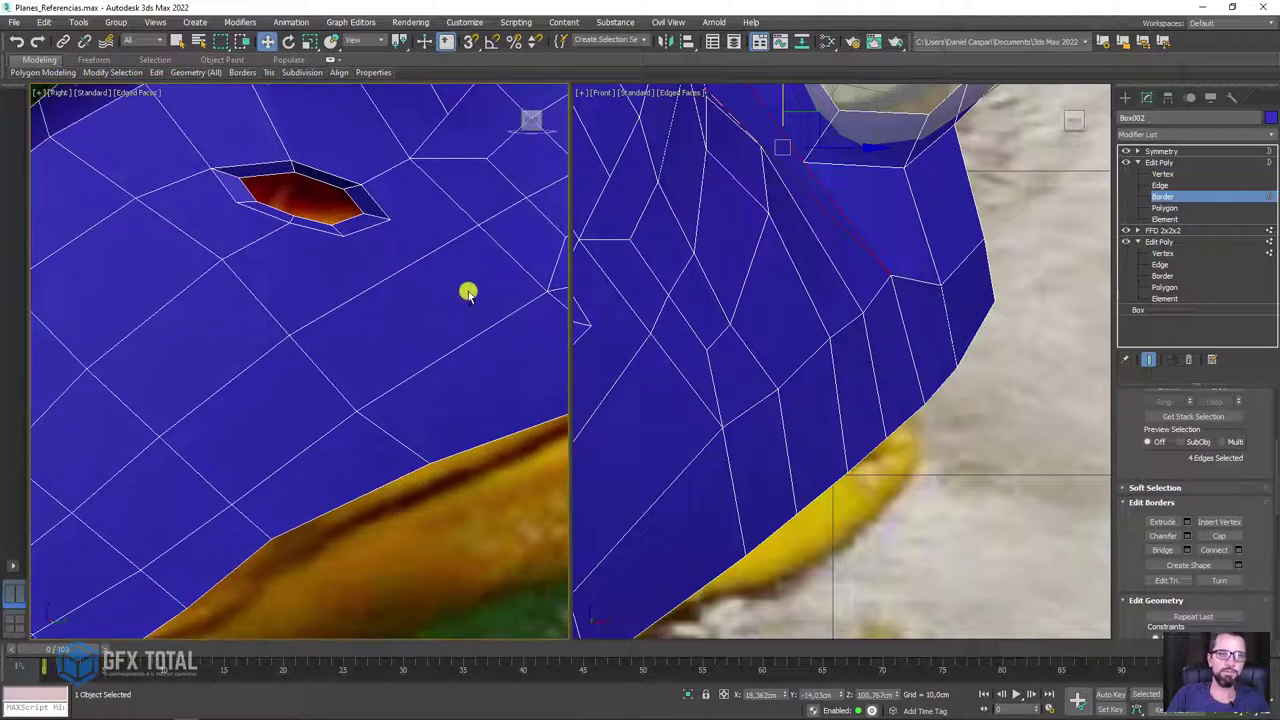
- At Vertex level, select vertices around the nostril opening, ending on vertex 133
left_click(1162, 174)
mouse_move(337, 257)
middle_mouse_down("alt")
mouse_move(391, 286)
mouse_move(378, 300)
middle_mouse_up("alt")
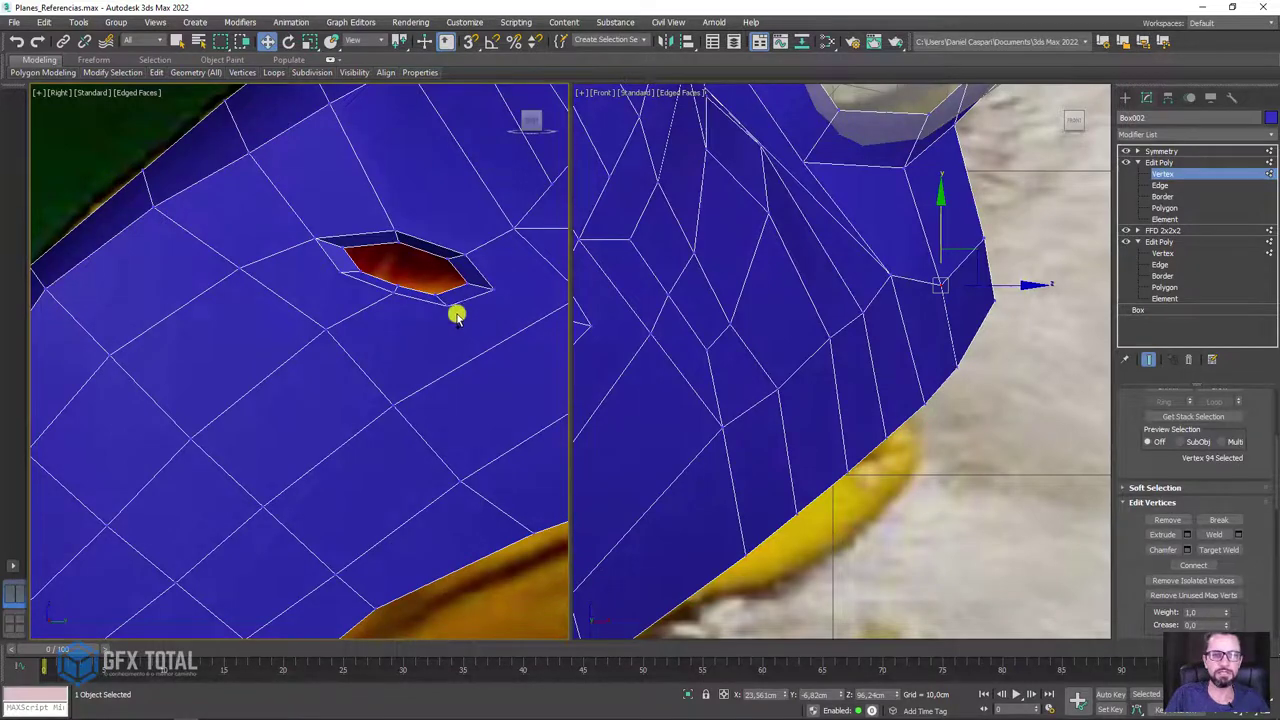
left_click(447, 300)
left_click(395, 405, "ctrl")
mouse_move(366, 290)
middle_mouse_down("alt")
mouse_move(350, 278)
mouse_move(363, 294)
middle_mouse_up("alt")
left_click(366, 300)
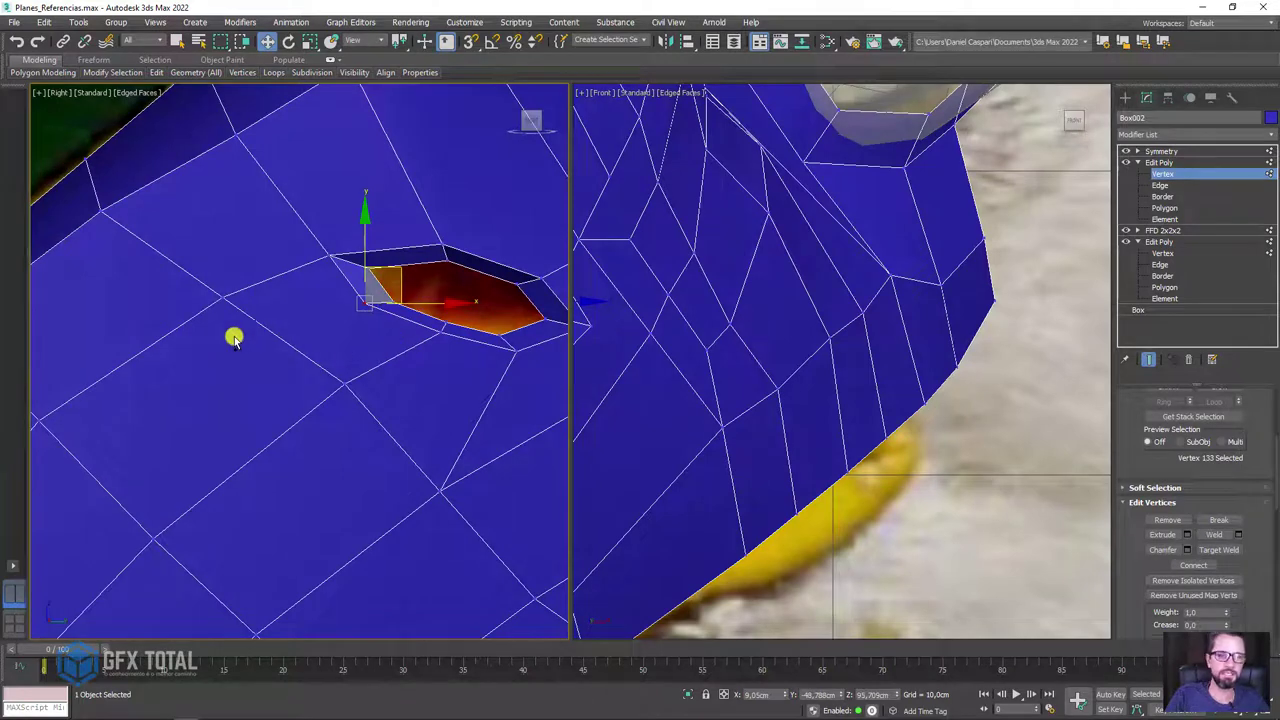
scroll(233, 340, "down", 3)
middle_click_drag(283, 328, 375, 200)
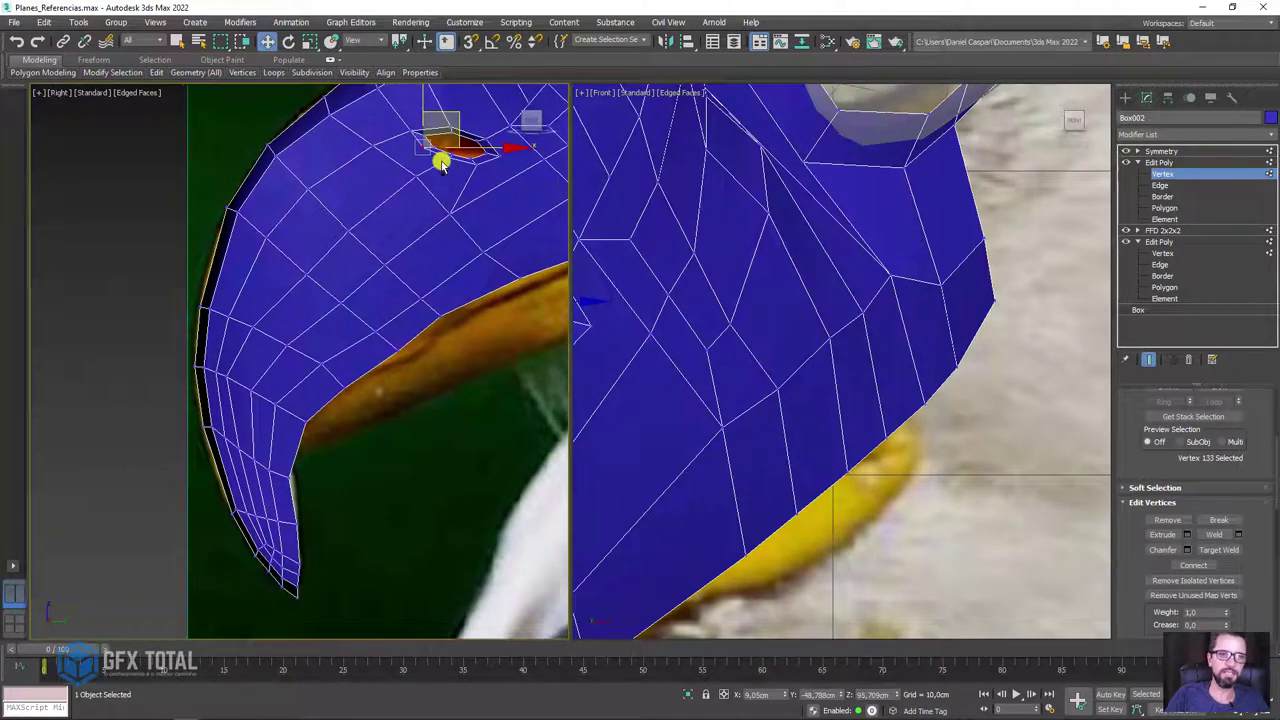
middle_click_drag(441, 165, 420, 323)
scroll(405, 318, "up", 3)
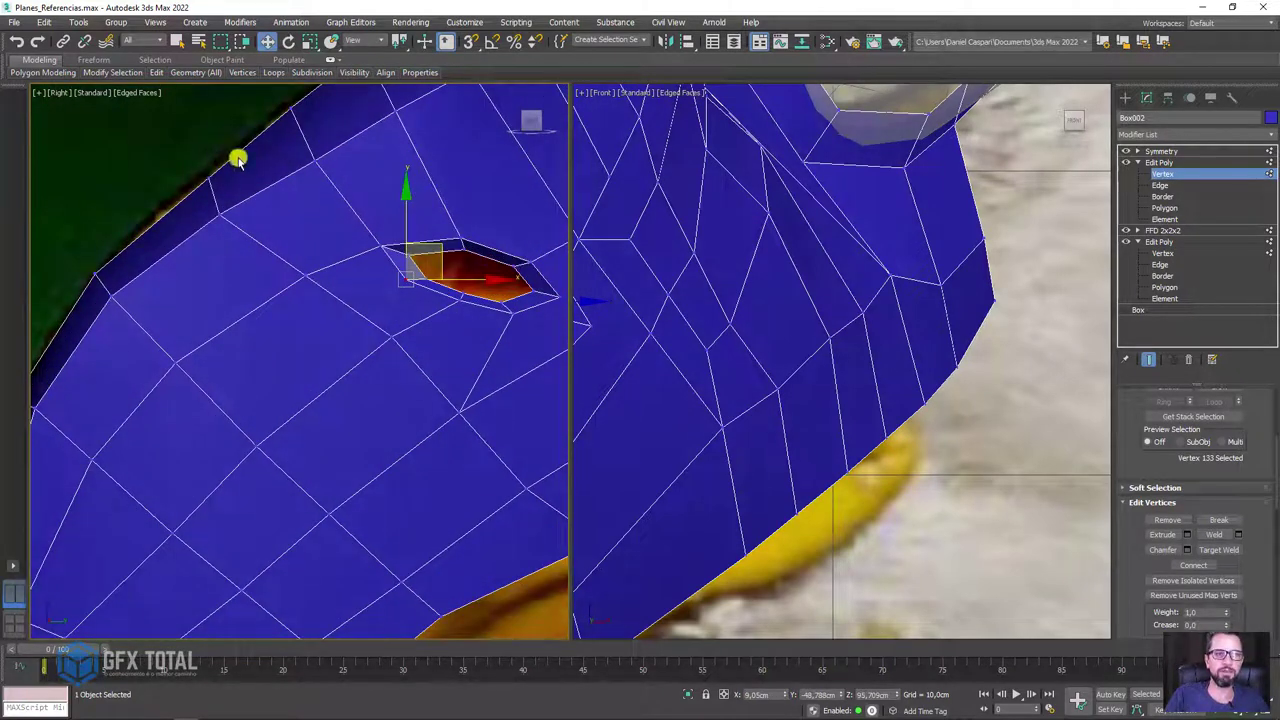
mouse_move(357, 249)
middle_mouse_down("alt")
mouse_move(380, 277)
mouse_move(348, 343)
middle_mouse_up("alt")
scroll(338, 280, "down", 3)
scroll(680, 298, "down", 3)
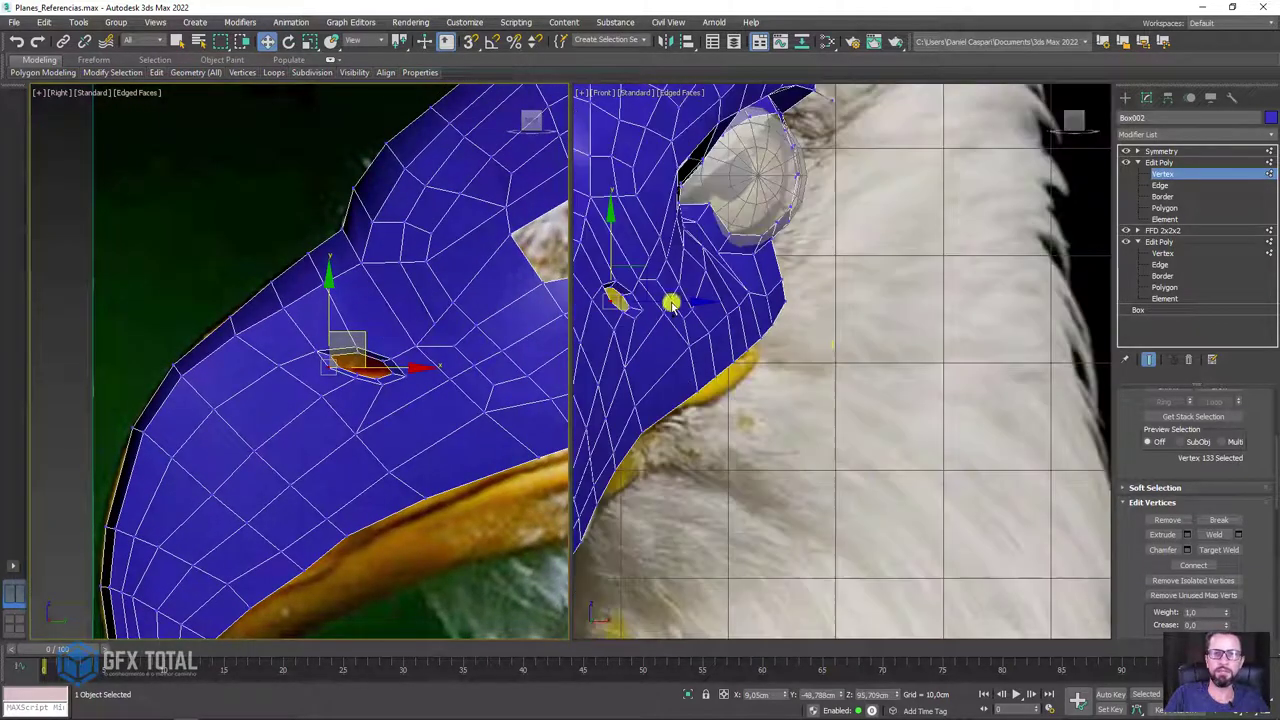
mouse_move(162, 710)
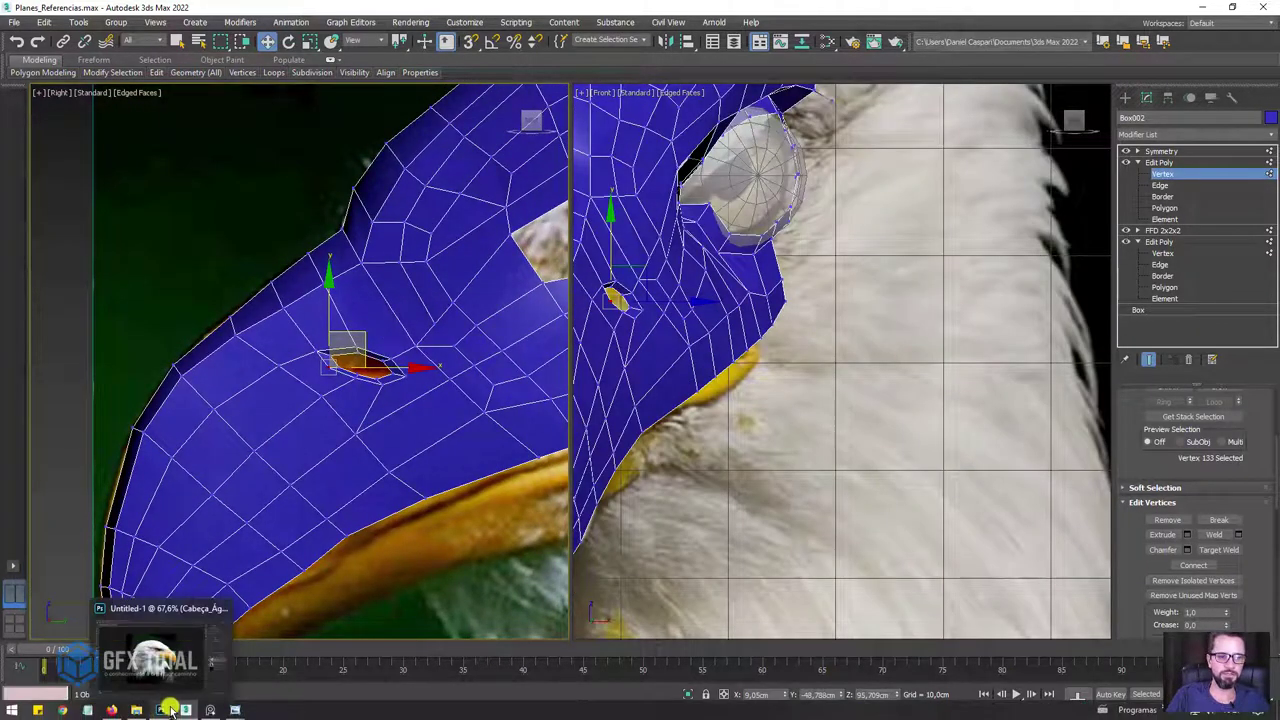
- Bring up the eagle reference photo and sketch a guide stroke over it
left_click(185, 710)
scroll(491, 223, "down", 2)
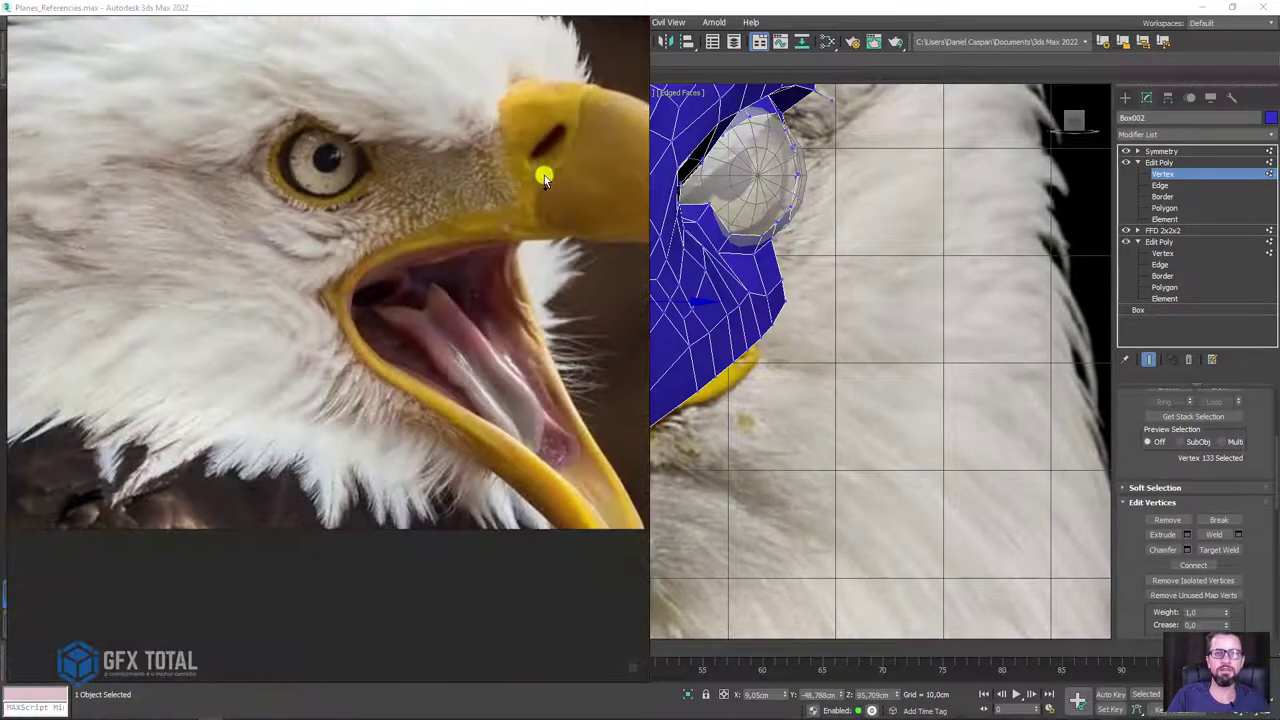
scroll(544, 175, "up", 2)
left_click_drag(546, 177, 579, 71)
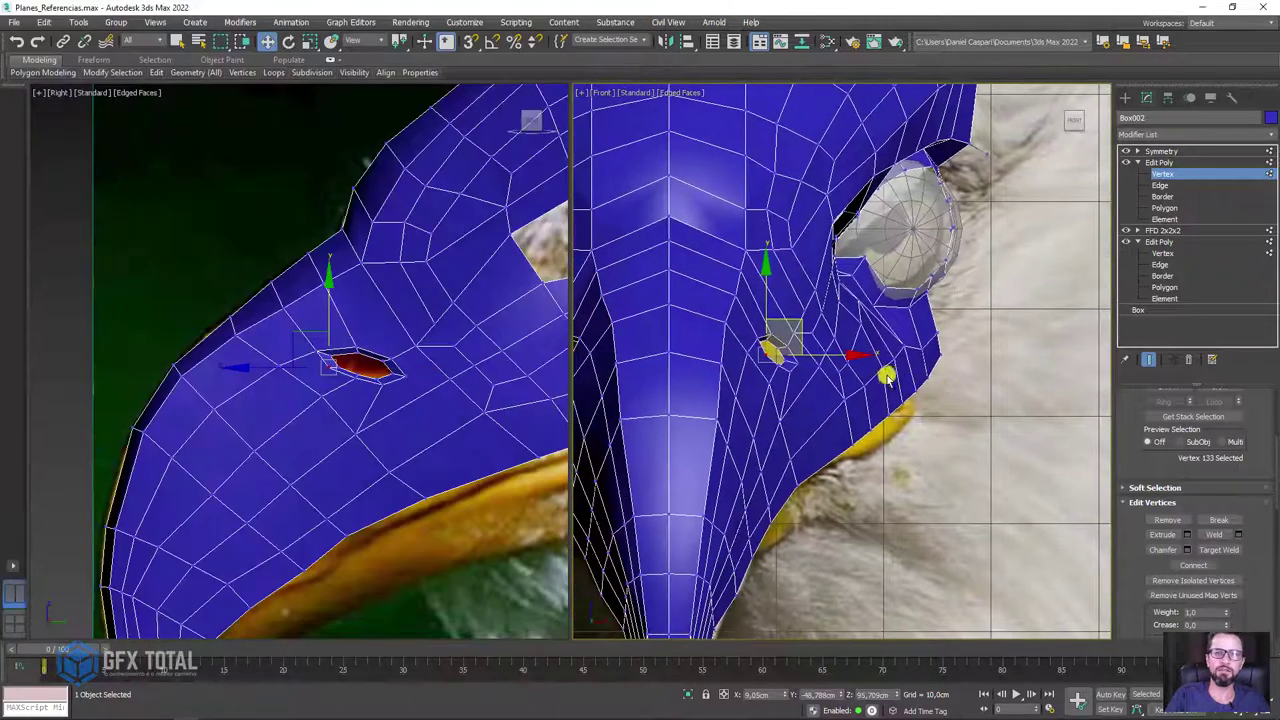
- Switch to the Move tool and select a vertex below the nostril
scroll(371, 408, "up", 2)
scroll(280, 380, "up", 2)
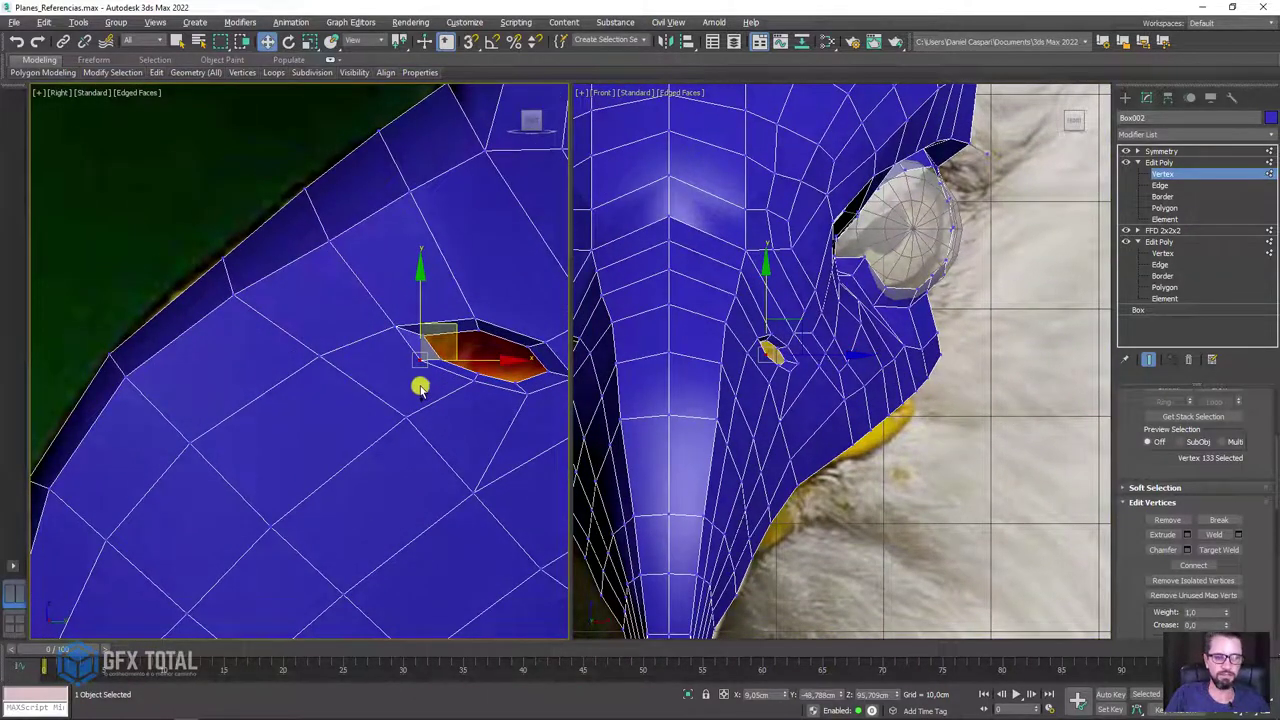
key("q")
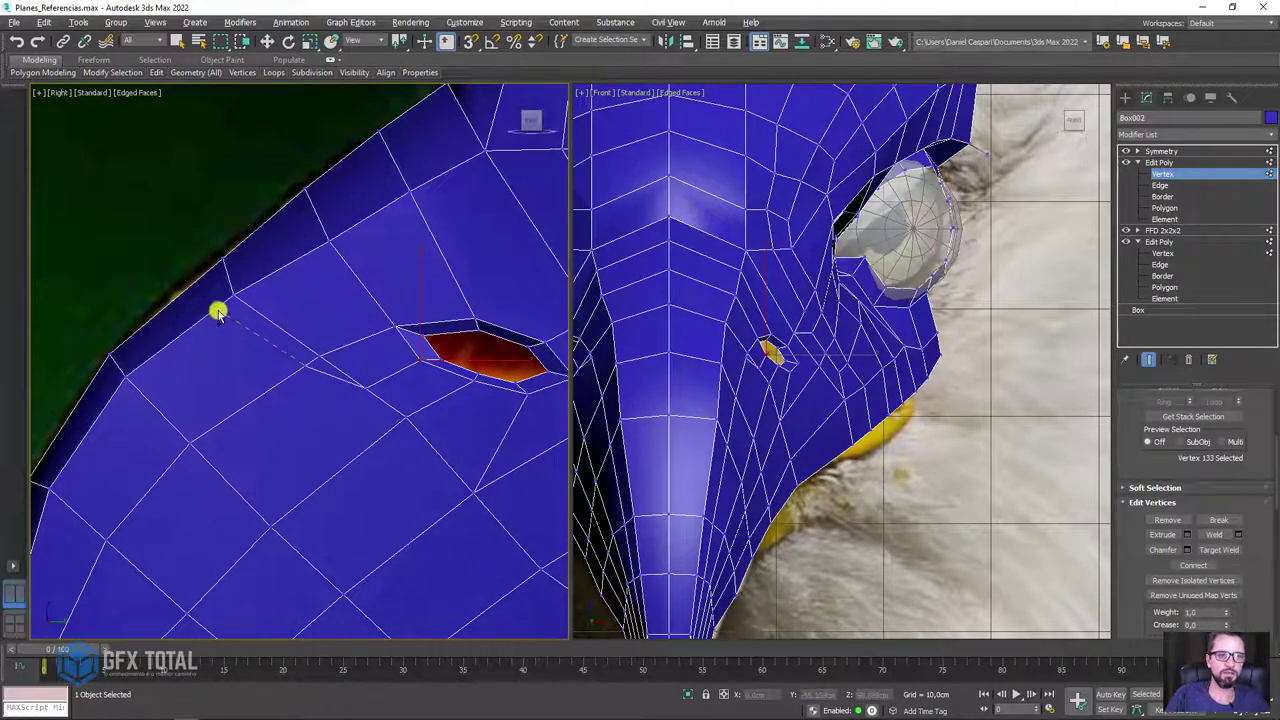
key("w")
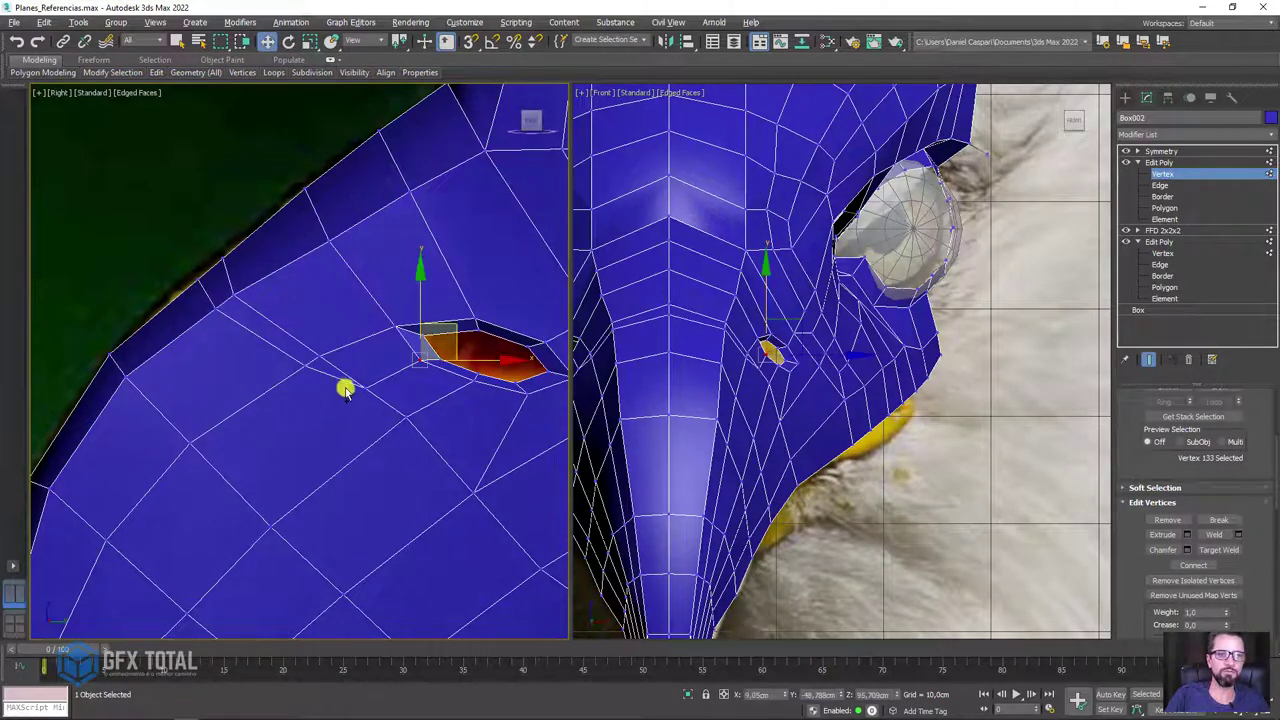
scroll(340, 388, "up", 3)
key("x")
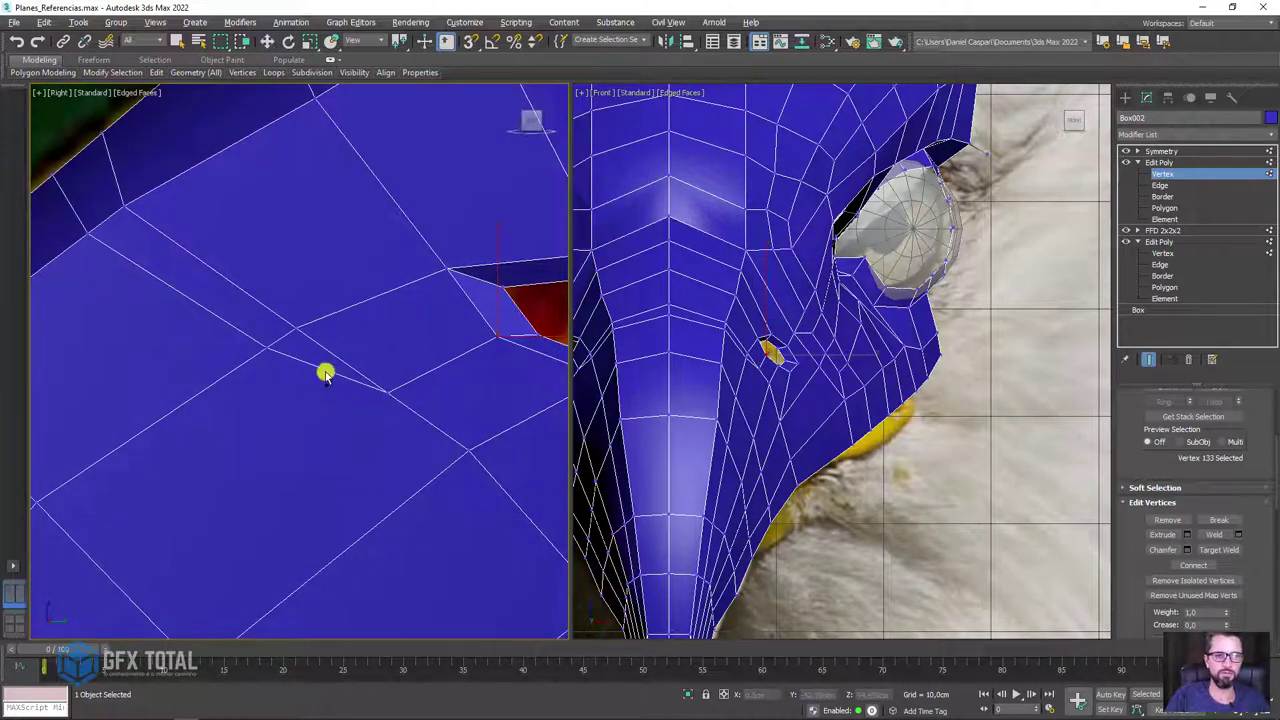
scroll(273, 535, "down", 2)
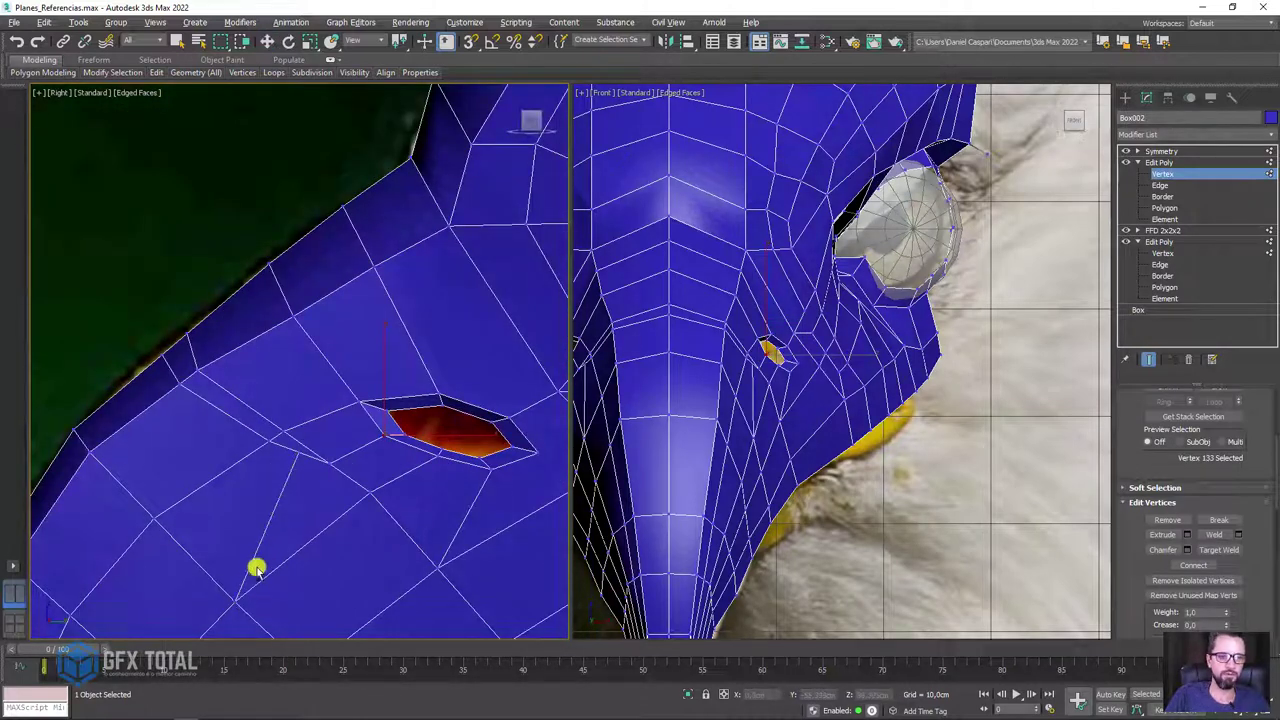
key("x")
left_click(298, 452)
- Select three vertices near the beak's upper edge and shift them up-left
scroll(310, 434, "up", 2)
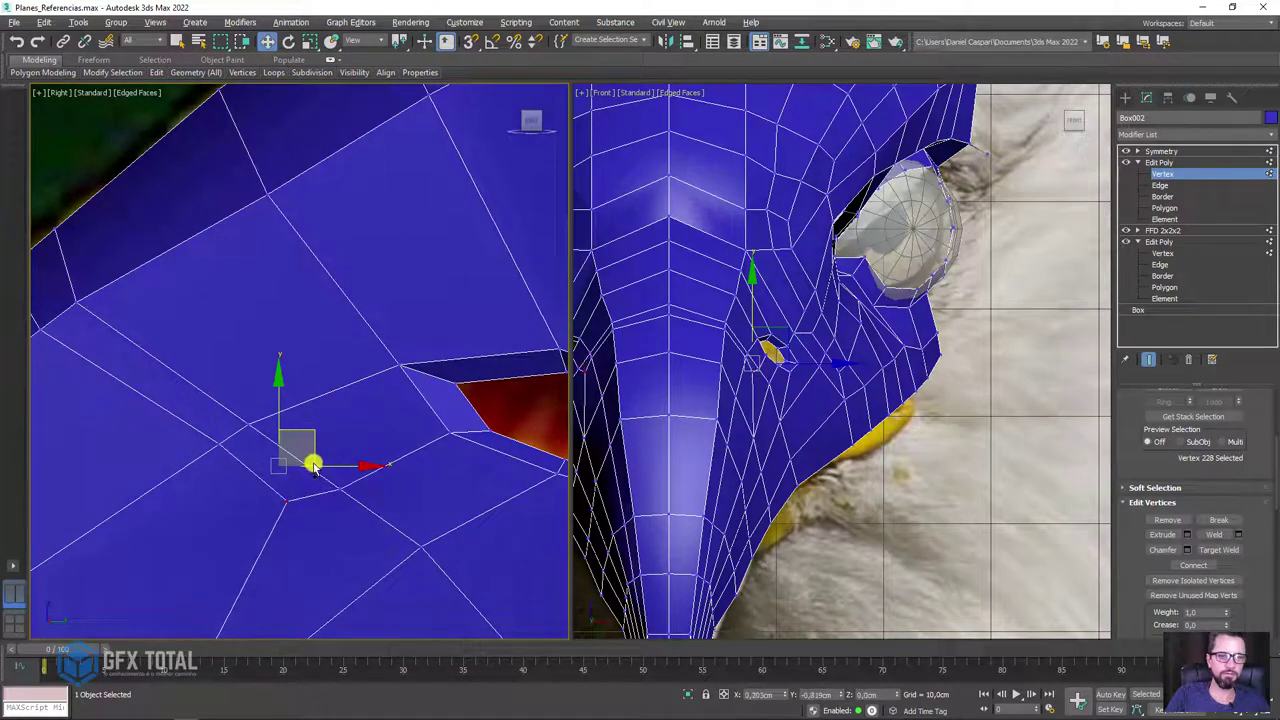
scroll(778, 303, "up", 5)
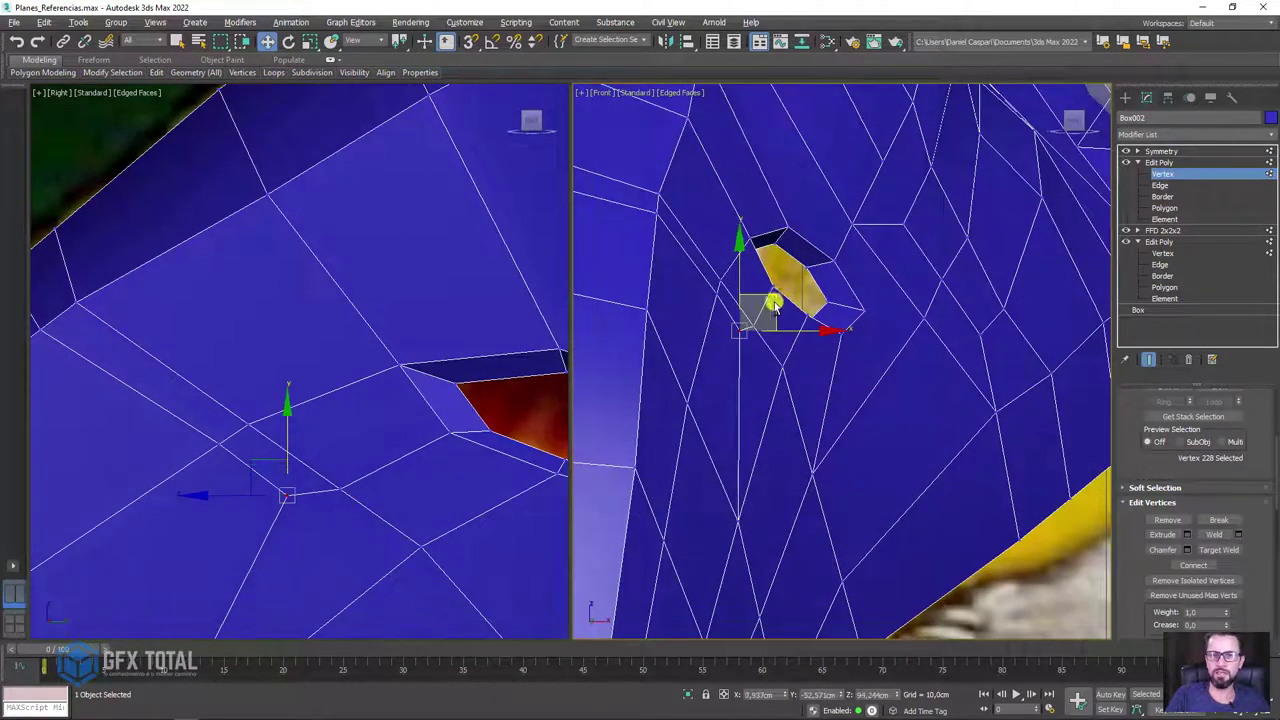
scroll(860, 360, "down", 3)
scroll(886, 376, "down", 2)
scroll(800, 325, "down", 2)
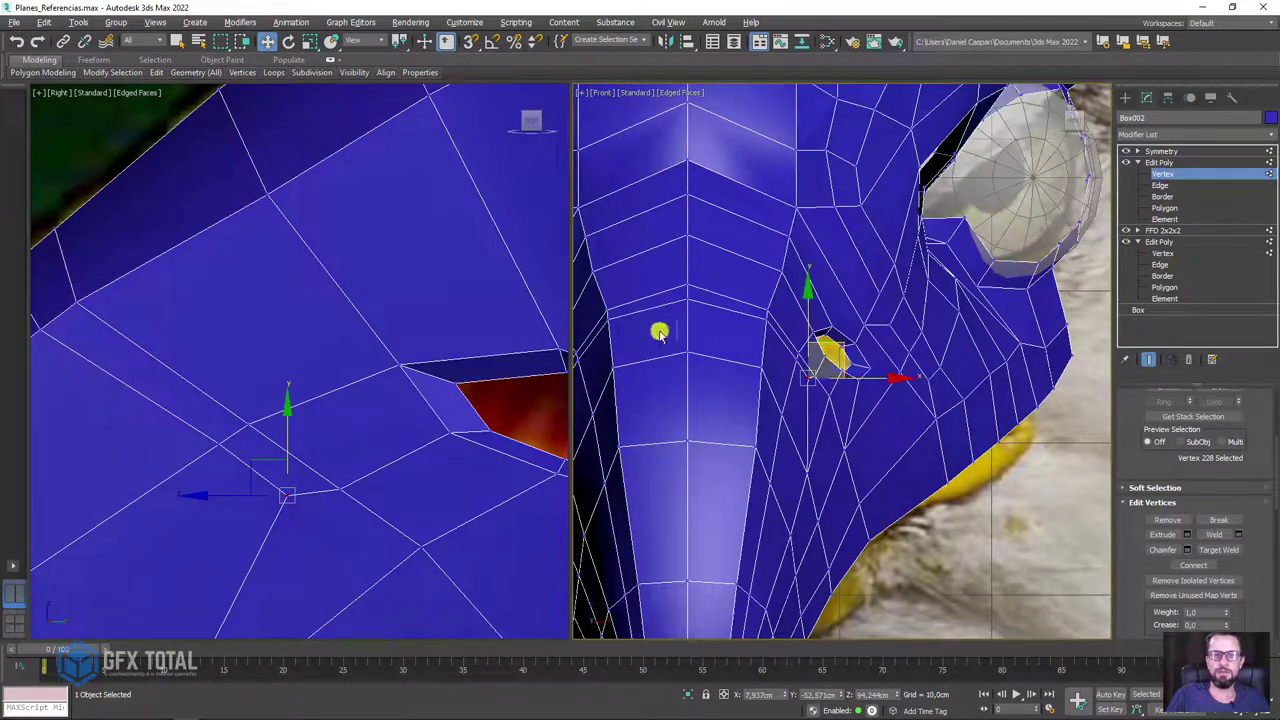
scroll(177, 351, "down", 2)
scroll(175, 268, "up", 1)
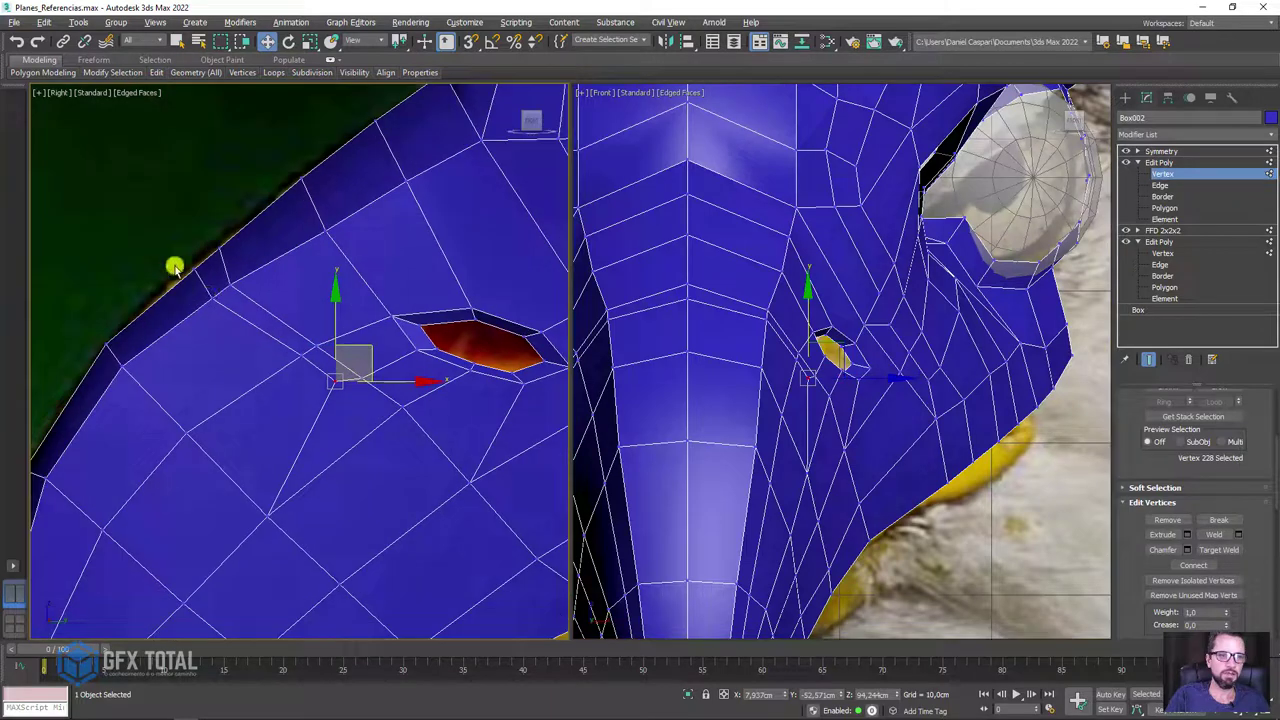
left_click(233, 274)
left_click(316, 343, "ctrl")
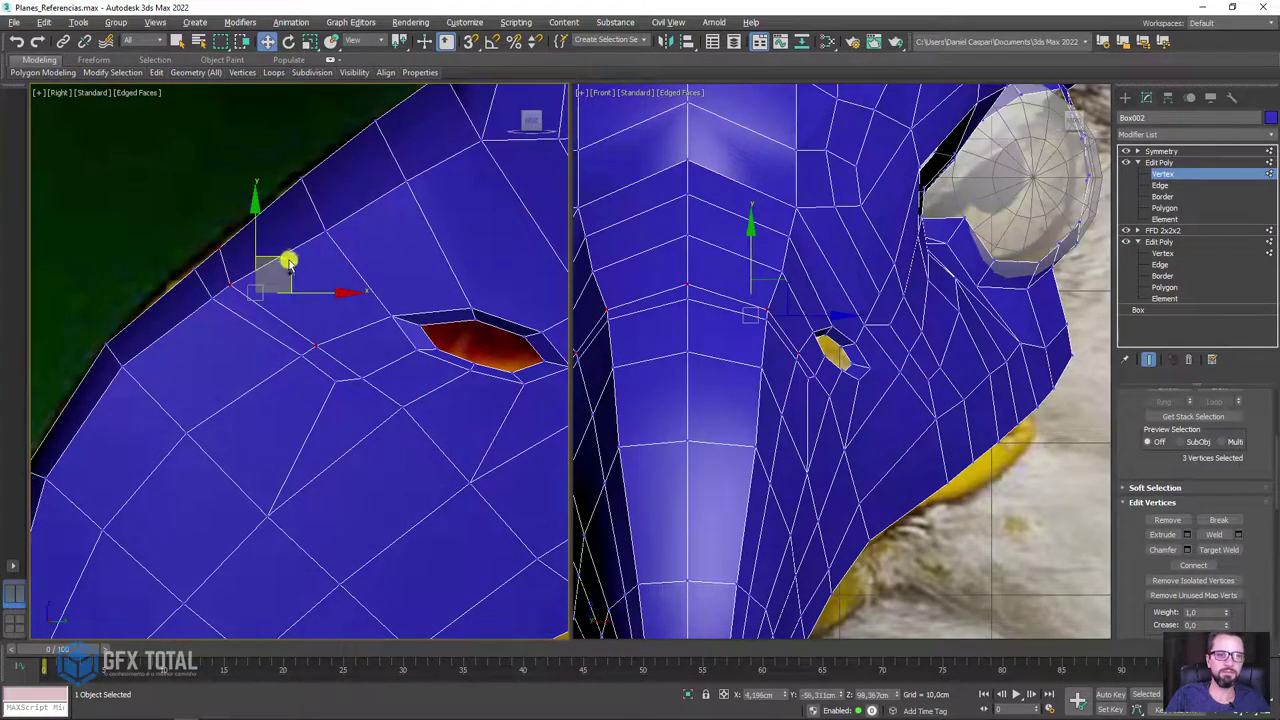
left_click_drag(286, 257, 271, 249)
- In the front view, shift two vertices by the eye slightly sideways
right_click(805, 348)
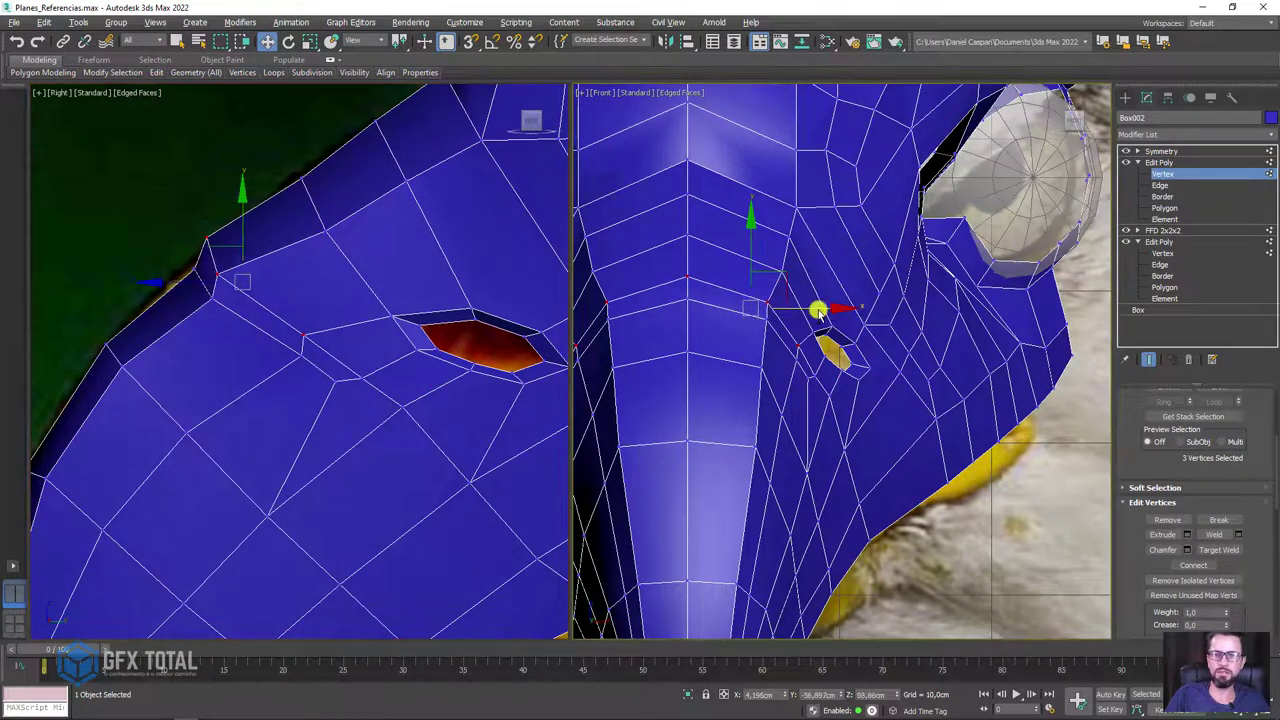
left_click(686, 277, "alt")
left_click_drag(862, 333, 871, 323)
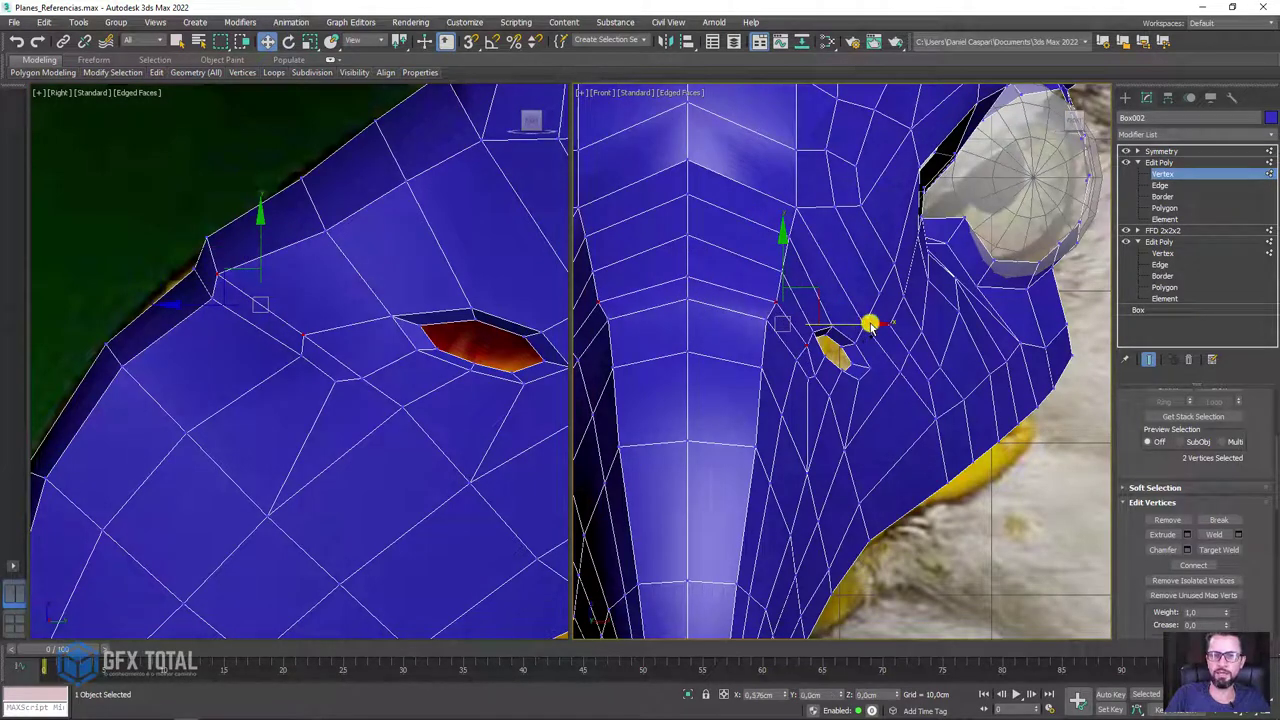
left_click(819, 376)
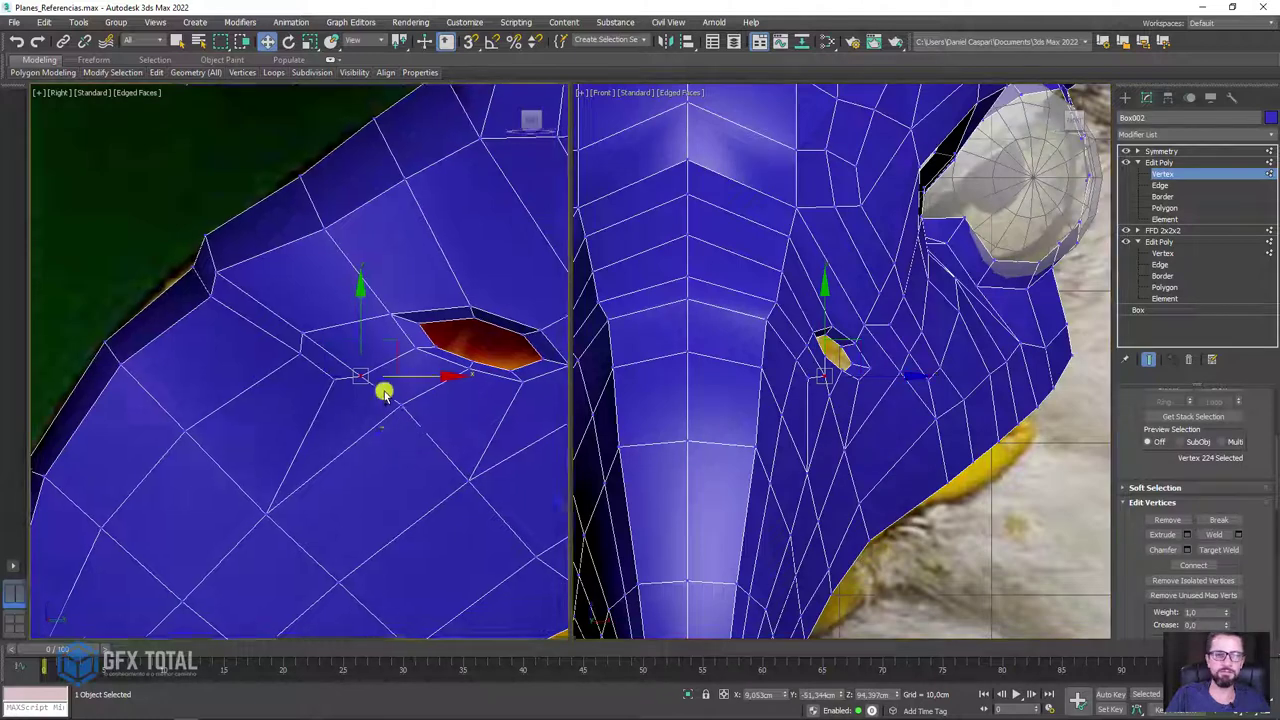
- Connect the two vertices below the eye hole with a new edge using Ctrl+Shift+E
middle_click_drag(383, 389, 355, 290)
left_click_drag(272, 345, 214, 403)
scroll(287, 375, "down", 5)
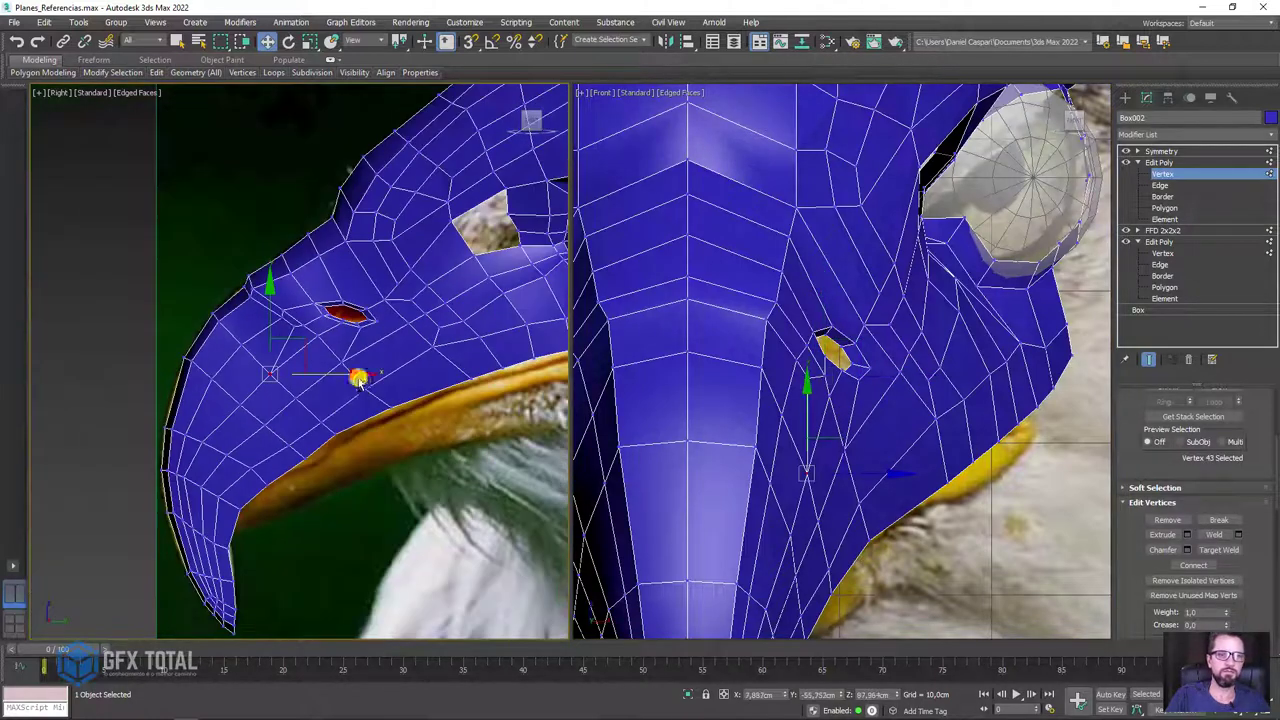
scroll(331, 393, "up", 3)
middle_click_drag(411, 272, 309, 386)
scroll(309, 386, "up", 2)
left_click(307, 384)
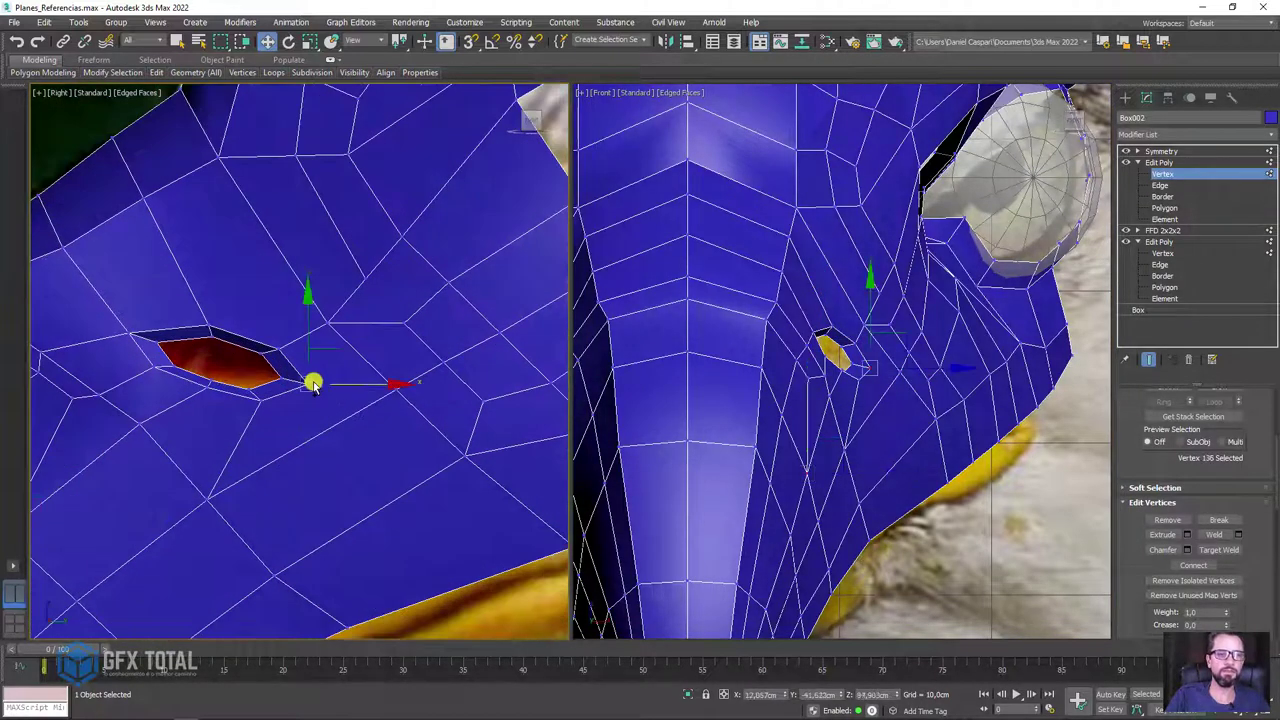
left_click(393, 386, "ctrl")
key("ctrl+shift+e")
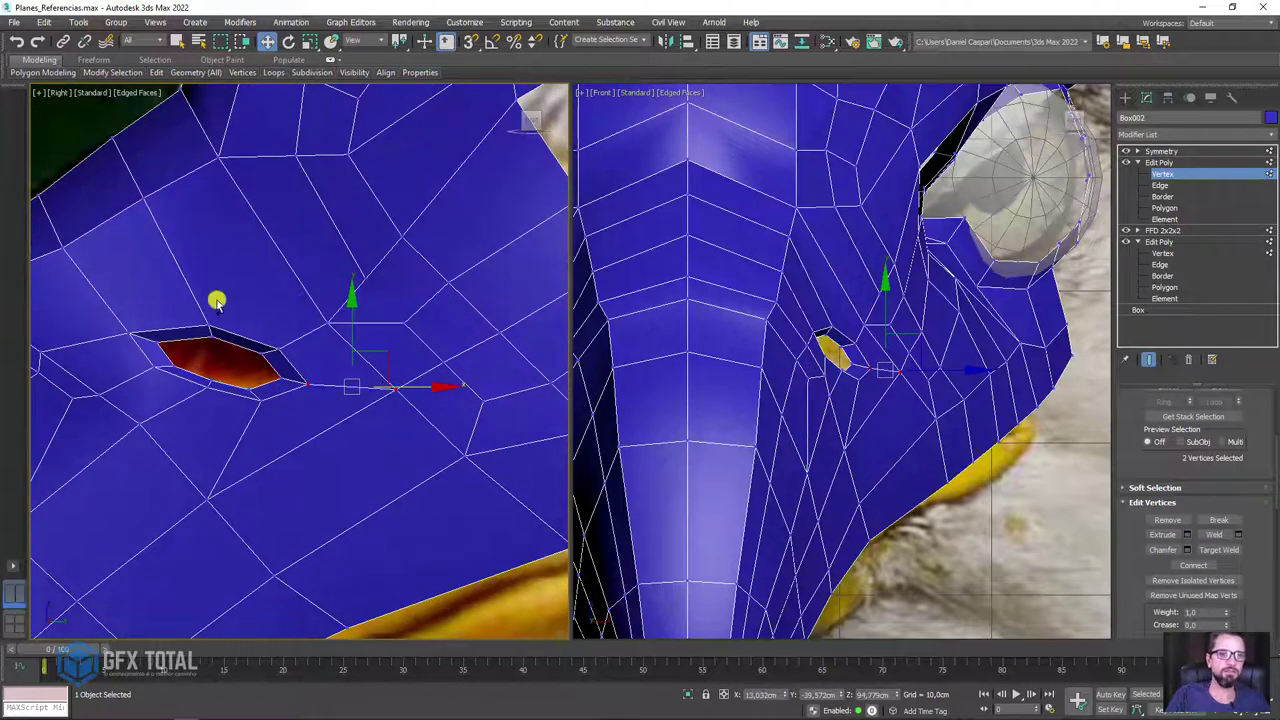
- Frame the large hole and, at Edge level, select the stray edge beside it
middle_click_drag(216, 302, 358, 343)
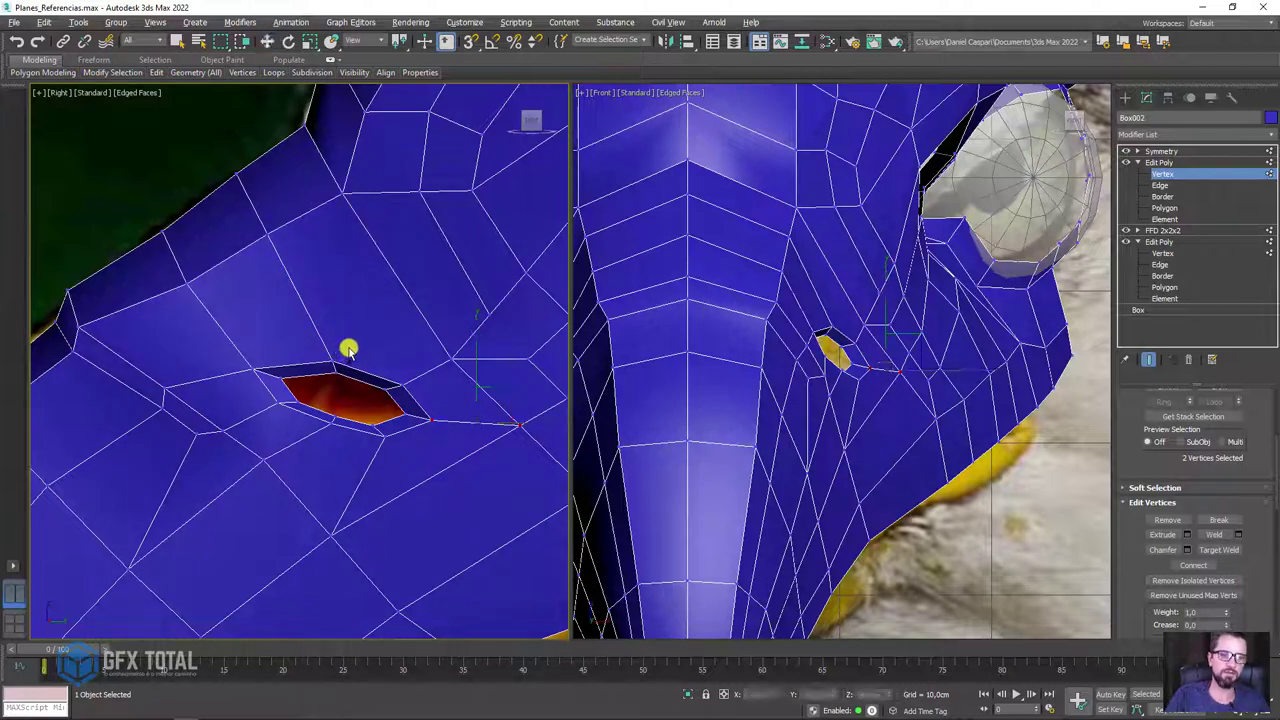
key("x")
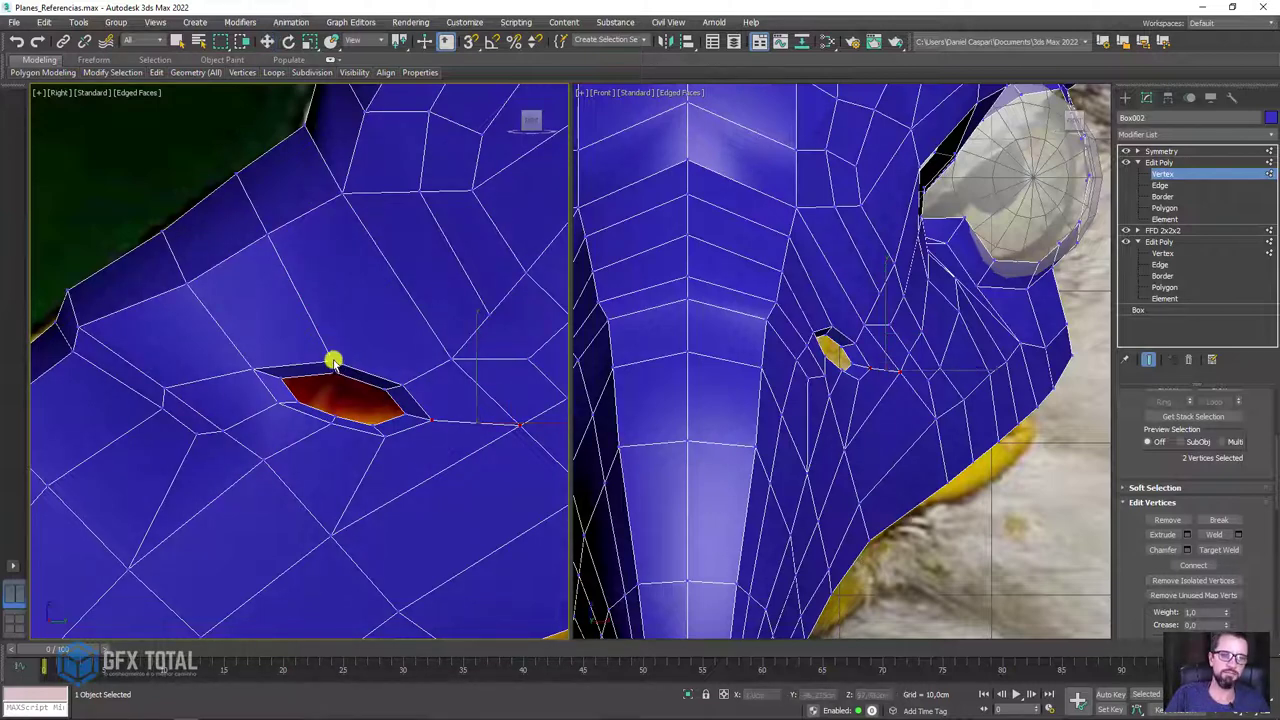
scroll(397, 281, "down", 5)
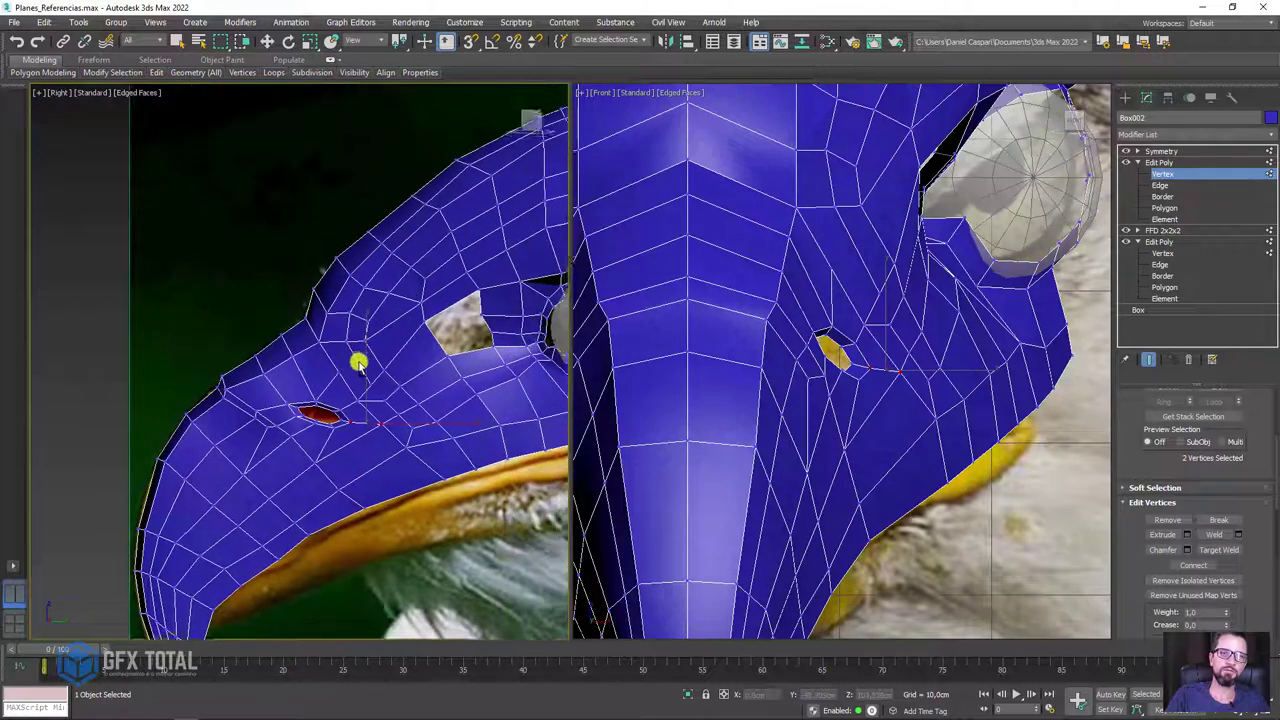
scroll(381, 360, "up", 4)
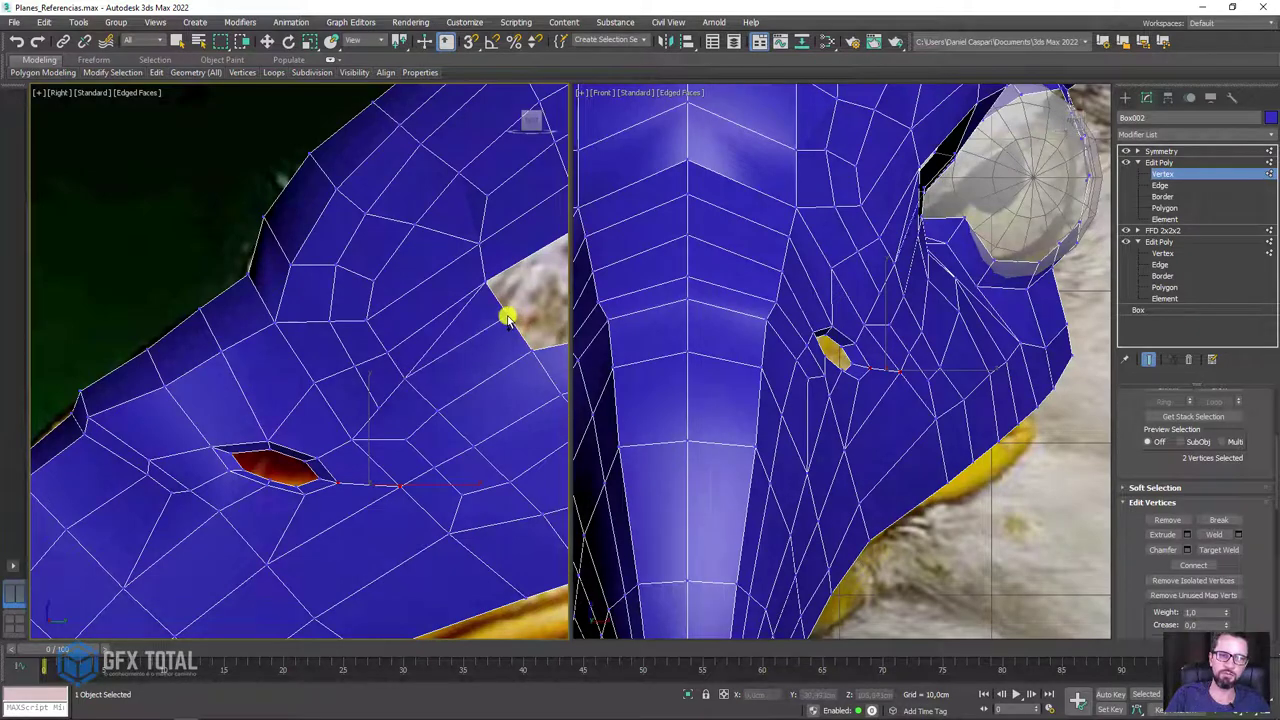
middle_click_drag(522, 328, 383, 333)
key("w")
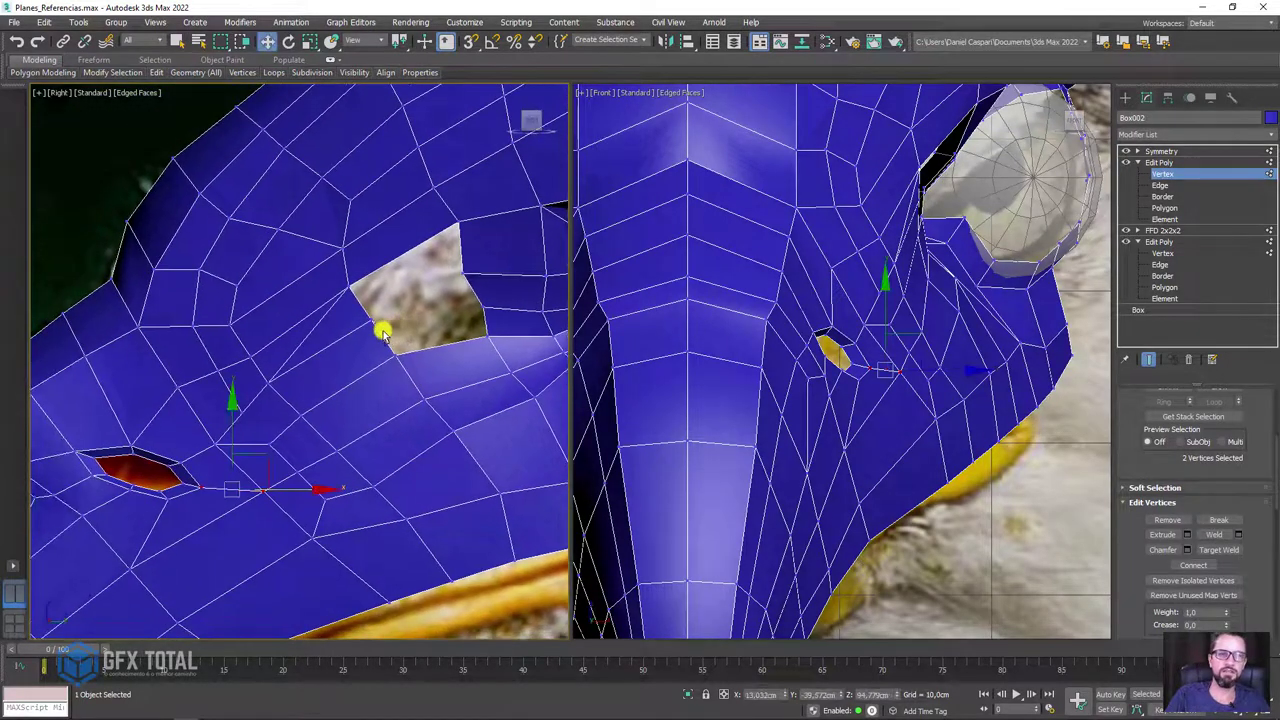
scroll(291, 349, "up", 3)
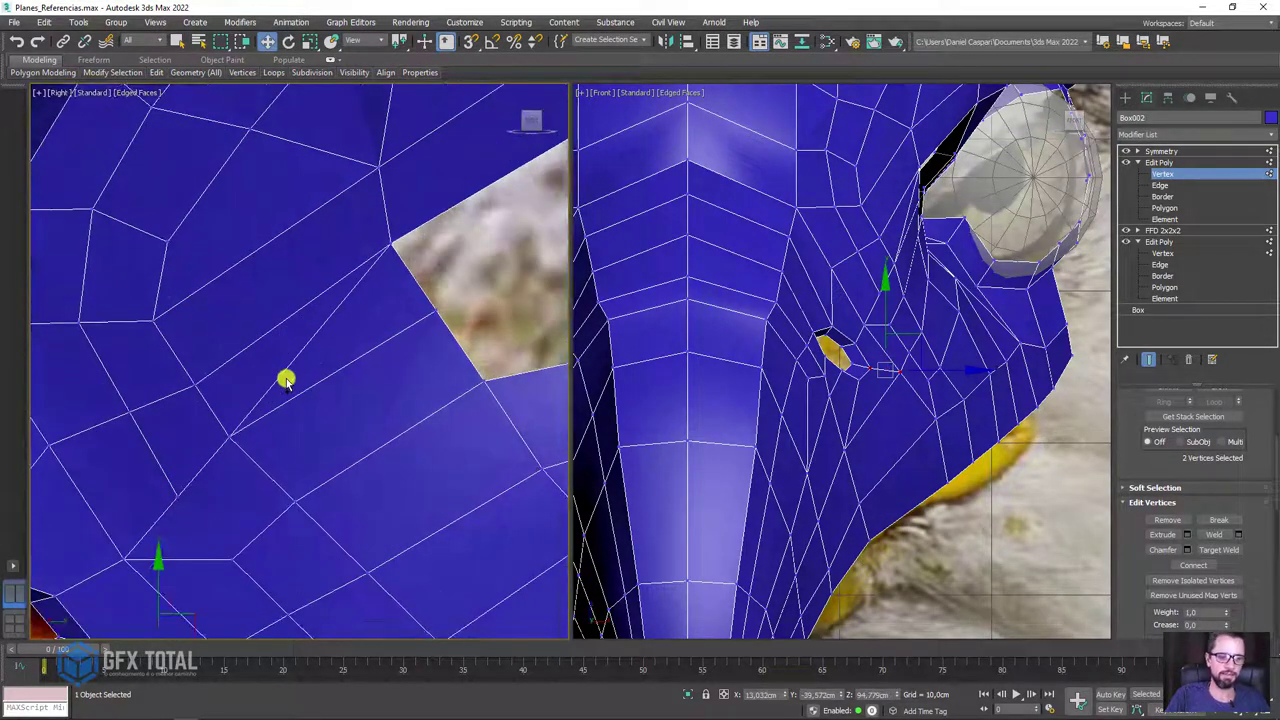
key("2")
left_click(289, 366)
- Remove the stray edge, then collapse two edges between the eye hole and large opening
left_click(1167, 537)
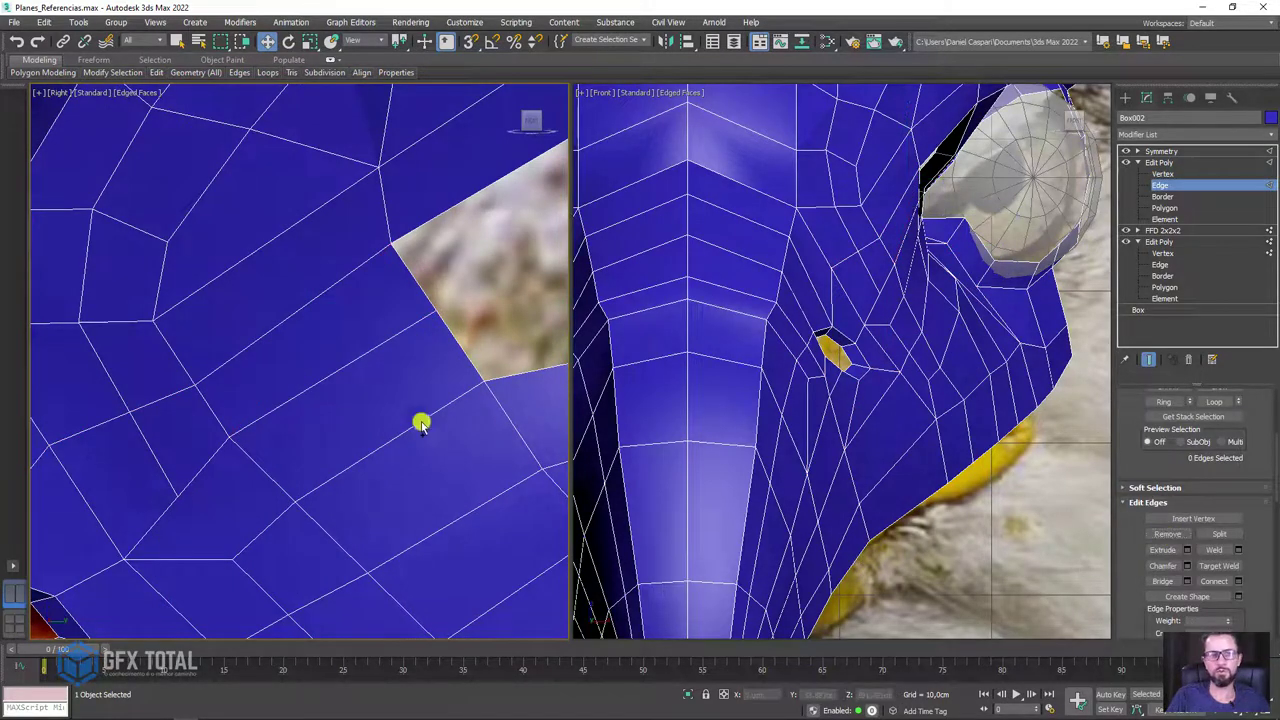
scroll(543, 314, "down", 3)
mouse_move(543, 314)
middle_mouse_down()
mouse_move(435, 405)
mouse_move(171, 343)
mouse_move(242, 366)
middle_mouse_up()
left_click(262, 345)
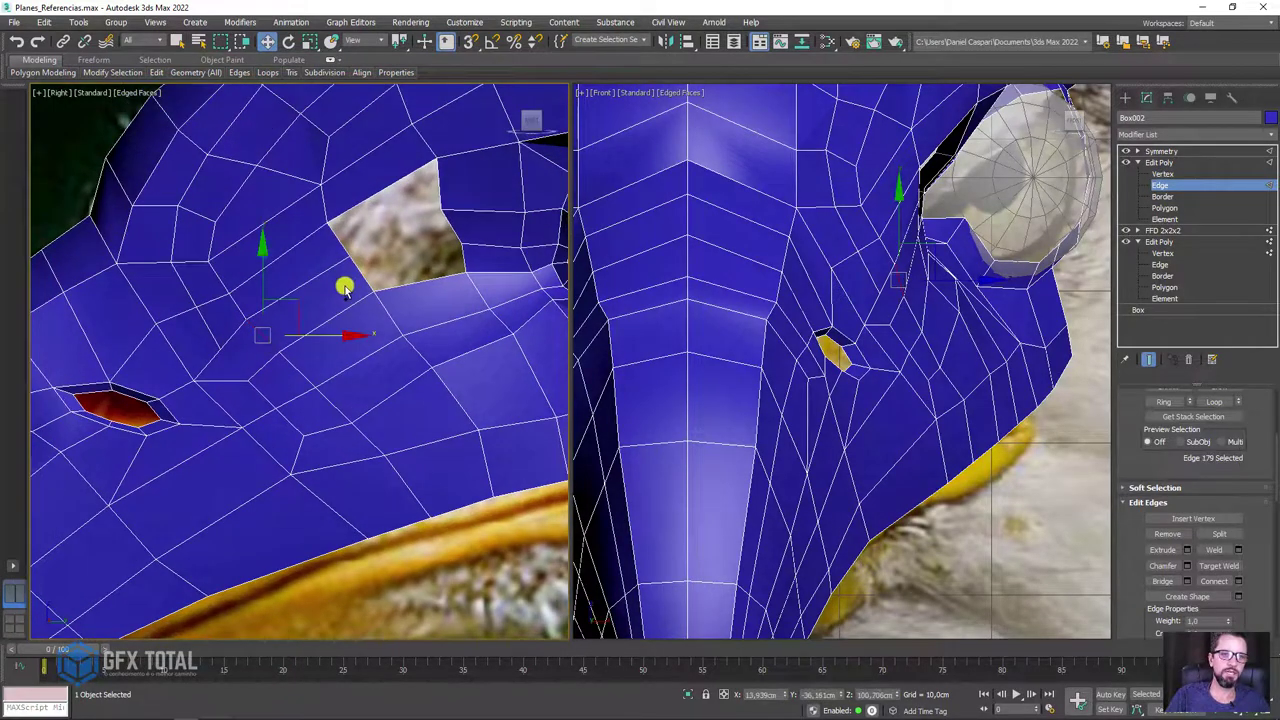
left_click(362, 281, "ctrl")
left_click_drag(1255, 597, 1223, 423)
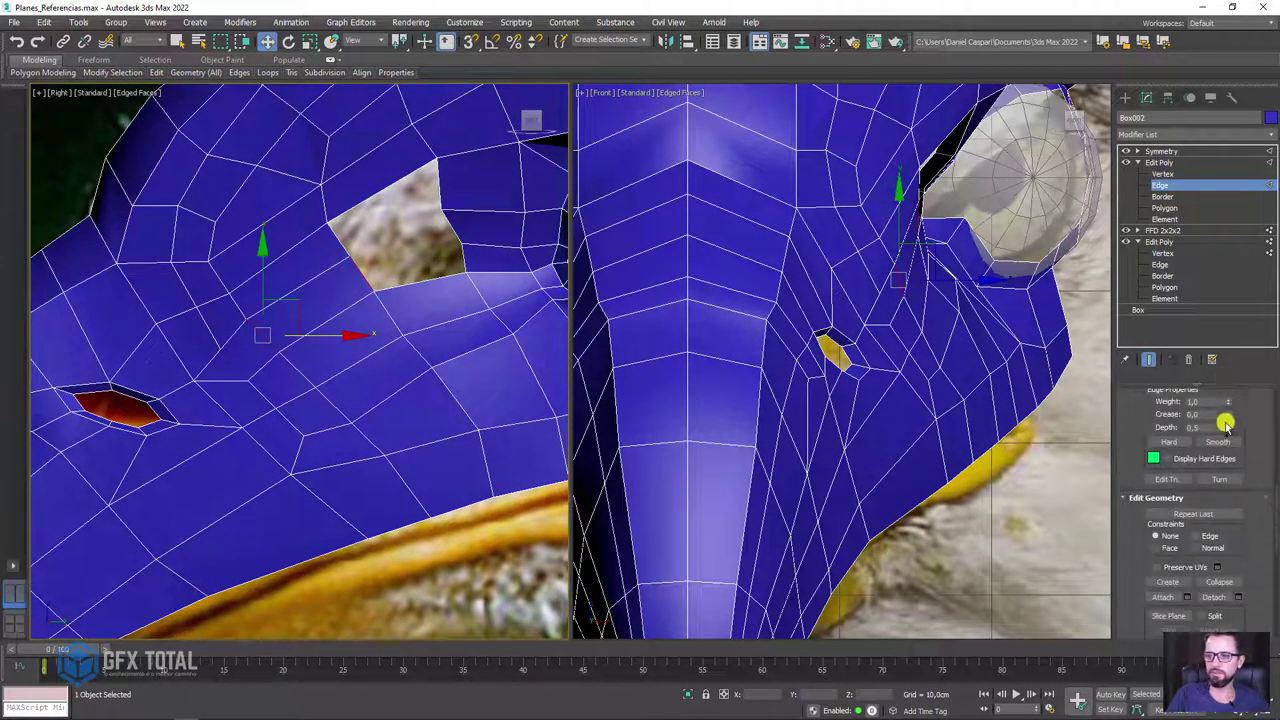
left_click(1222, 584)
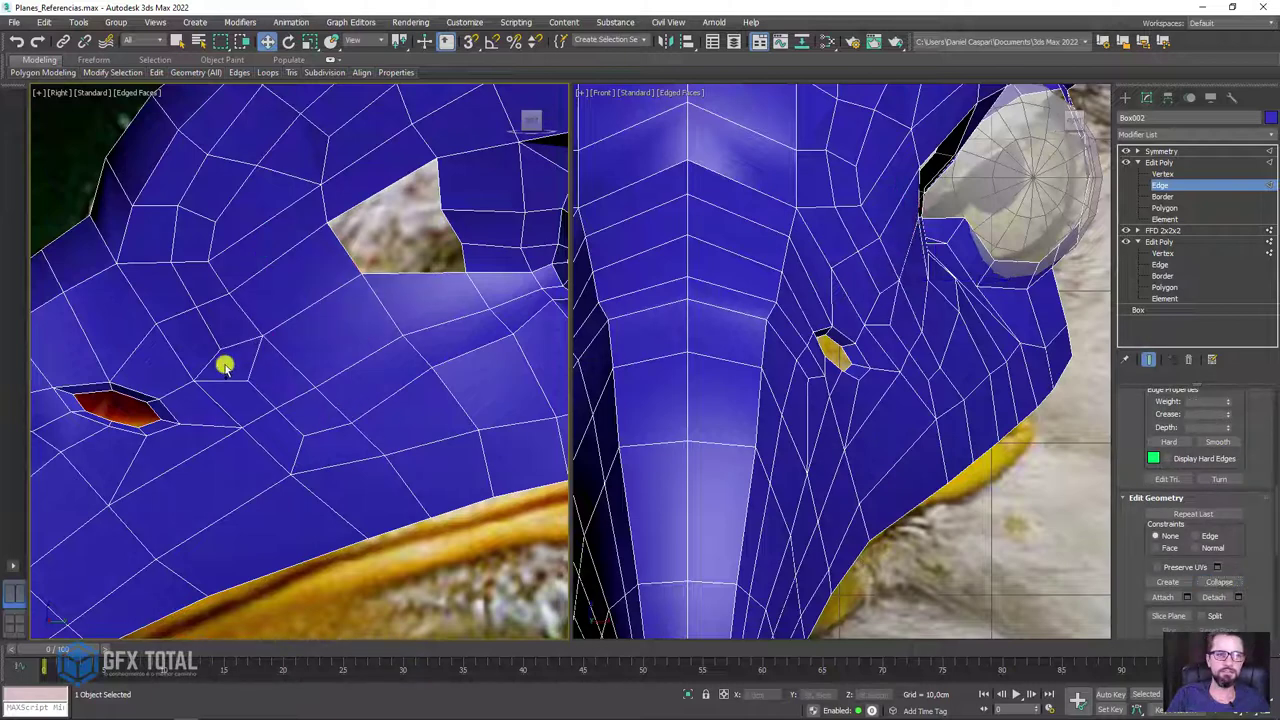
- Collapse the selected vertices into one and zoom in on the large hole
left_click(1165, 174)
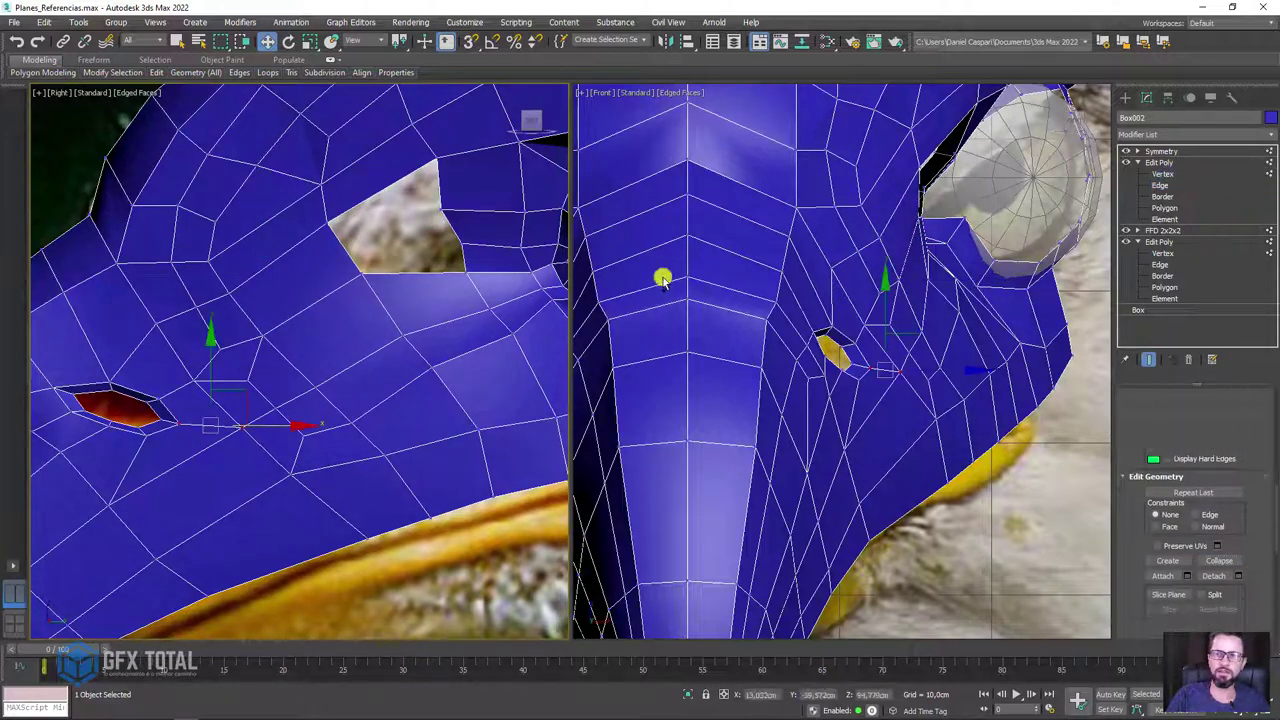
left_click(220, 350)
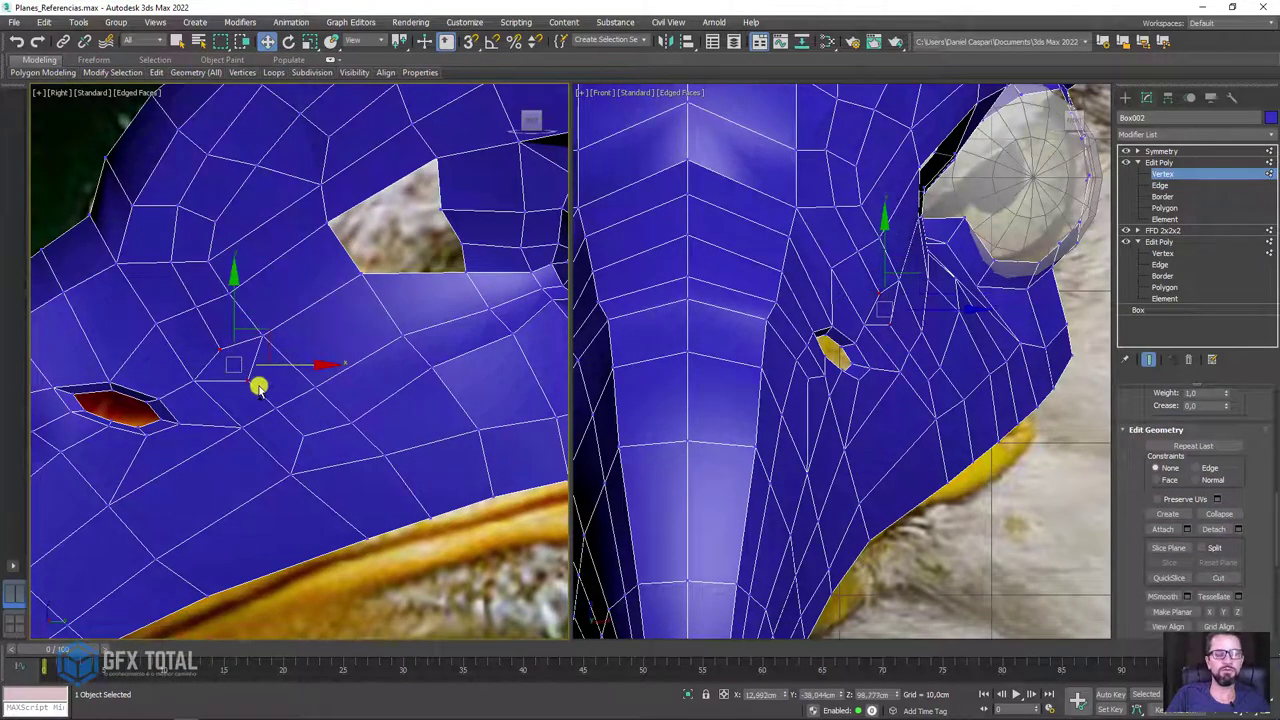
left_click(1222, 516)
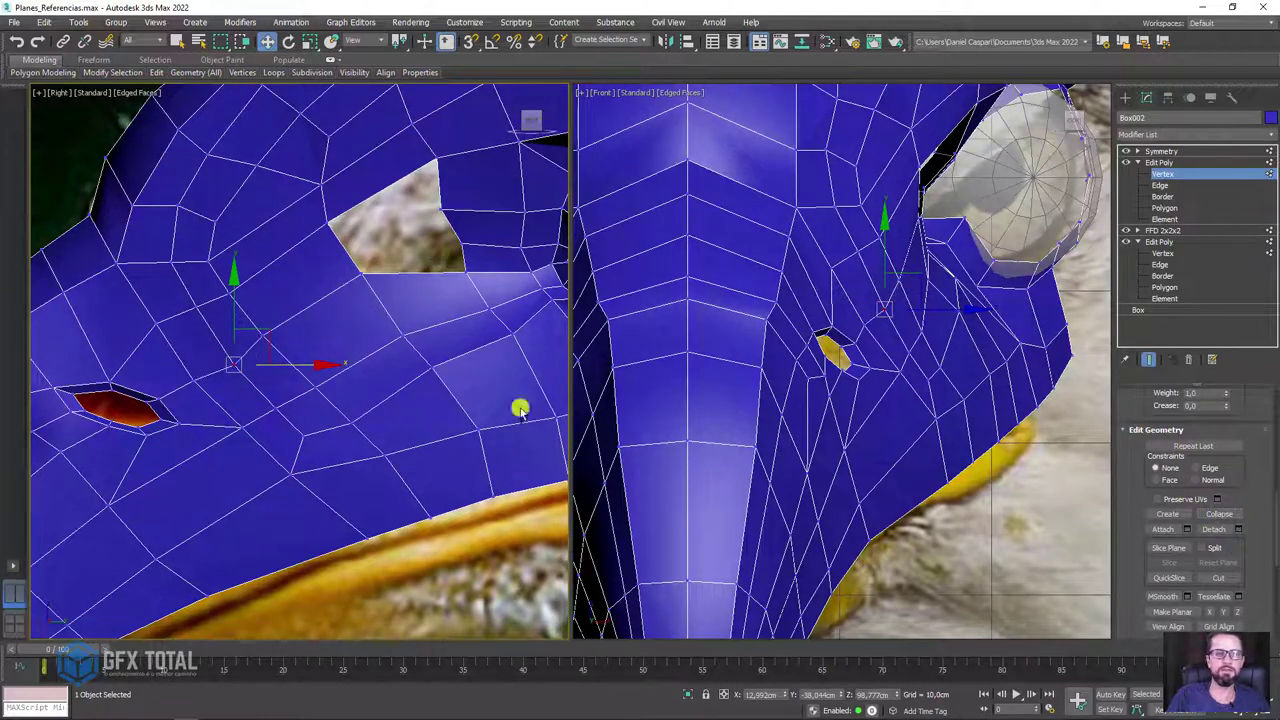
middle_click_drag(257, 318, 323, 357)
scroll(249, 380, "up", 2)
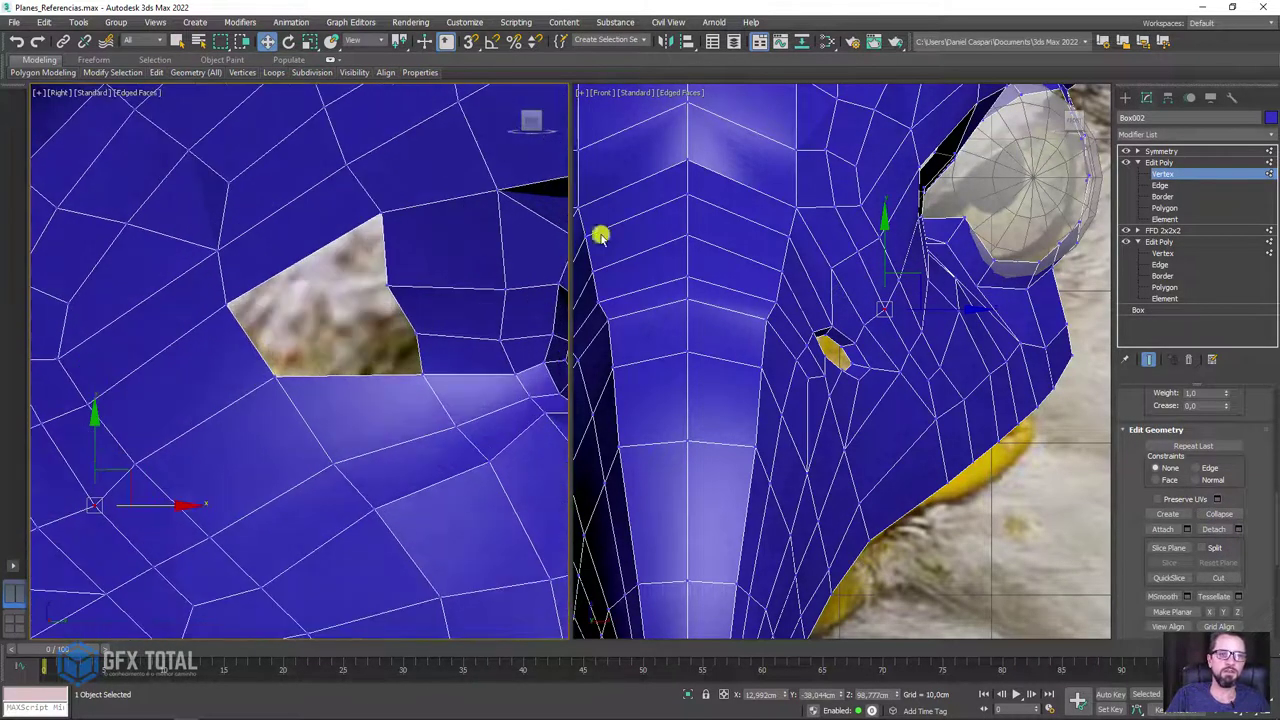
left_click(1162, 197)
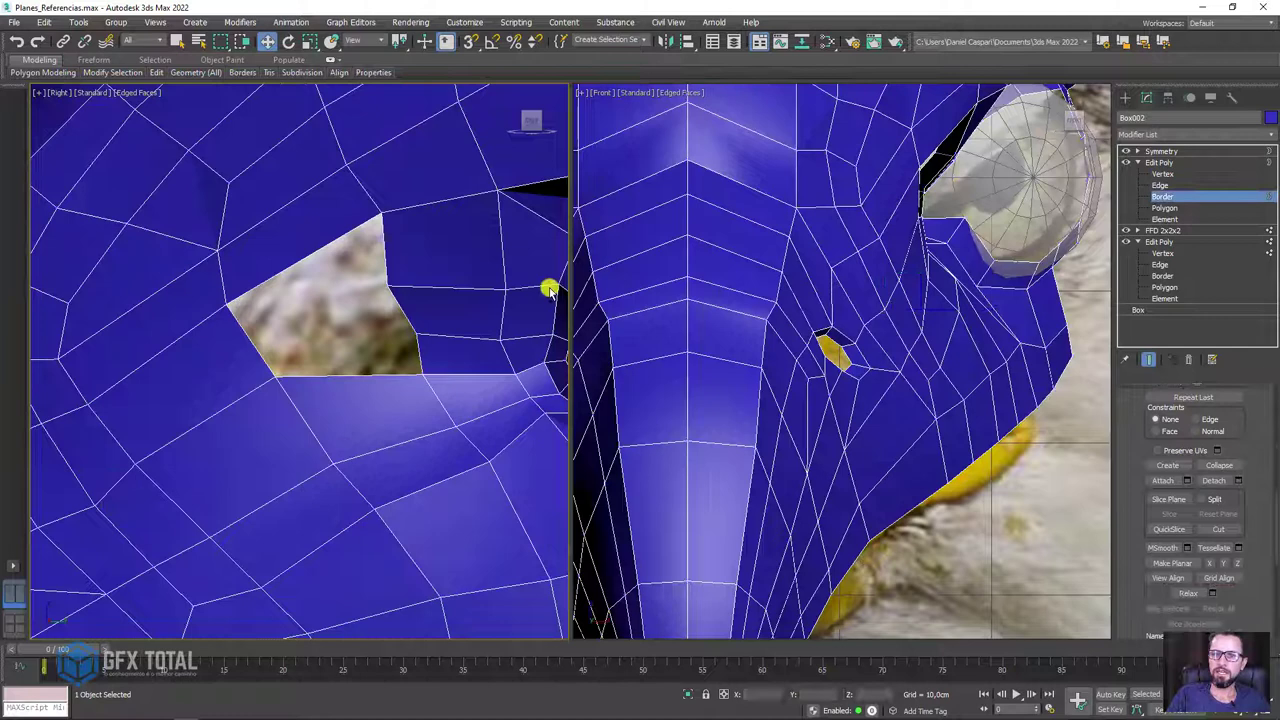
- Cap the large side hole's border with a polygon and orbit to view it at an angle
left_click(400, 300)
scroll(1240, 500, "up", 3)
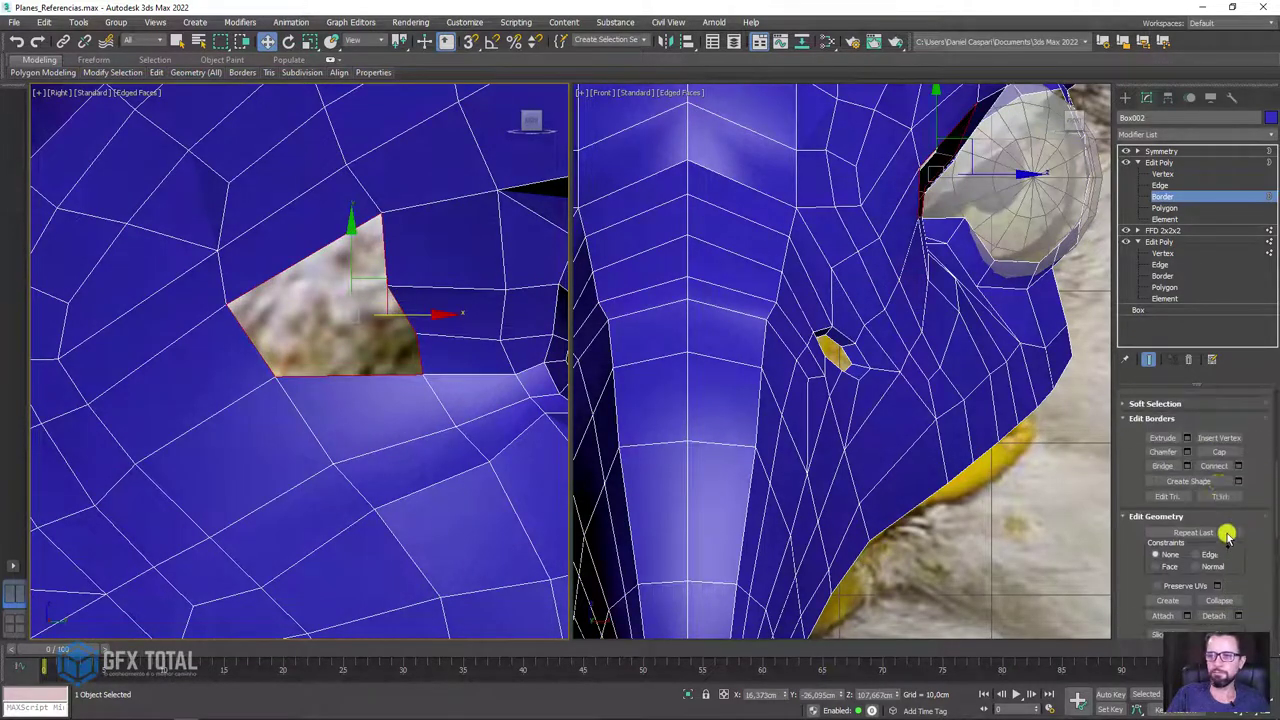
left_click(1225, 452)
mouse_move(923, 320)
middle_mouse_down()
mouse_move(746, 337)
mouse_move(805, 308)
middle_mouse_up()
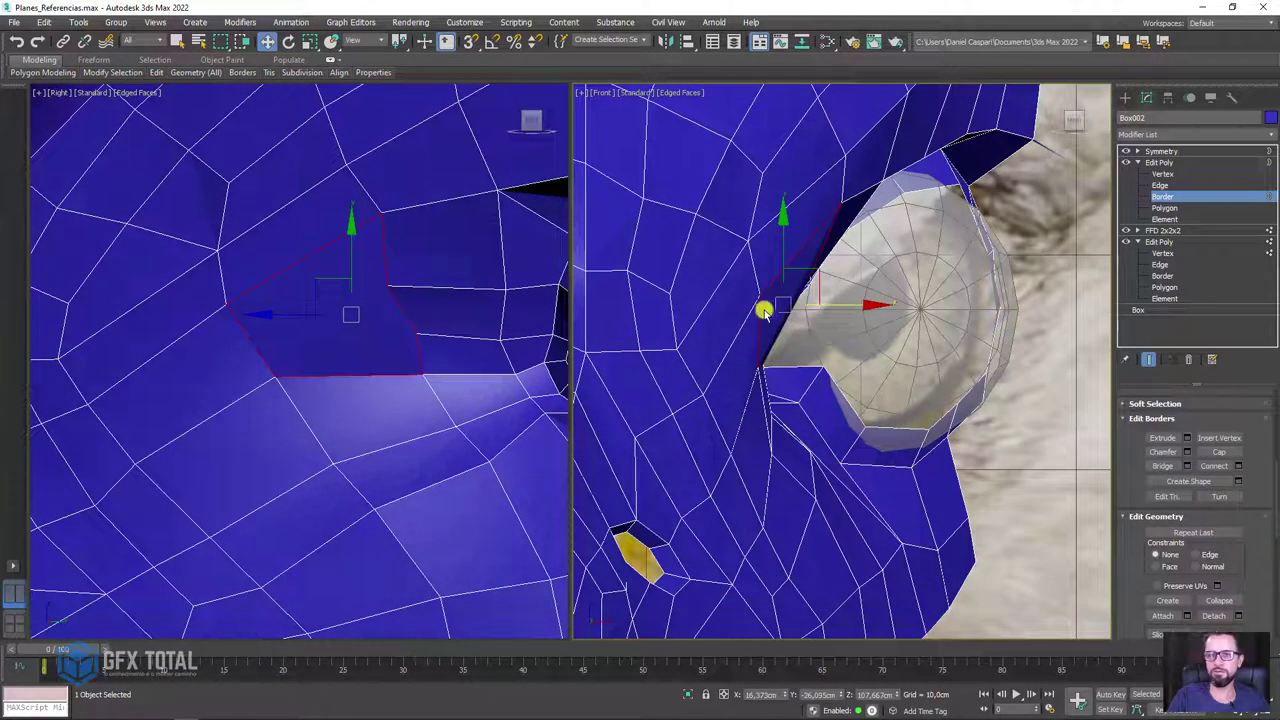
mouse_move(929, 369)
middle_mouse_down("alt")
mouse_move(820, 360)
mouse_move(970, 309)
mouse_move(931, 329)
mouse_move(1088, 210)
middle_mouse_up("alt")
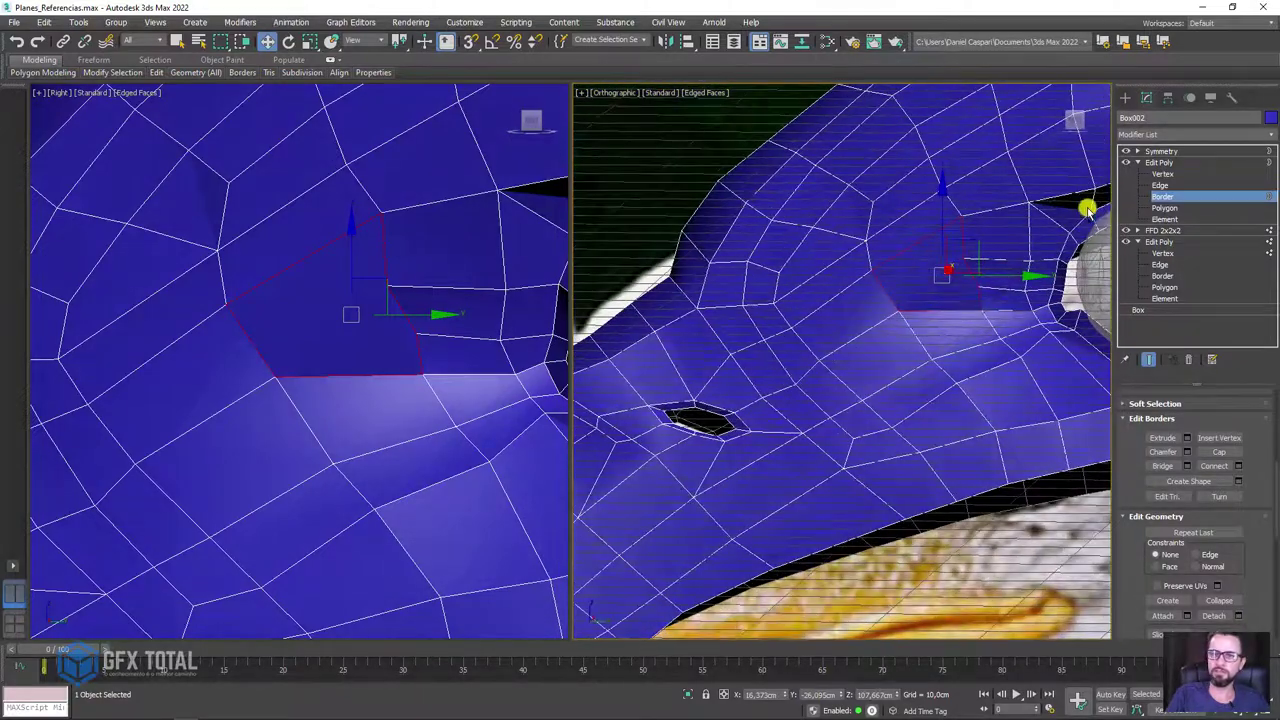
left_click(1162, 174)
scroll(933, 278, "up", 5)
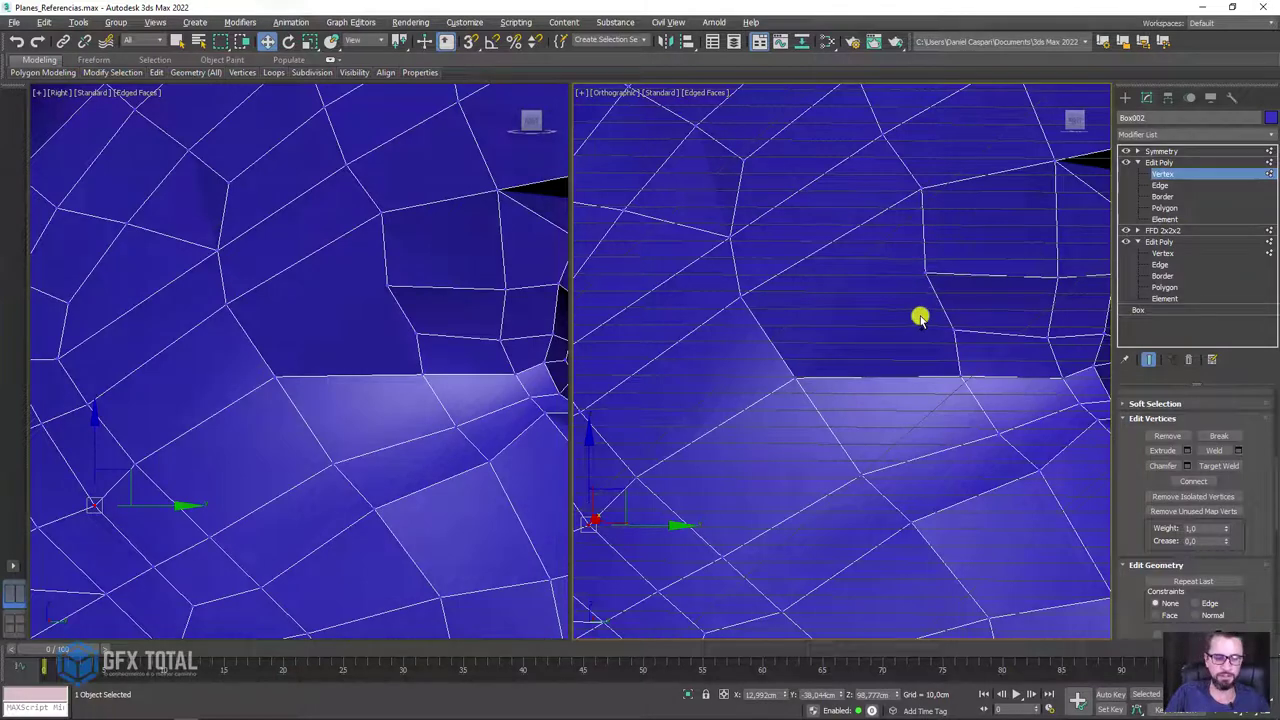
- Cut a new edge across the capped polygon and select a vertex on the cut
key("q")
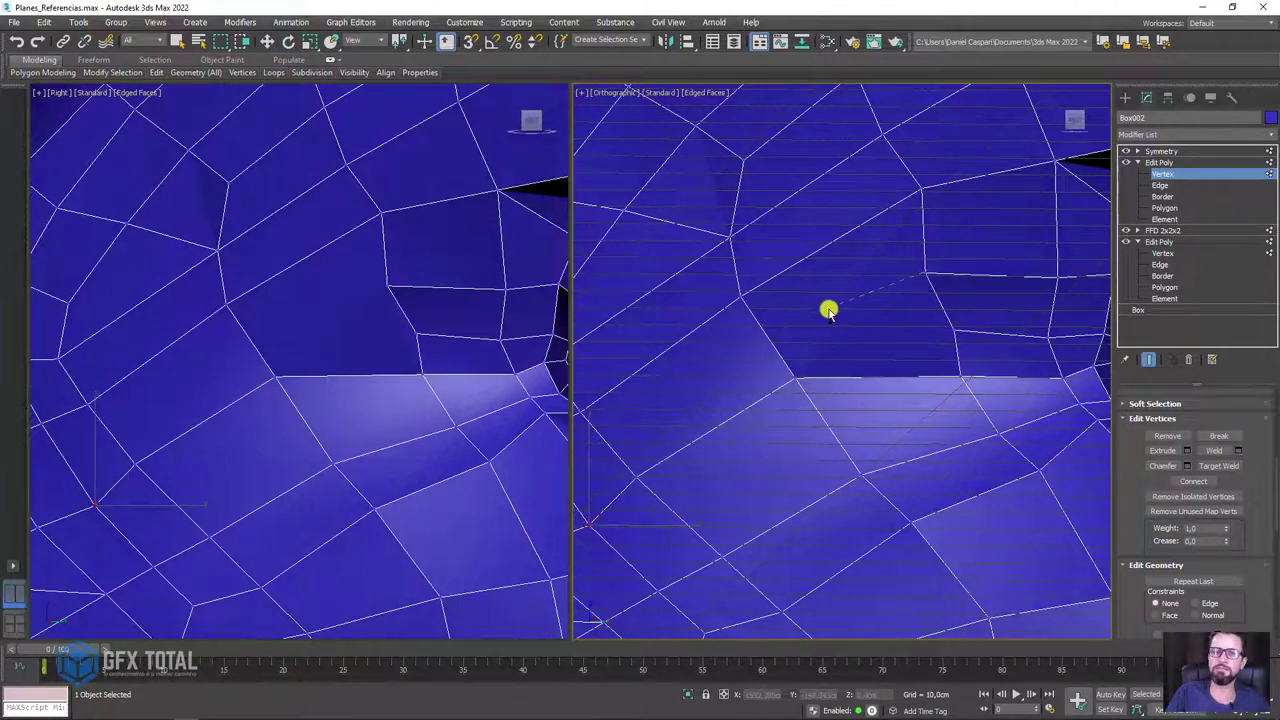
left_click(828, 310)
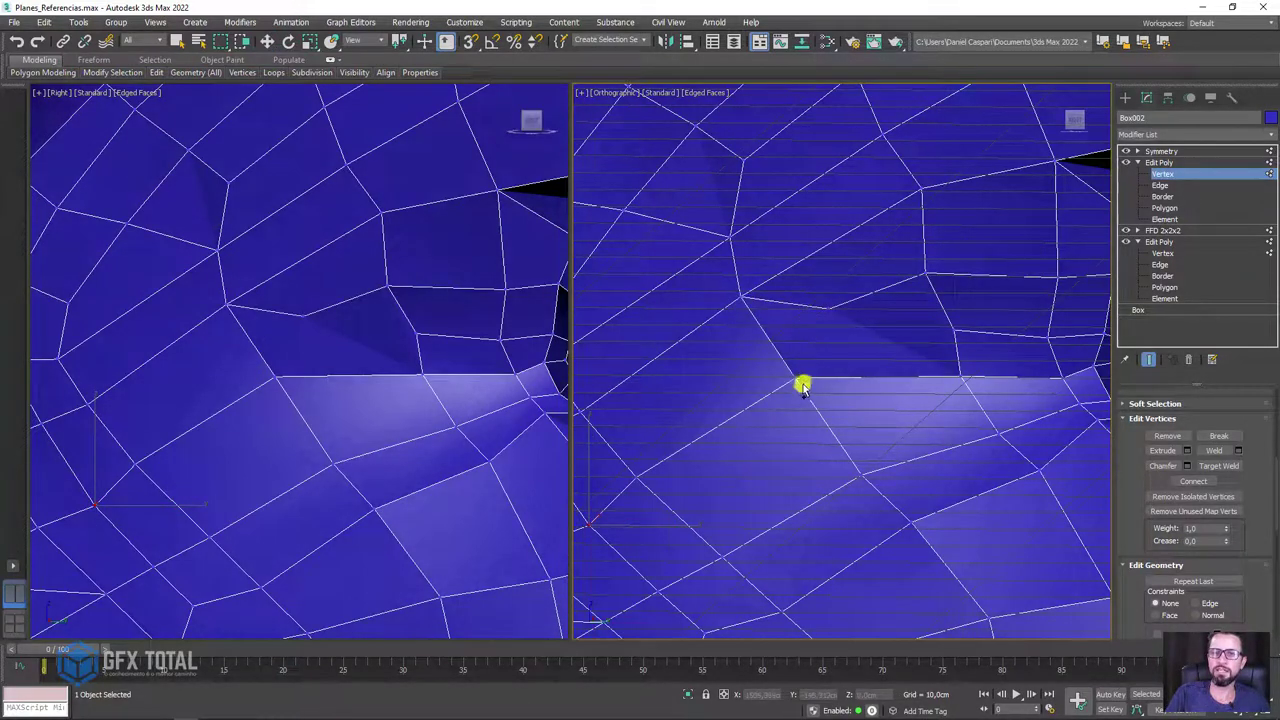
left_click(850, 340)
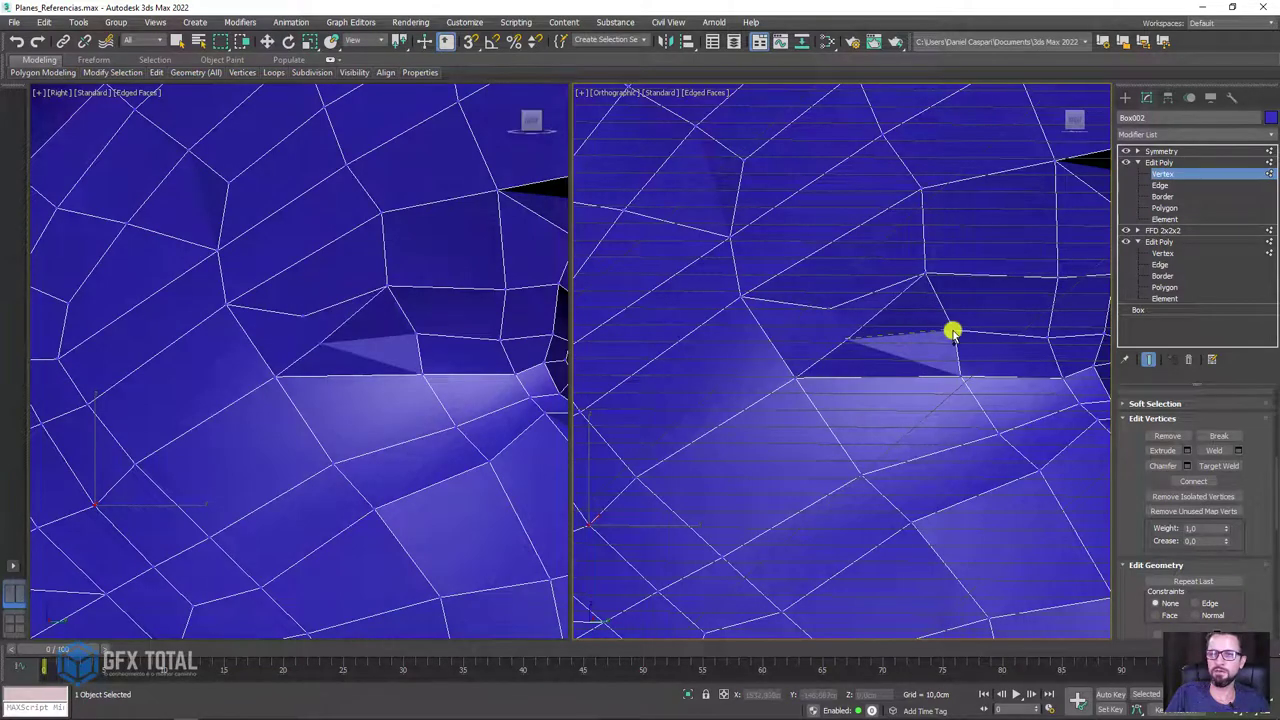
key("w")
left_click_drag(810, 298, 811, 300)
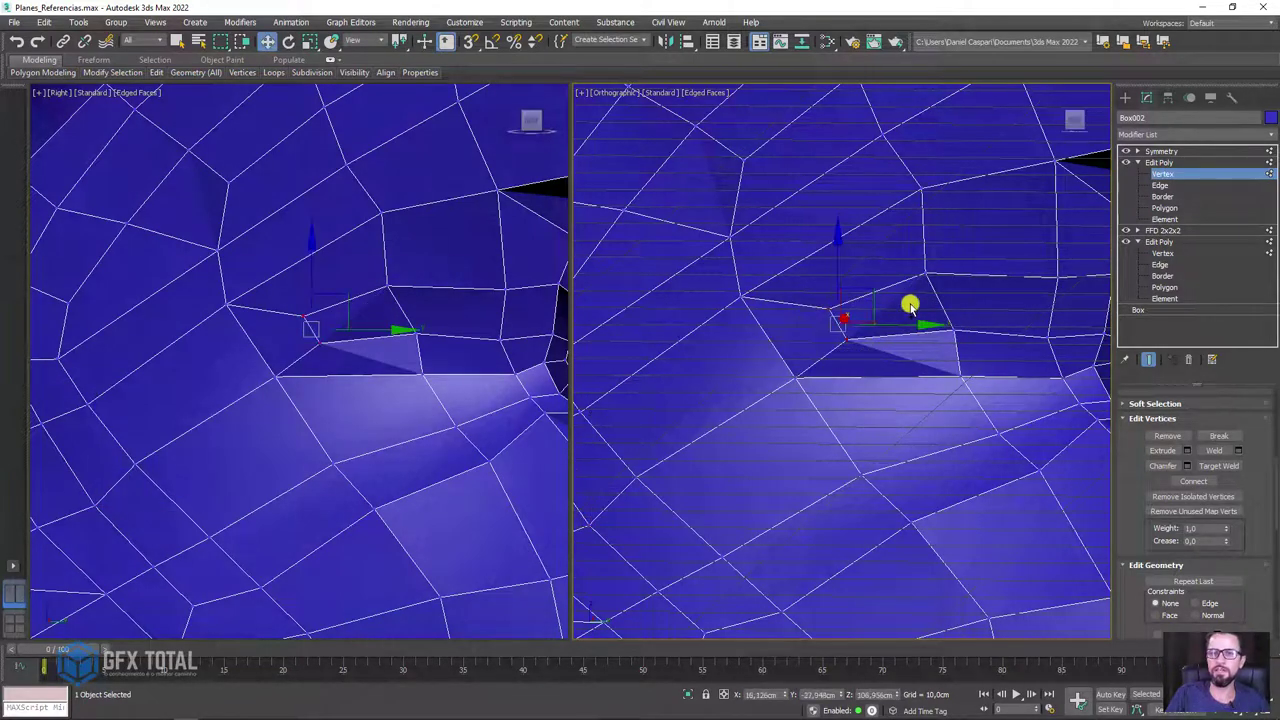
- Select the vertex at the eye socket's upper back corner, viewing the head from above
scroll(890, 281, "down", 3)
scroll(934, 317, "down", 3)
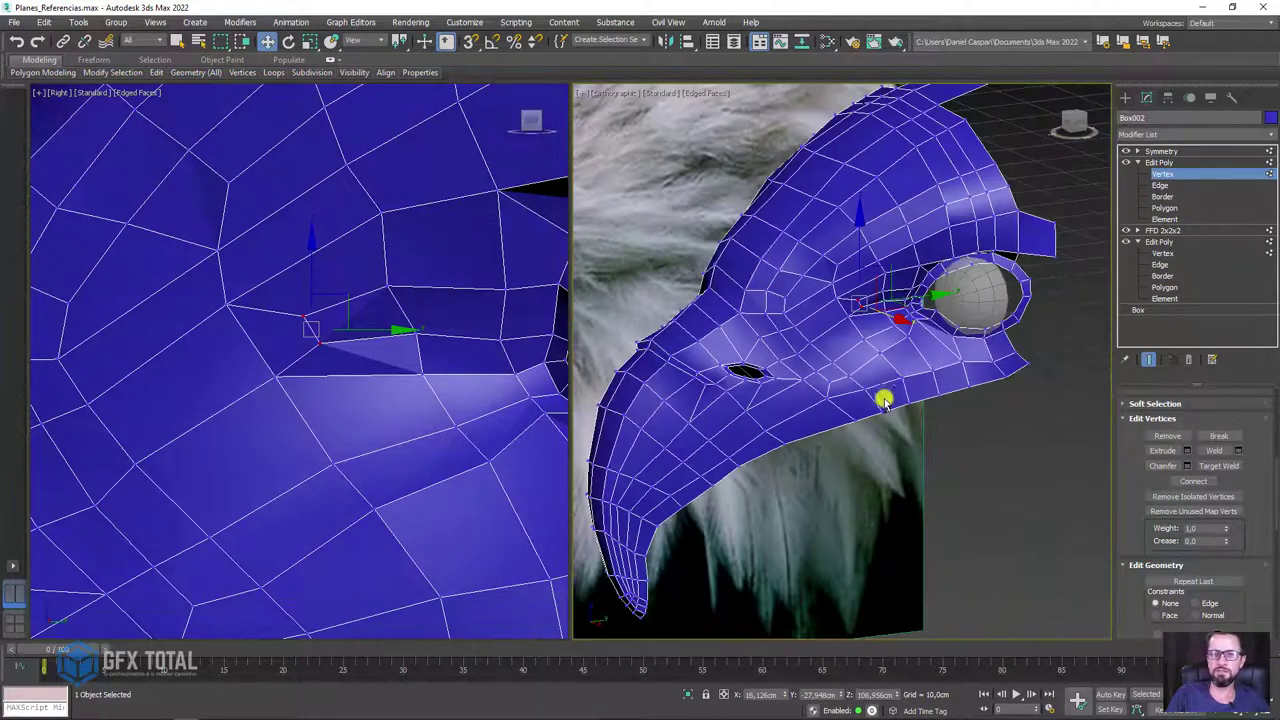
mouse_move(883, 400)
middle_mouse_down("alt")
mouse_move(902, 387)
mouse_move(949, 443)
mouse_move(903, 420)
mouse_move(800, 417)
mouse_move(861, 417)
middle_mouse_up("alt")
scroll(220, 286, "down", 2)
scroll(266, 277, "down", 3)
scroll(190, 272, "up", 5)
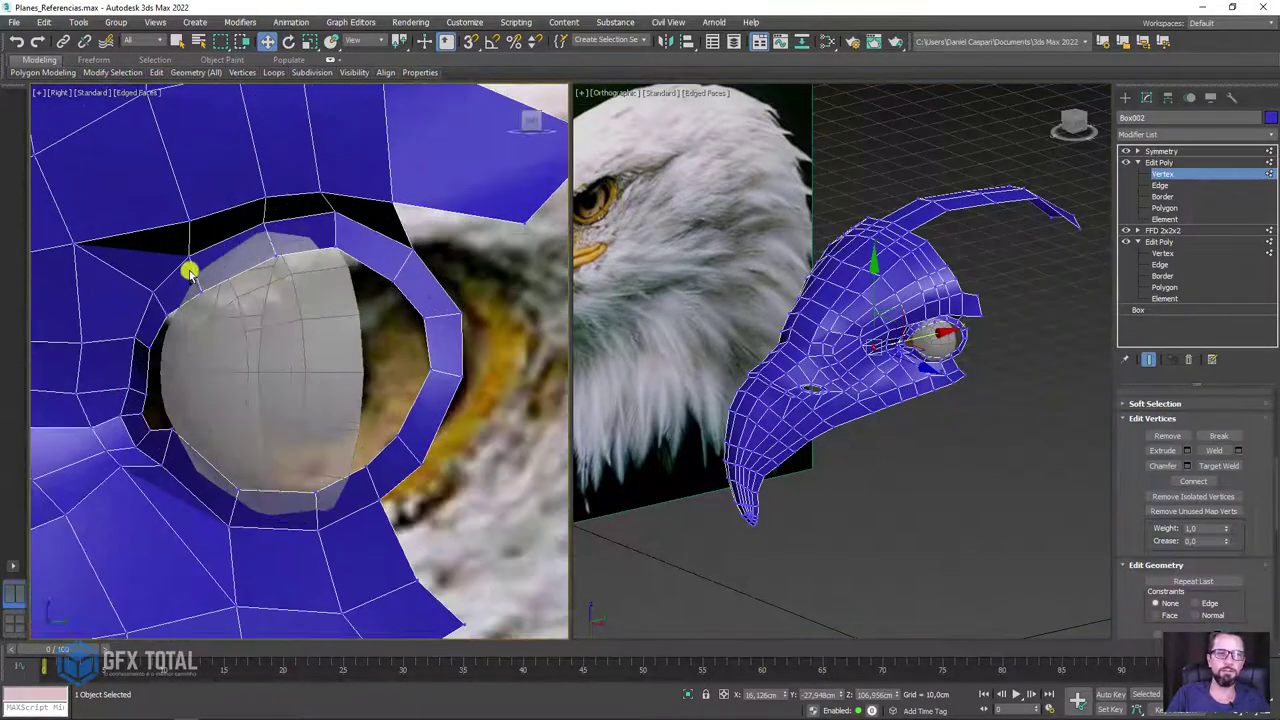
scroll(100, 275, "up", 2)
left_click(163, 274)
- Select a vertex on the brow edge, orbiting for a more frontal view of the eye
scroll(1000, 345, "up", 3)
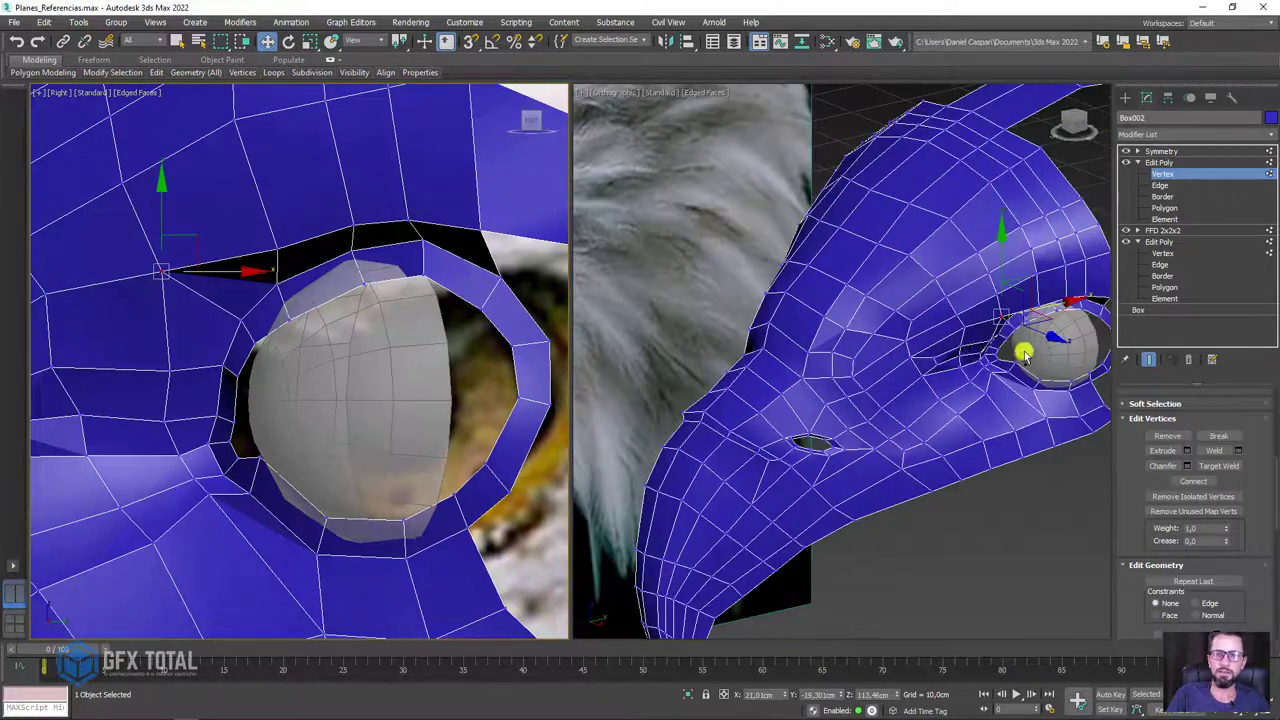
scroll(865, 365, "up", 3)
scroll(865, 365, "up", 3)
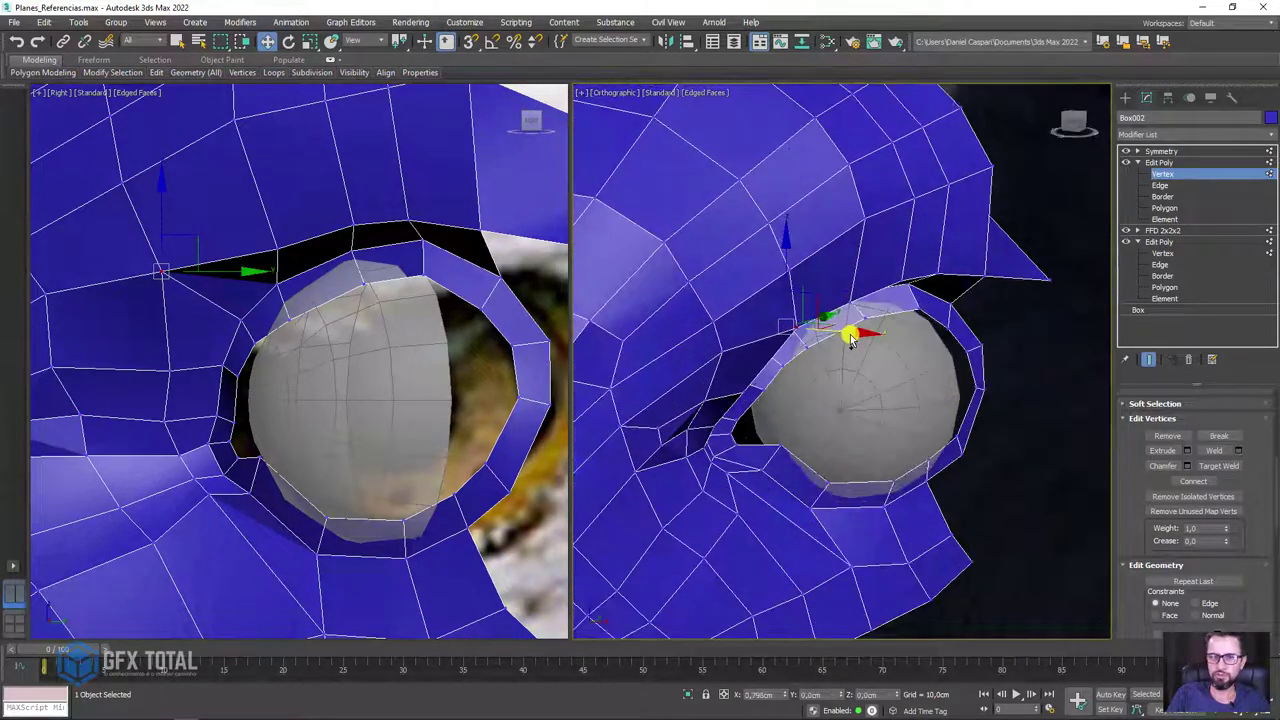
mouse_move(846, 334)
middle_mouse_down("alt")
mouse_move(866, 283)
mouse_move(914, 272)
middle_mouse_up("alt")
left_click(908, 214)
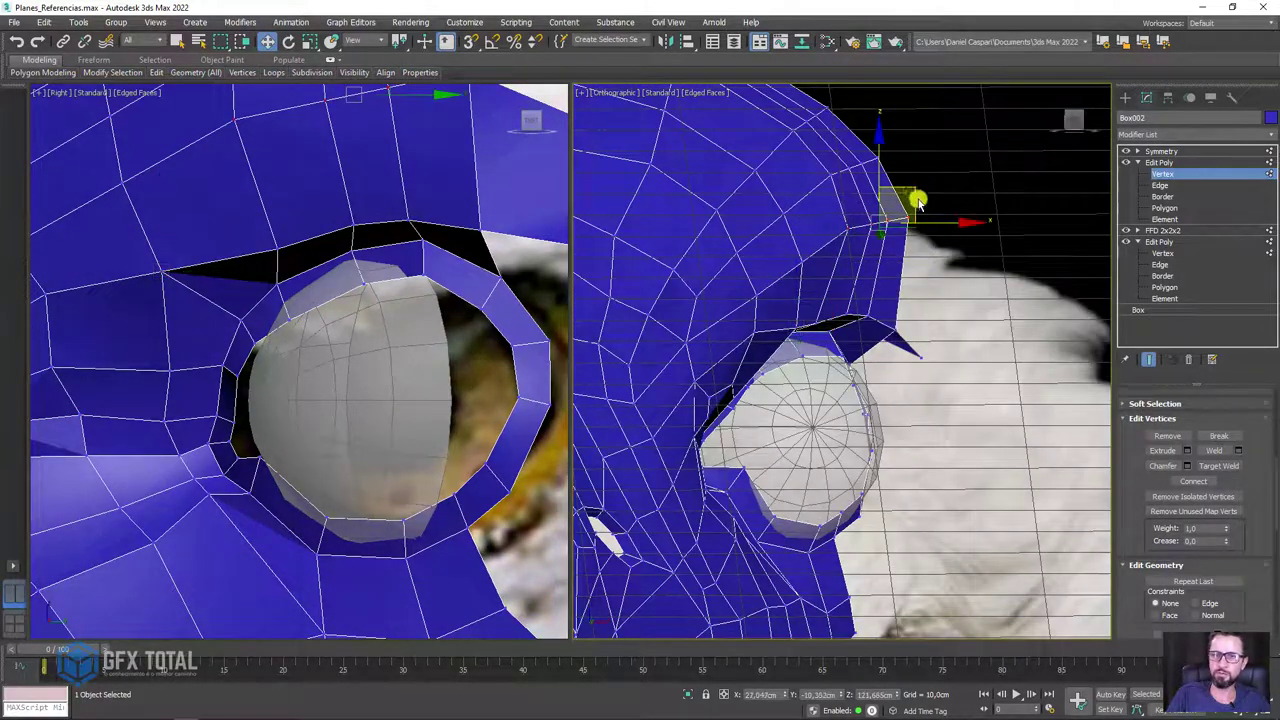
mouse_move(920, 206)
middle_mouse_down("alt")
mouse_move(865, 257)
mouse_move(880, 254)
middle_mouse_up("alt")
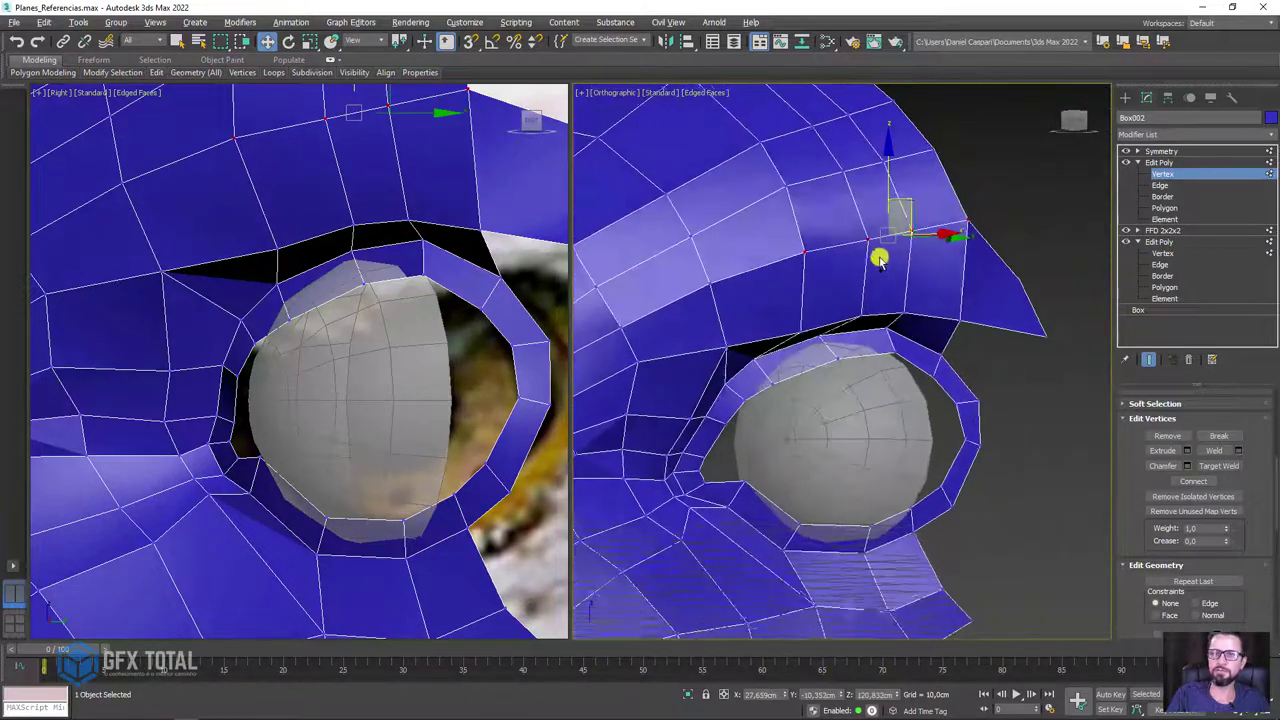
scroll(1020, 214, "down", 3)
scroll(277, 289, "down", 3)
scroll(287, 270, "down", 2)
- Push the upper brow-edge vertices to the right in the side view
middle_click_drag(287, 270, 339, 330)
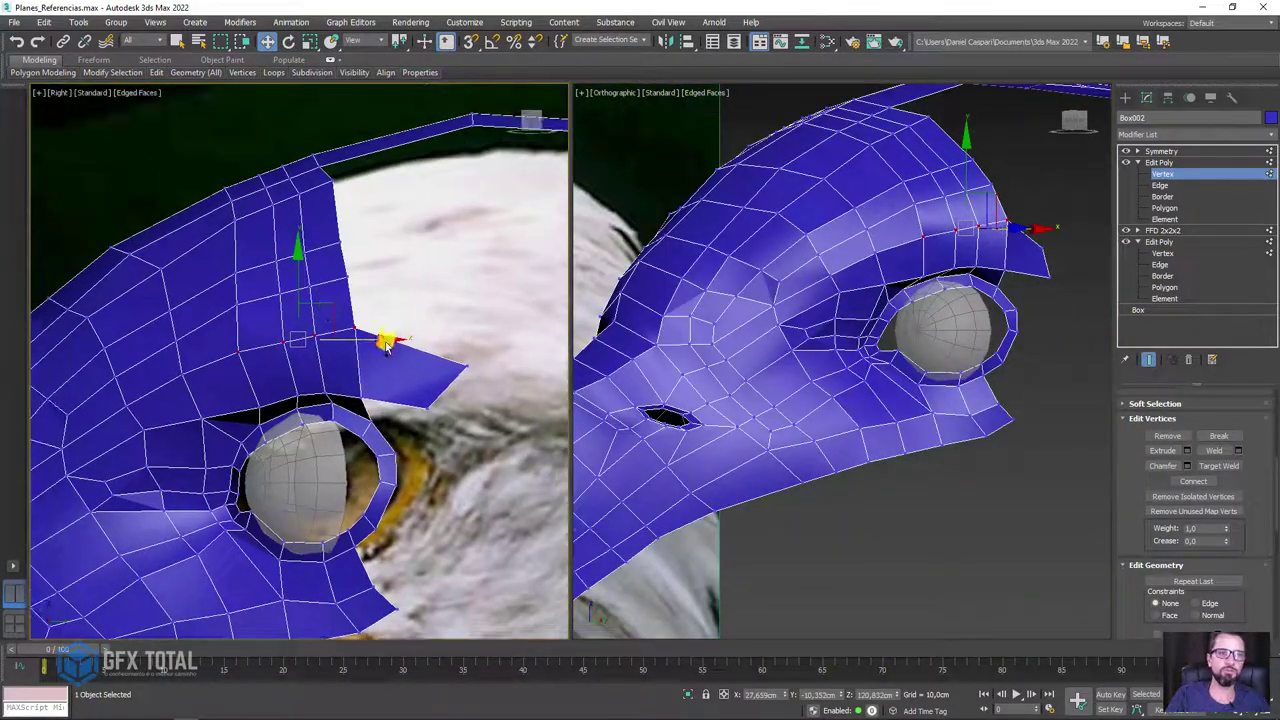
left_click(350, 300)
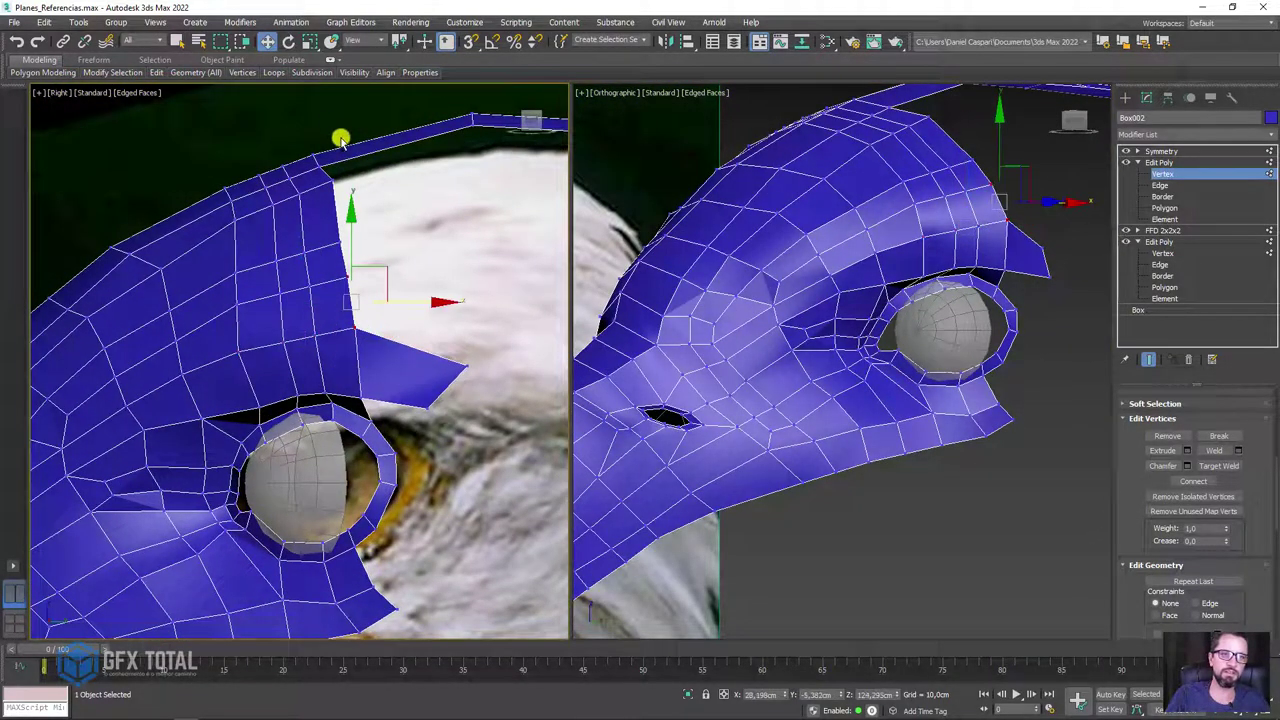
left_click(342, 255)
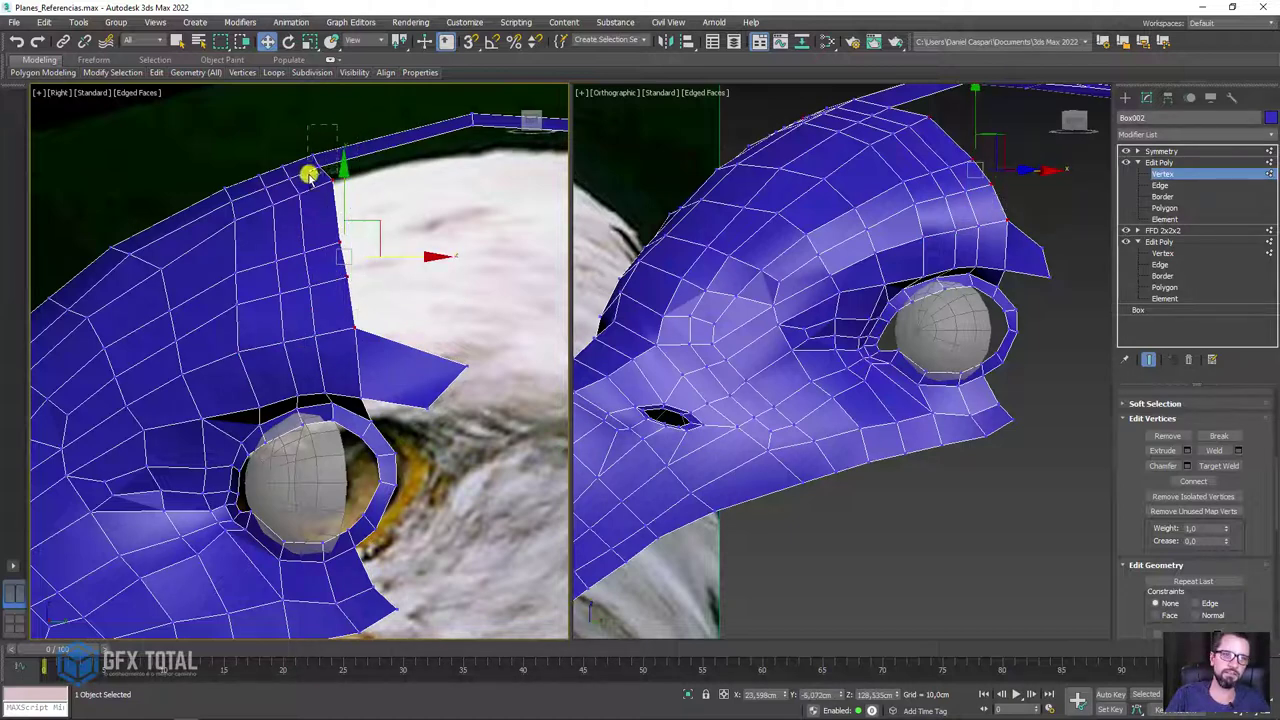
left_click_drag(309, 175, 403, 210)
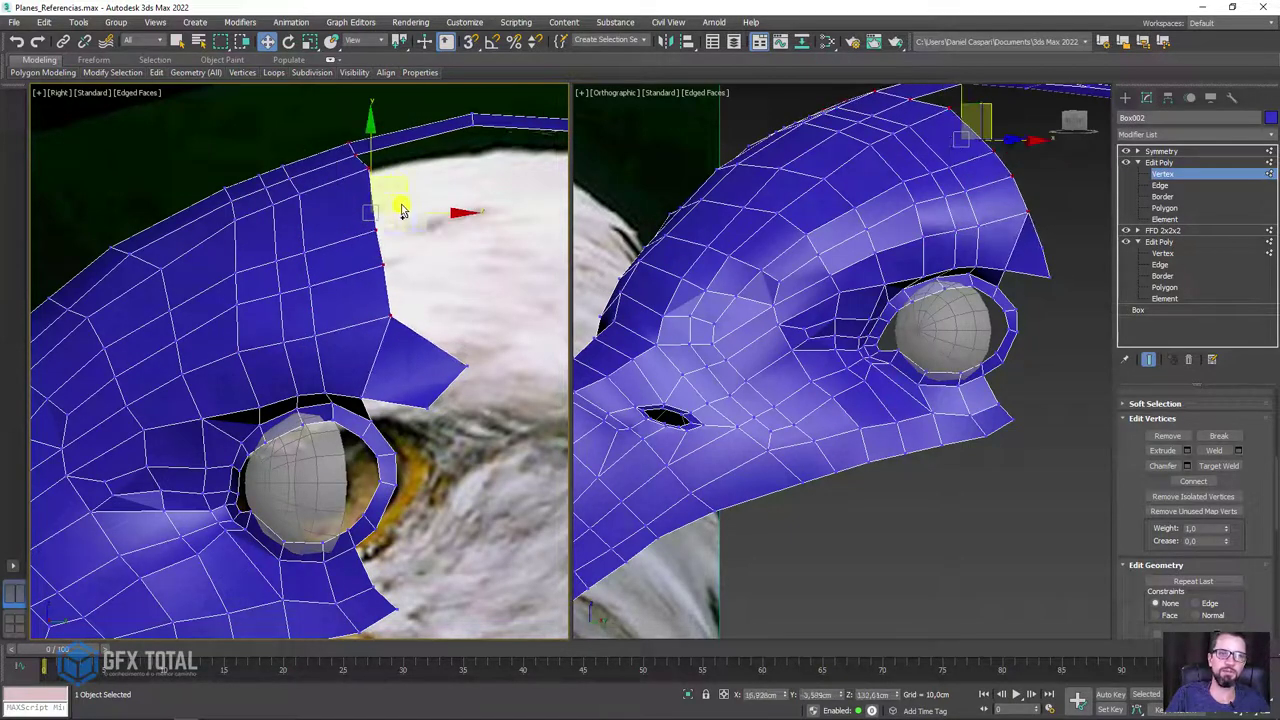
left_click(371, 162)
left_click_drag(406, 166, 418, 158)
left_click(371, 243)
left_click(370, 170)
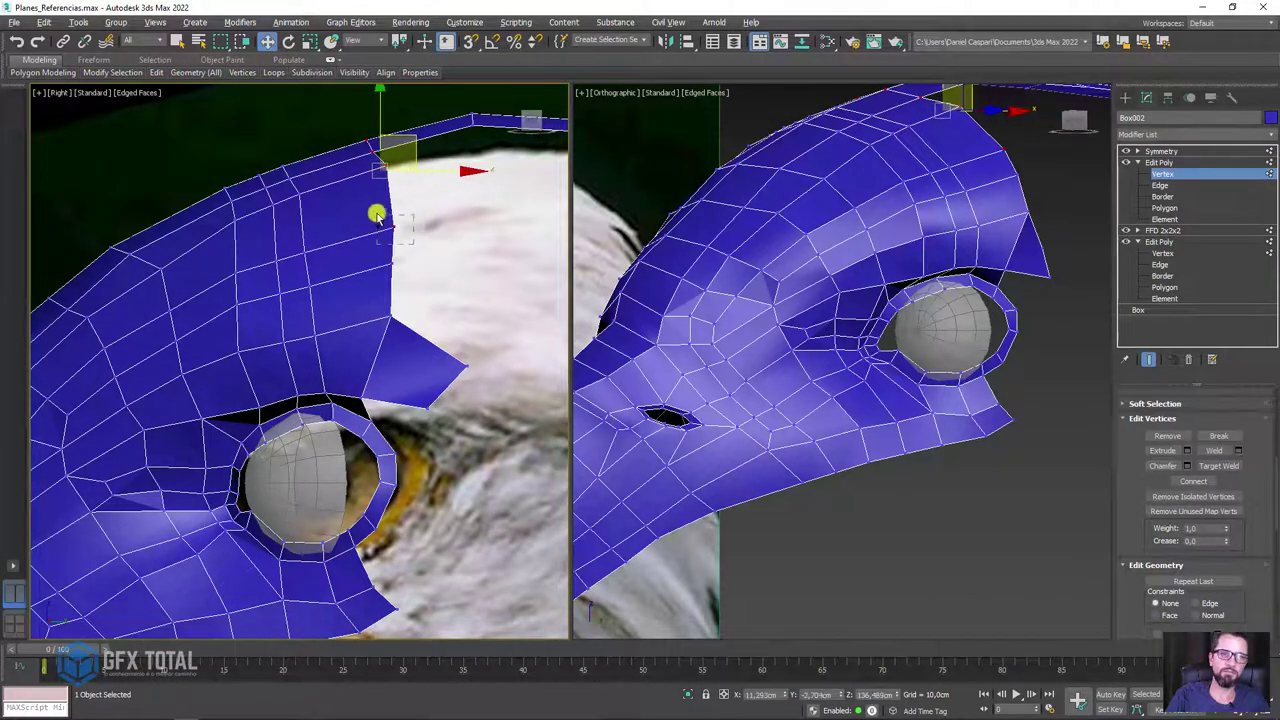
left_click(372, 151)
- Move the top-of-head vertex up and forward, and a brow-top vertex down and back
key("e")
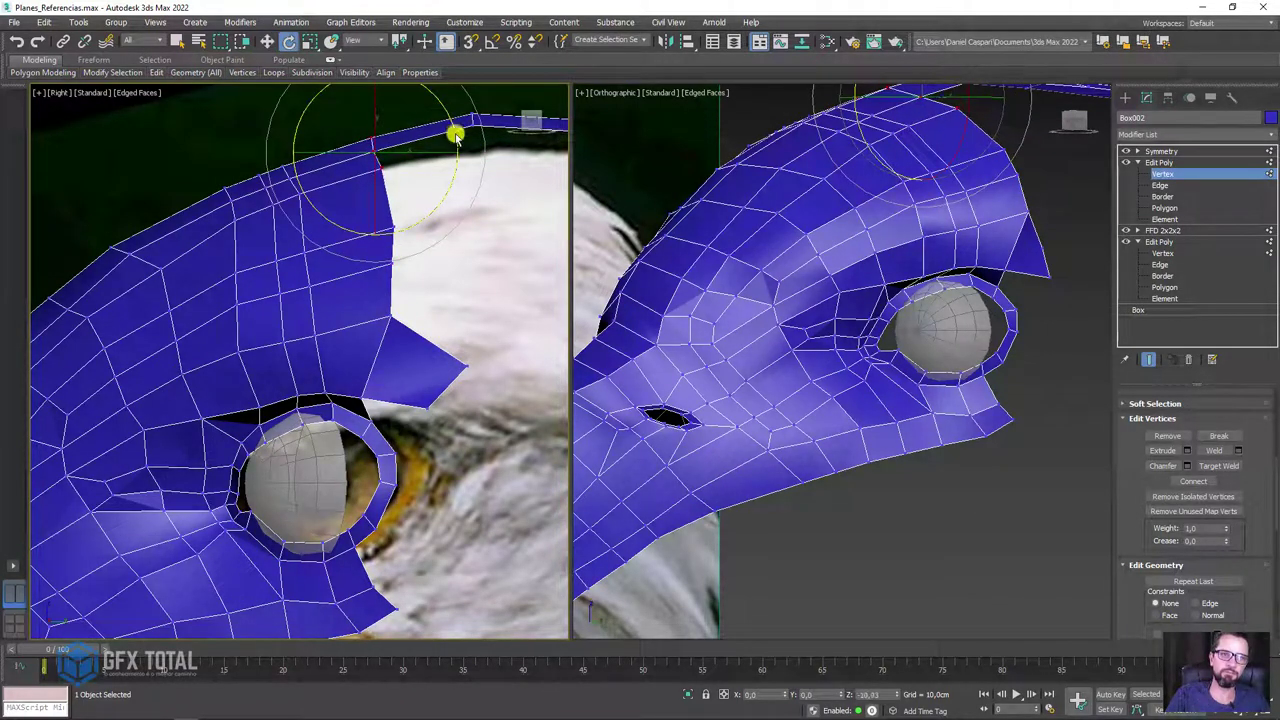
key("w")
left_click(255, 178)
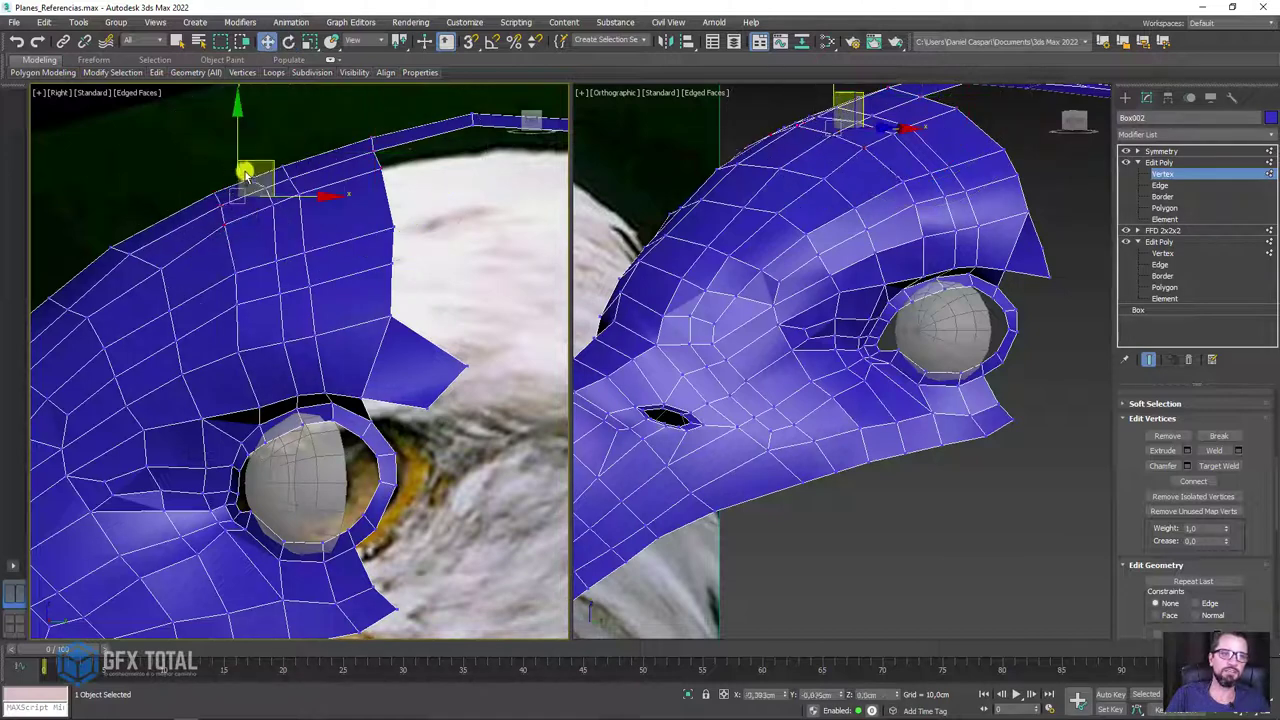
mouse_move(232, 182)
left_mouse_down()
mouse_move(267, 167)
mouse_move(223, 189)
left_mouse_up()
key("e")
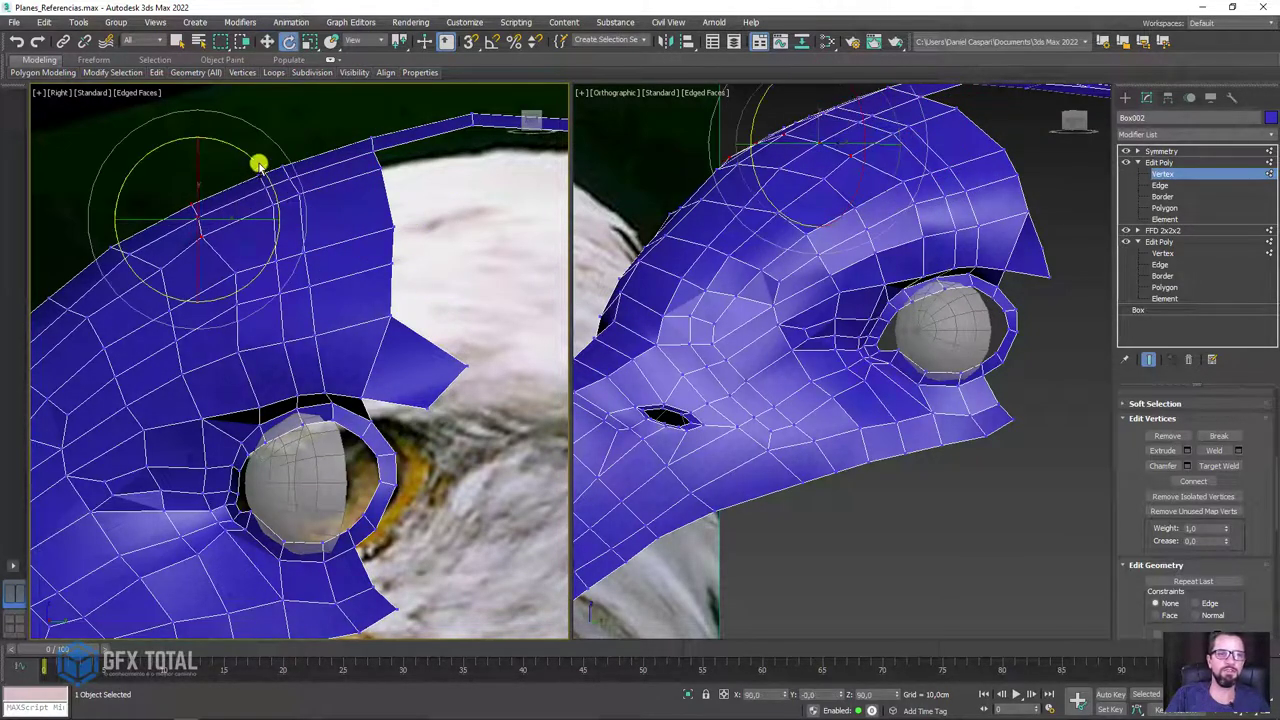
key("w")
left_click(318, 164)
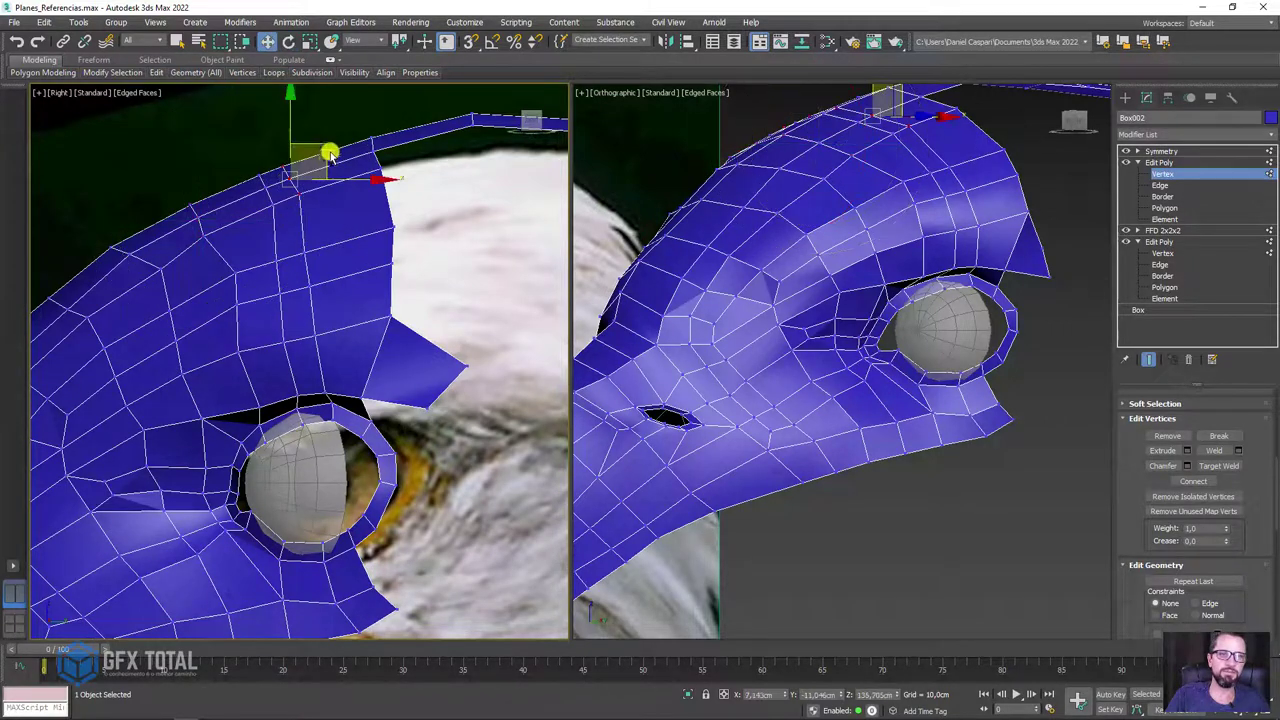
left_click_drag(283, 152, 300, 222)
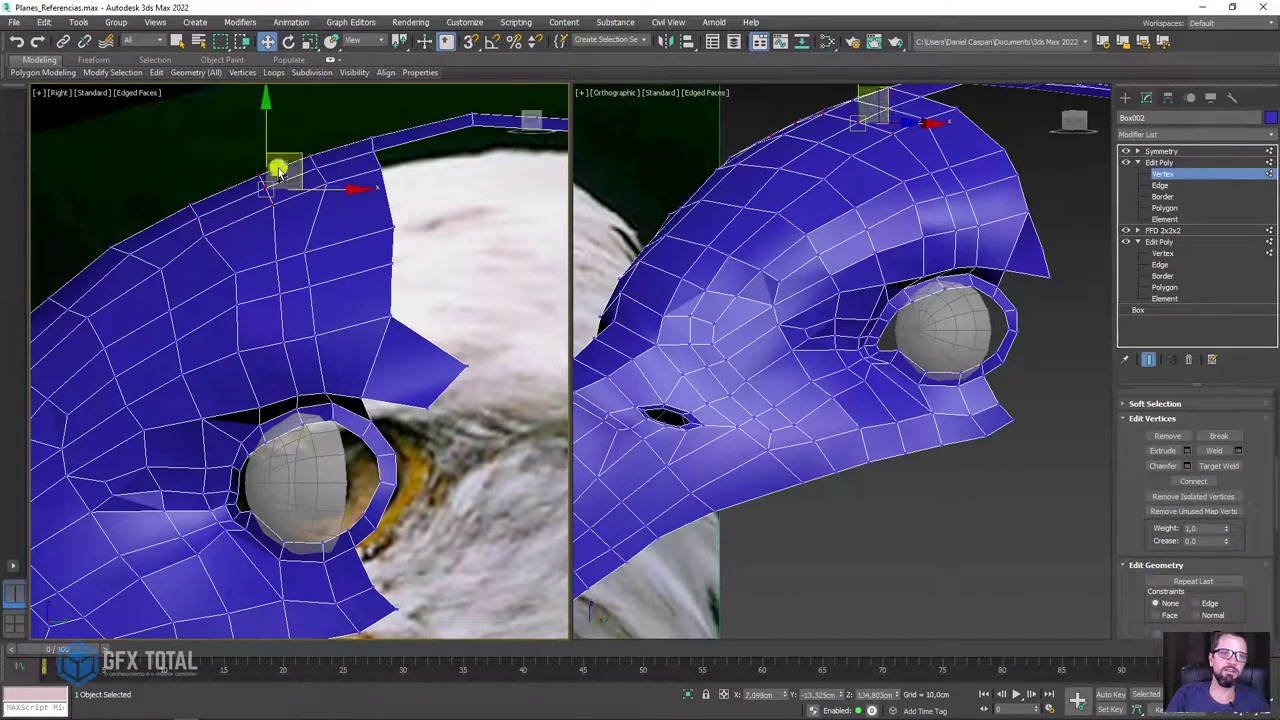
- Adjust vertices mid-brow and along the head's side above the eye, then review the beak
left_click_drag(340, 313, 343, 229)
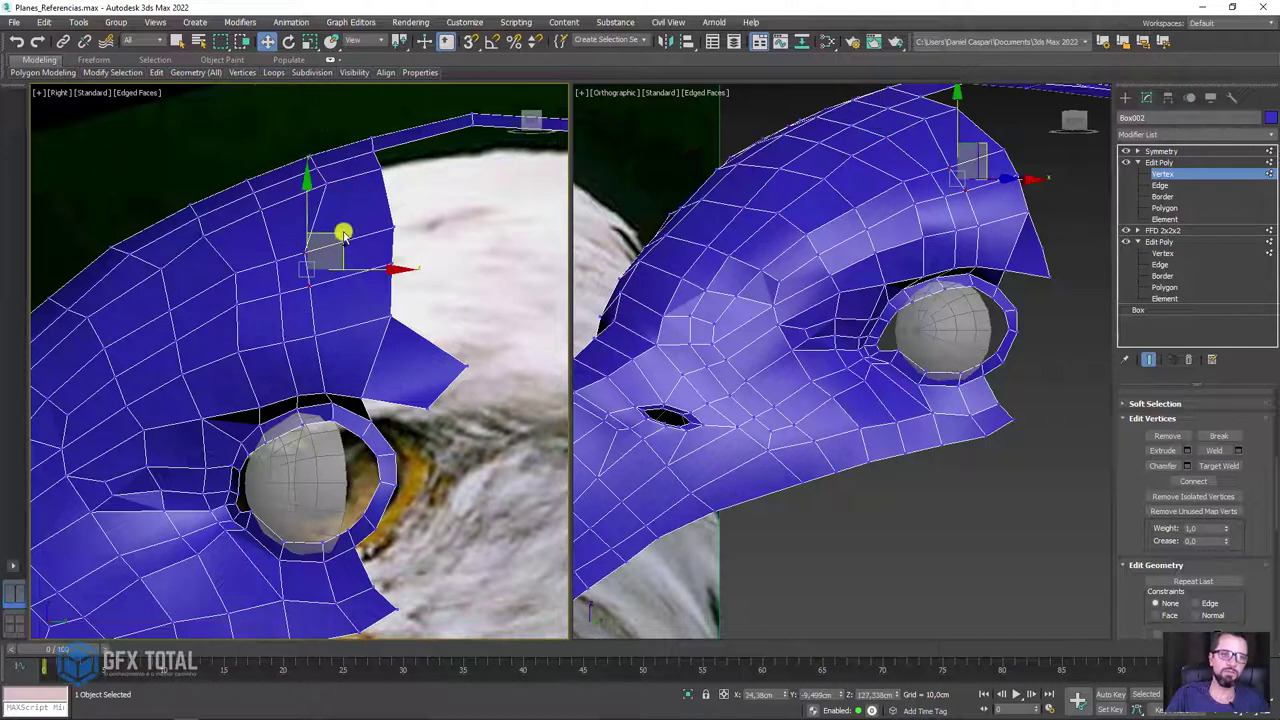
left_click(318, 335)
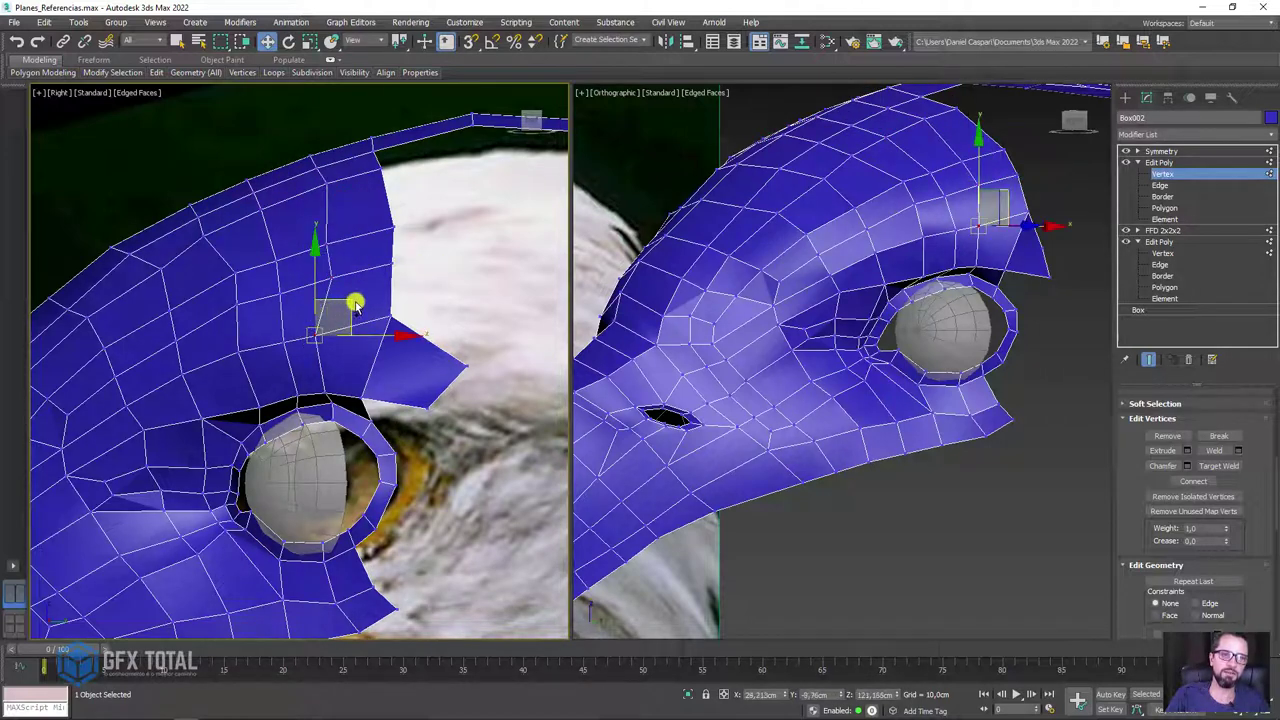
left_click_drag(254, 257, 228, 308)
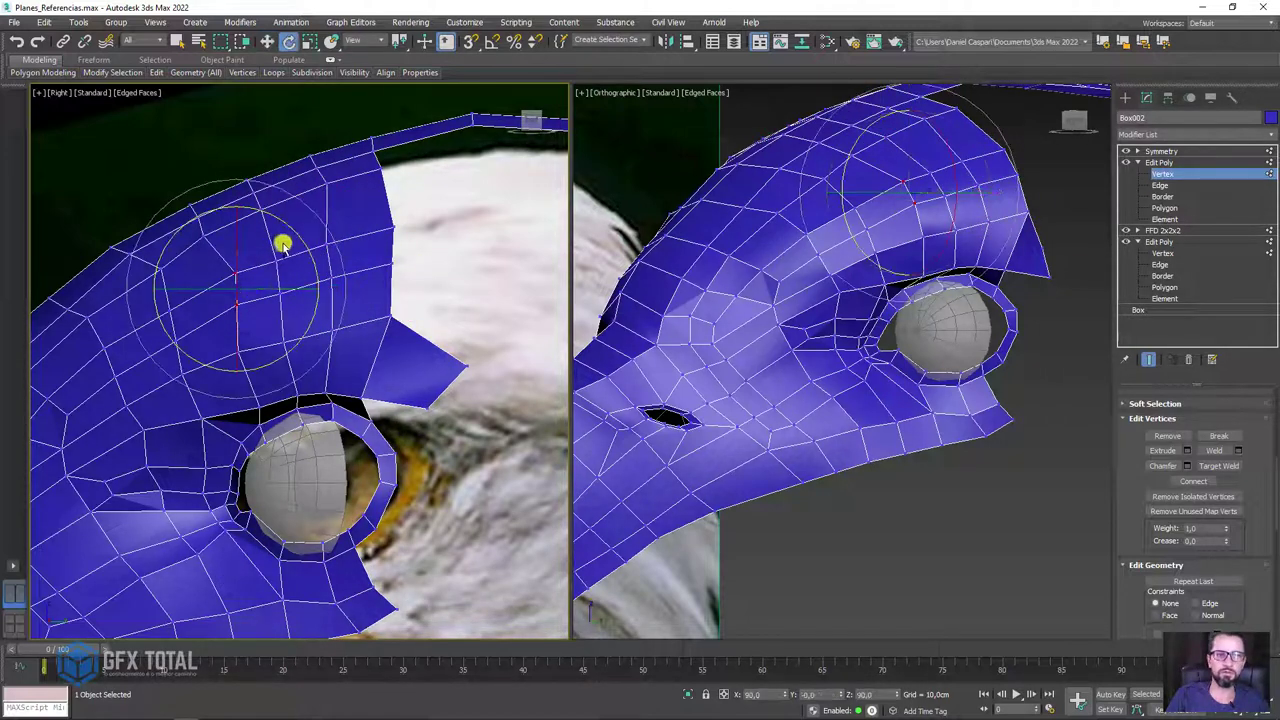
key("e")
key("w")
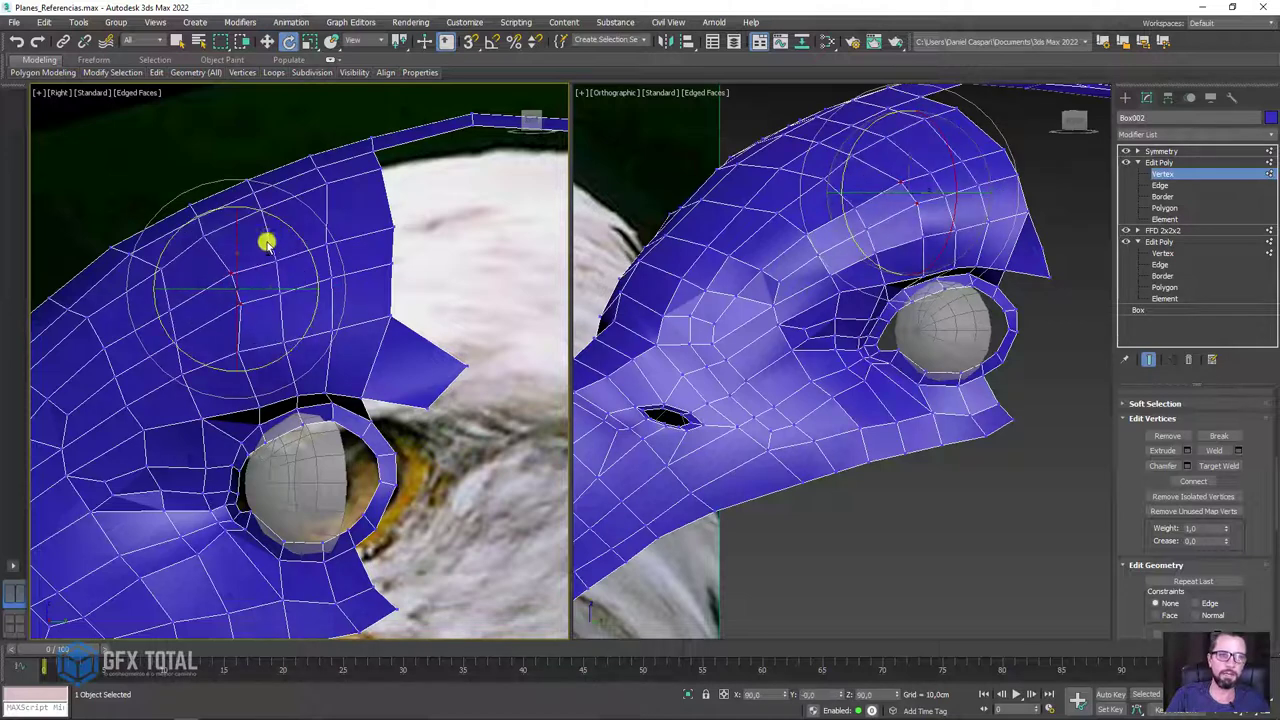
left_click(162, 279)
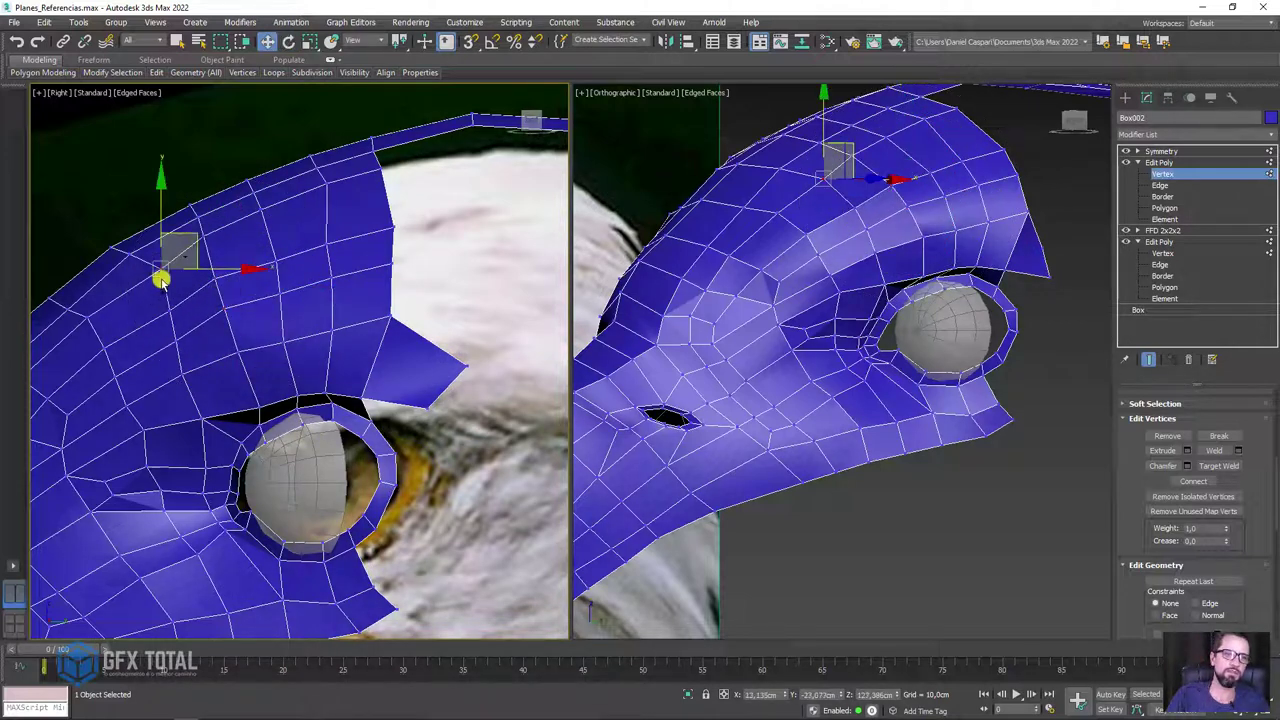
scroll(820, 297, "down", 3)
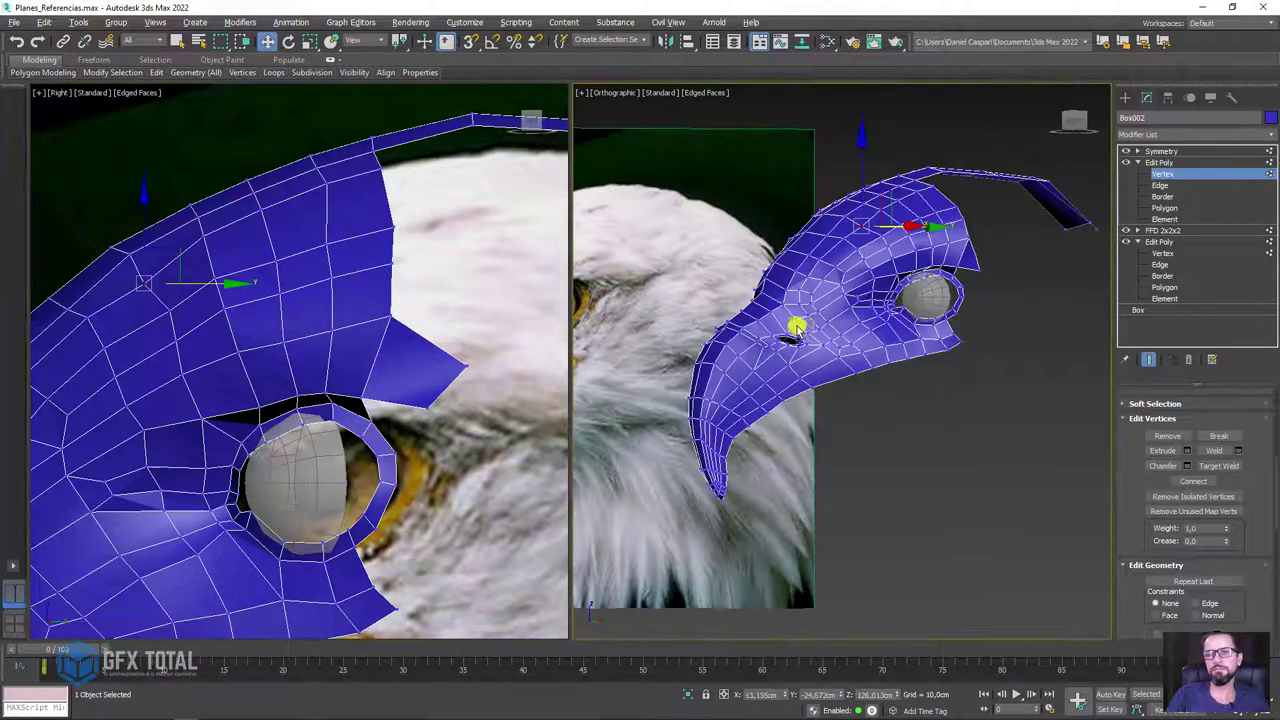
mouse_move(797, 329)
middle_mouse_down("alt")
mouse_move(874, 349)
mouse_move(840, 343)
mouse_move(953, 224)
mouse_move(960, 232)
middle_mouse_up("alt")
scroll(449, 297, "down", 3)
- At Edge level, select three edges along the rear eye rim and orbit to inspect them
scroll(437, 283, "up", 2)
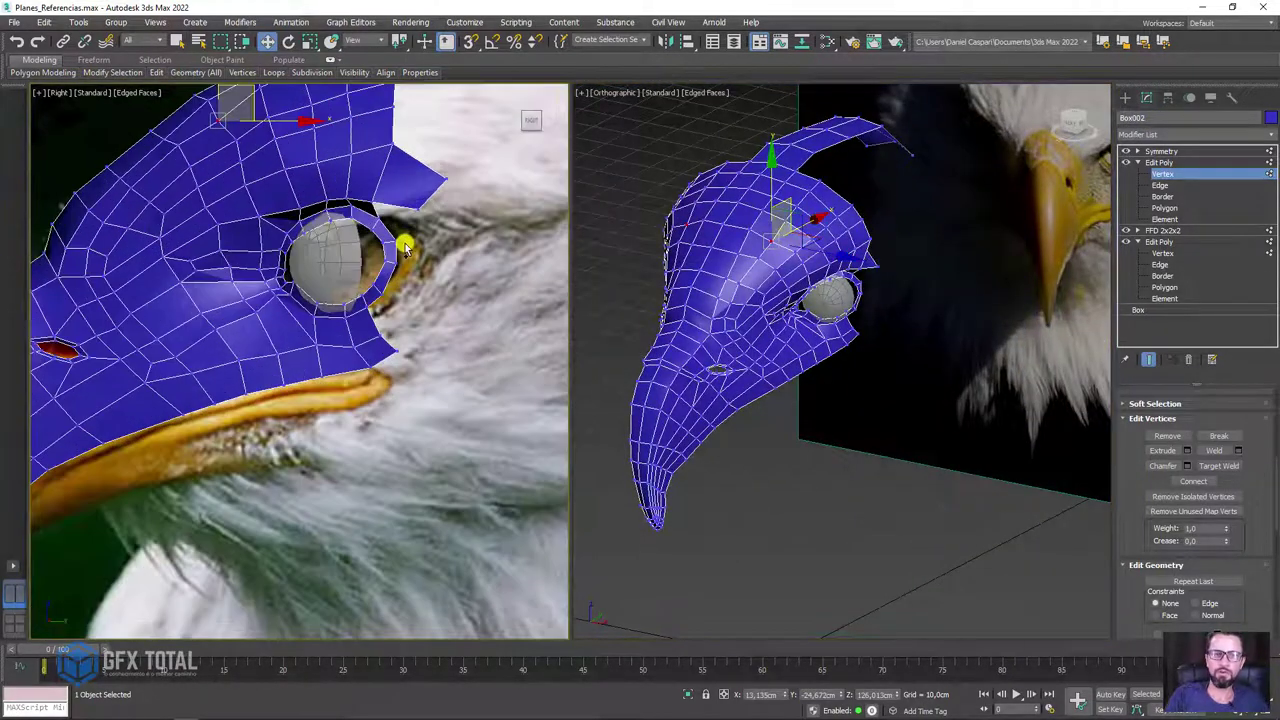
left_click(1160, 186)
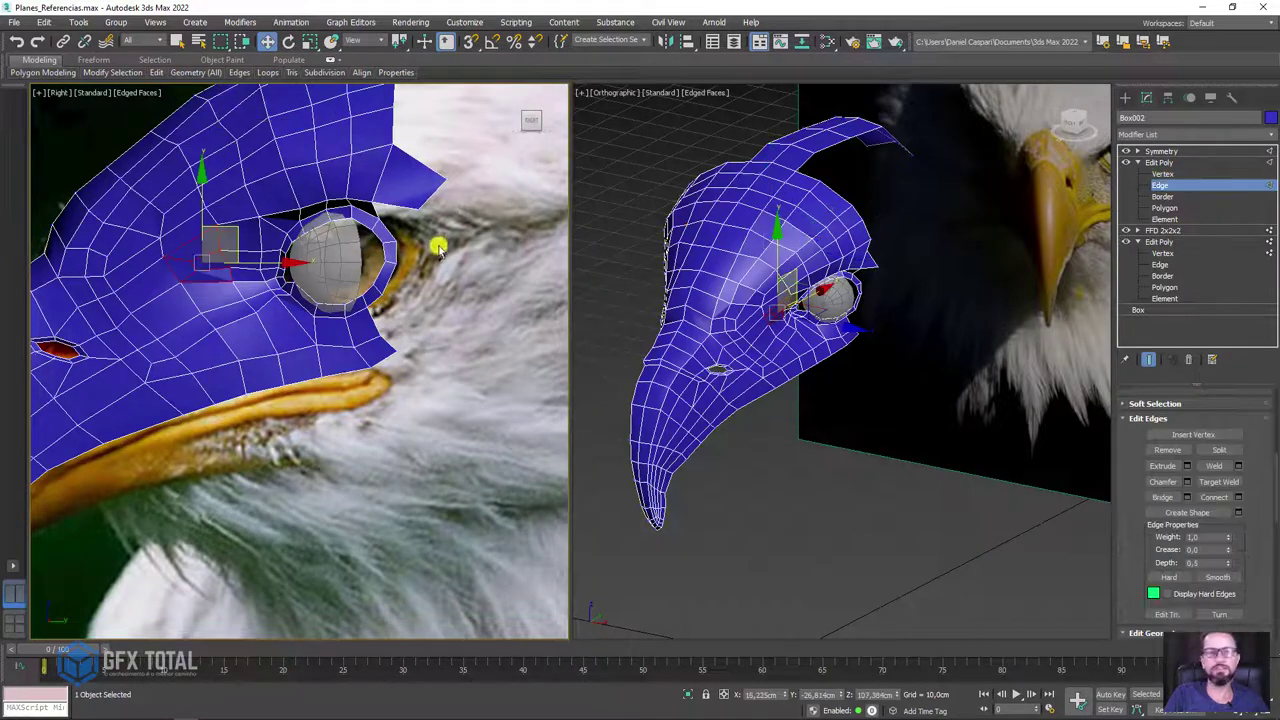
left_click(388, 284)
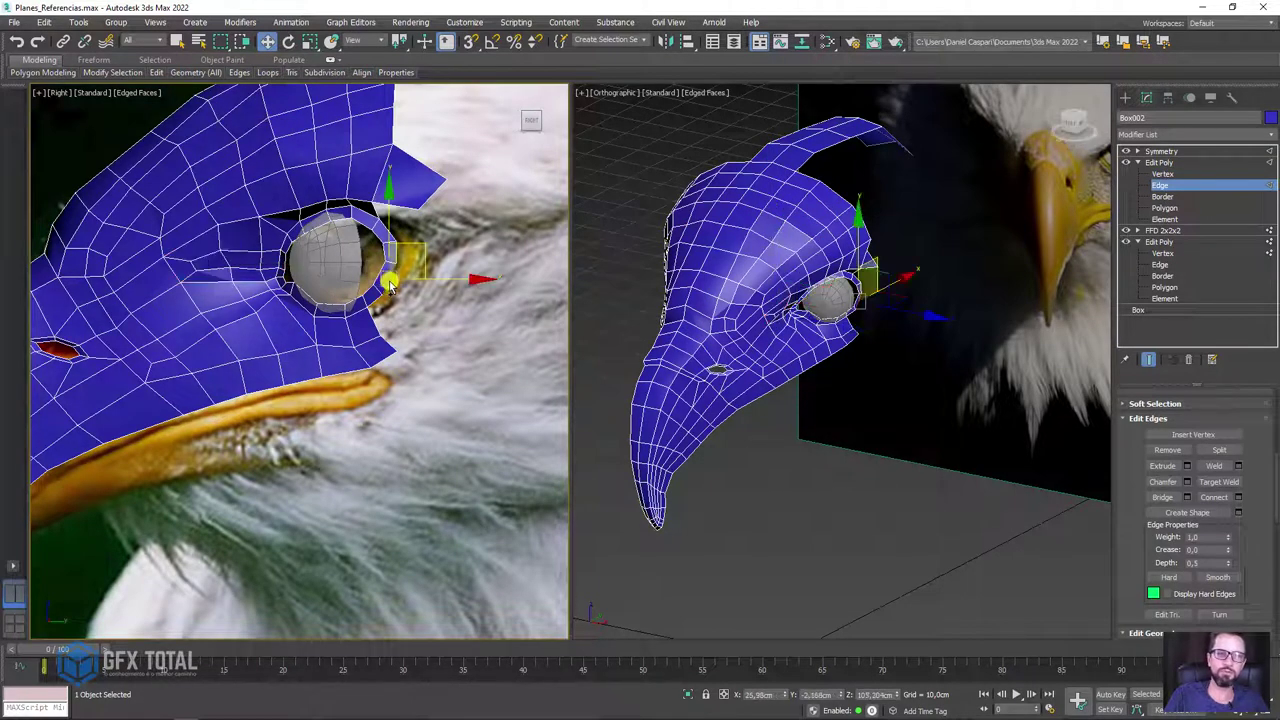
left_click(397, 262)
scroll(380, 230, "up", 2)
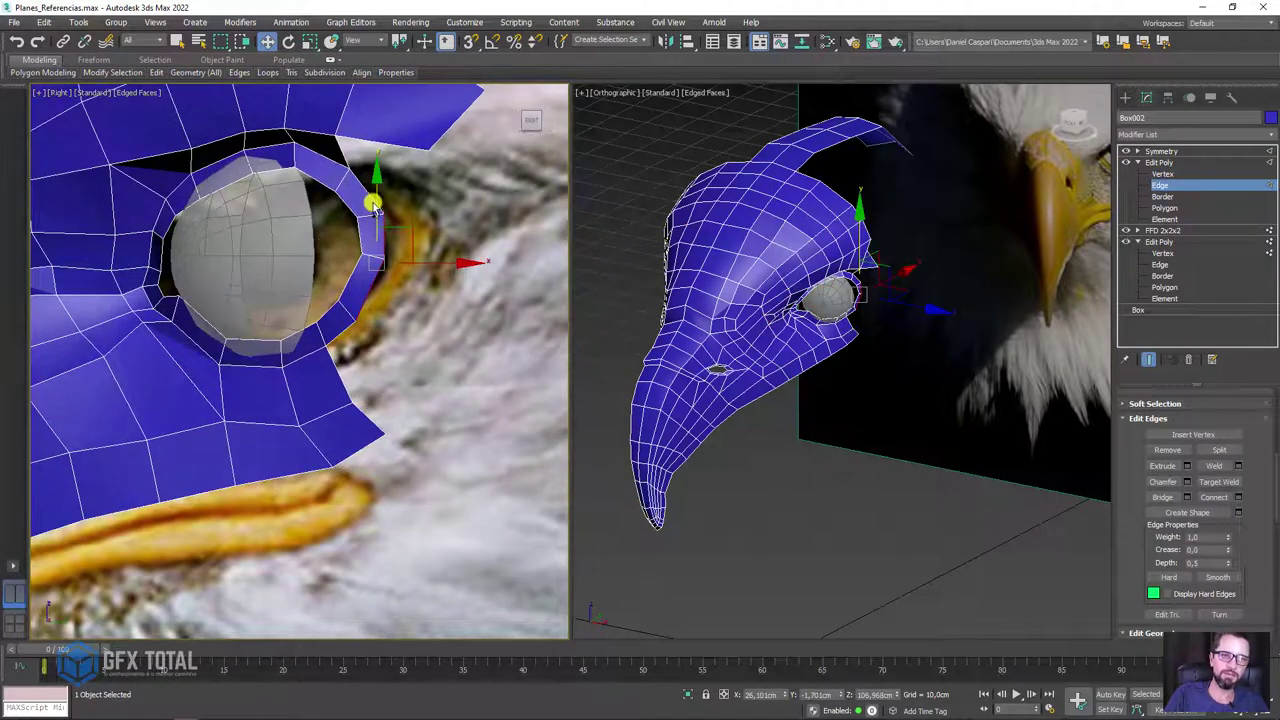
left_click(374, 206, "ctrl")
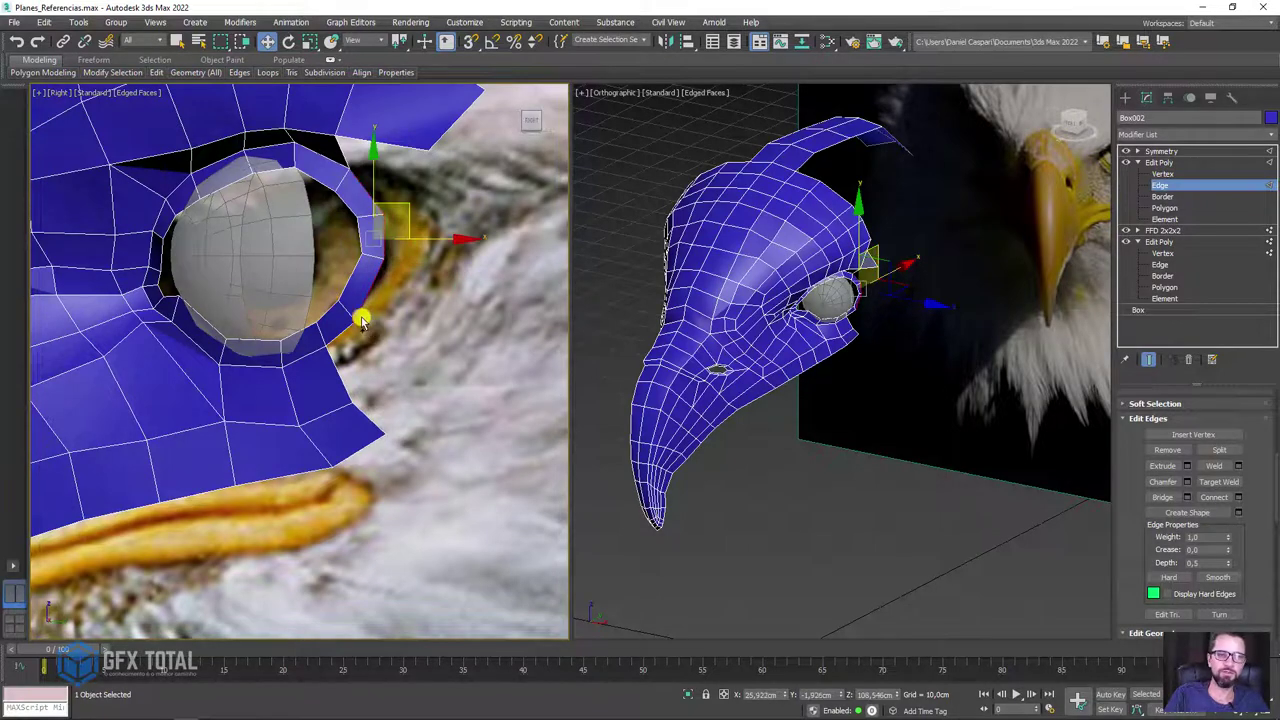
scroll(860, 300, "up", 5)
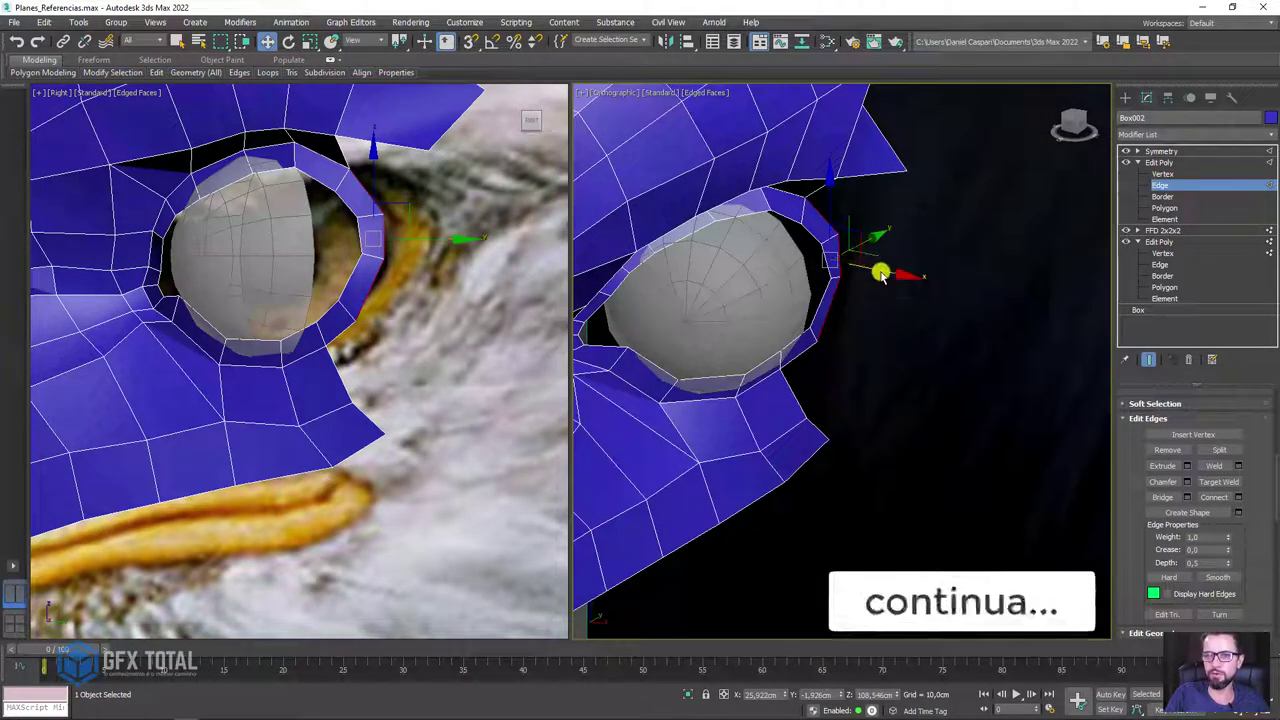
middle_click_drag(915, 276, 903, 311, "alt")
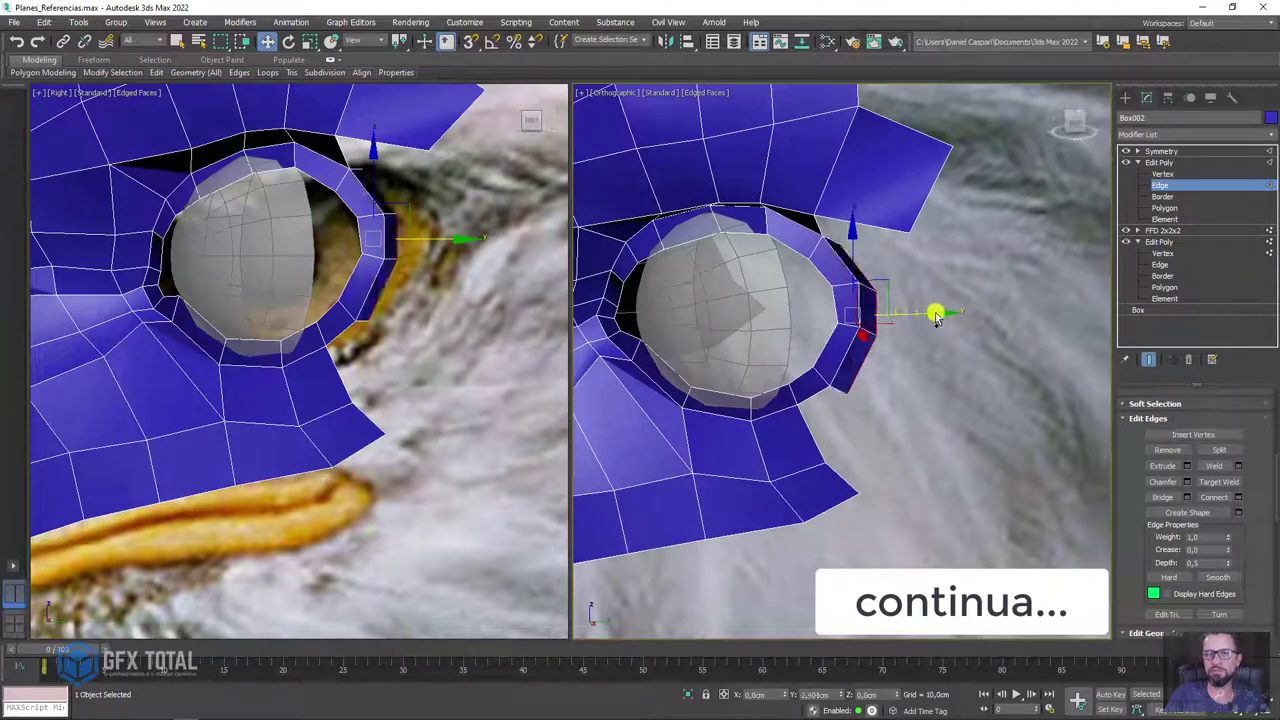